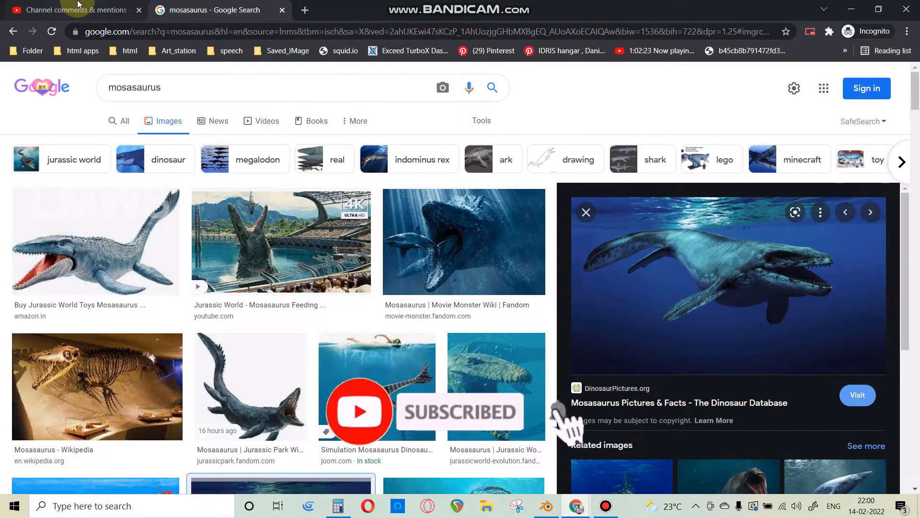
Step: Switch to Blender, stop the shooter animation's playback and save the Shooter_Muzzle_Flash file
{"action": "left_click", "coordinate": [545, 505]}
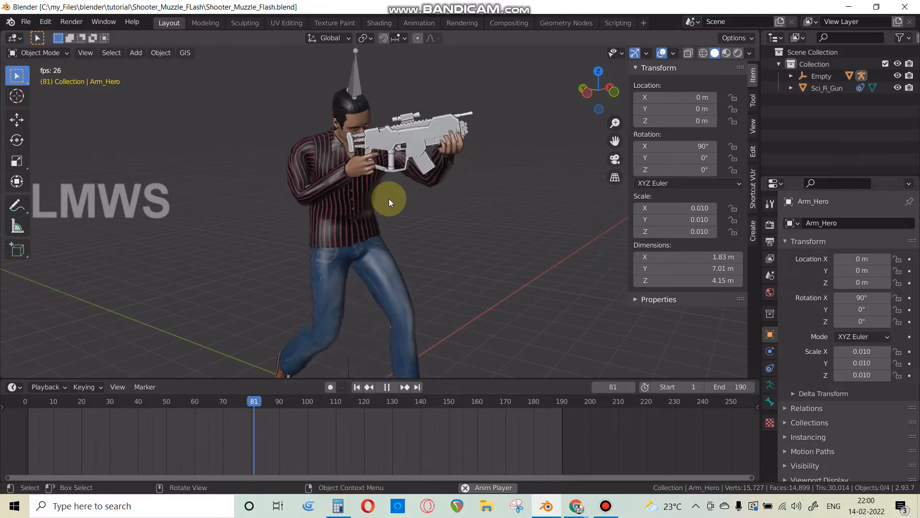
{"action": "scroll", "coordinate": [421, 177], "scroll_direction": "down", "scroll_amount": 4}
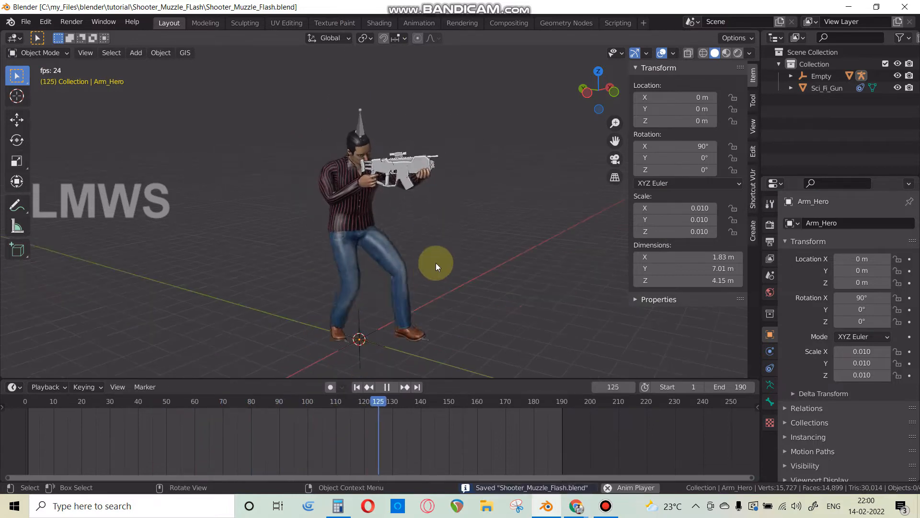
{"action": "key", "text": "space"}
{"action": "key", "text": "ctrl+s"}
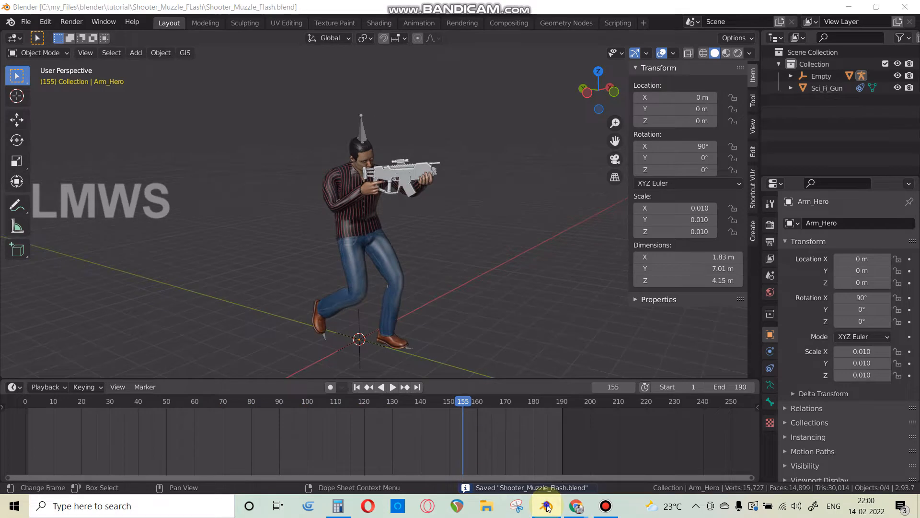
Step: Launch a second Blender session with a new, empty file
{"action": "right_click", "coordinate": [547, 512]}
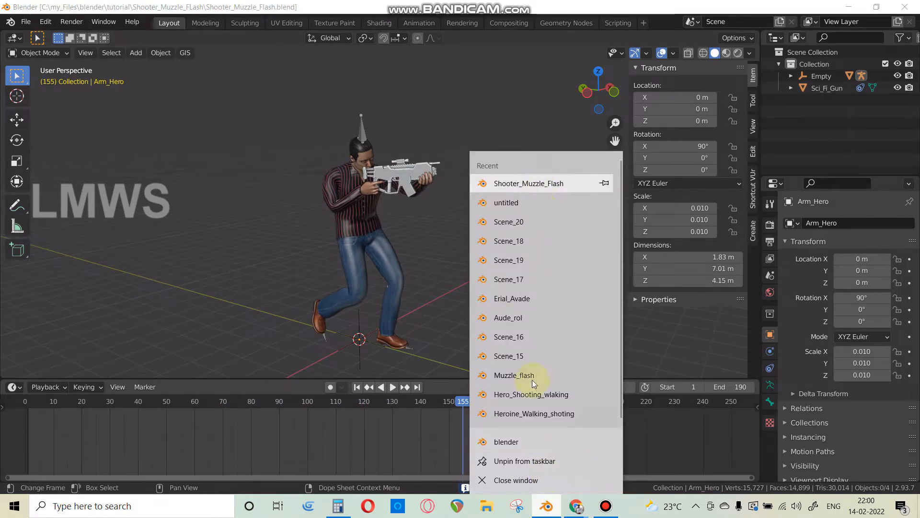
{"action": "left_click", "coordinate": [512, 449]}
Step: Switch to Chrome, open google.com in a new tab and run an image search for "muzzle flash"
{"action": "left_click", "coordinate": [574, 505]}
{"action": "left_click", "coordinate": [627, 475]}
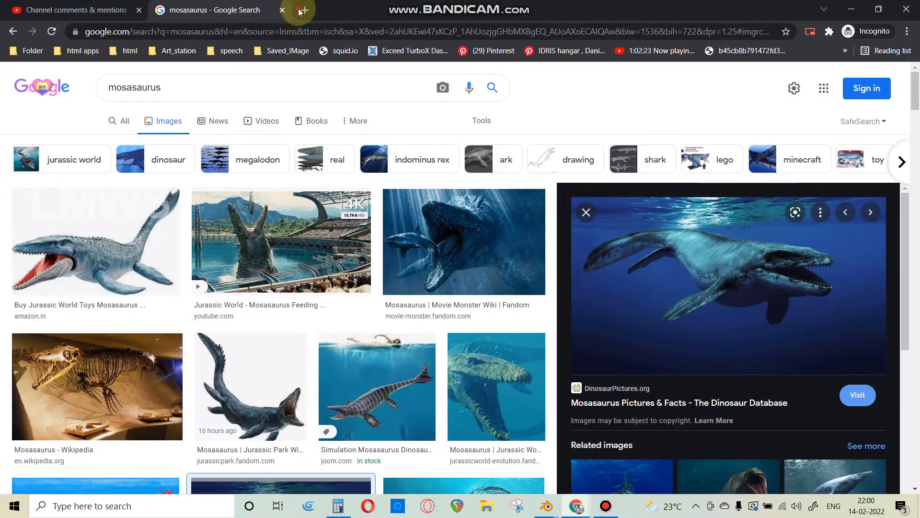
{"action": "left_click", "coordinate": [302, 10]}
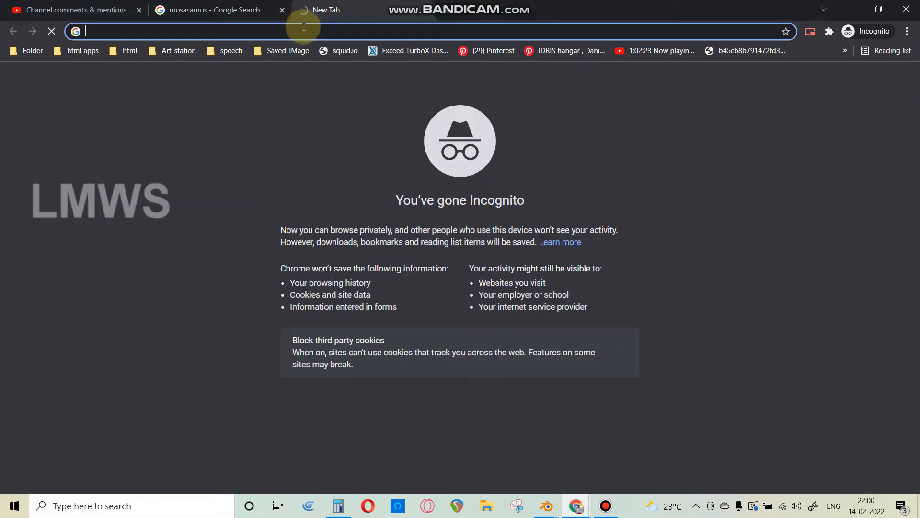
{"action": "type", "text": "google.com"}
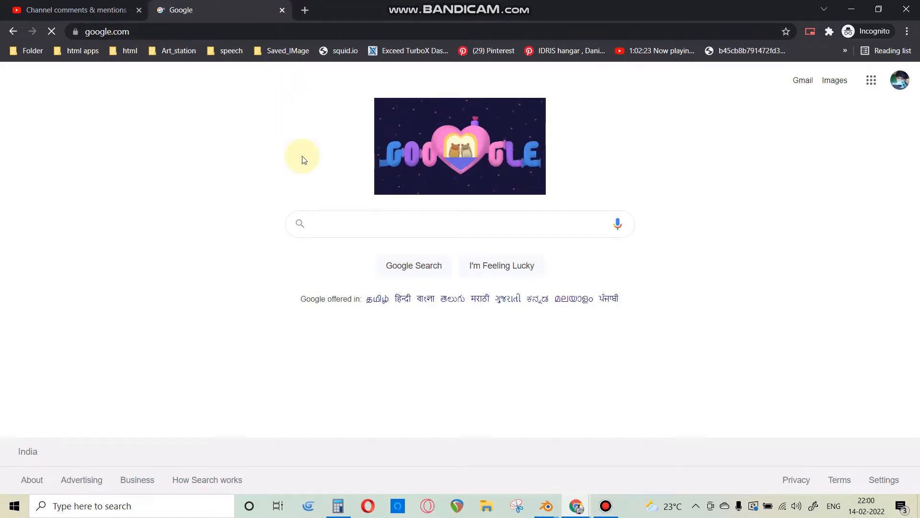
{"action": "left_click", "coordinate": [324, 221]}
{"action": "type", "text": "muzzle flash"}
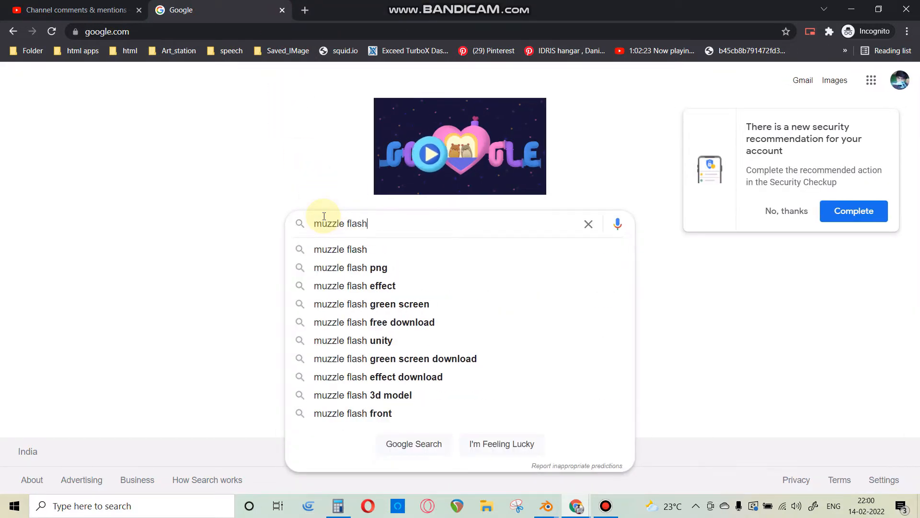
{"action": "key", "text": "Return"}
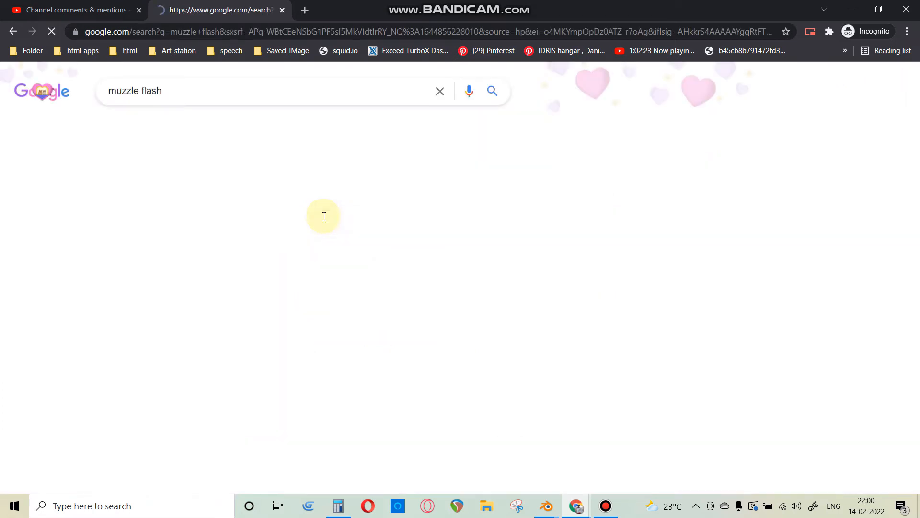
{"action": "left_click", "coordinate": [165, 127]}
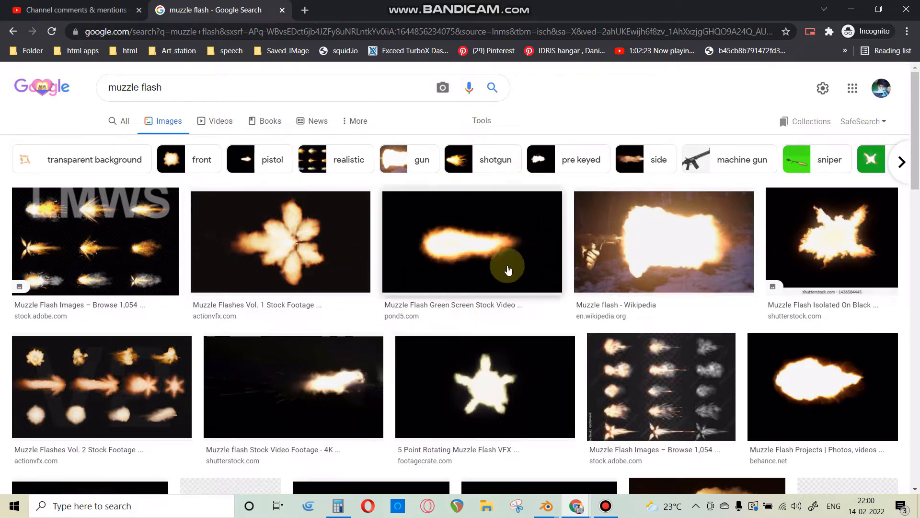
Step: Examine the side-view muzzle flash results, previewing the pre-keyed automatic flash from YouTube and the Pond5 stock footage images
{"action": "scroll", "coordinate": [772, 296], "scroll_direction": "down", "scroll_amount": 3}
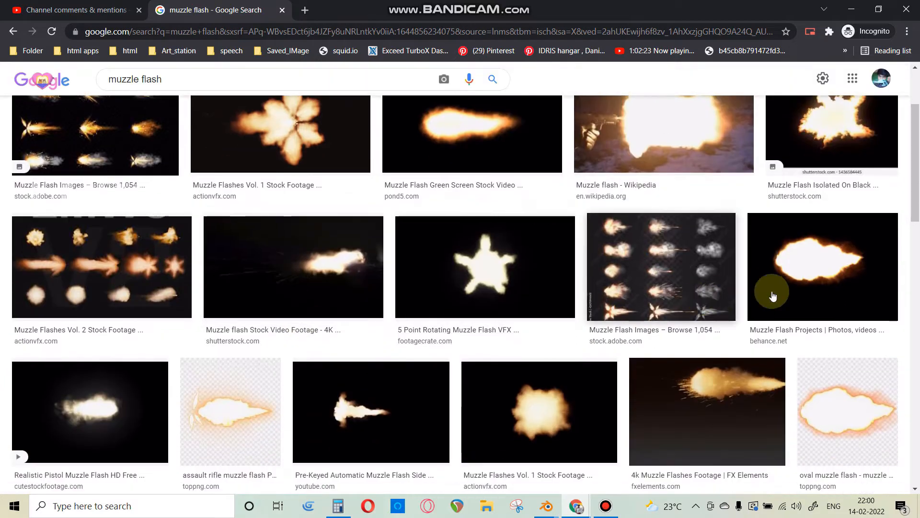
{"action": "scroll", "coordinate": [391, 361], "scroll_direction": "down", "scroll_amount": 3}
{"action": "left_click", "coordinate": [378, 288]}
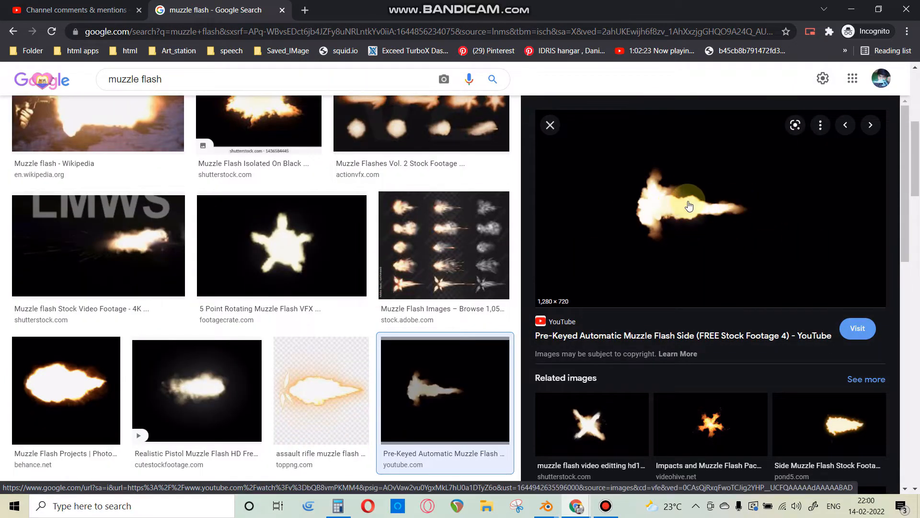
{"action": "scroll", "coordinate": [695, 230], "scroll_direction": "down", "scroll_amount": 4}
{"action": "scroll", "coordinate": [712, 265], "scroll_direction": "up", "scroll_amount": 4}
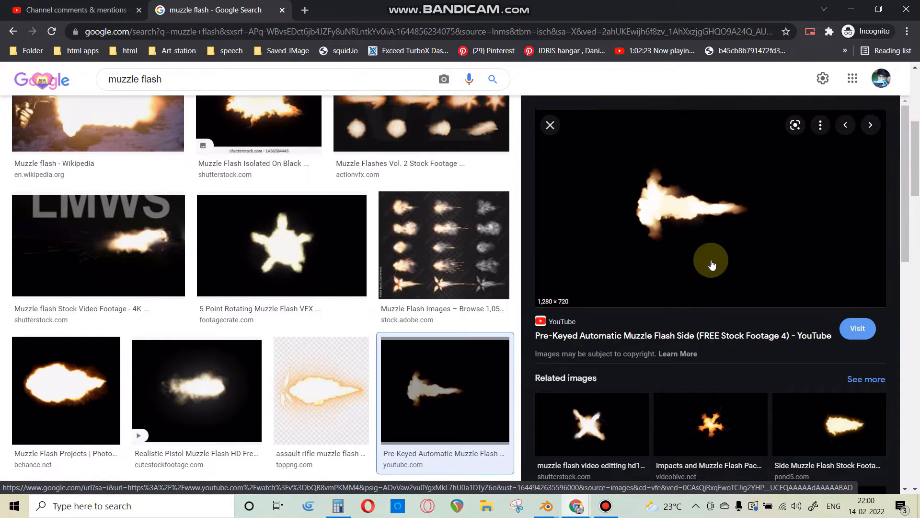
{"action": "scroll", "coordinate": [730, 284], "scroll_direction": "down", "scroll_amount": 1}
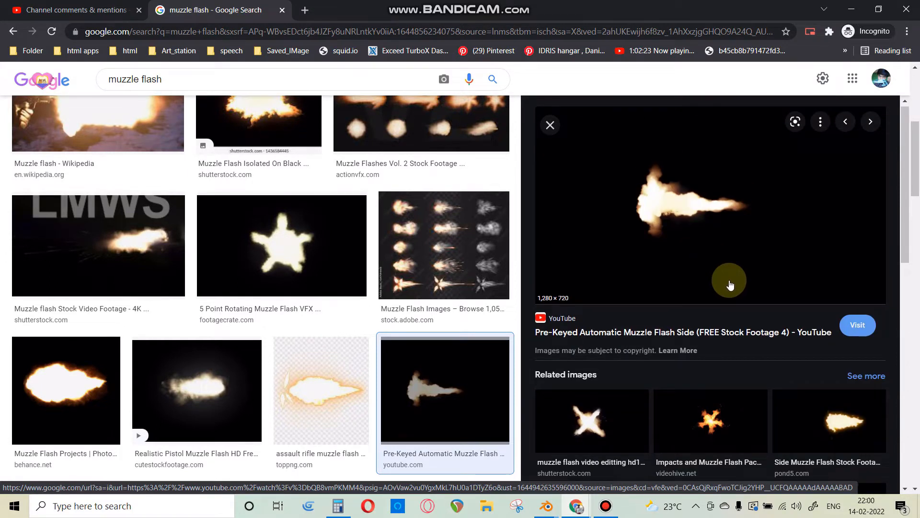
{"action": "scroll", "coordinate": [729, 285], "scroll_direction": "down", "scroll_amount": 1}
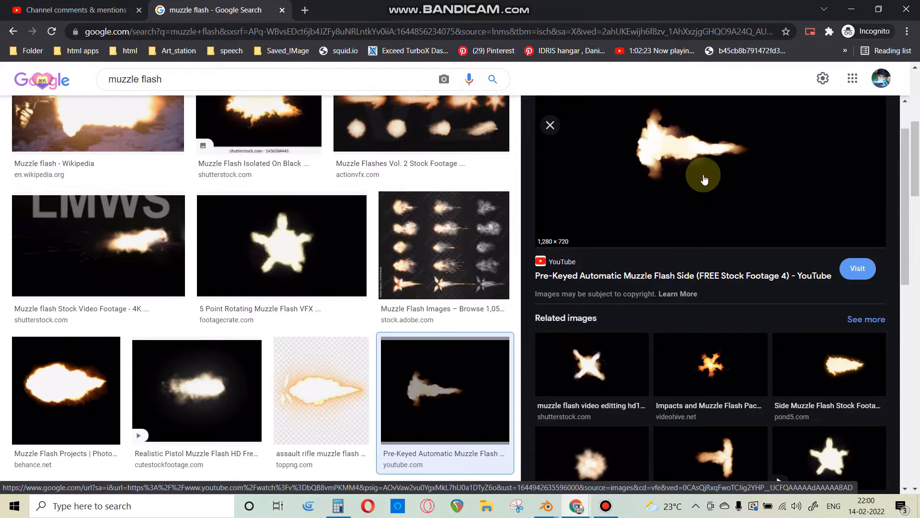
{"action": "left_click", "coordinate": [818, 392]}
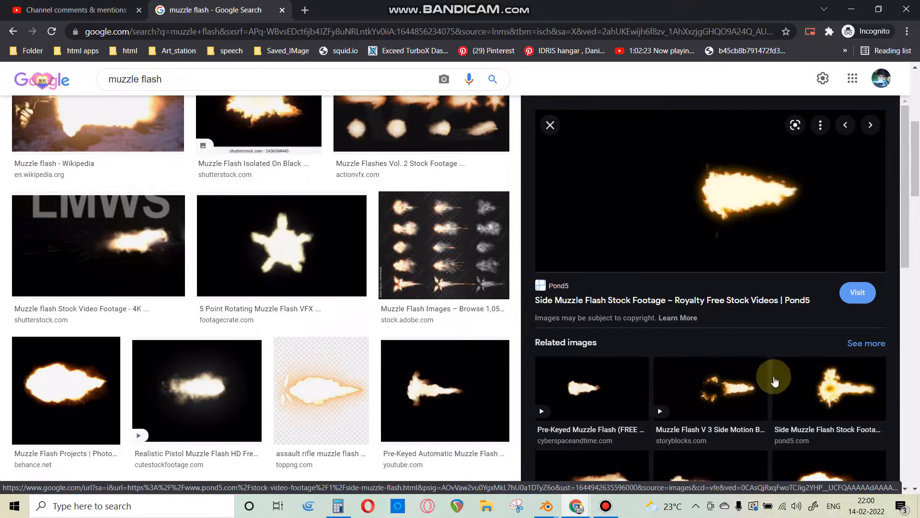
{"action": "left_click", "coordinate": [779, 378]}
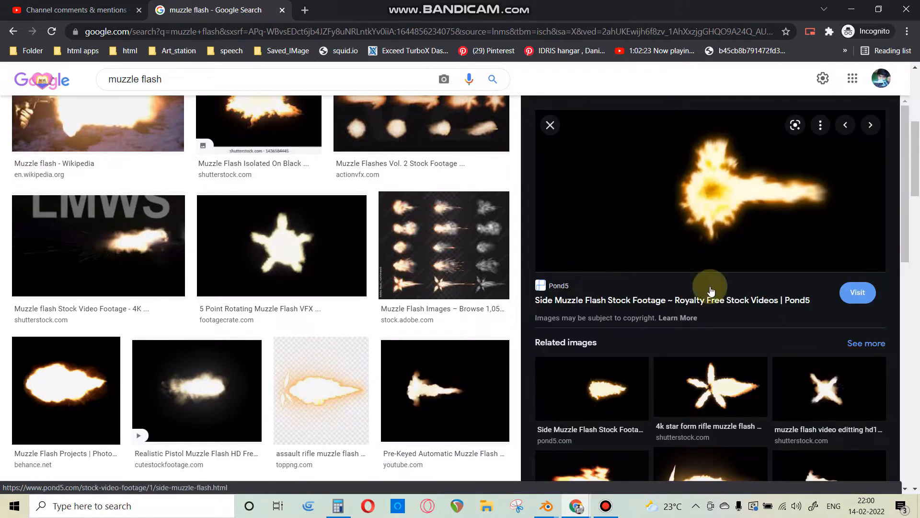
{"action": "scroll", "coordinate": [656, 277], "scroll_direction": "down", "scroll_amount": 3}
{"action": "scroll", "coordinate": [657, 288], "scroll_direction": "down", "scroll_amount": 3}
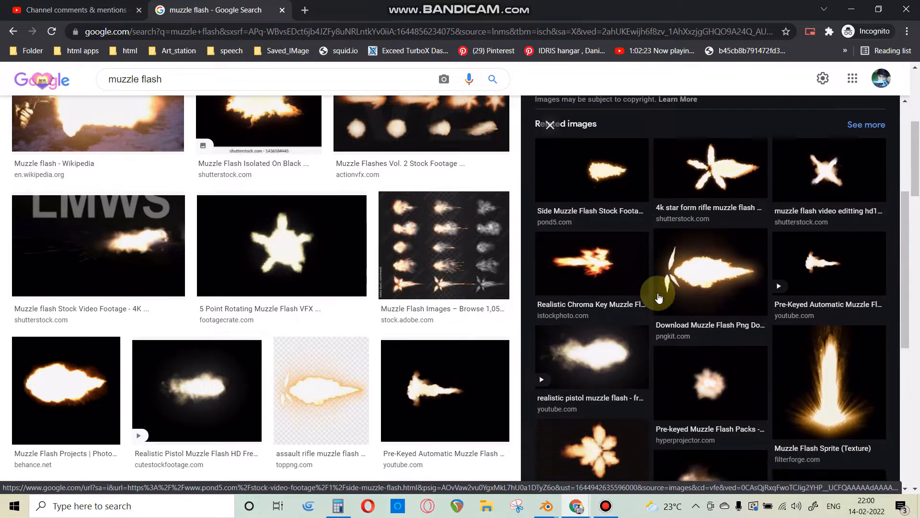
{"action": "scroll", "coordinate": [654, 292], "scroll_direction": "up", "scroll_amount": 5}
{"action": "scroll", "coordinate": [391, 274], "scroll_direction": "up", "scroll_amount": 4}
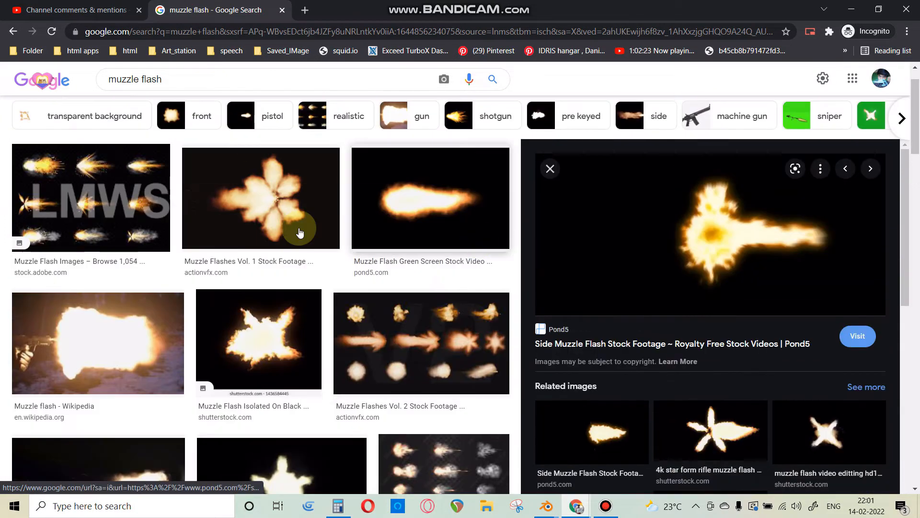
Step: Preview the star-shaped ActionVFX muzzle flash and one of its related images, and close the image preview
{"action": "left_click", "coordinate": [267, 201]}
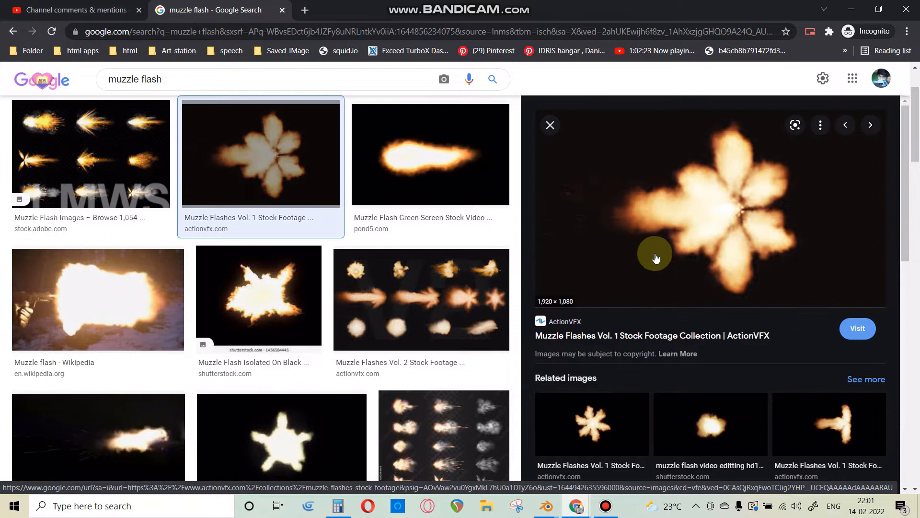
{"action": "scroll", "coordinate": [656, 257], "scroll_direction": "down", "scroll_amount": 3}
{"action": "left_click", "coordinate": [613, 309]}
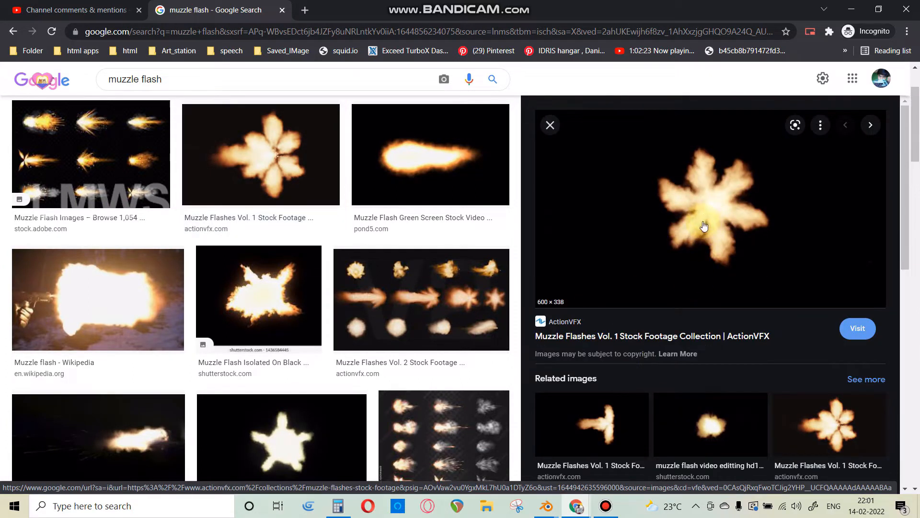
{"action": "left_click", "coordinate": [549, 123]}
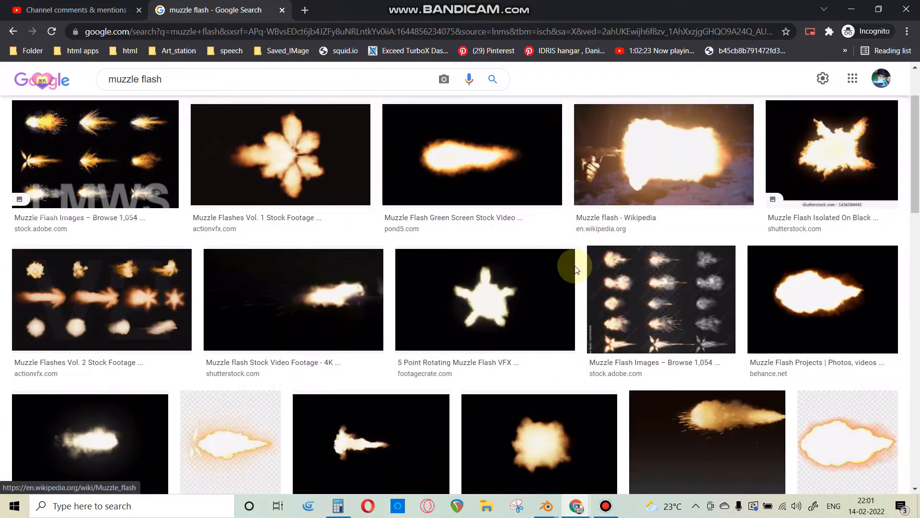
{"action": "scroll", "coordinate": [308, 245], "scroll_direction": "up", "scroll_amount": 2}
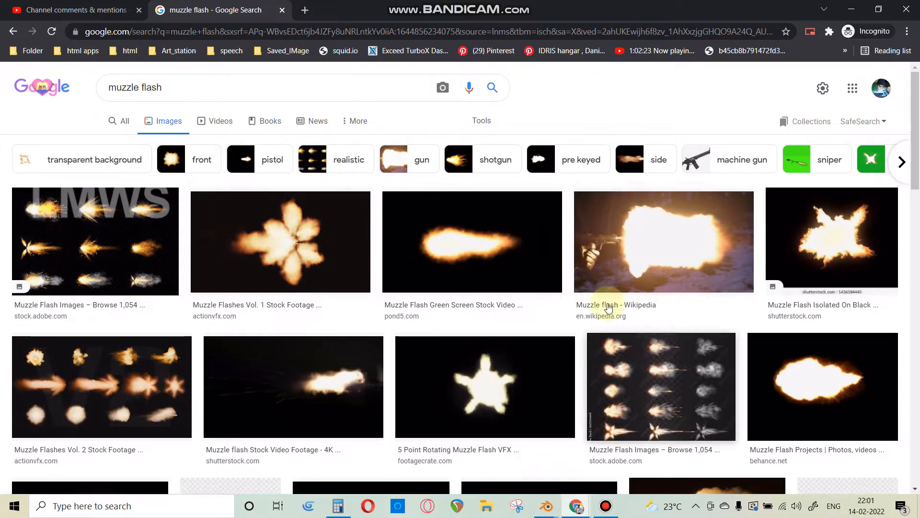
Step: Switch to the newly launched Blender window and dismiss its splash screen
{"action": "left_click", "coordinate": [555, 503]}
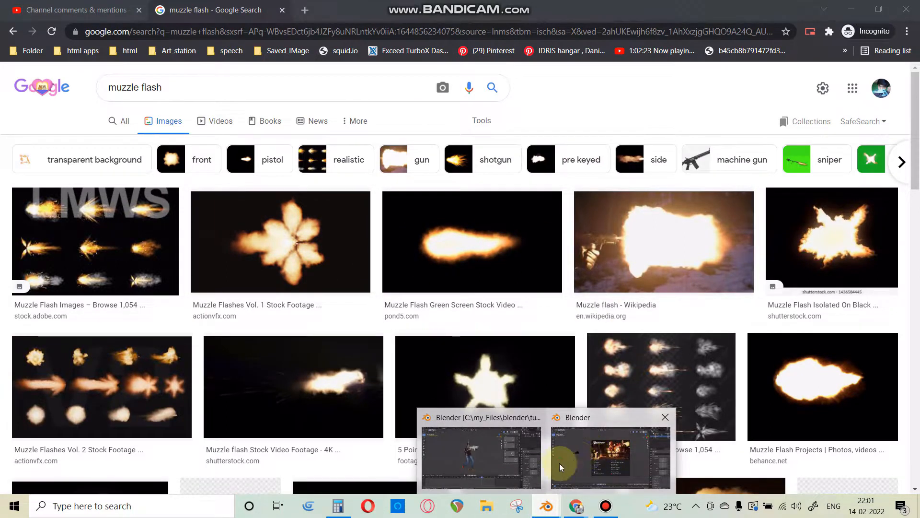
{"action": "left_click", "coordinate": [559, 463]}
{"action": "left_click", "coordinate": [239, 316]}
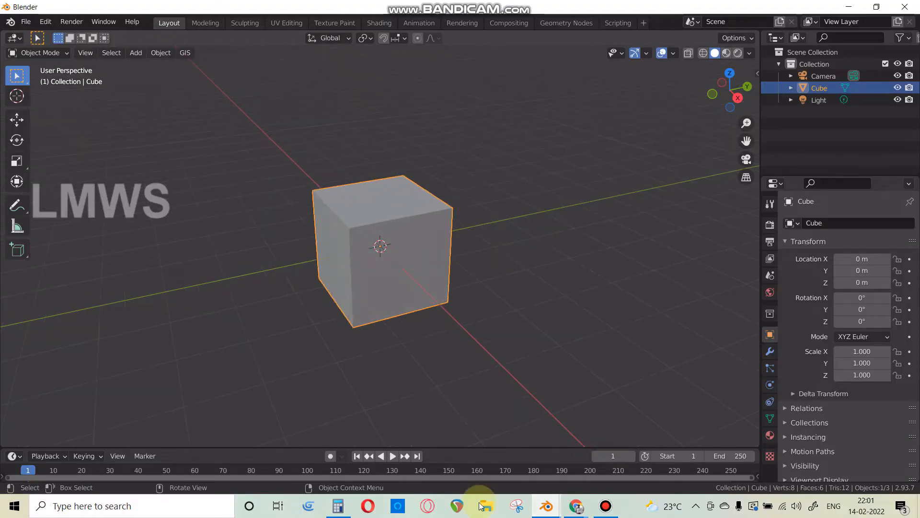
{"action": "left_click", "coordinate": [606, 503]}
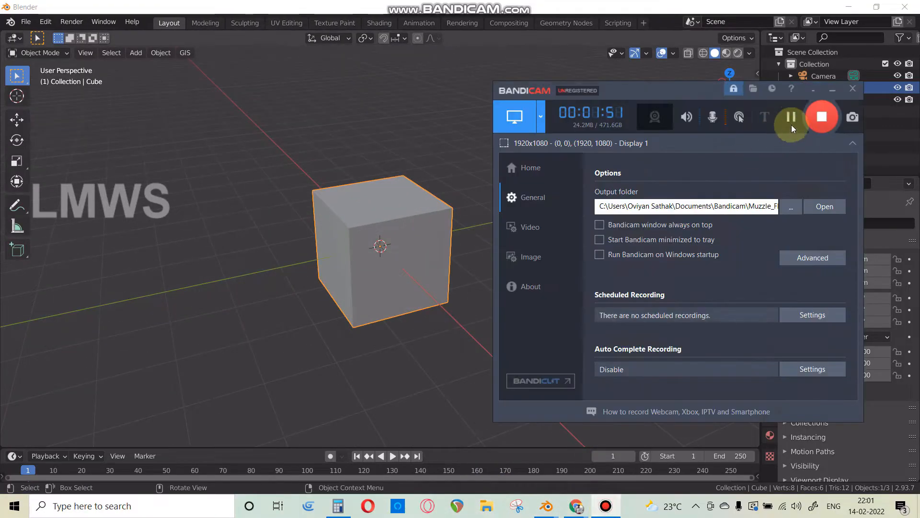
{"action": "left_click", "coordinate": [791, 122]}
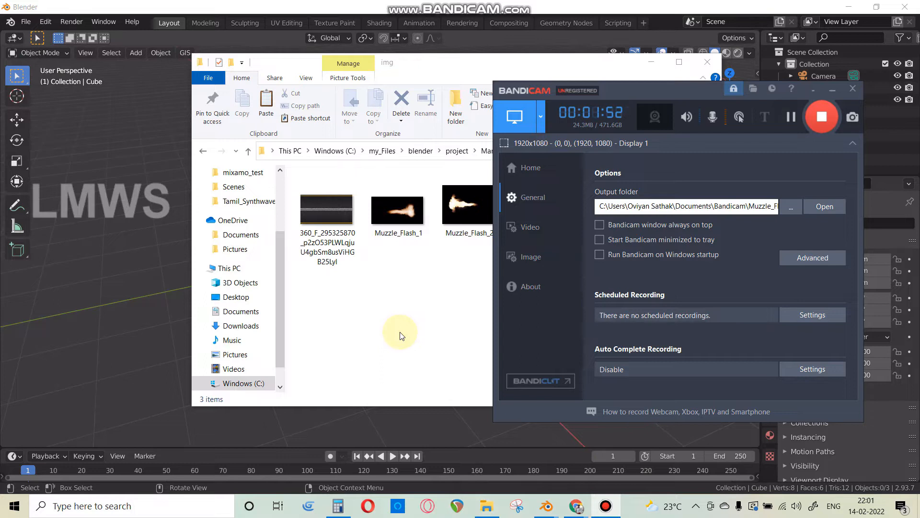
Step: Open the Muzzle_Flash_1 image from the img folder in a new Chrome tab to view it
{"action": "left_click", "coordinate": [421, 312]}
{"action": "left_click", "coordinate": [389, 214]}
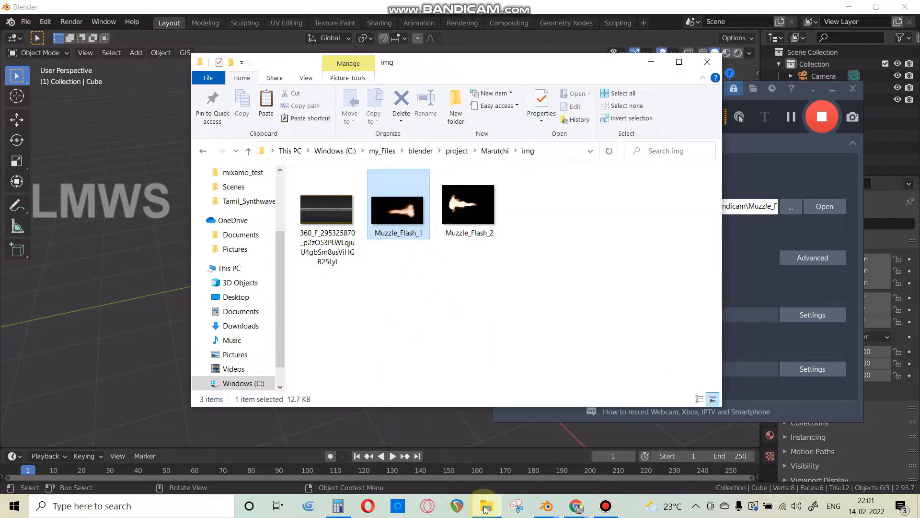
{"action": "left_click", "coordinate": [569, 506]}
{"action": "left_click", "coordinate": [640, 449]}
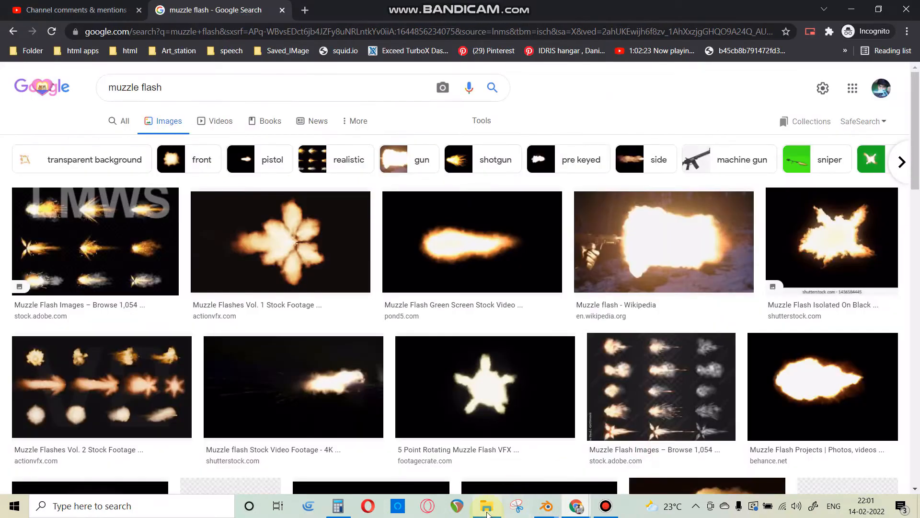
{"action": "left_click", "coordinate": [486, 505]}
{"action": "left_click", "coordinate": [407, 234]}
{"action": "left_click_drag", "start_coordinate": [329, 12], "coordinate": [316, 14]}
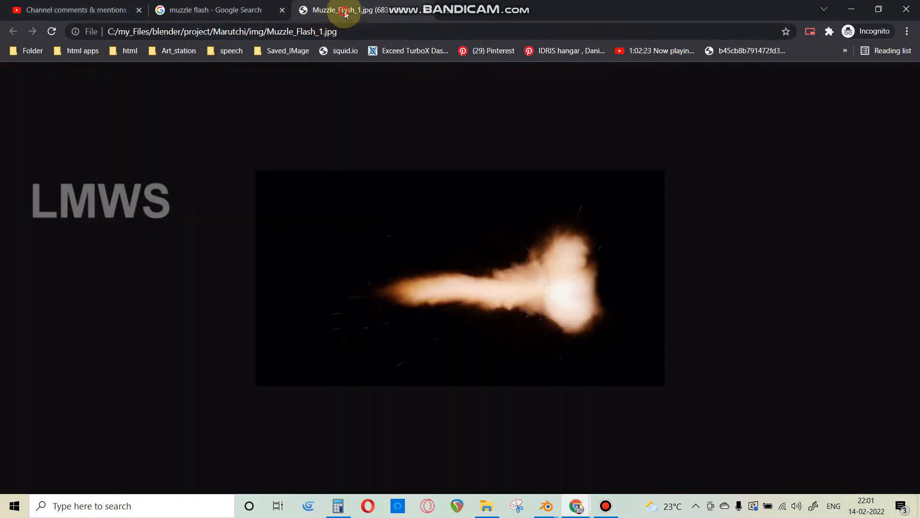
Step: Open Muzzle_Flash_2 from the img folder in another Chrome tab, compare it with Muzzle_Flash_1 and close its tab
{"action": "left_click", "coordinate": [483, 507]}
{"action": "left_click_drag", "start_coordinate": [479, 62], "coordinate": [506, 150]}
{"action": "left_click", "coordinate": [515, 312]}
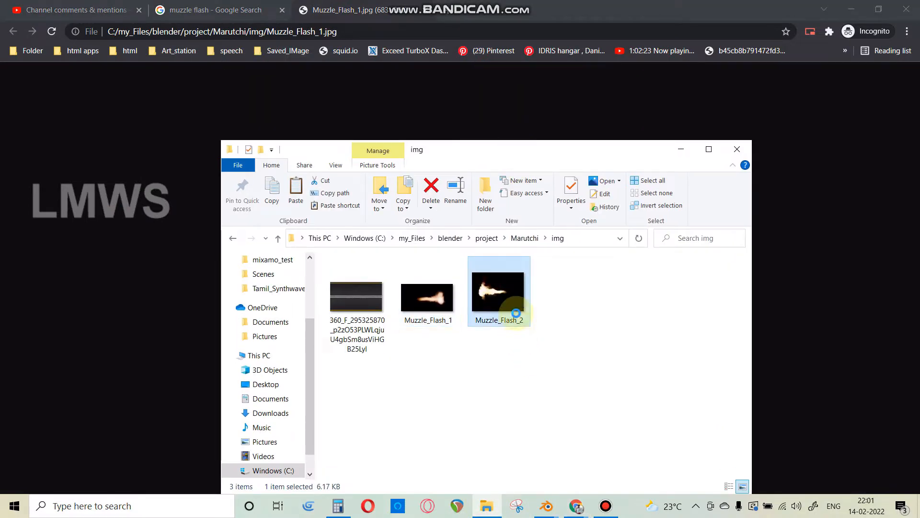
{"action": "left_click_drag", "start_coordinate": [493, 300], "coordinate": [399, 15]}
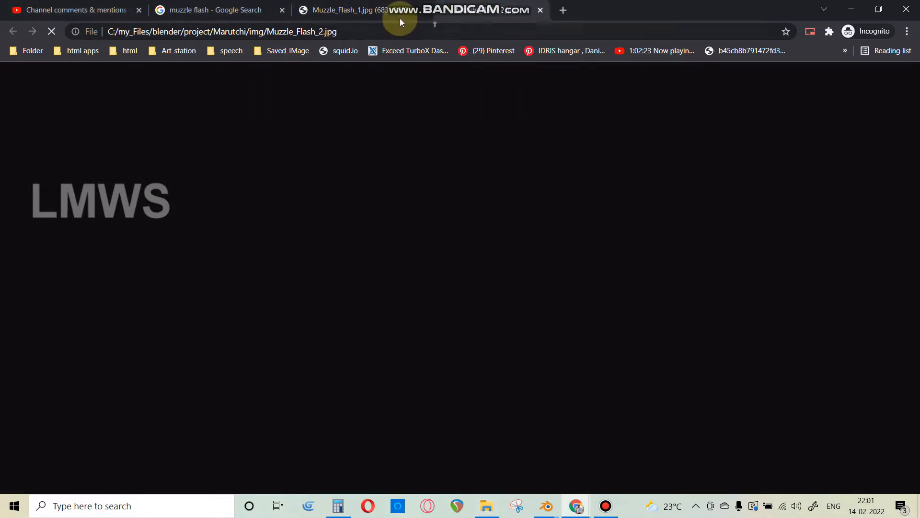
{"action": "left_click", "coordinate": [365, 2]}
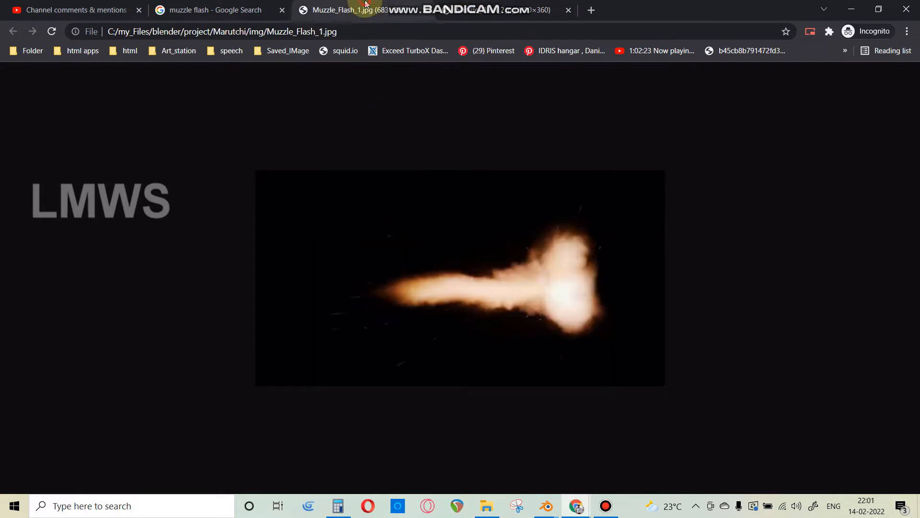
{"action": "left_click", "coordinate": [510, 10]}
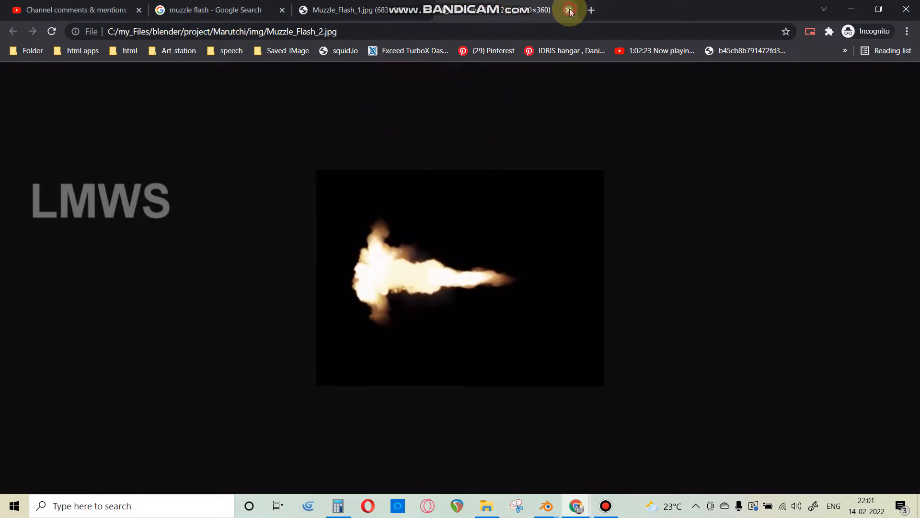
{"action": "left_click", "coordinate": [569, 10]}
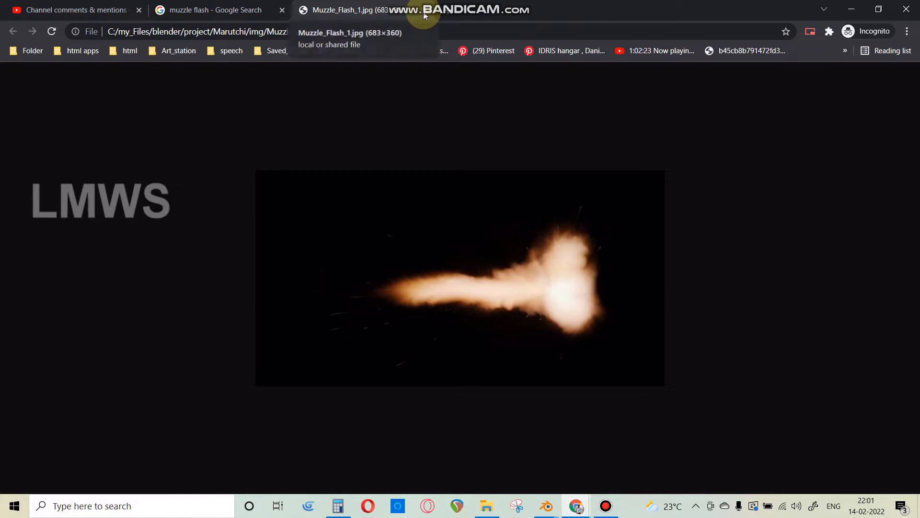
Step: Close the Muzzle_Flash_1 image tab and switch to the Blender window holding the Shooter_Muzzle_Flash file
{"action": "left_click", "coordinate": [424, 11]}
{"action": "left_click", "coordinate": [575, 500]}
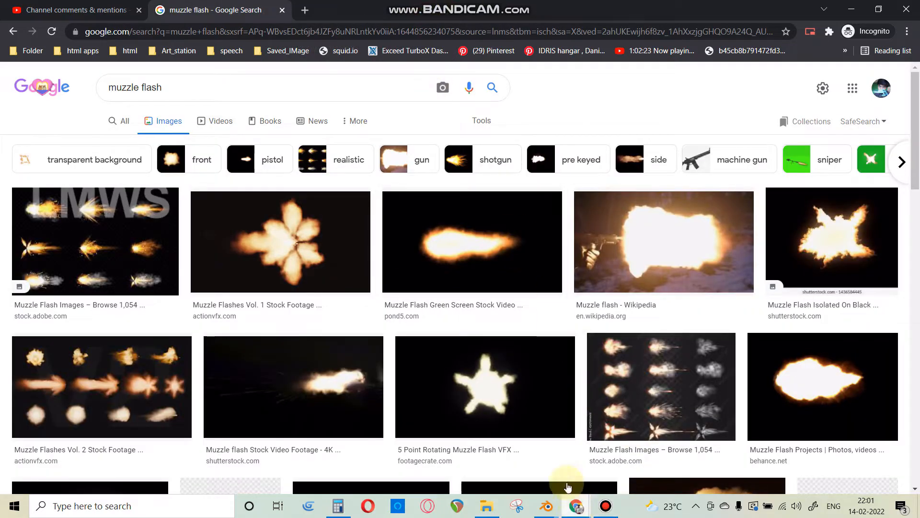
{"action": "left_click", "coordinate": [590, 470]}
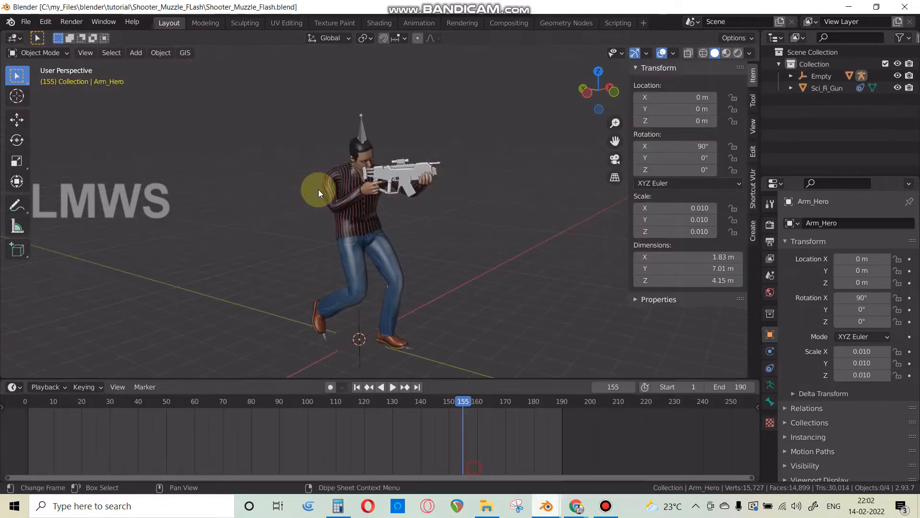
Step: Play the shooter's animation in the viewport to review it, and stop the playback
{"action": "left_click", "coordinate": [381, 183]}
{"action": "key", "text": "space"}
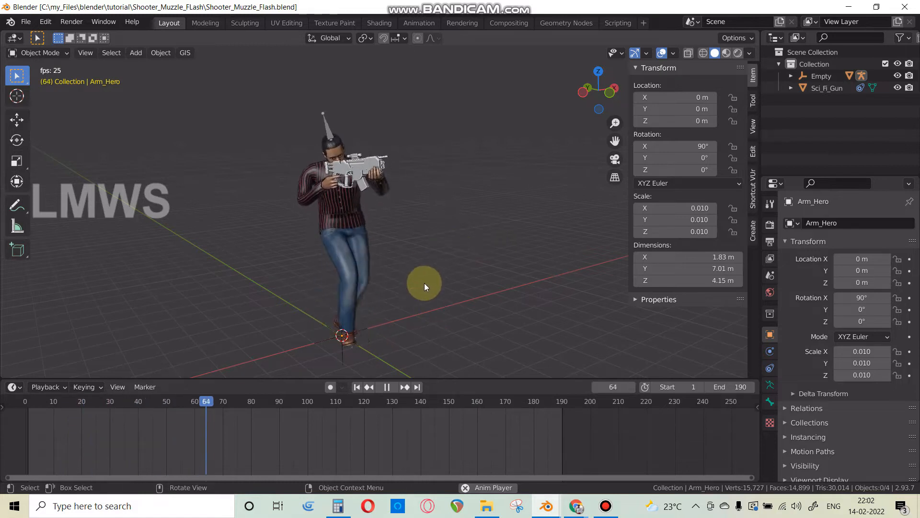
{"action": "key", "text": "space"}
Step: Switch to the new, unsaved Blender window and delete all the default objects from its scene
{"action": "mouse_move", "coordinate": [546, 505]}
{"action": "left_click", "coordinate": [582, 454]}
{"action": "left_click_drag", "start_coordinate": [553, 132], "coordinate": [31, 327]}
{"action": "key", "text": "Delete"}
{"action": "left_click", "coordinate": [807, 64]}
{"action": "left_click", "coordinate": [305, 248]}
{"action": "left_click", "coordinate": [14, 22]}
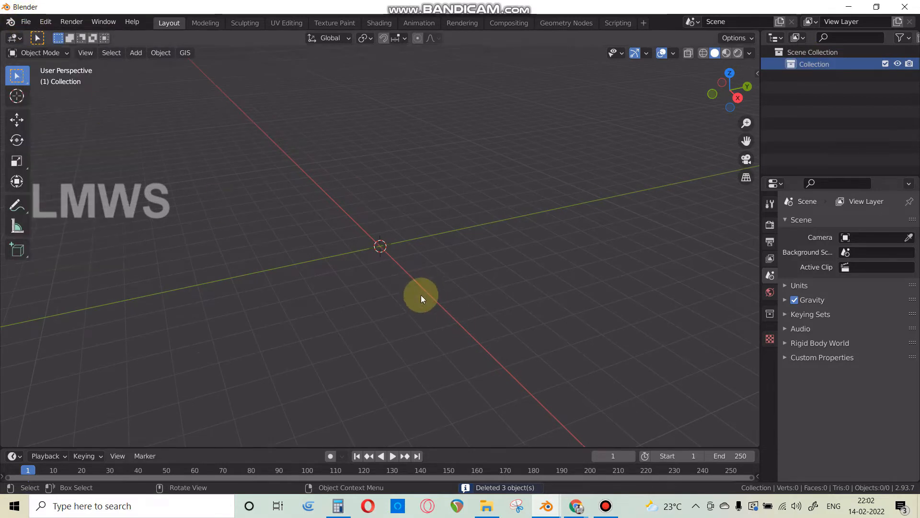
Step: Turn on the Shortcut VUr add-on's on-screen key display for the viewport and hide its settings again
{"action": "key", "text": "n"}
{"action": "left_click", "coordinate": [753, 100]}
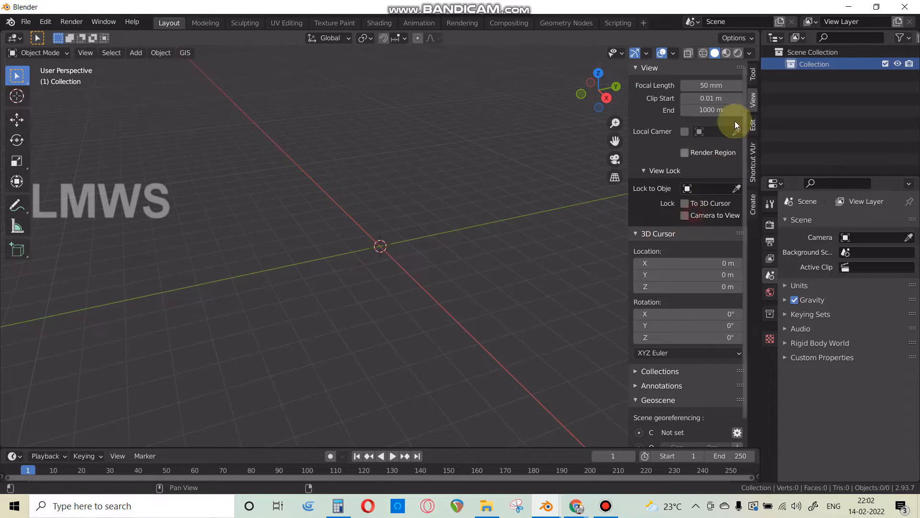
{"action": "left_click", "coordinate": [754, 84]}
{"action": "left_click", "coordinate": [752, 154]}
{"action": "left_click", "coordinate": [752, 205]}
{"action": "left_click", "coordinate": [752, 160]}
{"action": "key", "text": "n"}
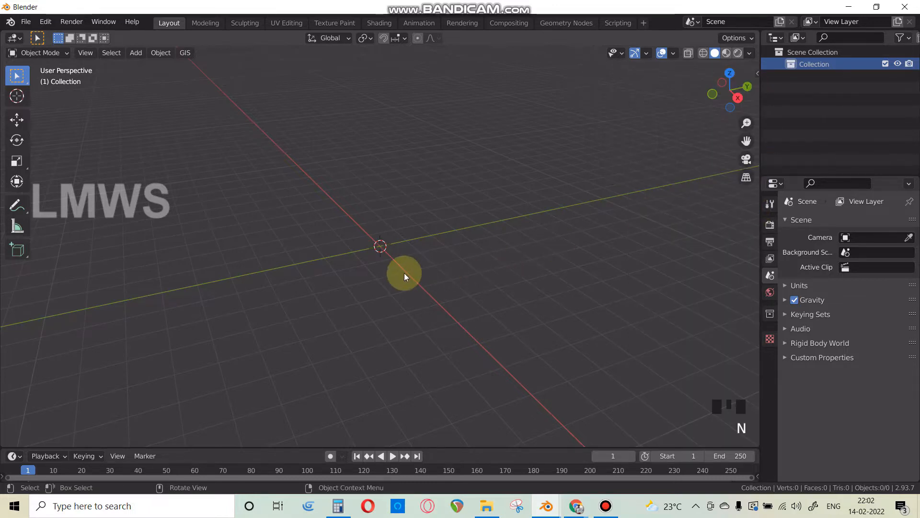
Step: Save the new file as muzzle_fash.blend in the Shooter_Muzzle_FLash folder
{"action": "key", "text": "ctrl+s"}
{"action": "left_click", "coordinate": [258, 456]}
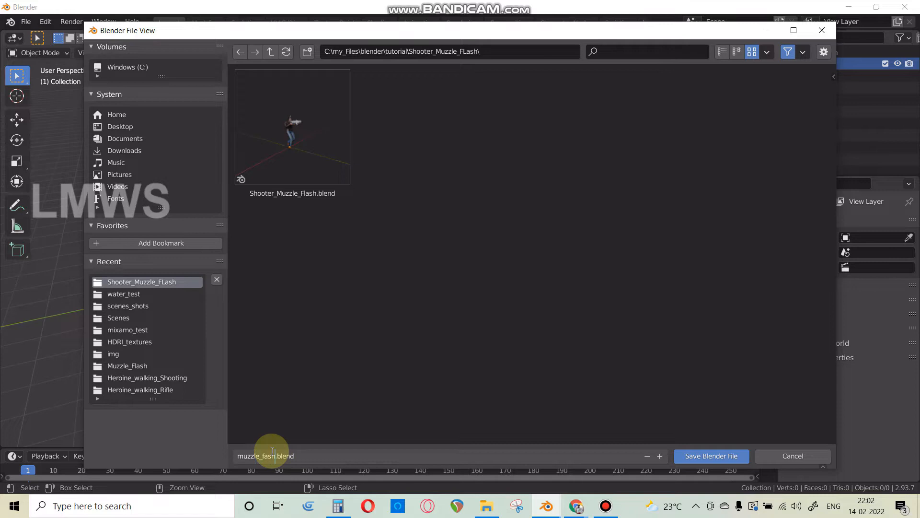
{"action": "key", "text": "Return"}
{"action": "key", "text": "ctrl+s"}
Step: Import Muzzle_Flash_1.jpg from the img folder as an image plane
{"action": "middle_click_drag", "start_coordinate": [390, 271], "coordinate": [413, 275]}
{"action": "left_click", "coordinate": [25, 21]}
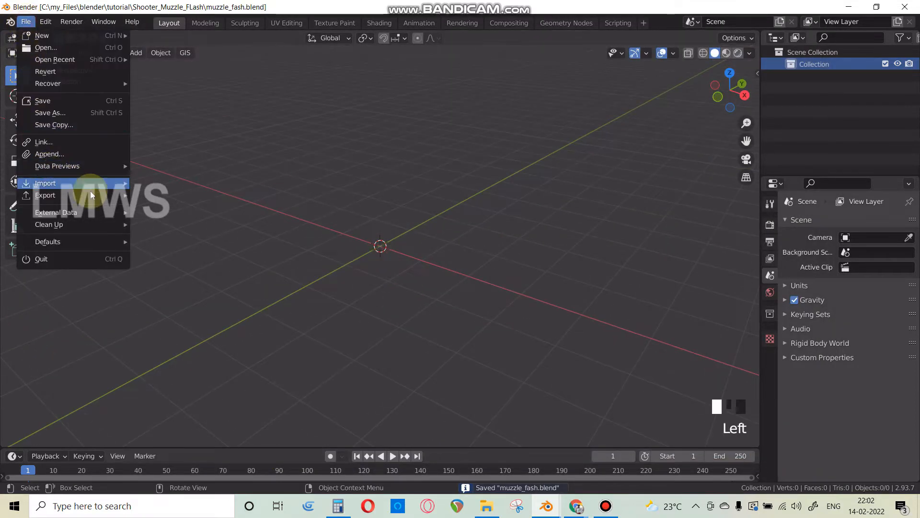
{"action": "mouse_move", "coordinate": [72, 183]}
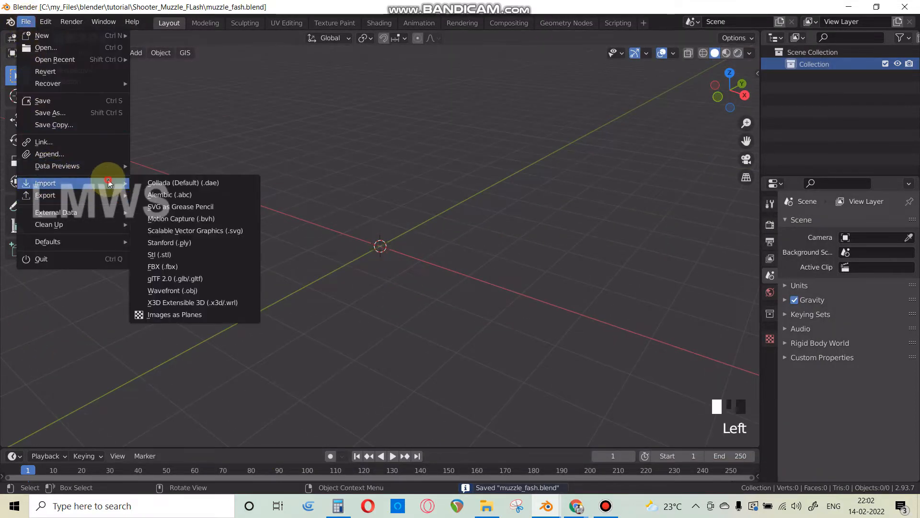
{"action": "left_click", "coordinate": [196, 316]}
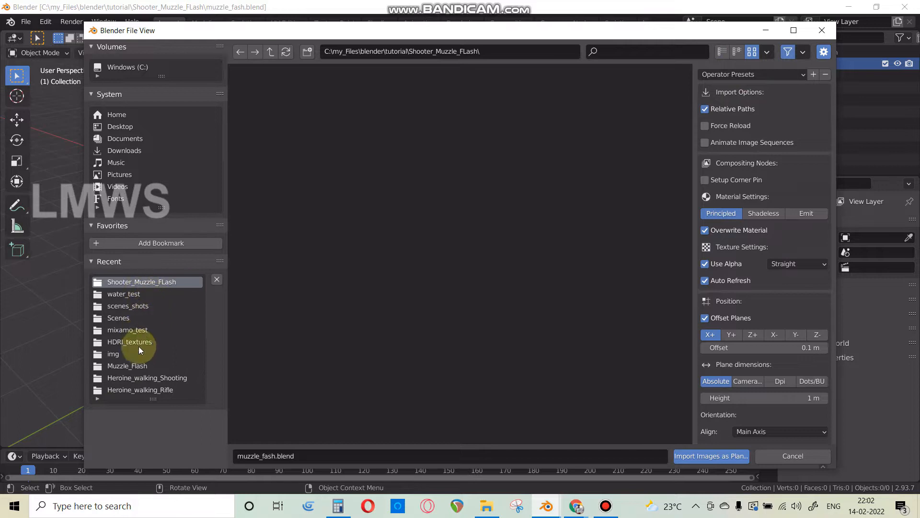
{"action": "left_click", "coordinate": [122, 353]}
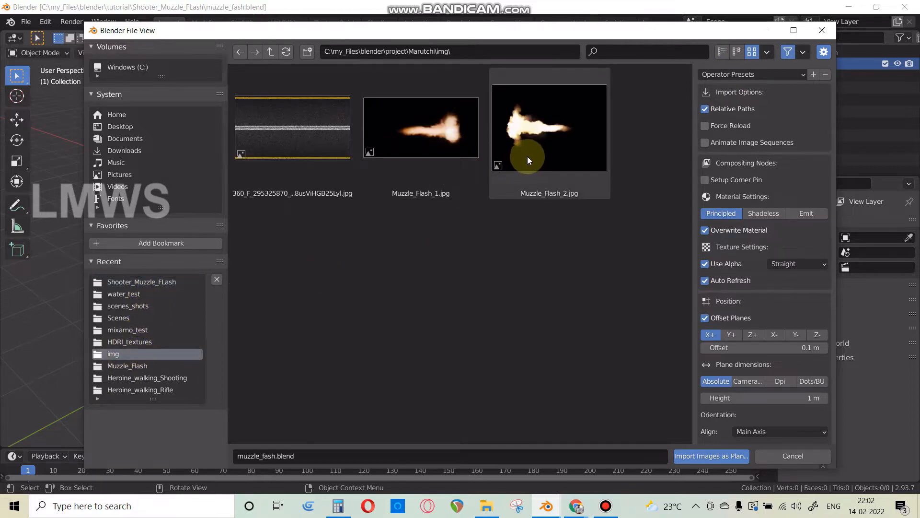
{"action": "left_click", "coordinate": [529, 139]}
{"action": "left_click", "coordinate": [448, 147]}
{"action": "left_click", "coordinate": [552, 192]}
{"action": "left_click", "coordinate": [448, 126]}
{"action": "left_click", "coordinate": [711, 456]}
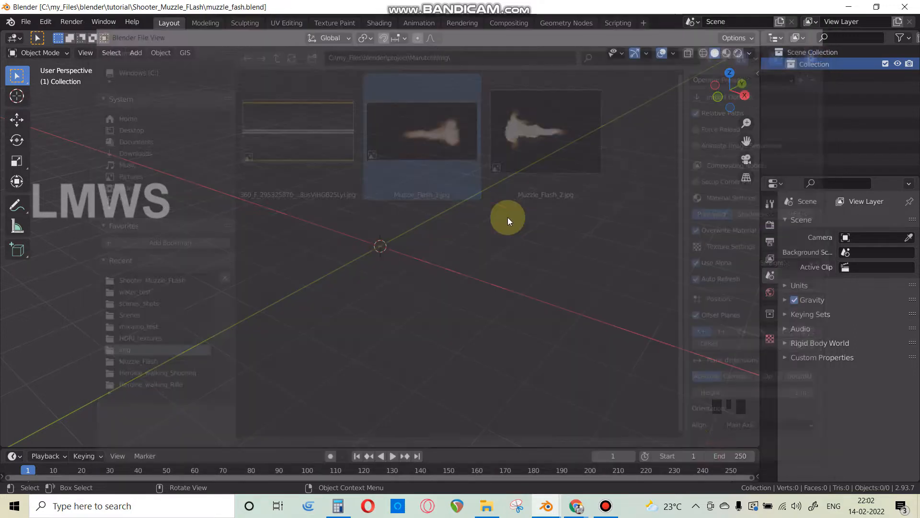
Step: Examine the imported muzzle flash plane up close, from above and in perspective
{"action": "scroll", "coordinate": [433, 267], "scroll_direction": "up", "scroll_amount": 7}
{"action": "mouse_move", "coordinate": [428, 277]}
{"action": "middle_mouse_down"}
{"action": "mouse_move", "coordinate": [412, 313]}
{"action": "mouse_move", "coordinate": [414, 287]}
{"action": "middle_mouse_up"}
{"action": "key", "text": "KP_7"}
{"action": "scroll", "coordinate": [404, 323], "scroll_direction": "down", "scroll_amount": 2}
{"action": "middle_click_drag", "start_coordinate": [404, 323], "coordinate": [378, 265]}
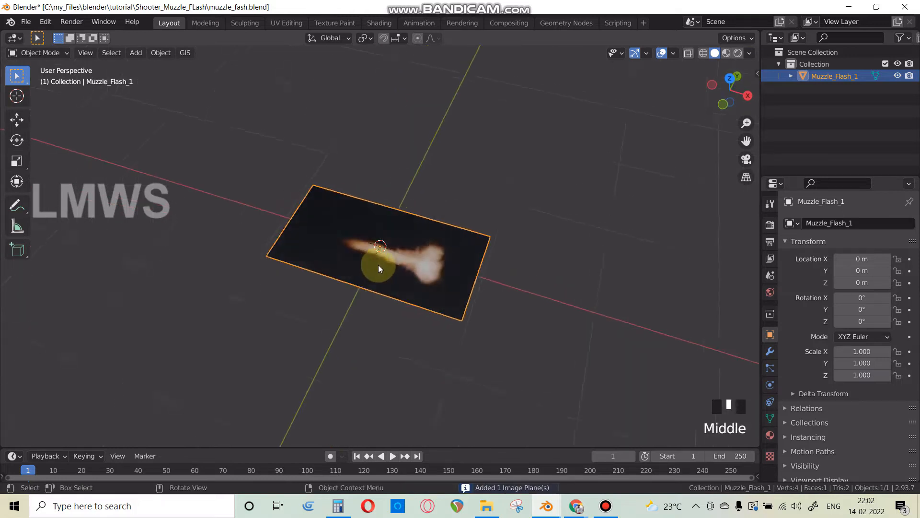
{"action": "scroll", "coordinate": [378, 267], "scroll_direction": "up", "scroll_amount": 2}
{"action": "scroll", "coordinate": [428, 275], "scroll_direction": "down", "scroll_amount": 1}
{"action": "scroll", "coordinate": [382, 254], "scroll_direction": "up", "scroll_amount": 2}
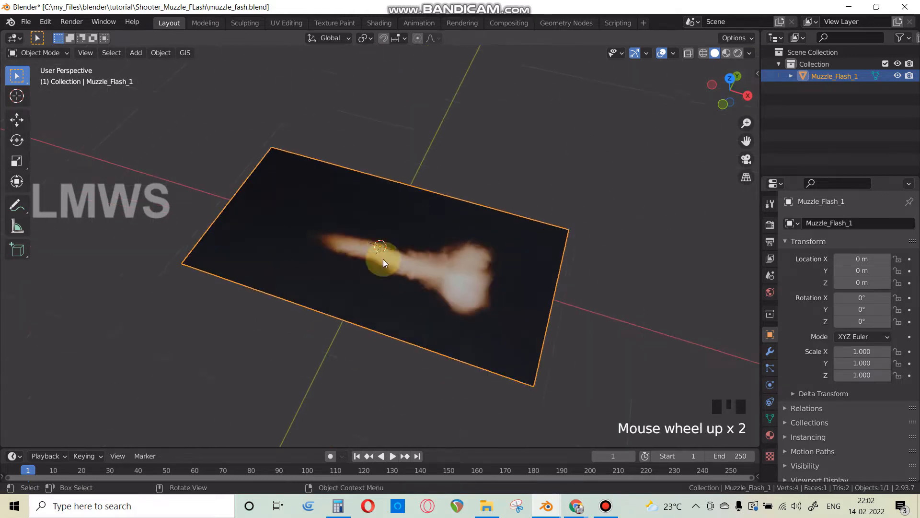
{"action": "left_click", "coordinate": [494, 248]}
{"action": "scroll", "coordinate": [462, 261], "scroll_direction": "up", "scroll_amount": 2}
{"action": "left_click", "coordinate": [438, 313]}
{"action": "key", "text": "g"}
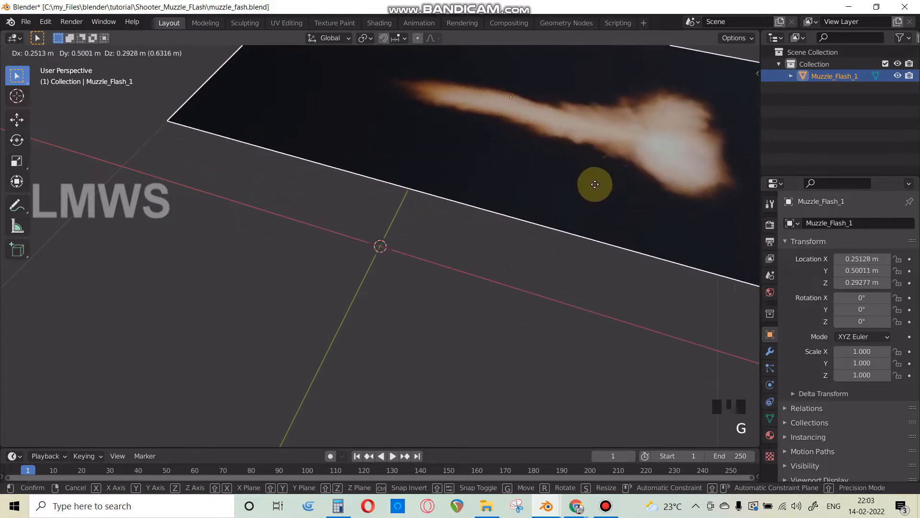
{"action": "right_click", "coordinate": [545, 233]}
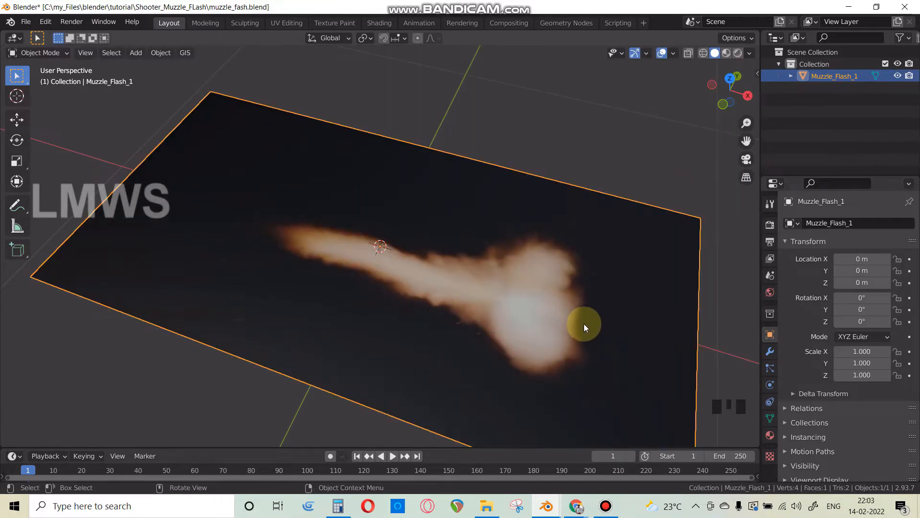
Step: Rotate the Muzzle_Flash_1 plane 180° about the Z axis
{"action": "scroll", "coordinate": [475, 280], "scroll_direction": "down", "scroll_amount": 2}
{"action": "scroll", "coordinate": [462, 247], "scroll_direction": "down", "scroll_amount": 1}
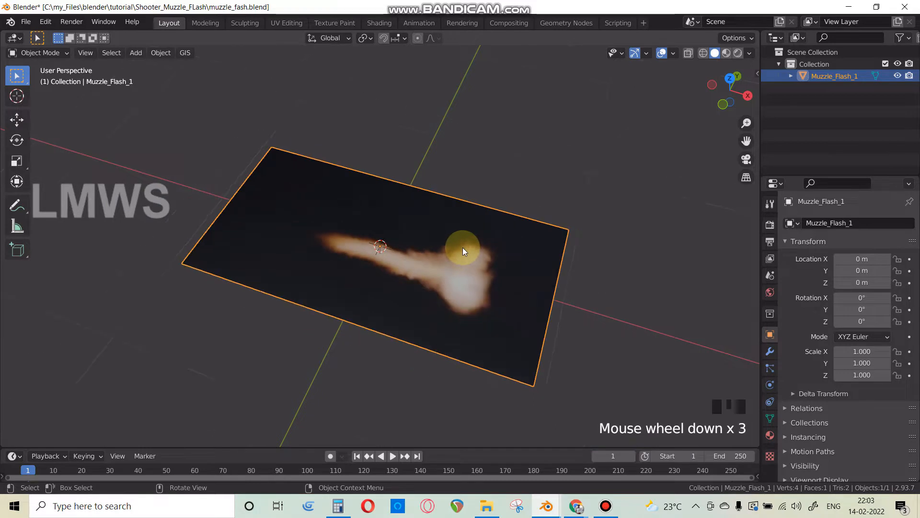
{"action": "key", "text": "KP_7"}
{"action": "type", "text": "rz"}
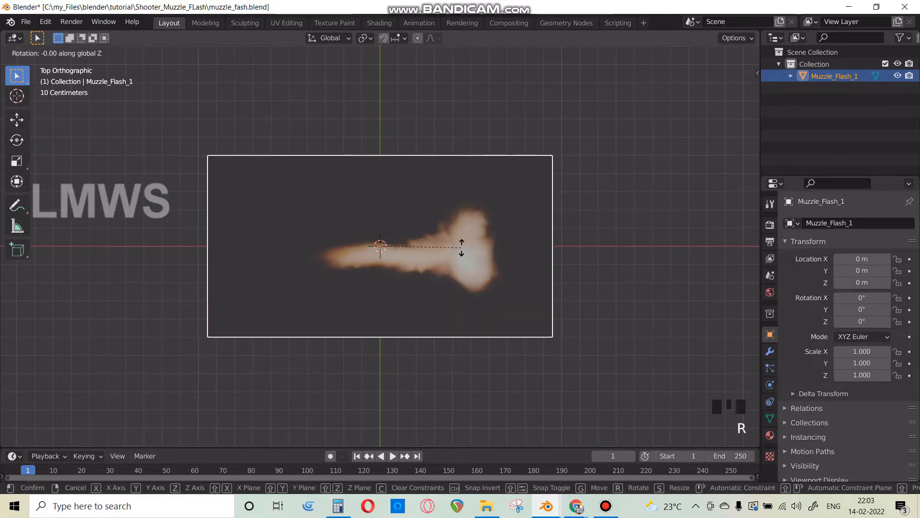
{"action": "type", "text": "180"}
{"action": "left_click", "coordinate": [461, 248]}
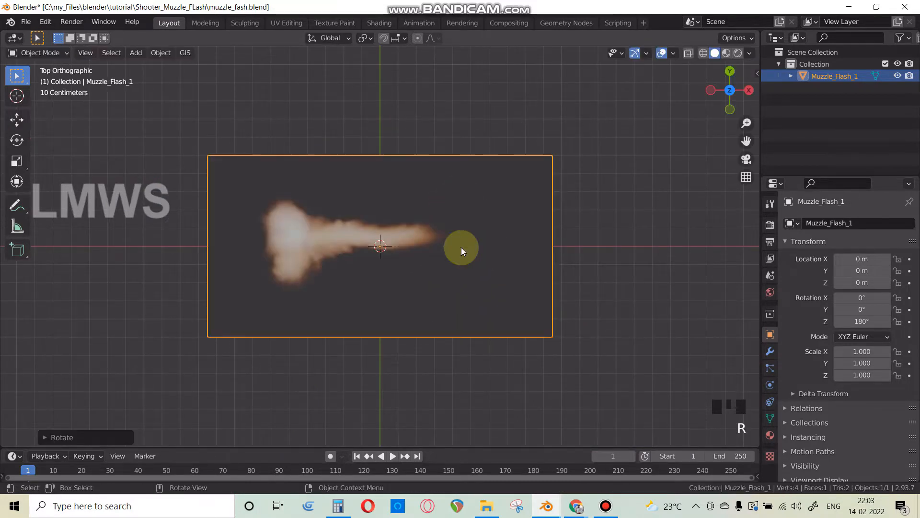
Step: In Edit Mode, move the plane's geometry about 0.6 m along X so the flash's wide end meets the origin, and save the file
{"action": "left_click", "coordinate": [54, 53]}
{"action": "left_click", "coordinate": [48, 79]}
{"action": "scroll", "coordinate": [257, 270], "scroll_direction": "up", "scroll_amount": 1}
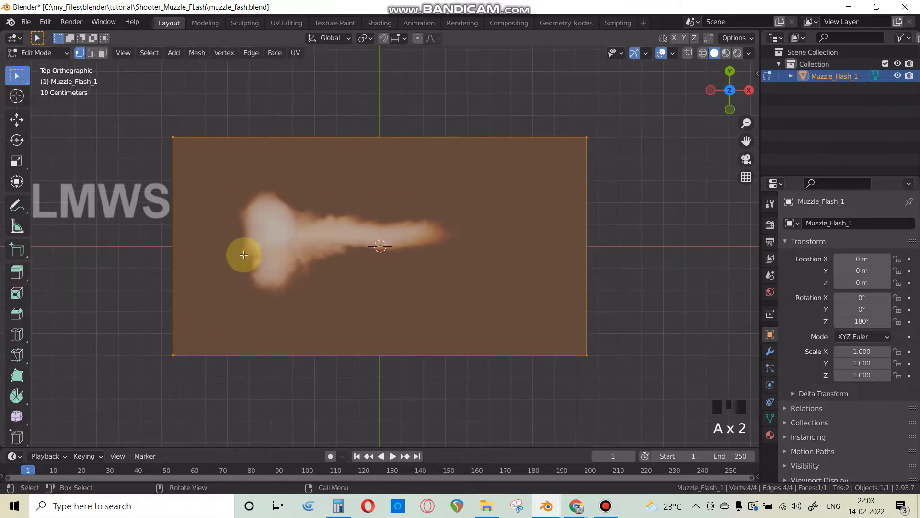
{"action": "key", "text": "g"}
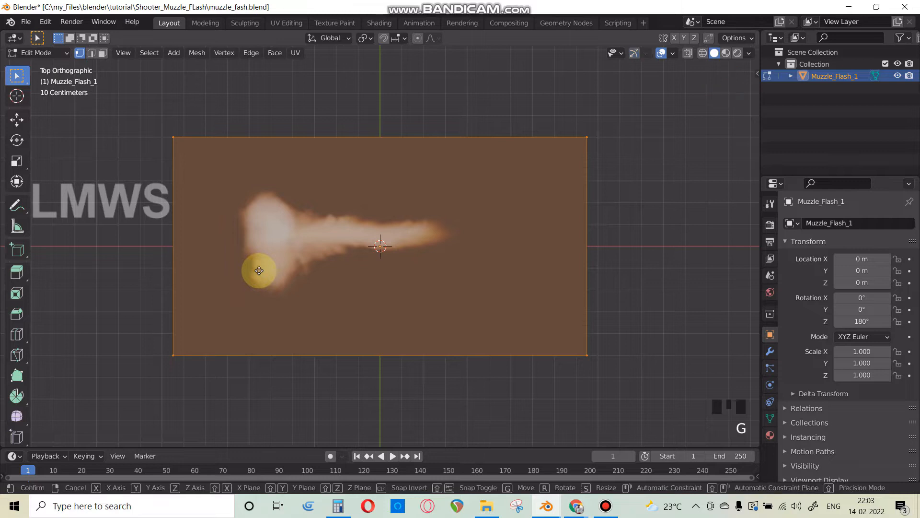
{"action": "key", "text": "x"}
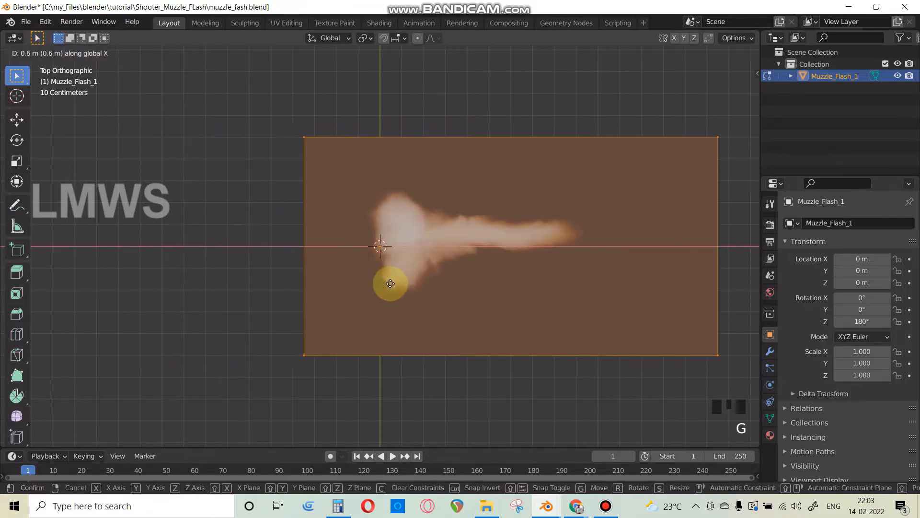
{"action": "left_click", "coordinate": [396, 285]}
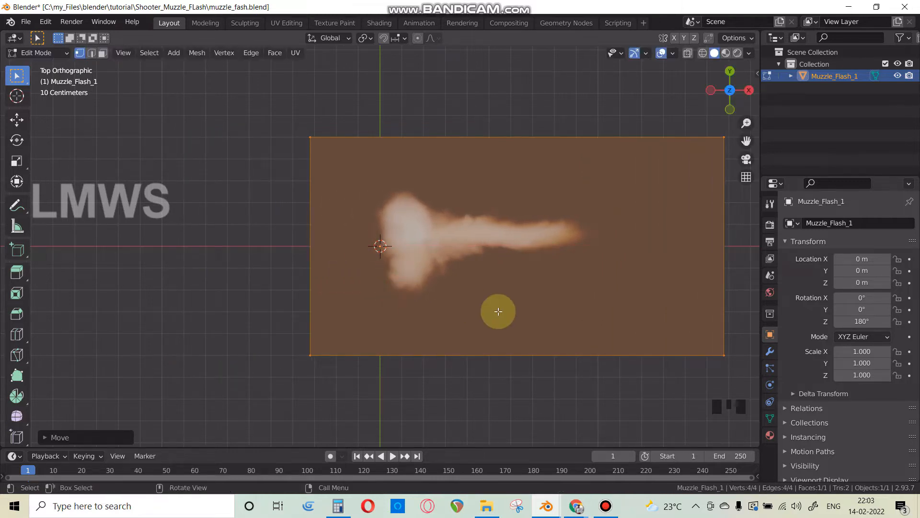
{"action": "key", "text": "Tab"}
{"action": "middle_click_drag", "start_coordinate": [433, 285], "coordinate": [453, 230]}
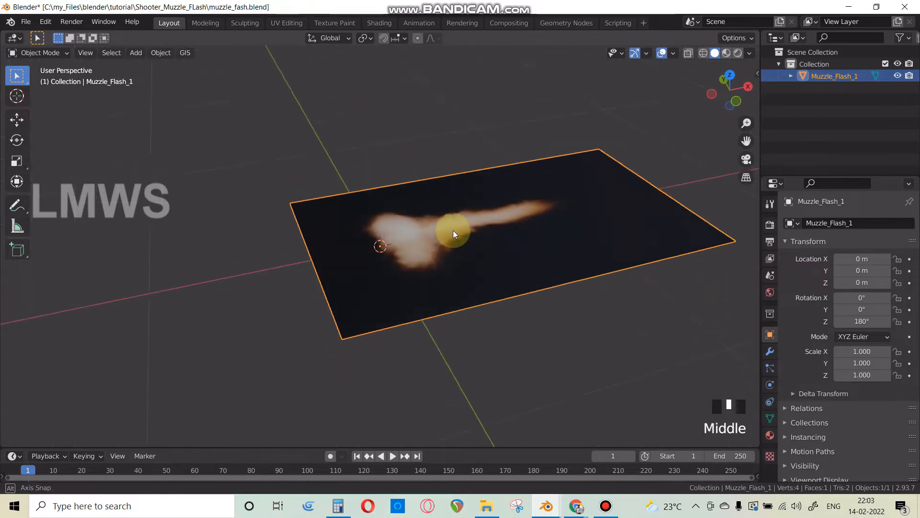
{"action": "scroll", "coordinate": [459, 261], "scroll_direction": "up", "scroll_amount": 2}
{"action": "key", "text": "ctrl+s"}
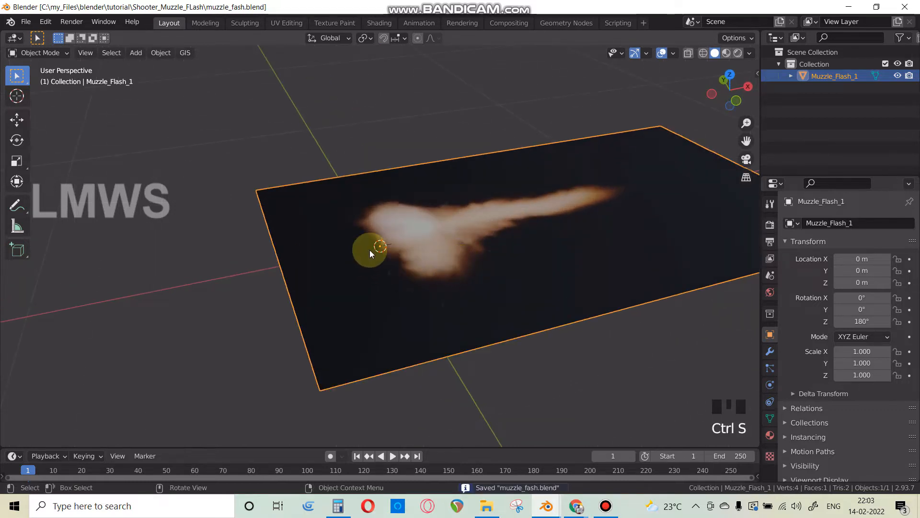
Step: Inspect where the flash's wide end sits relative to the plane's origin point
{"action": "key", "text": "KP_7"}
{"action": "middle_click_drag", "start_coordinate": [369, 249], "coordinate": [391, 195]}
{"action": "scroll", "coordinate": [384, 253], "scroll_direction": "up", "scroll_amount": 2}
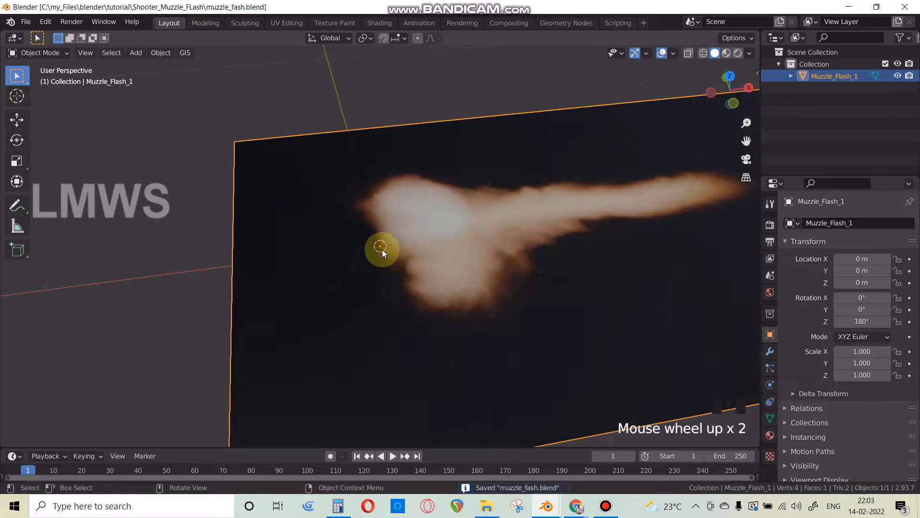
{"action": "scroll", "coordinate": [359, 275], "scroll_direction": "down", "scroll_amount": 2}
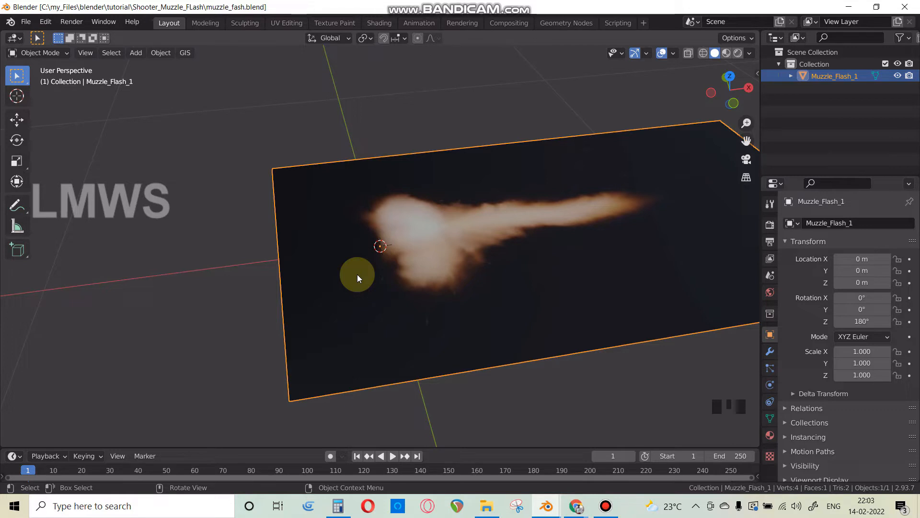
{"action": "scroll", "coordinate": [374, 259], "scroll_direction": "down", "scroll_amount": 2}
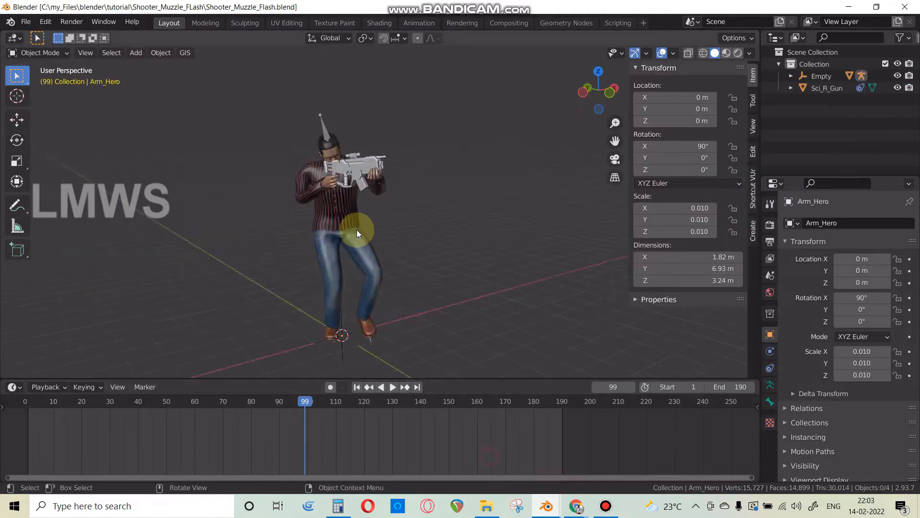
Step: Examine the gun's barrel tip in the Shooter_Muzzle_Flash file, switching over to the muzzle_fash file to compare with the flash plane
{"action": "scroll", "coordinate": [357, 230], "scroll_direction": "up", "scroll_amount": 6}
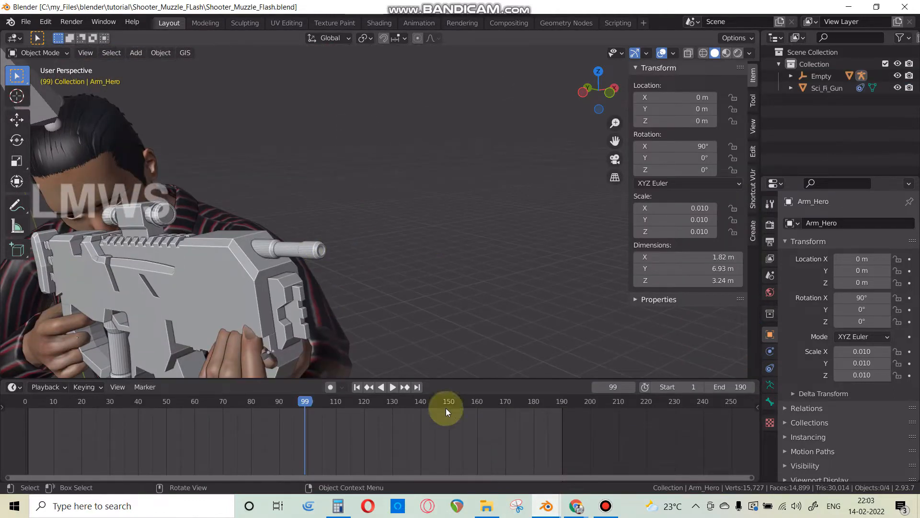
{"action": "left_click", "coordinate": [553, 512]}
{"action": "left_click", "coordinate": [577, 486]}
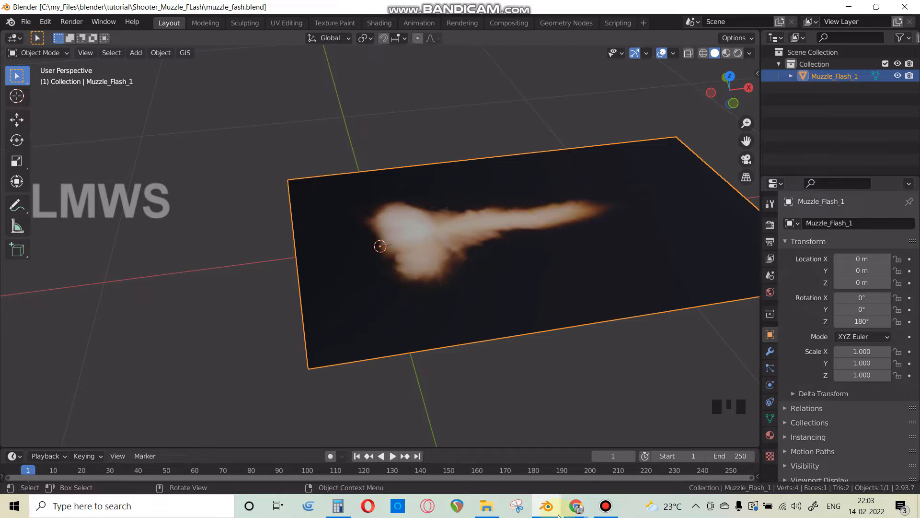
{"action": "mouse_move", "coordinate": [551, 508]}
{"action": "left_click", "coordinate": [476, 466]}
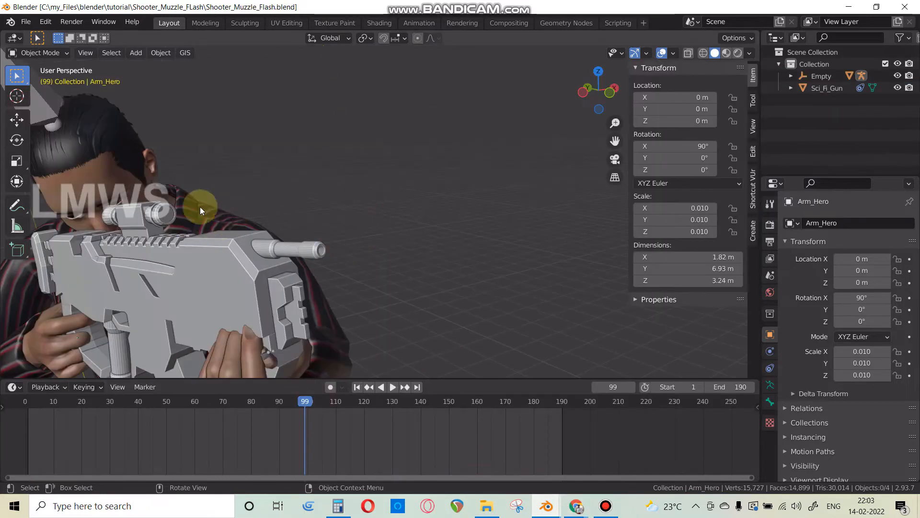
{"action": "middle_click_drag", "start_coordinate": [310, 262], "coordinate": [206, 354]}
{"action": "scroll", "coordinate": [343, 251], "scroll_direction": "down", "scroll_amount": 5}
{"action": "scroll", "coordinate": [346, 234], "scroll_direction": "up", "scroll_amount": 1}
{"action": "scroll", "coordinate": [346, 233], "scroll_direction": "up", "scroll_amount": 2}
Step: Save the Shooter_Muzzle_Flash file with the gun in side view
{"action": "left_click_drag", "start_coordinate": [343, 172], "coordinate": [563, 232]}
{"action": "left_click_drag", "start_coordinate": [291, 164], "coordinate": [591, 283]}
{"action": "left_click", "coordinate": [464, 184]}
{"action": "key", "text": "ctrl+s"}
Step: Return to the muzzle_fash file and examine the flash plane from the top and in perspective
{"action": "mouse_move", "coordinate": [547, 506]}
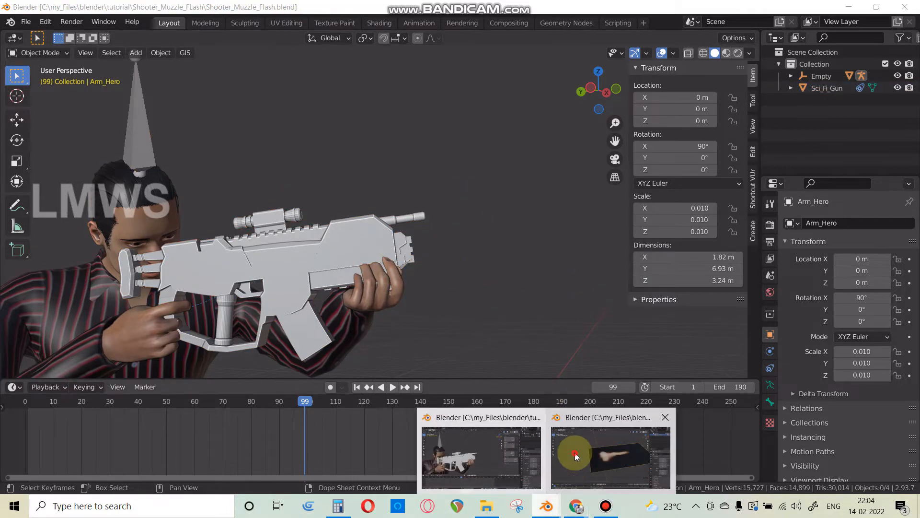
{"action": "left_click", "coordinate": [575, 457]}
{"action": "scroll", "coordinate": [425, 271], "scroll_direction": "up", "scroll_amount": 2}
{"action": "middle_click_drag", "start_coordinate": [425, 271], "coordinate": [376, 248]}
{"action": "scroll", "coordinate": [404, 277], "scroll_direction": "down", "scroll_amount": 1}
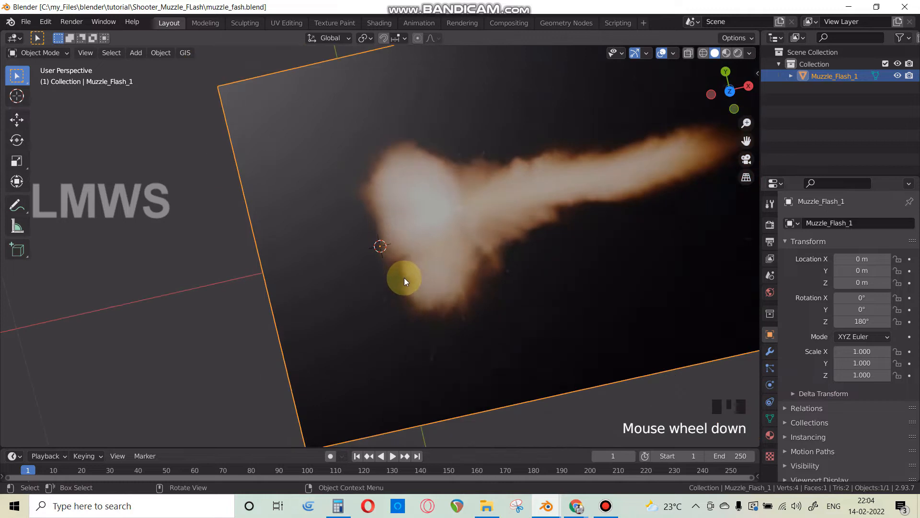
{"action": "scroll", "coordinate": [404, 278], "scroll_direction": "down", "scroll_amount": 3}
{"action": "key", "text": "KP_7"}
{"action": "middle_click_drag", "start_coordinate": [423, 264], "coordinate": [330, 255], "text": "shift"}
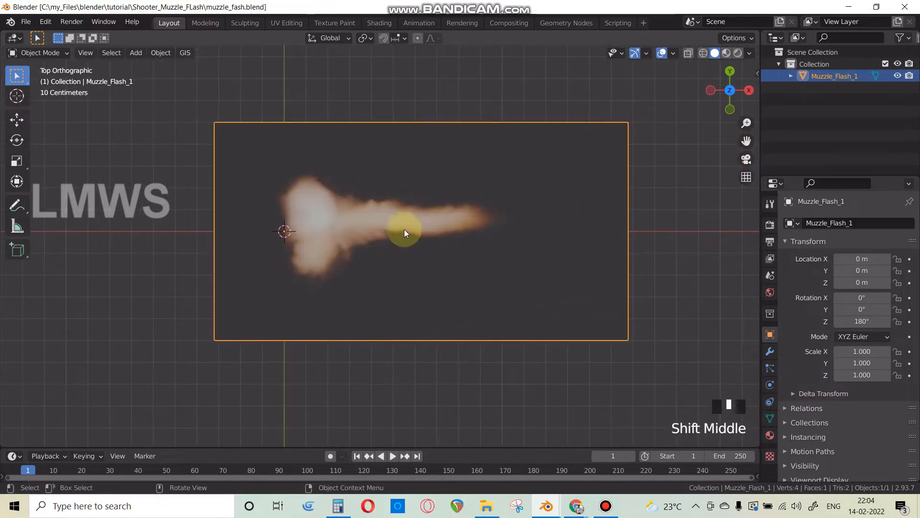
{"action": "scroll", "coordinate": [567, 180], "scroll_direction": "up", "scroll_amount": 1}
{"action": "middle_click_drag", "start_coordinate": [478, 228], "coordinate": [499, 251]}
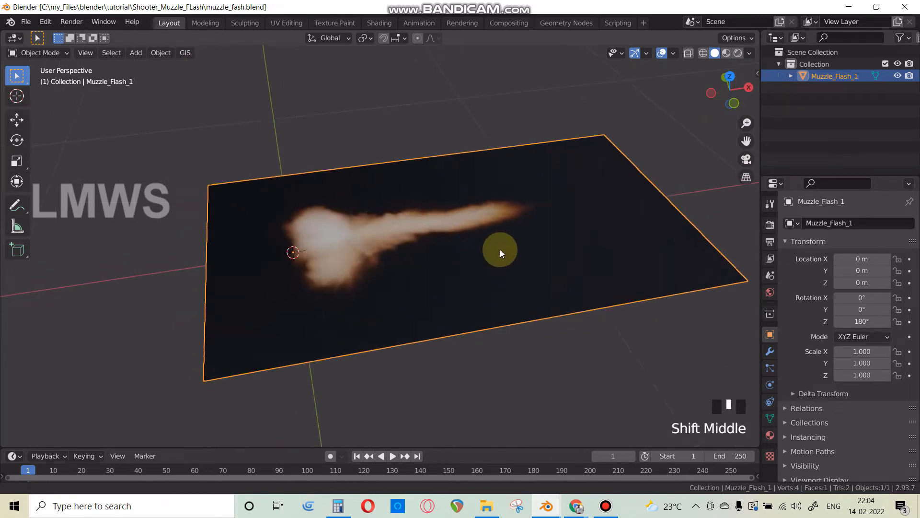
Step: In Edit Mode from the top view, add a vertical loop cut at the flash's pointed tip and a horizontal one just below the flash
{"action": "key", "text": "Tab"}
{"action": "key", "text": "KP_7"}
{"action": "key", "text": "alt+a"}
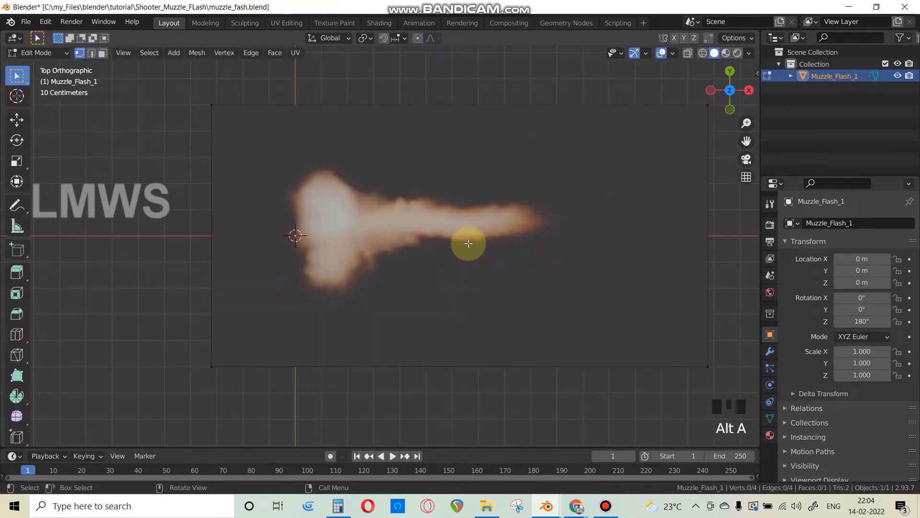
{"action": "key", "text": "ctrl+r"}
{"action": "left_click", "coordinate": [547, 112]}
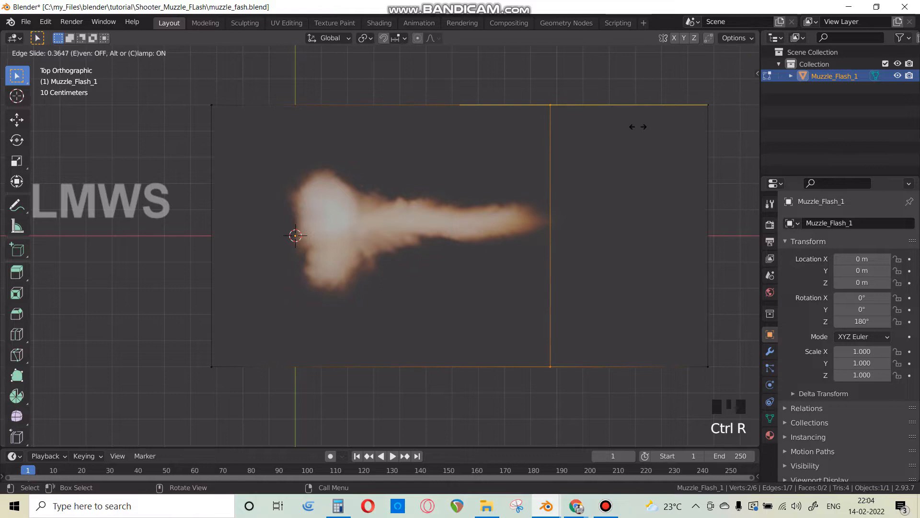
{"action": "left_click", "coordinate": [637, 126]}
{"action": "key", "text": "ctrl+r"}
{"action": "left_click", "coordinate": [210, 319]}
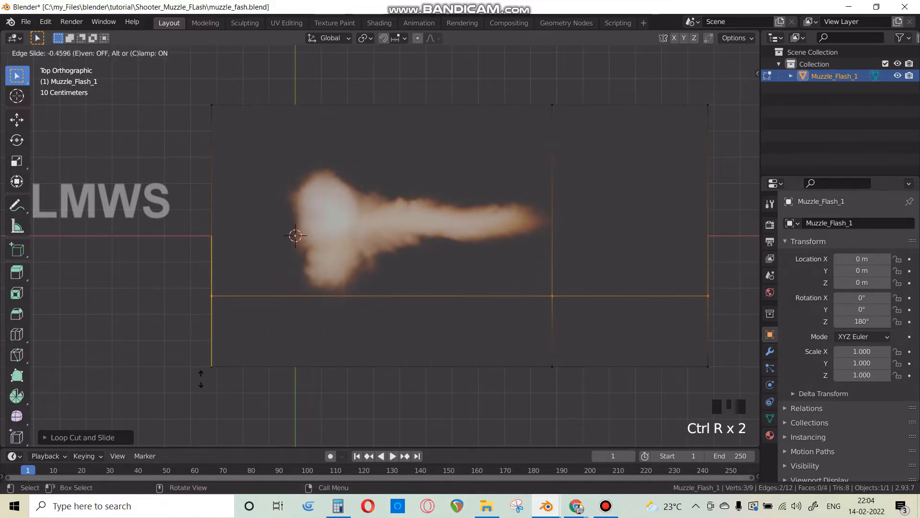
{"action": "left_click", "coordinate": [201, 378]}
Step: Add a horizontal loop cut just above the flash and a vertical one at the flash's wide end, aligned with the origin
{"action": "key", "text": "ctrl+r"}
{"action": "left_click", "coordinate": [207, 156]}
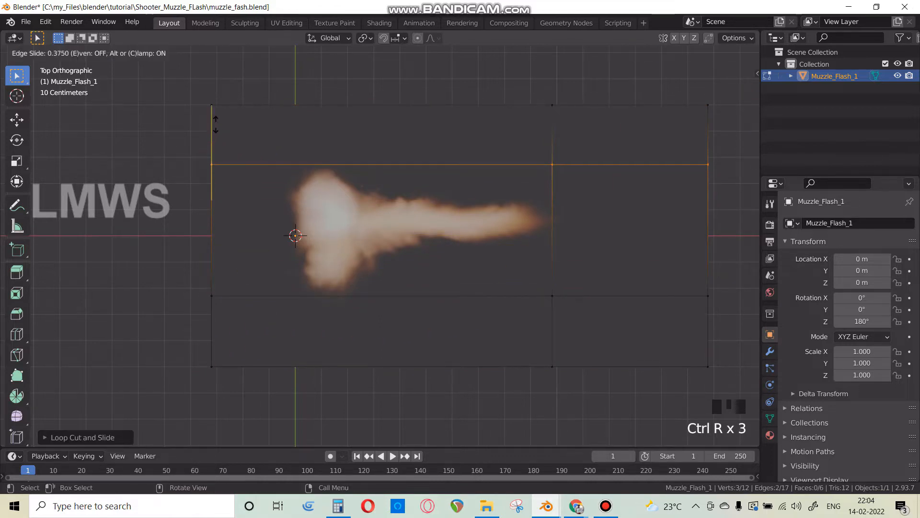
{"action": "left_click", "coordinate": [257, 102]}
{"action": "key", "text": "ctrl+r"}
{"action": "left_click", "coordinate": [256, 105]}
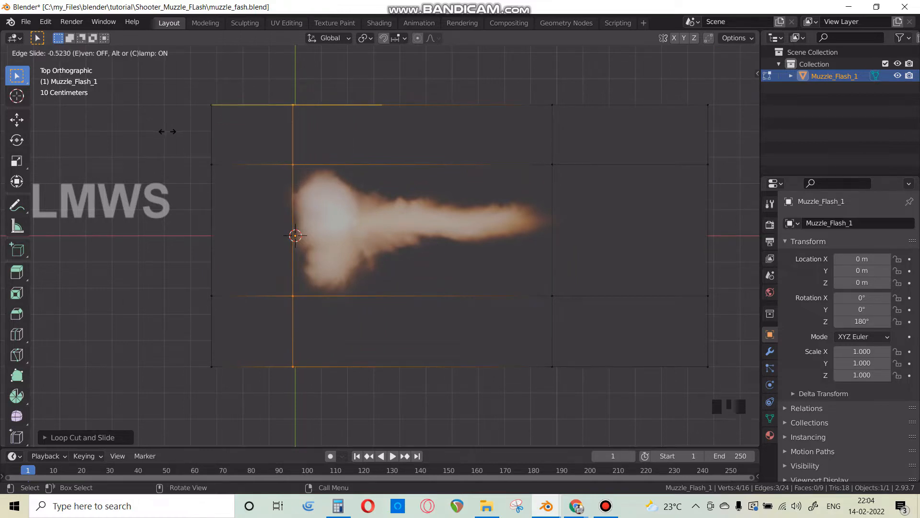
{"action": "left_click", "coordinate": [303, 158]}
{"action": "key", "text": "Escape"}
Step: Delete all the outer faces around the flash, keeping only the central face of the plane
{"action": "key", "text": "alt+a"}
{"action": "left_click", "coordinate": [229, 125]}
{"action": "left_click_drag", "start_coordinate": [180, 133], "coordinate": [708, 59]}
{"action": "left_click_drag", "start_coordinate": [633, 73], "coordinate": [703, 406], "text": "shift"}
{"action": "left_click_drag", "start_coordinate": [656, 358], "coordinate": [68, 397], "text": "shift"}
{"action": "left_click_drag", "start_coordinate": [196, 78], "coordinate": [229, 452], "text": "shift"}
{"action": "key", "text": "x"}
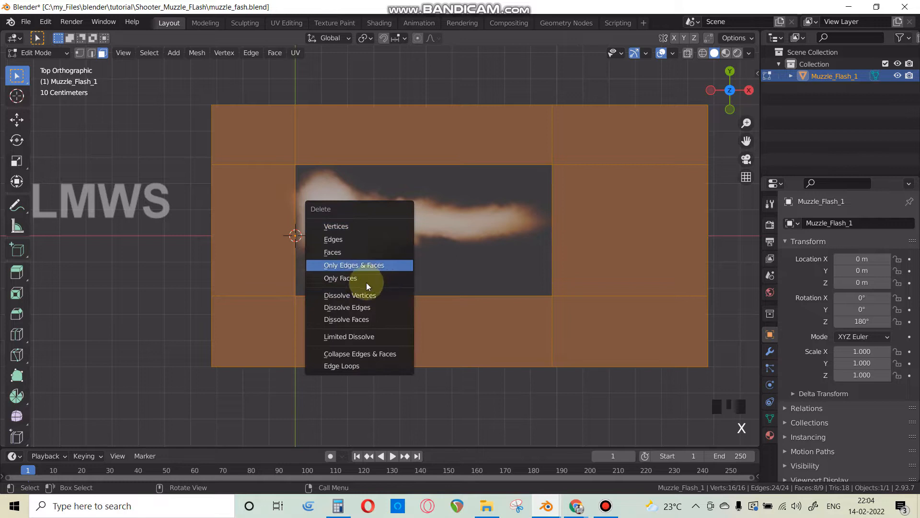
{"action": "left_click", "coordinate": [366, 251]}
Step: Save the file and return the trimmed flash plane to Object Mode with nothing selected
{"action": "middle_click_drag", "start_coordinate": [384, 314], "coordinate": [304, 263]}
{"action": "scroll", "coordinate": [339, 250], "scroll_direction": "up", "scroll_amount": 3}
{"action": "key", "text": "ctrl+s"}
{"action": "key", "text": "Tab"}
{"action": "key", "text": "alt+a"}
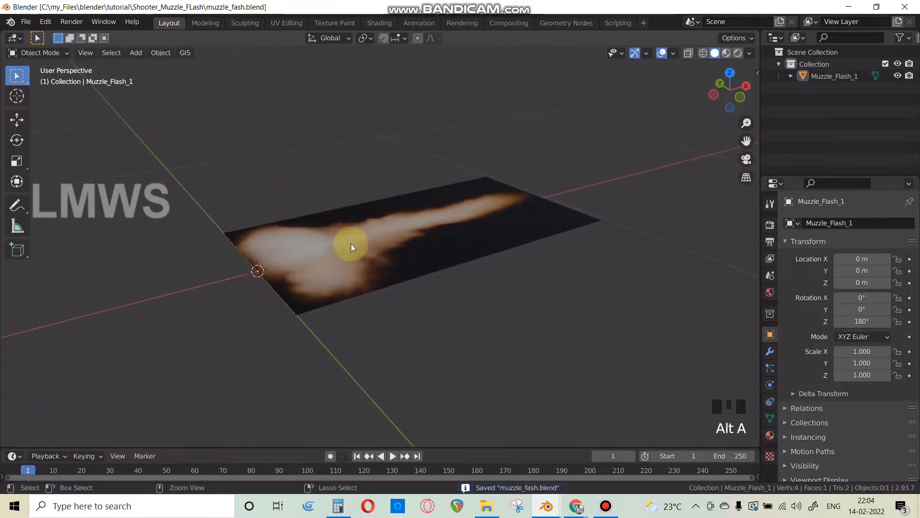
Step: Open the flash plane's material in the Shading workspace and move the image texture node farther from the Principled BSDF
{"action": "left_click", "coordinate": [405, 205]}
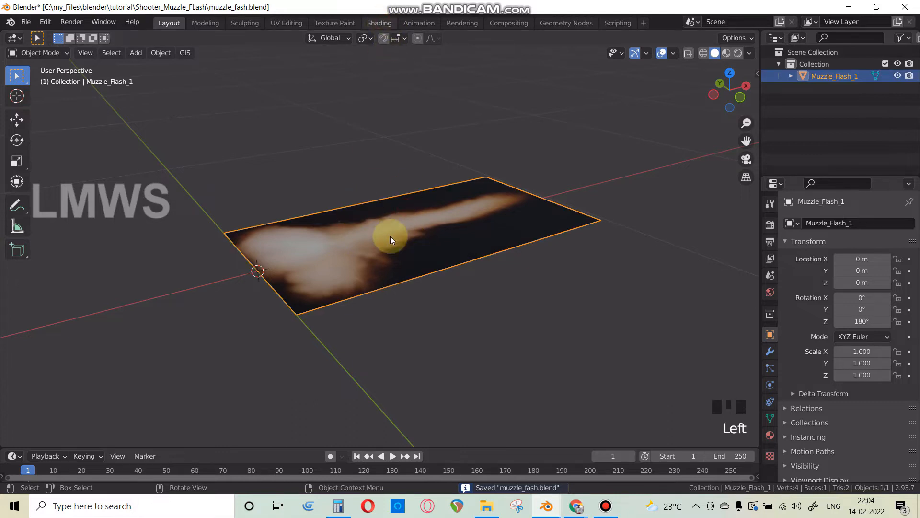
{"action": "left_click", "coordinate": [379, 23]}
{"action": "scroll", "coordinate": [431, 177], "scroll_direction": "up", "scroll_amount": 7}
{"action": "mouse_move", "coordinate": [465, 205]}
{"action": "middle_mouse_down"}
{"action": "mouse_move", "coordinate": [495, 228]}
{"action": "mouse_move", "coordinate": [450, 170]}
{"action": "middle_mouse_up"}
{"action": "scroll", "coordinate": [493, 232], "scroll_direction": "up", "scroll_amount": 4}
{"action": "left_click", "coordinate": [582, 409]}
{"action": "middle_click_drag", "start_coordinate": [559, 390], "coordinate": [570, 466]}
{"action": "left_click_drag", "start_coordinate": [336, 365], "coordinate": [189, 365]}
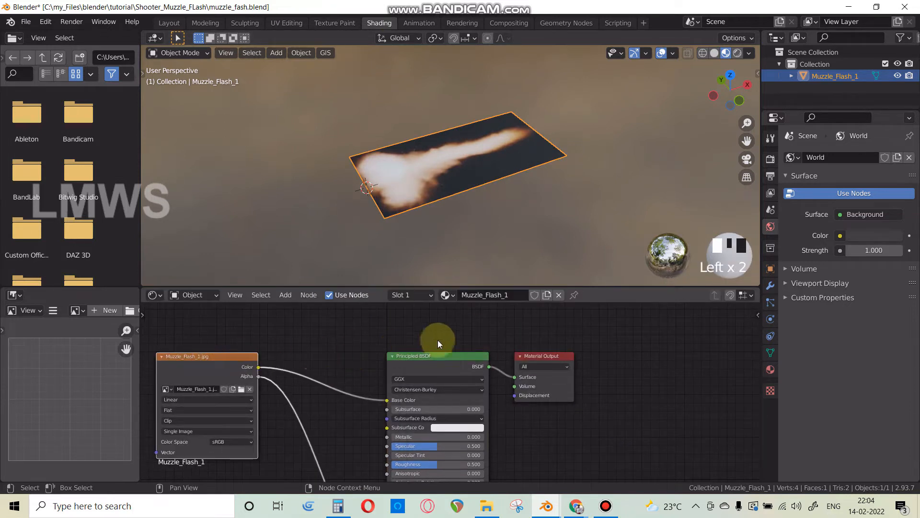
Step: Replace the Principled BSDF with a Mix Shader linked to the Material Output's Surface, and move the output node farther away
{"action": "left_click", "coordinate": [438, 341]}
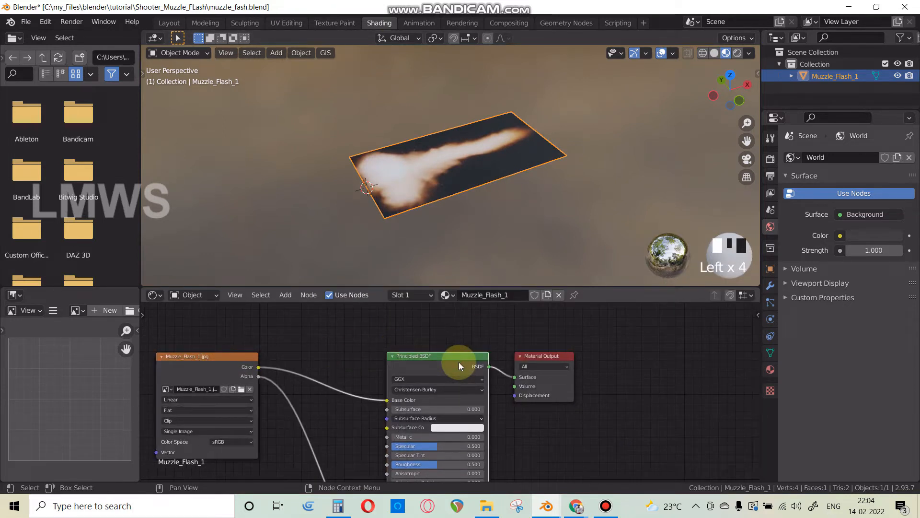
{"action": "key", "text": "Delete"}
{"action": "key", "text": "shift+a"}
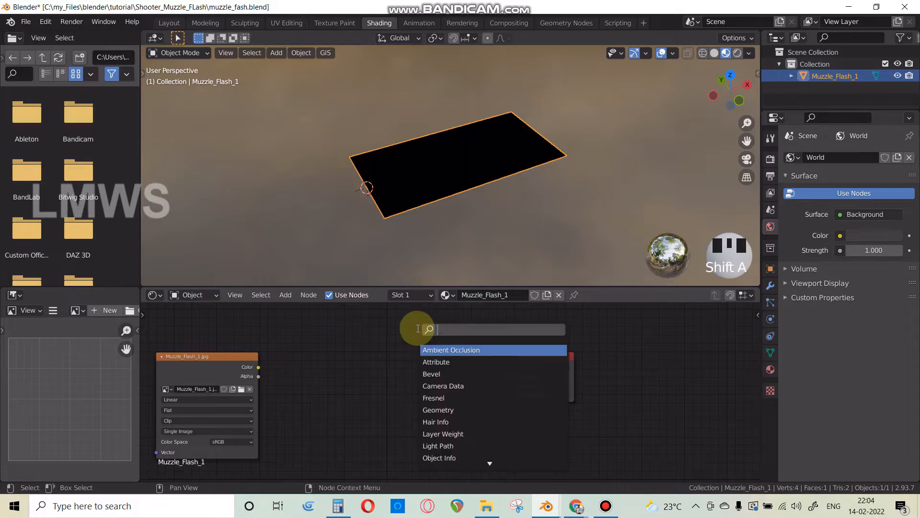
{"action": "type", "text": "miz"}
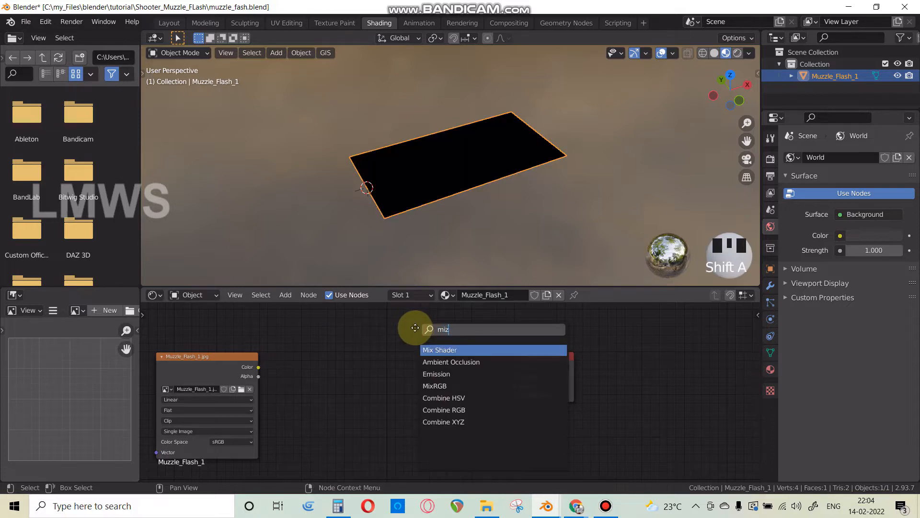
{"action": "key", "text": "Return"}
{"action": "left_click", "coordinate": [417, 382]}
{"action": "left_click_drag", "start_coordinate": [479, 397], "coordinate": [638, 375]}
{"action": "left_click", "coordinate": [620, 376]}
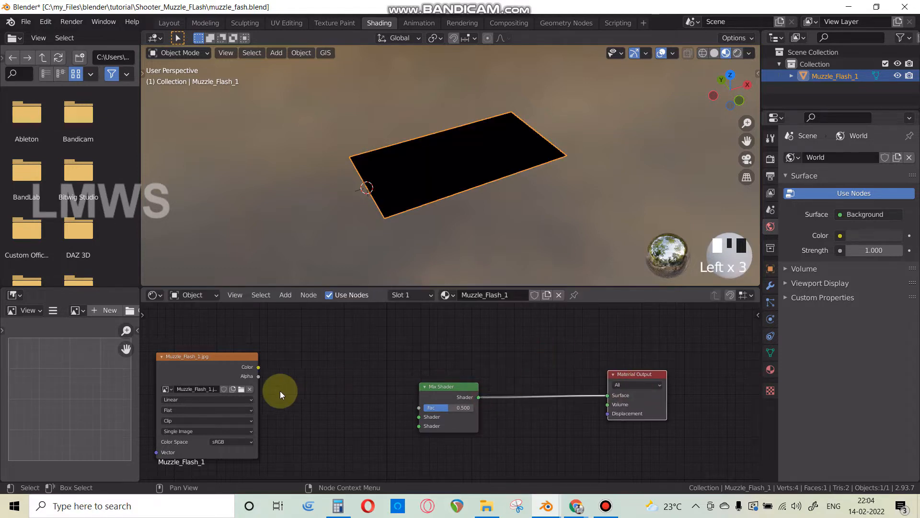
Step: Preview the image texture directly on the plane and move the Mix Shader closer to the Material Output
{"action": "left_click", "coordinate": [213, 359], "text": "ctrl+shift"}
{"action": "scroll", "coordinate": [476, 182], "scroll_direction": "up", "scroll_amount": 4}
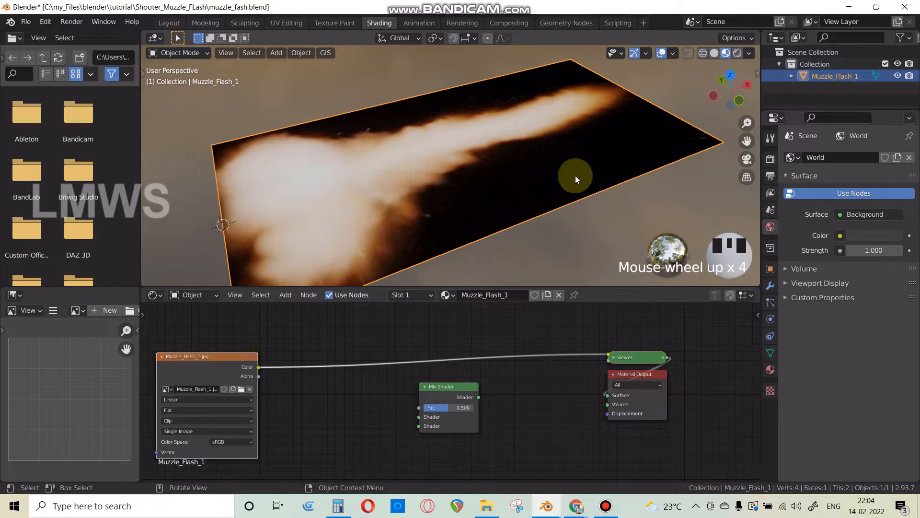
{"action": "left_click", "coordinate": [486, 338]}
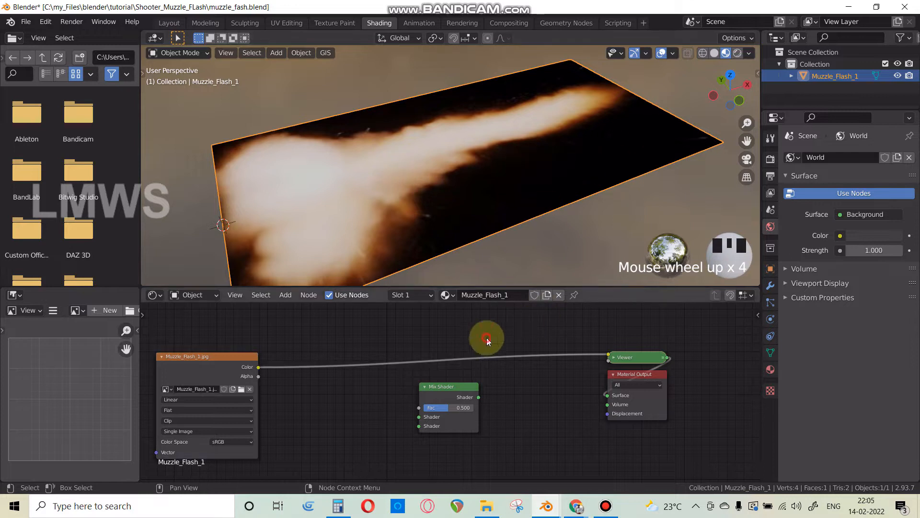
{"action": "left_click", "coordinate": [426, 386]}
{"action": "left_click_drag", "start_coordinate": [428, 386], "coordinate": [491, 357]}
{"action": "left_click", "coordinate": [481, 389]}
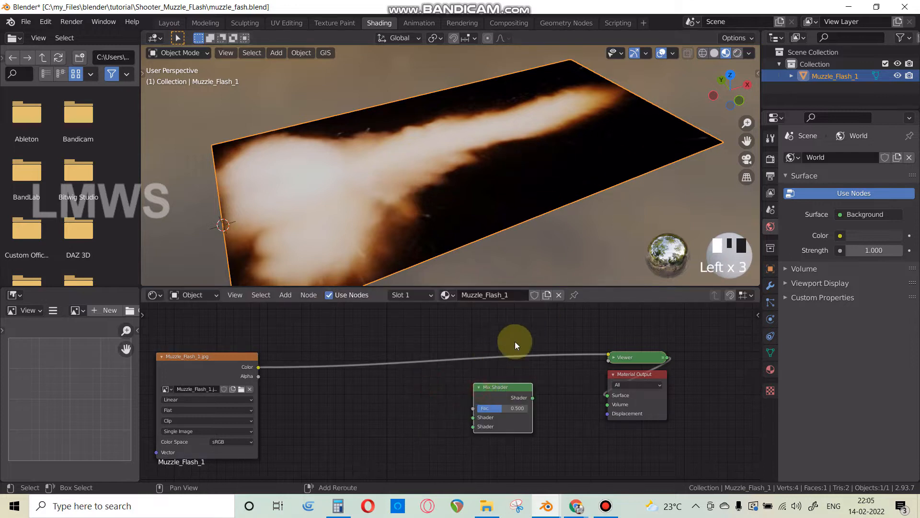
Step: Add an Emission shader and link it to the Mix Shader's first shader input
{"action": "key", "text": "shift+a"}
{"action": "left_click", "coordinate": [515, 342]}
{"action": "type", "text": "emi"}
{"action": "key", "text": "Return"}
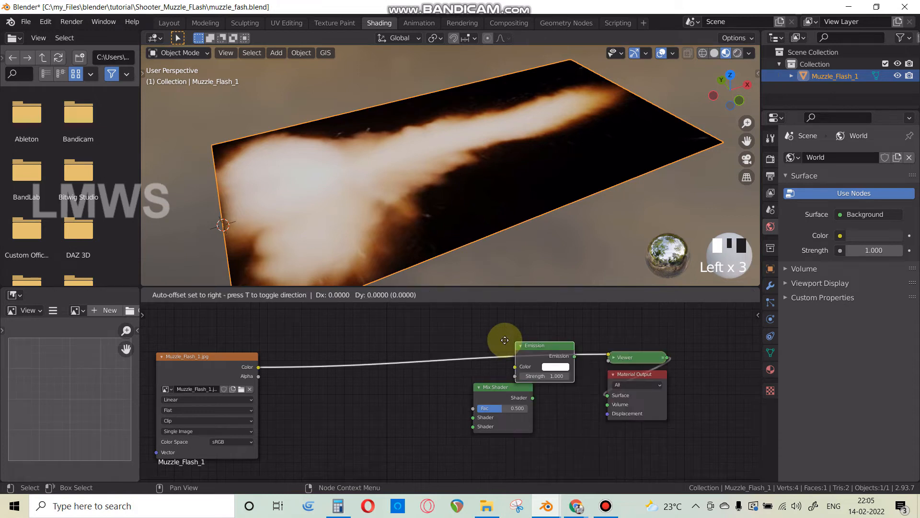
{"action": "left_click", "coordinate": [349, 404]}
{"action": "left_click_drag", "start_coordinate": [418, 415], "coordinate": [473, 417]}
Step: Add a Transparent BSDF below the Emission node and link it to the Mix Shader's second shader input
{"action": "key", "text": "shift+a"}
{"action": "left_click", "coordinate": [509, 342]}
{"action": "type", "text": "trans"}
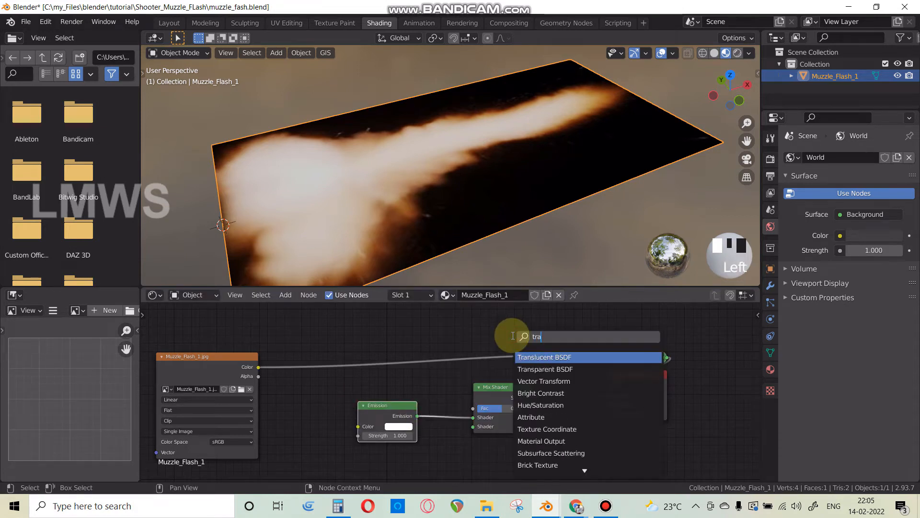
{"action": "left_click", "coordinate": [582, 367]}
{"action": "left_click", "coordinate": [411, 307]}
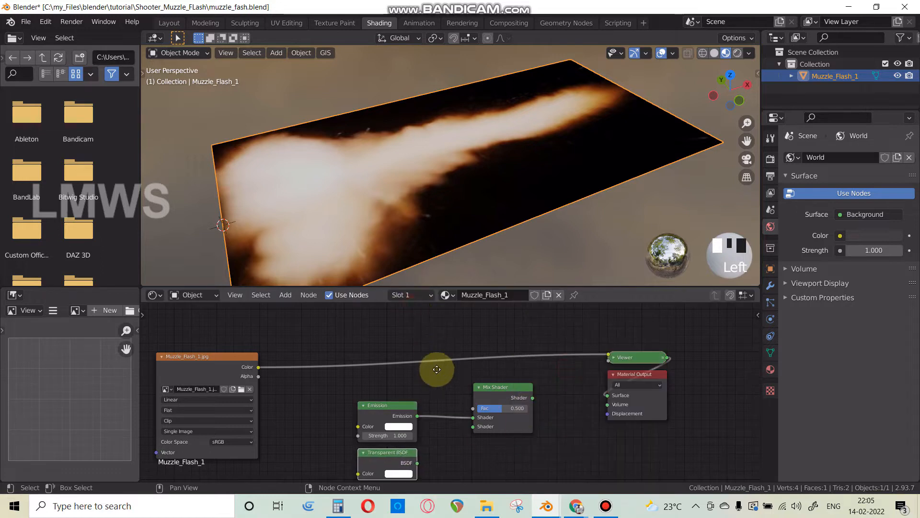
{"action": "middle_click_drag", "start_coordinate": [436, 369], "coordinate": [432, 330]}
{"action": "left_click_drag", "start_coordinate": [413, 425], "coordinate": [469, 386]}
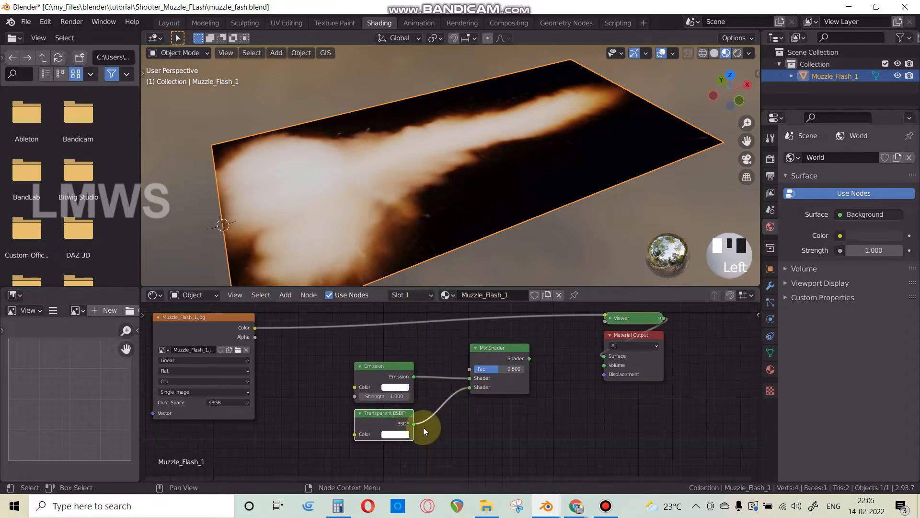
{"action": "middle_click_drag", "start_coordinate": [423, 427], "coordinate": [455, 436]}
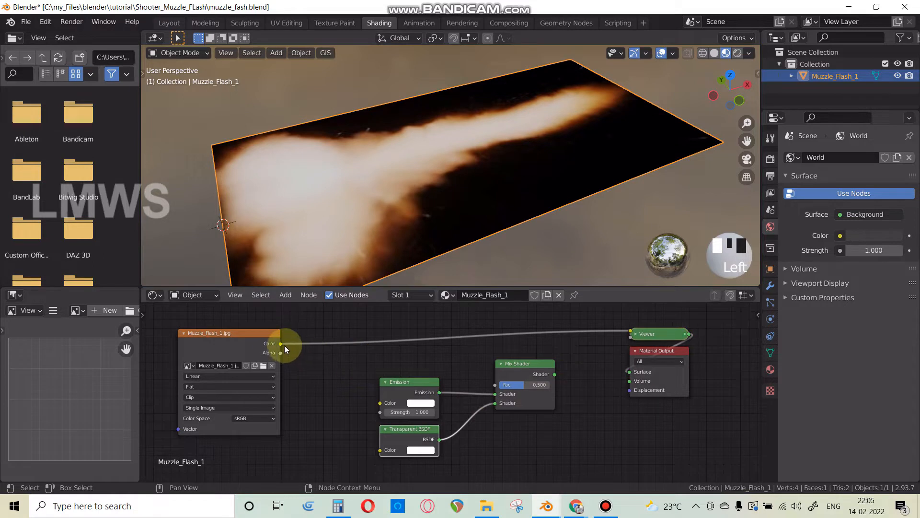
Step: Link the image's Color to the Mix Shader's Fac, delete the Viewer node and link the Mix Shader to the output's Surface
{"action": "left_click_drag", "start_coordinate": [280, 343], "coordinate": [335, 356]}
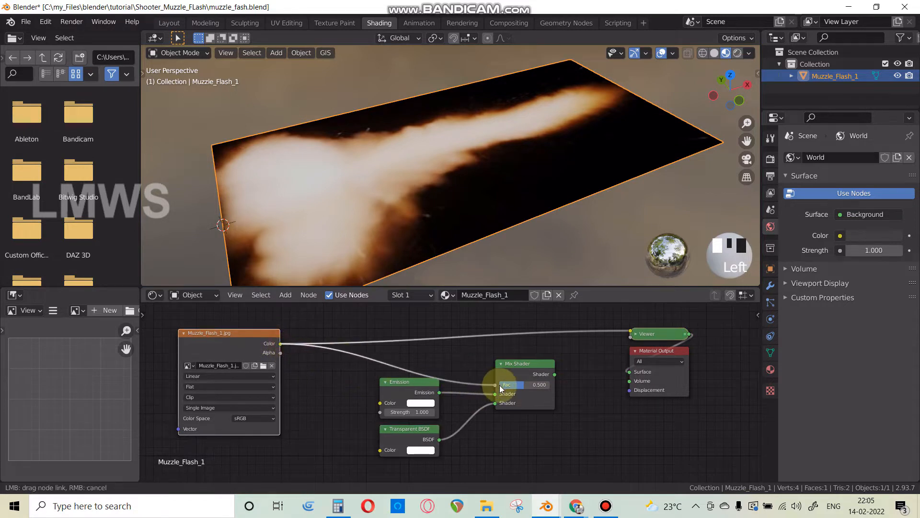
{"action": "left_click_drag", "start_coordinate": [499, 384], "coordinate": [496, 384]}
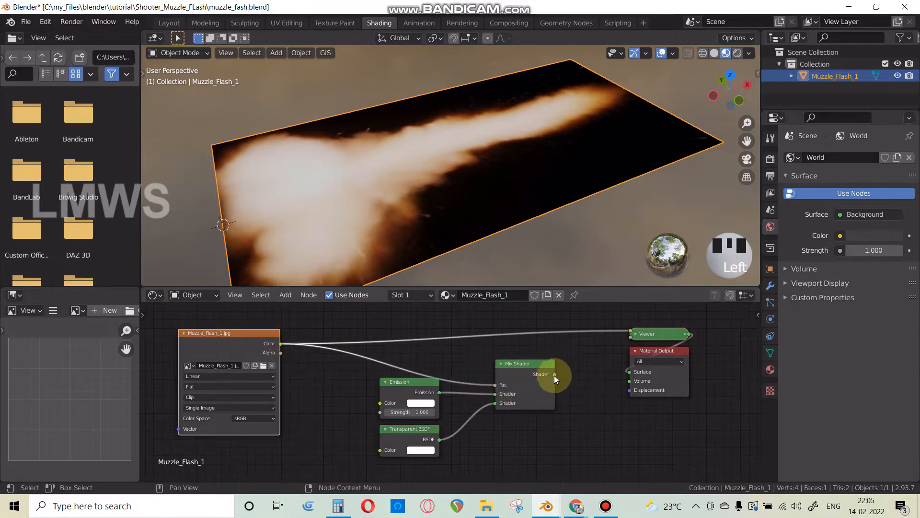
{"action": "left_click_drag", "start_coordinate": [715, 341], "coordinate": [642, 327]}
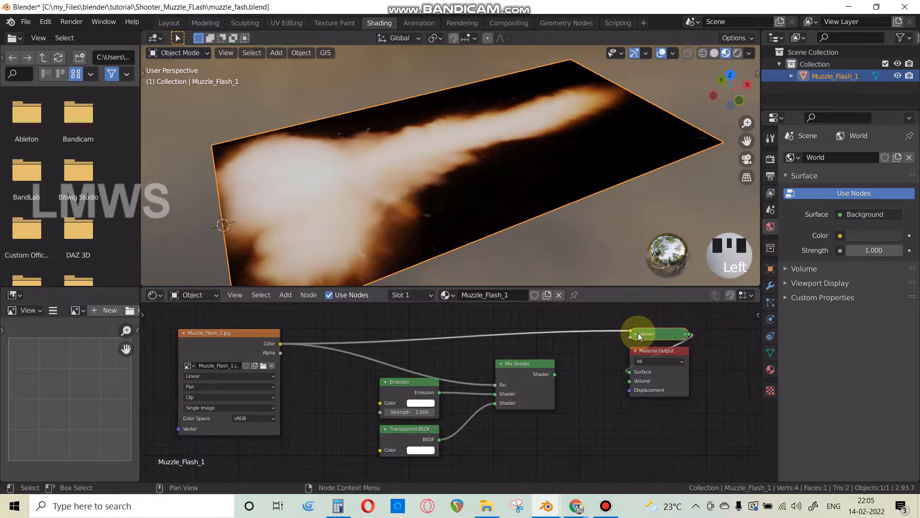
{"action": "key", "text": "Delete"}
{"action": "left_click_drag", "start_coordinate": [555, 375], "coordinate": [619, 378]}
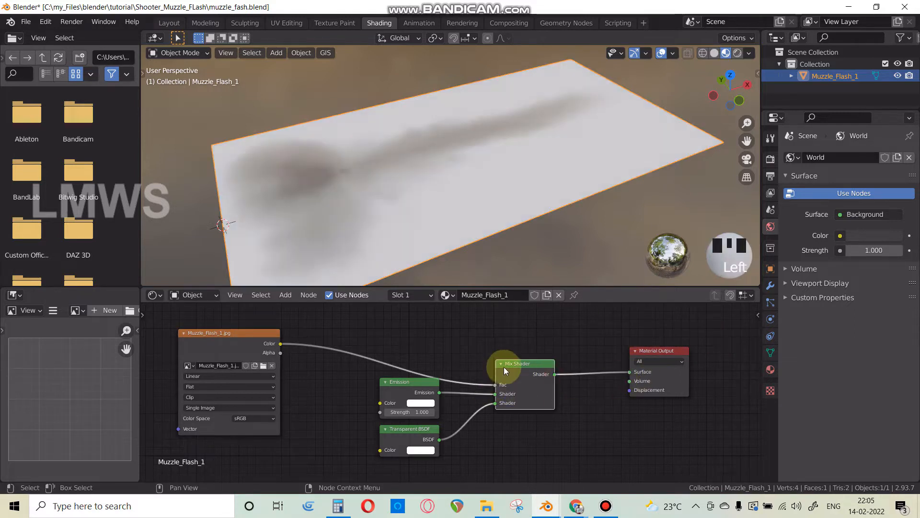
Step: Link the flash image's Color output to the Emission node's Color input as well
{"action": "scroll", "coordinate": [439, 177], "scroll_direction": "down", "scroll_amount": 2}
{"action": "middle_click_drag", "start_coordinate": [439, 177], "coordinate": [447, 252]}
{"action": "scroll", "coordinate": [489, 214], "scroll_direction": "up", "scroll_amount": 3}
{"action": "scroll", "coordinate": [450, 252], "scroll_direction": "down", "scroll_amount": 2}
{"action": "left_click", "coordinate": [449, 367]}
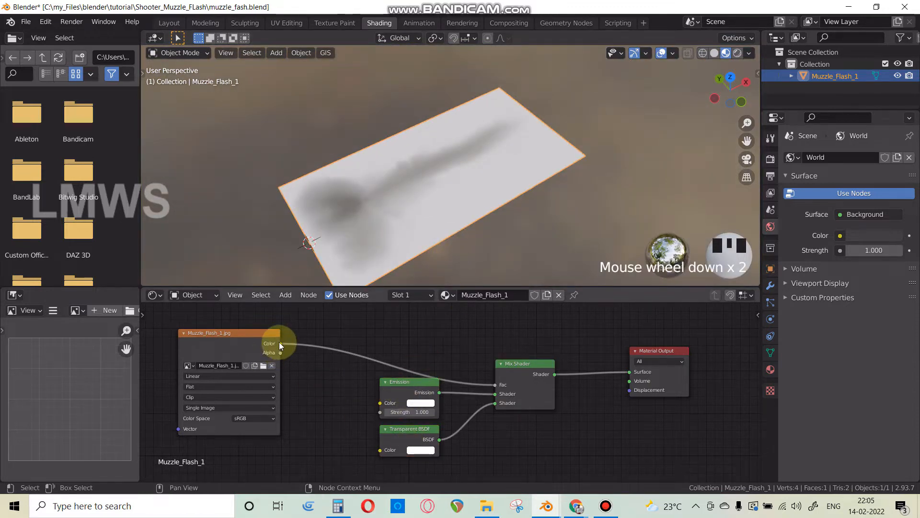
{"action": "left_click_drag", "start_coordinate": [280, 343], "coordinate": [301, 356]}
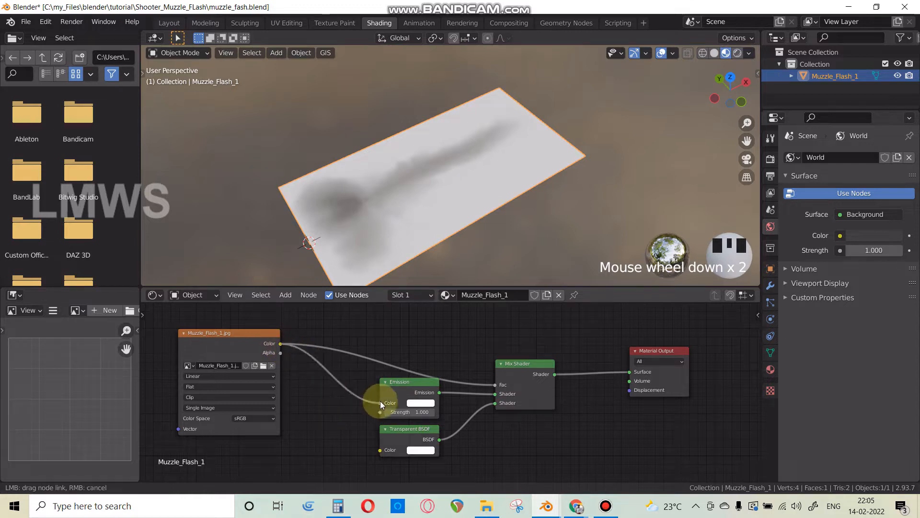
{"action": "left_click_drag", "start_coordinate": [380, 405], "coordinate": [401, 454]}
{"action": "left_click_drag", "start_coordinate": [380, 402], "coordinate": [349, 387]}
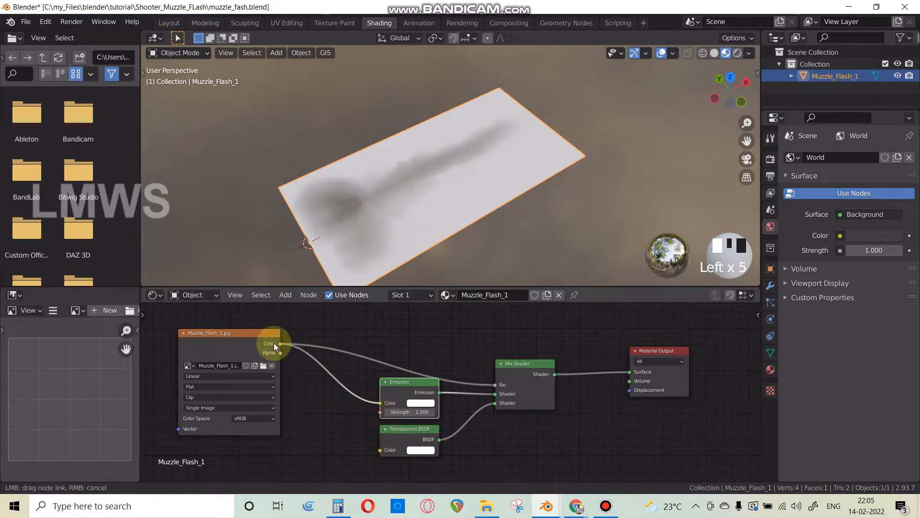
{"action": "left_click_drag", "start_coordinate": [275, 346], "coordinate": [280, 344]}
{"action": "scroll", "coordinate": [424, 283], "scroll_direction": "up", "scroll_amount": 2}
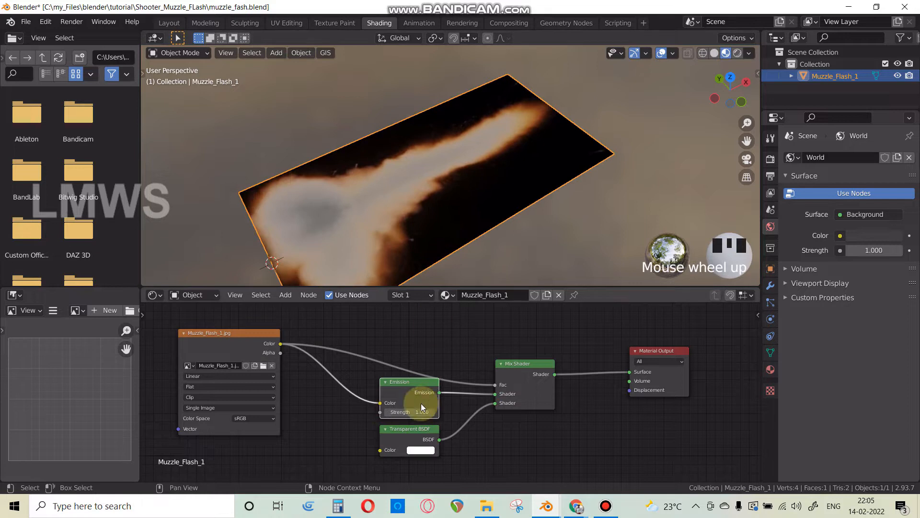
Step: Try an Emission strength of 15, and settle on a strength of 5
{"action": "left_click", "coordinate": [406, 411]}
{"action": "type", "text": "15"}
{"action": "key", "text": "Return"}
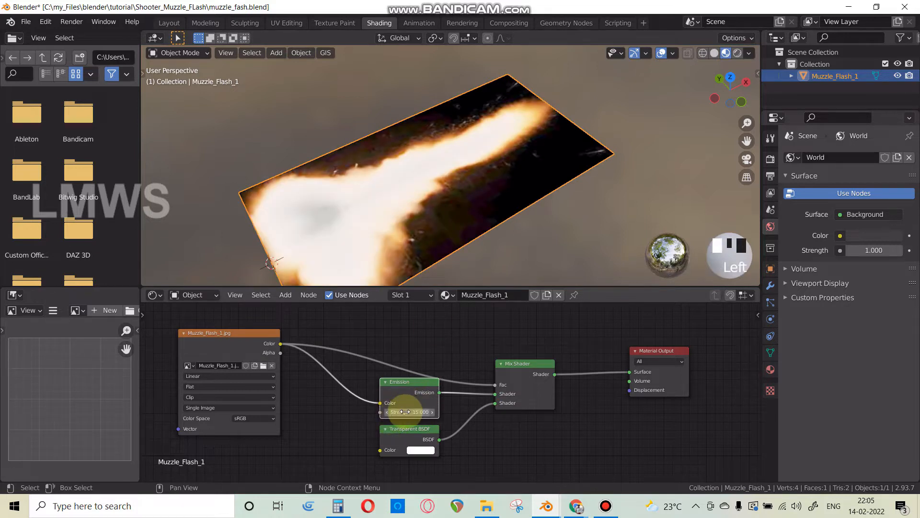
{"action": "left_click", "coordinate": [423, 412]}
{"action": "type", "text": "5"}
{"action": "left_click", "coordinate": [423, 415]}
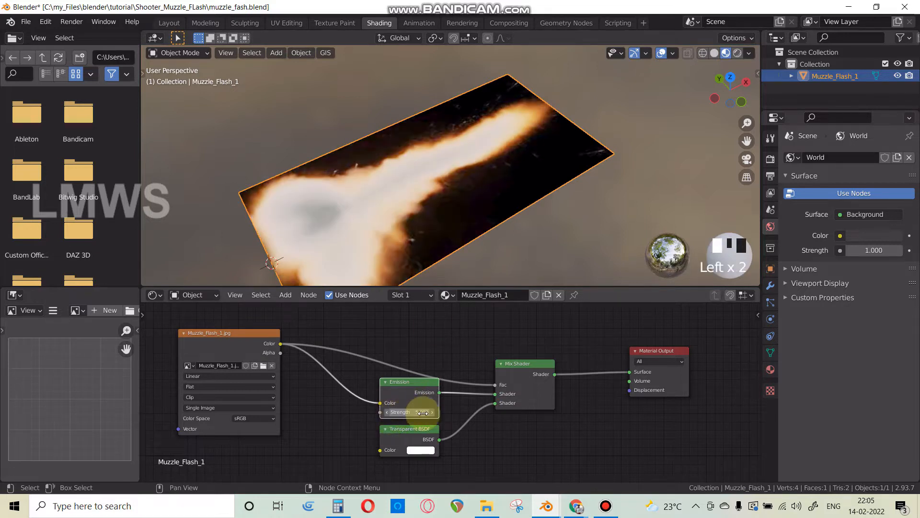
Step: Move the Emission and Transparent BSDF nodes lower to make room, and rename the material Muzzle_Flash
{"action": "left_click_drag", "start_coordinate": [371, 369], "coordinate": [399, 475]}
{"action": "left_click", "coordinate": [435, 368]}
{"action": "left_click", "coordinate": [474, 299]}
{"action": "type", "text": "A"}
{"action": "left_click", "coordinate": [464, 338], "text": "shift"}
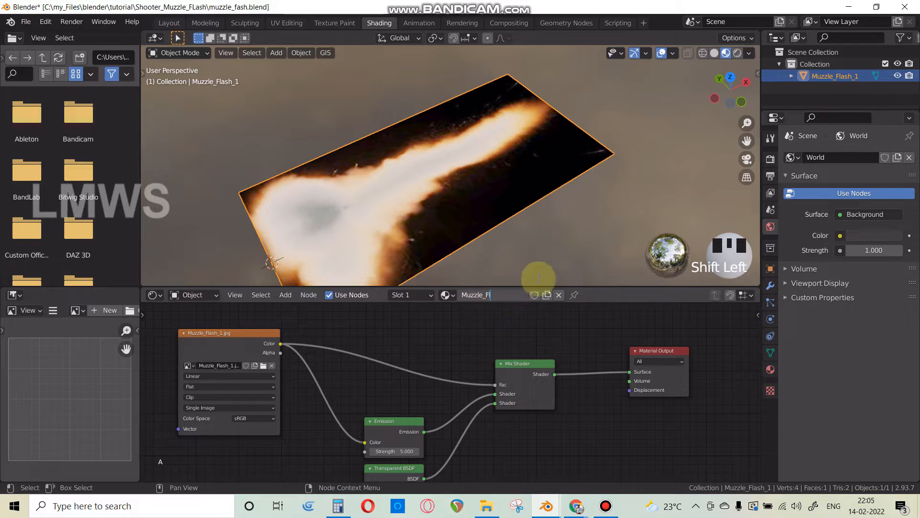
{"action": "key", "text": "Return"}
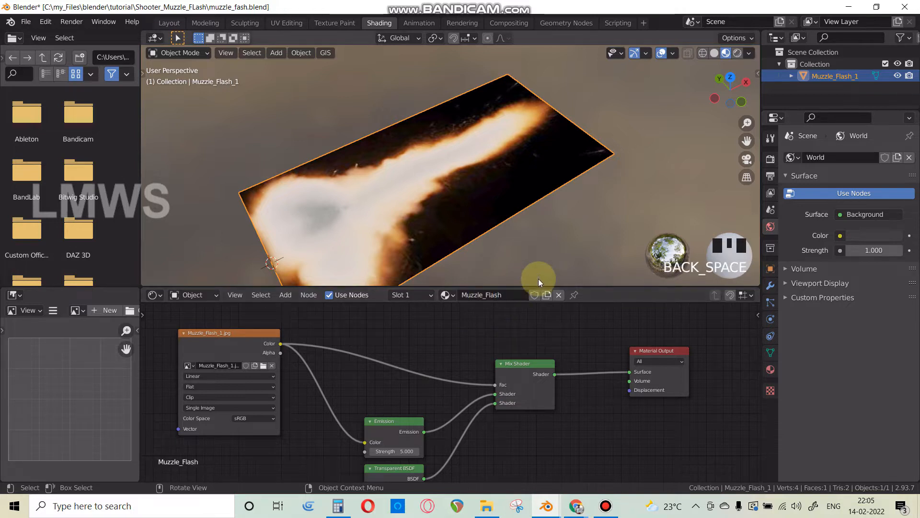
Step: Insert a ColorRamp node on the link between the image's Color and the Mix Shader's Fac
{"action": "key", "text": "shift+a"}
{"action": "left_click", "coordinate": [433, 328]}
{"action": "type", "text": "color"}
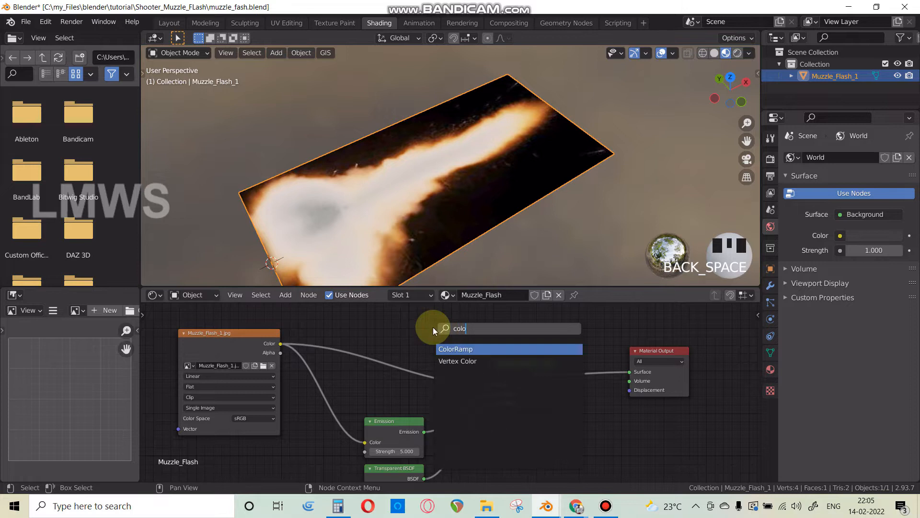
{"action": "key", "text": "Return"}
{"action": "left_click", "coordinate": [364, 310]}
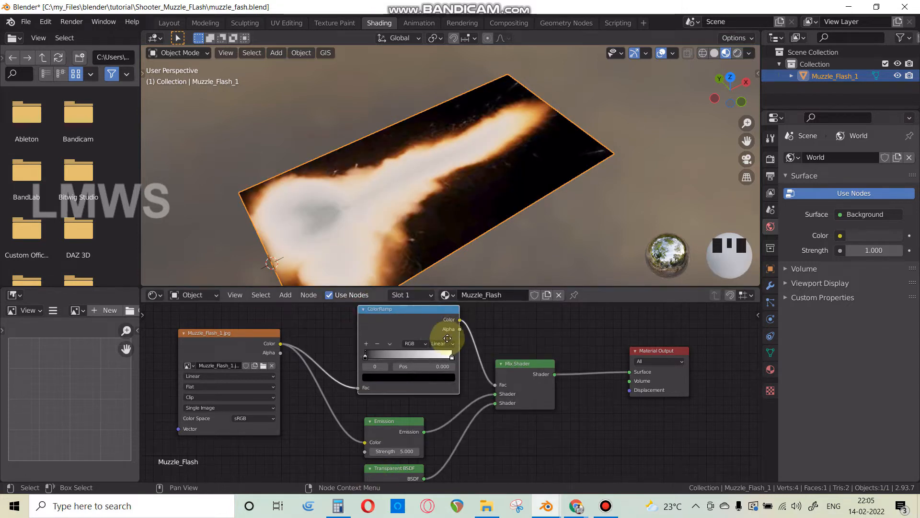
Step: Preview the ColorRamp by linking its Color through an added Emission node into the Material Output's Surface
{"action": "middle_click_drag", "start_coordinate": [448, 335], "coordinate": [425, 369]}
{"action": "scroll", "coordinate": [463, 368], "scroll_direction": "up", "scroll_amount": 1}
{"action": "scroll", "coordinate": [523, 350], "scroll_direction": "up", "scroll_amount": 2}
{"action": "scroll", "coordinate": [522, 334], "scroll_direction": "down", "scroll_amount": 2}
{"action": "key", "text": "shift+a"}
{"action": "left_click", "coordinate": [541, 325]}
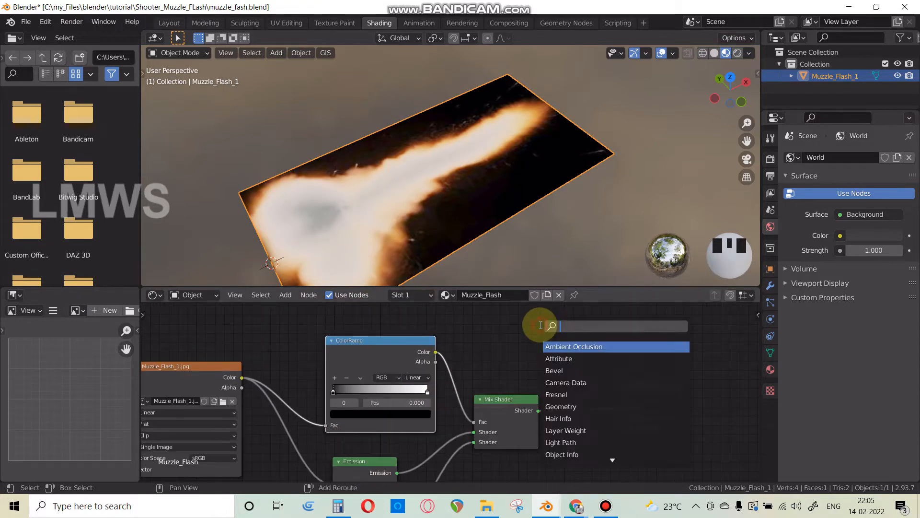
{"action": "type", "text": "view"}
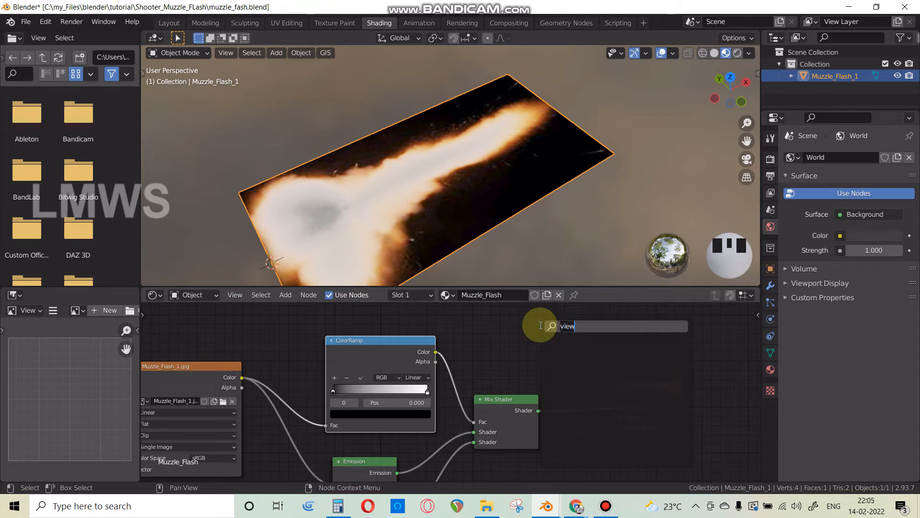
{"action": "type", "text": "emiss"}
{"action": "key", "text": "Return"}
{"action": "left_click", "coordinate": [540, 325]}
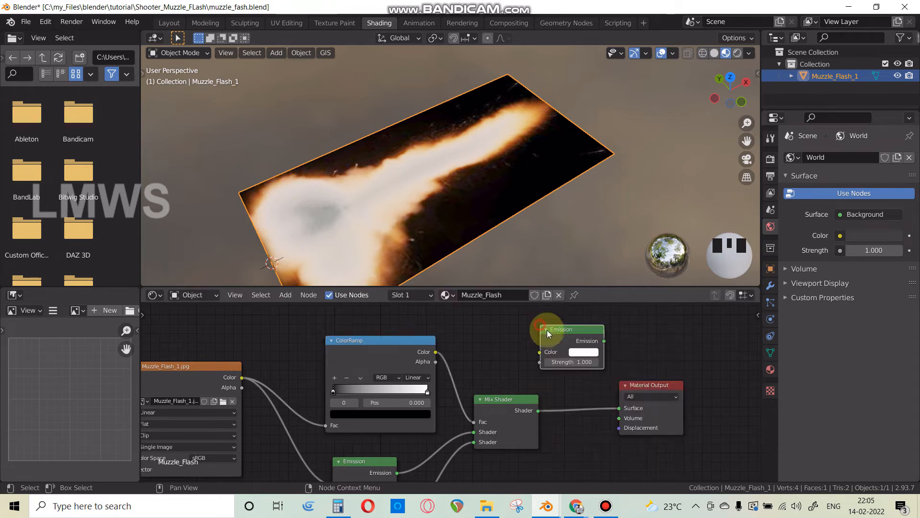
{"action": "left_click_drag", "start_coordinate": [436, 353], "coordinate": [546, 354]}
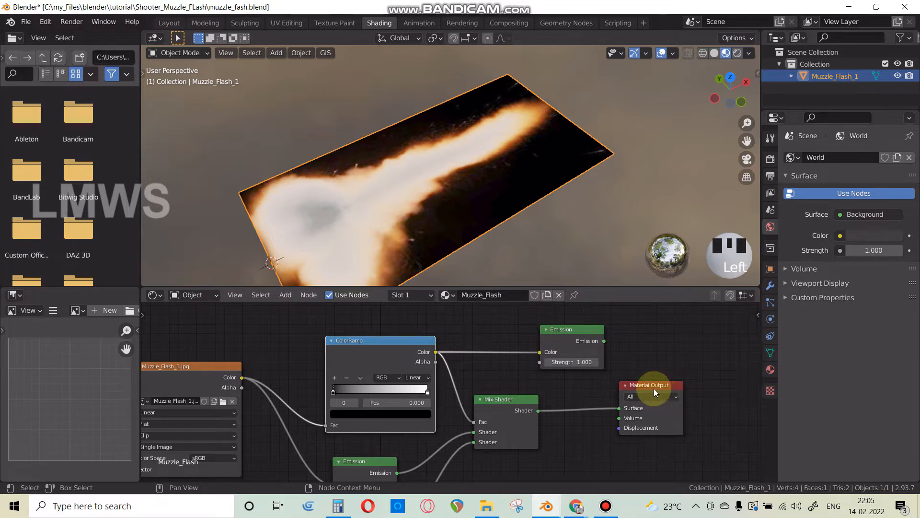
{"action": "left_click_drag", "start_coordinate": [653, 388], "coordinate": [715, 382]}
{"action": "left_click_drag", "start_coordinate": [611, 343], "coordinate": [682, 403]}
{"action": "scroll", "coordinate": [427, 365], "scroll_direction": "up", "scroll_amount": 2}
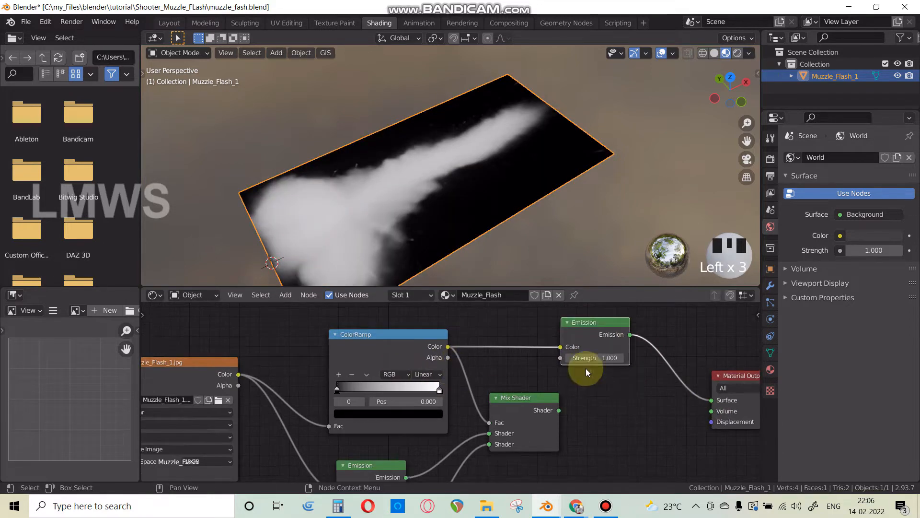
Step: Adjust the ColorRamp's black and white stops, bringing the white stop to position 0.986
{"action": "scroll", "coordinate": [453, 386], "scroll_direction": "up", "scroll_amount": 1}
{"action": "mouse_move", "coordinate": [330, 392]}
{"action": "left_mouse_down"}
{"action": "mouse_move", "coordinate": [338, 387]}
{"action": "mouse_move", "coordinate": [324, 392]}
{"action": "left_mouse_up"}
{"action": "mouse_move", "coordinate": [441, 388]}
{"action": "left_mouse_down"}
{"action": "mouse_move", "coordinate": [405, 387]}
{"action": "mouse_move", "coordinate": [441, 389]}
{"action": "left_mouse_up"}
{"action": "left_click_drag", "start_coordinate": [332, 387], "coordinate": [332, 388]}
{"action": "left_click", "coordinate": [438, 388]}
{"action": "scroll", "coordinate": [535, 373], "scroll_direction": "down", "scroll_amount": 2}
Step: Reconnect the Mix Shader to the Material Output's Surface and delete the temporary preview Emission node
{"action": "left_click_drag", "start_coordinate": [473, 402], "coordinate": [623, 394]}
{"action": "left_click", "coordinate": [525, 325]}
{"action": "key", "text": "Delete"}
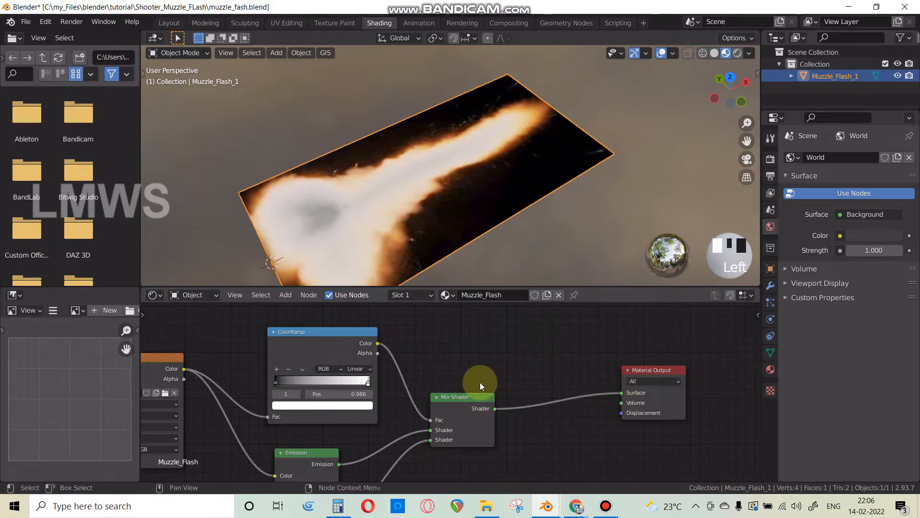
Step: Check the ColorRamp's black stop and the material's blend mode and shadow mode options
{"action": "scroll", "coordinate": [478, 383], "scroll_direction": "down", "scroll_amount": 1}
{"action": "scroll", "coordinate": [524, 214], "scroll_direction": "up", "scroll_amount": 2}
{"action": "scroll", "coordinate": [528, 275], "scroll_direction": "down", "scroll_amount": 2}
{"action": "scroll", "coordinate": [436, 345], "scroll_direction": "up", "scroll_amount": 2}
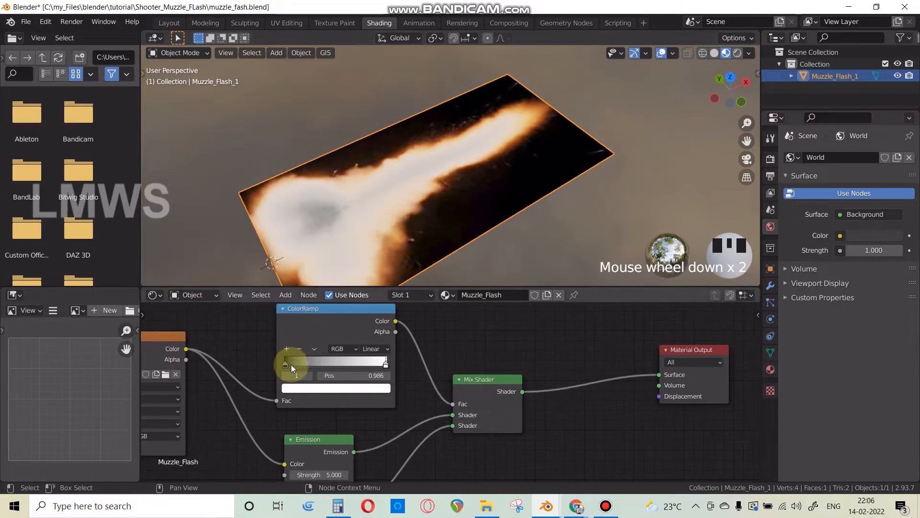
{"action": "left_click", "coordinate": [289, 363]}
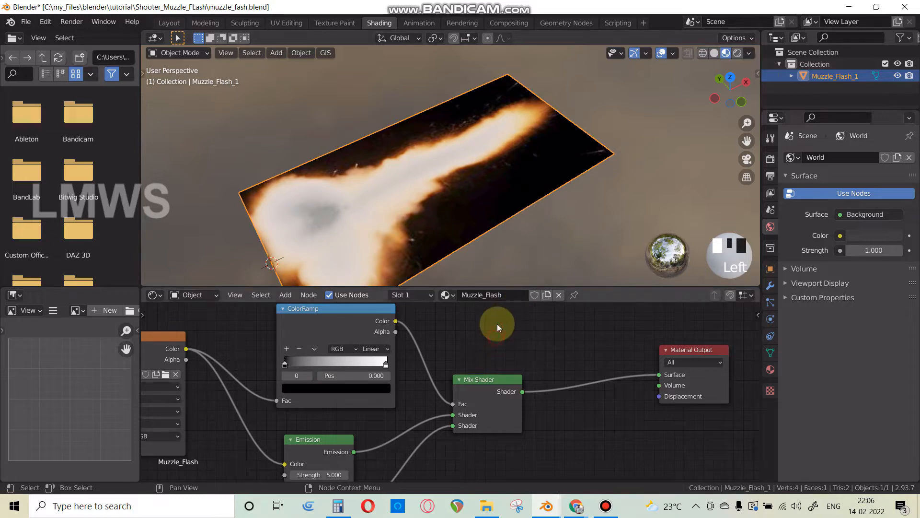
{"action": "scroll", "coordinate": [537, 365], "scroll_direction": "down", "scroll_amount": 1}
{"action": "key", "text": "n"}
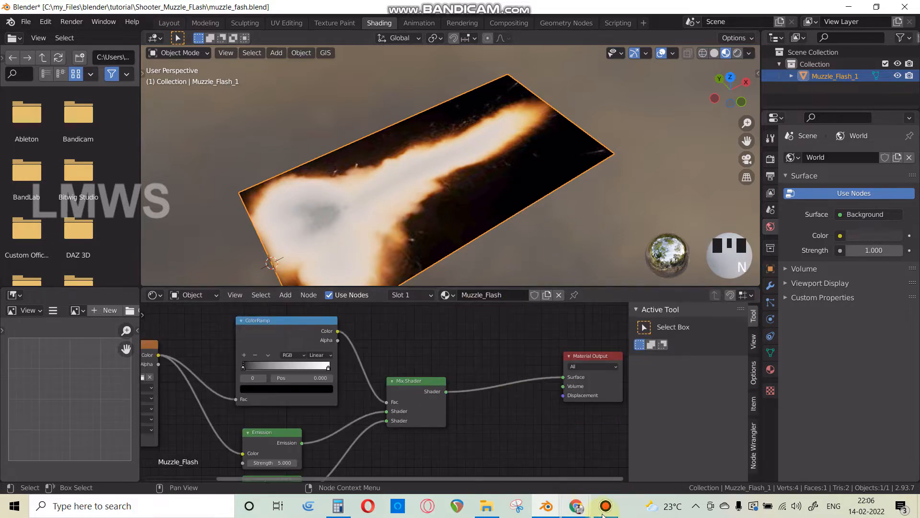
{"action": "left_click", "coordinate": [753, 372]}
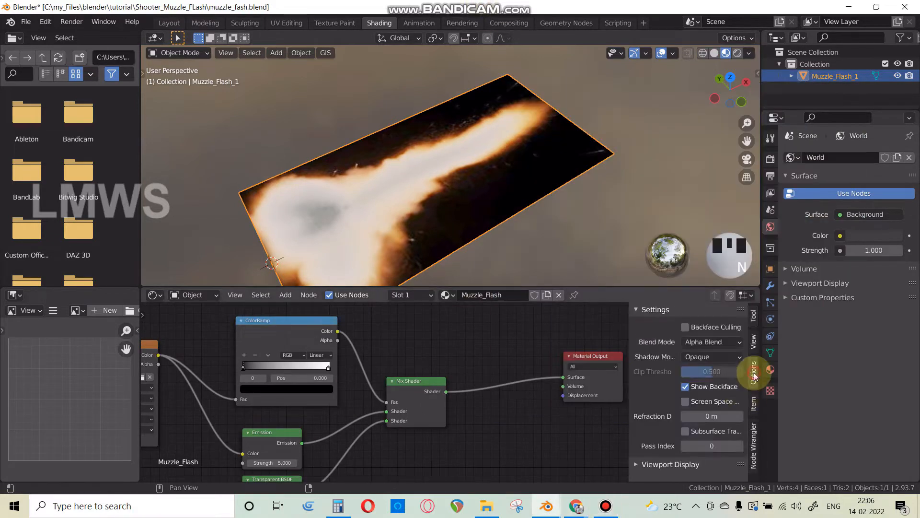
{"action": "left_click", "coordinate": [710, 357]}
{"action": "left_click", "coordinate": [444, 370]}
Step: Swap the Mix Shader's inputs so Transparent BSDF feeds the first Shader socket and Emission the second
{"action": "middle_click_drag", "start_coordinate": [394, 453], "coordinate": [421, 397]}
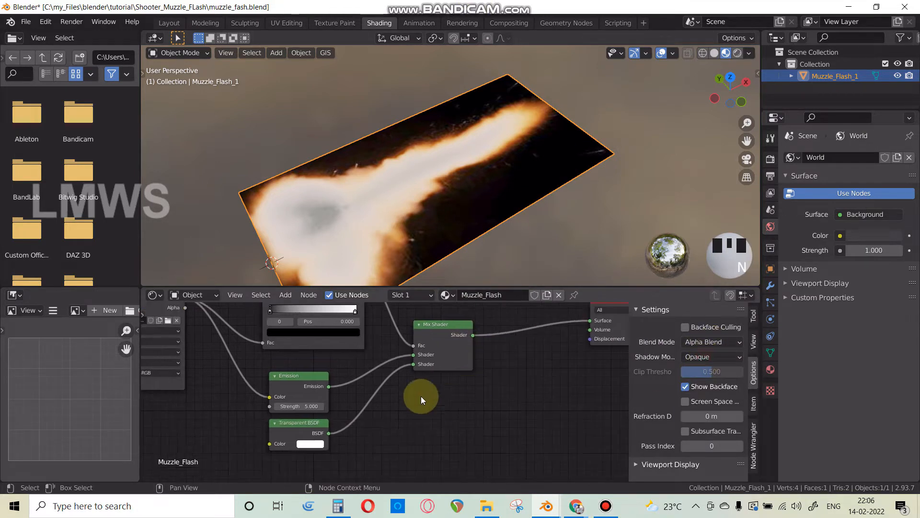
{"action": "left_click_drag", "start_coordinate": [413, 358], "coordinate": [416, 368]}
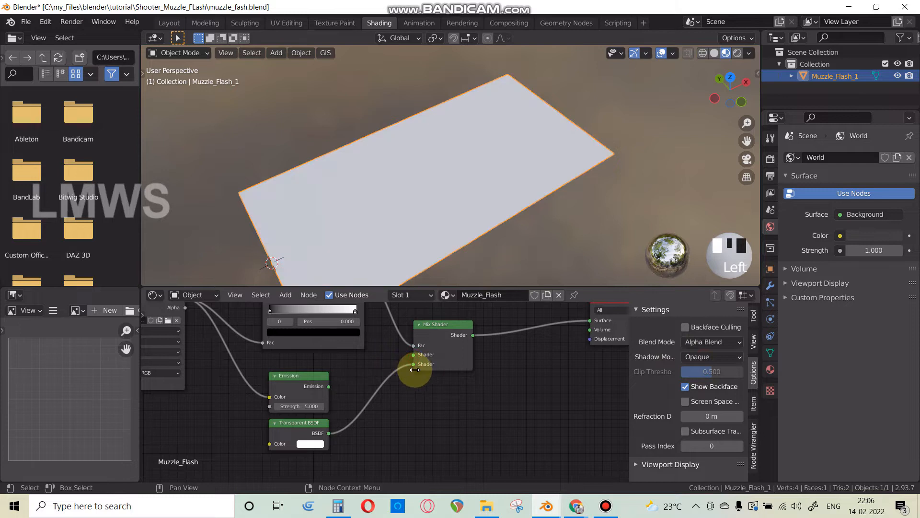
{"action": "left_click_drag", "start_coordinate": [323, 386], "coordinate": [415, 364]}
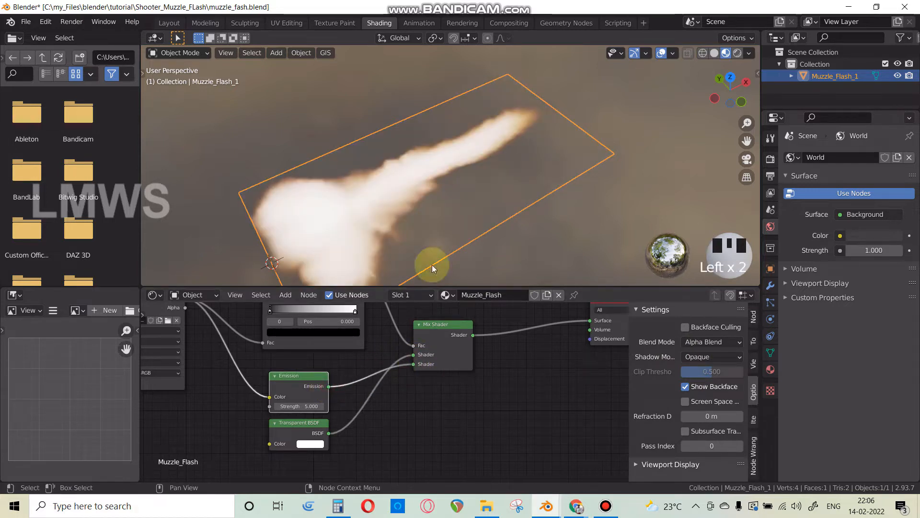
{"action": "left_click", "coordinate": [551, 234]}
{"action": "middle_click_drag", "start_coordinate": [551, 235], "coordinate": [472, 201]}
{"action": "scroll", "coordinate": [515, 202], "scroll_direction": "up", "scroll_amount": 3}
Step: Rearrange the shader nodes so the Transparent BSDF sits above the Emission node
{"action": "left_click_drag", "start_coordinate": [296, 375], "coordinate": [272, 468]}
{"action": "left_click_drag", "start_coordinate": [287, 423], "coordinate": [263, 377]}
{"action": "middle_click_drag", "start_coordinate": [459, 410], "coordinate": [476, 385]}
{"action": "left_click_drag", "start_coordinate": [293, 445], "coordinate": [289, 394]}
{"action": "left_click", "coordinate": [505, 395]}
{"action": "left_click", "coordinate": [456, 398]}
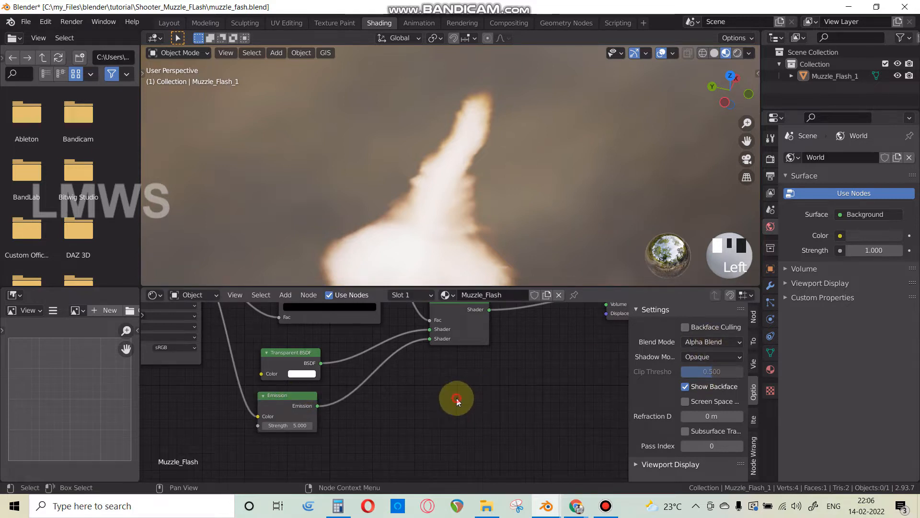
Step: Hide the node editor's sidebar, view the whole flash, and save the file
{"action": "key", "text": "n"}
{"action": "middle_click_drag", "start_coordinate": [550, 191], "coordinate": [502, 185]}
{"action": "middle_click_drag", "start_coordinate": [459, 329], "coordinate": [514, 347]}
{"action": "key", "text": "ctrl+s"}
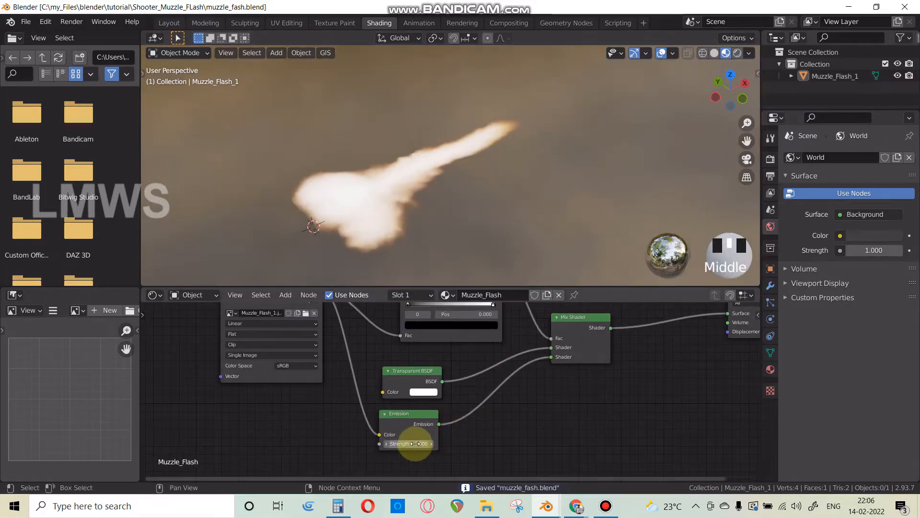
Step: Raise the Emission strength to 15, fine-tune it, and save the file
{"action": "double_click", "coordinate": [415, 444]}
{"action": "type", "text": "15"}
{"action": "key", "text": "Return"}
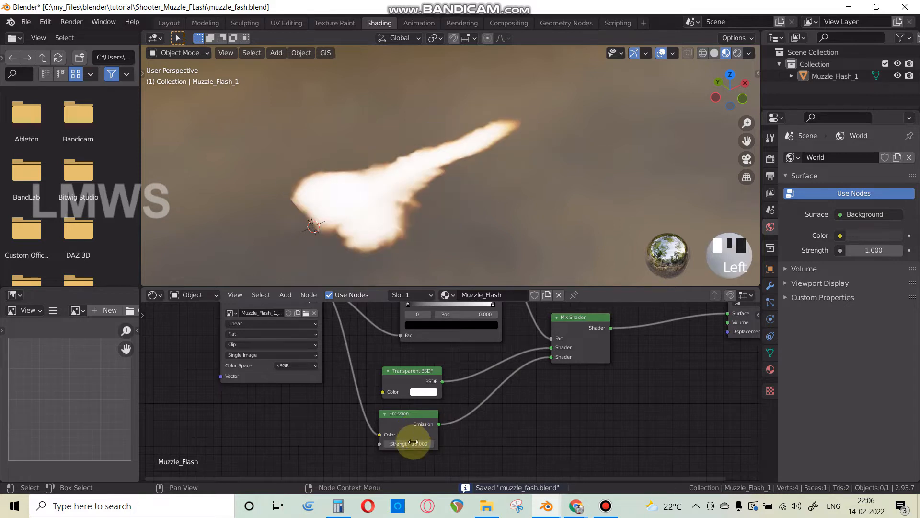
{"action": "double_click", "coordinate": [416, 444]}
{"action": "left_click", "coordinate": [482, 439]}
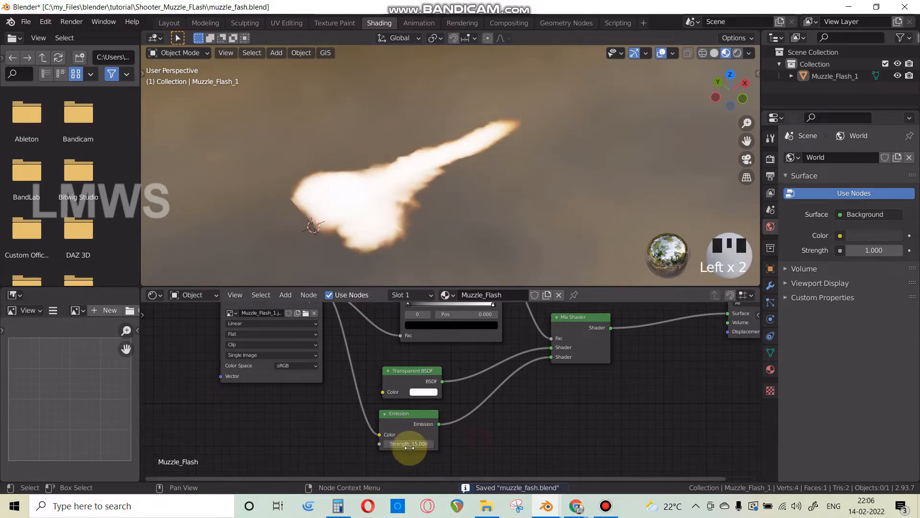
{"action": "left_click", "coordinate": [414, 442]}
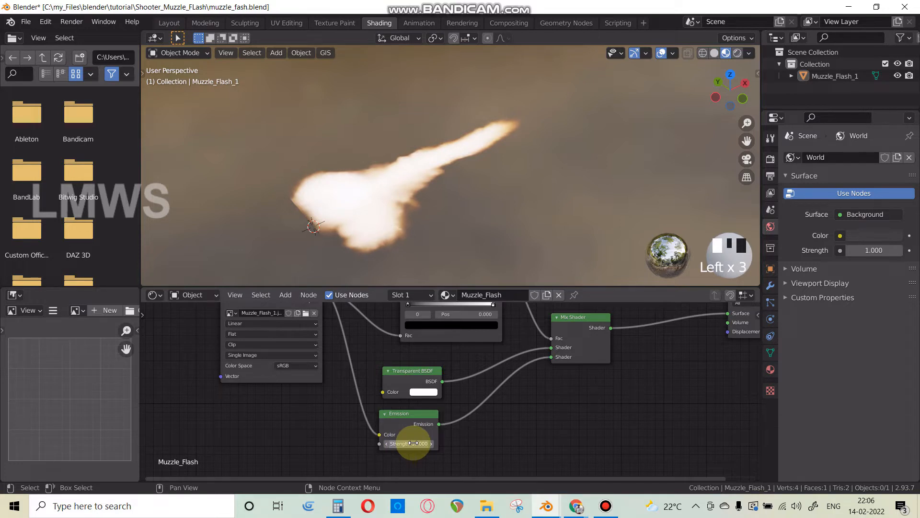
{"action": "key", "text": "ctrl+s"}
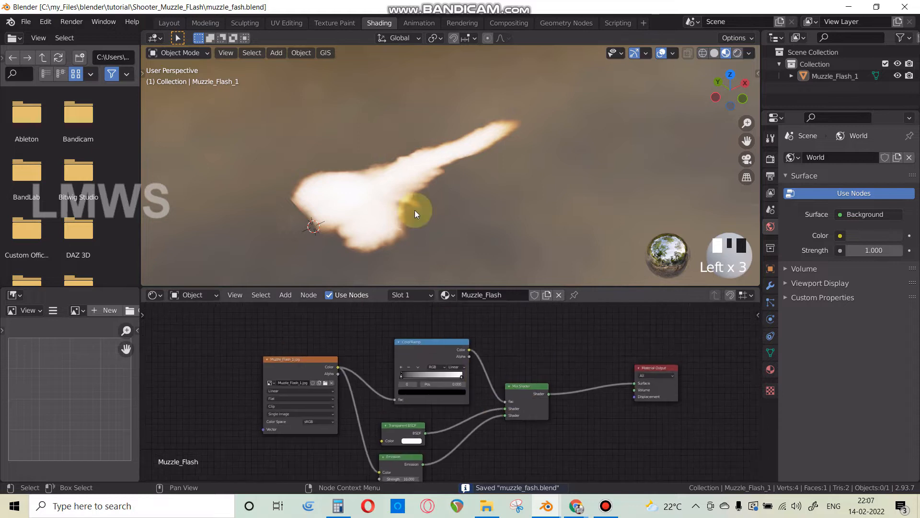
Step: Switch back to the Layout workspace with the flash plane in view
{"action": "left_click", "coordinate": [170, 24]}
{"action": "middle_click_drag", "start_coordinate": [484, 322], "coordinate": [427, 312]}
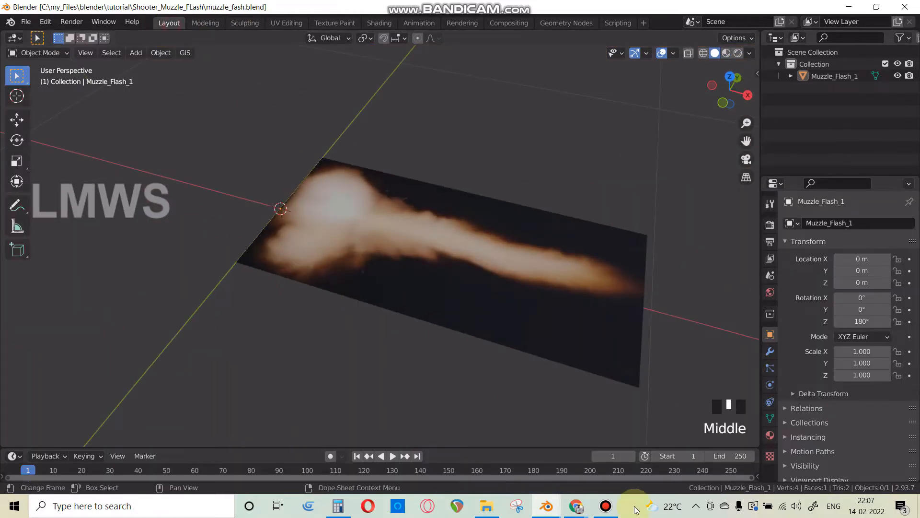
{"action": "left_click", "coordinate": [615, 507]}
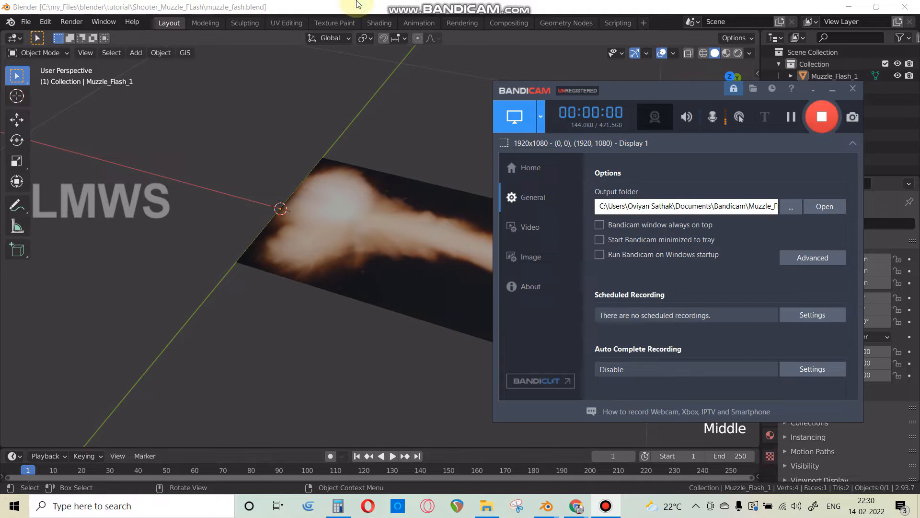
{"action": "left_click", "coordinate": [531, 4]}
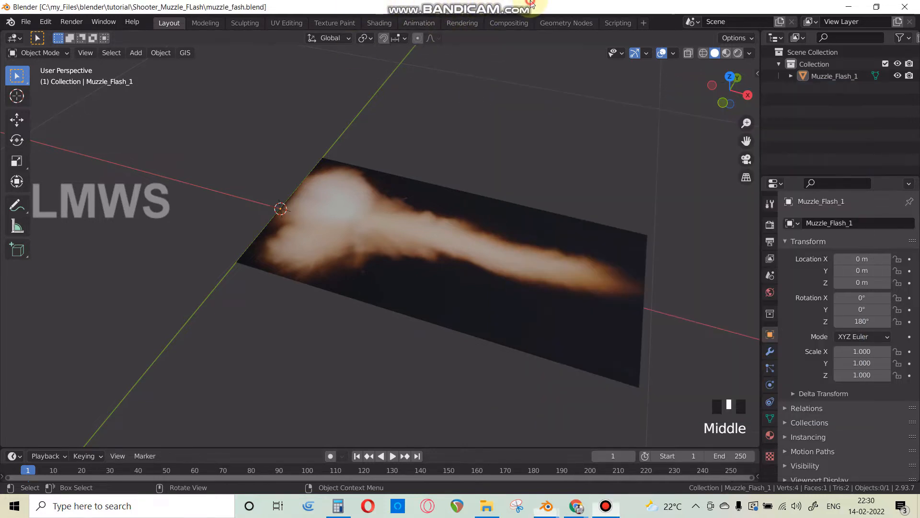
Step: Import Muzzle_Flash_2.jpg from the img folder as an image plane
{"action": "left_click", "coordinate": [25, 21]}
{"action": "mouse_move", "coordinate": [105, 184]}
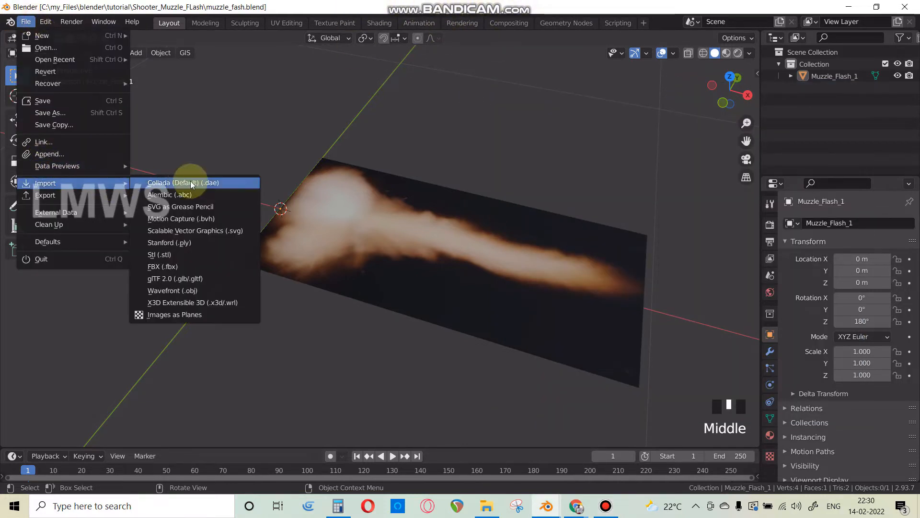
{"action": "left_click", "coordinate": [176, 315]}
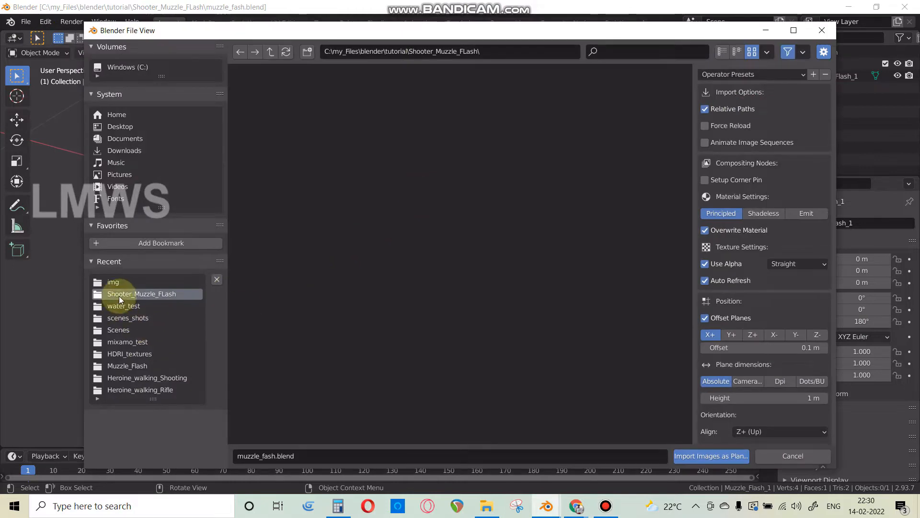
{"action": "left_click", "coordinate": [142, 284]}
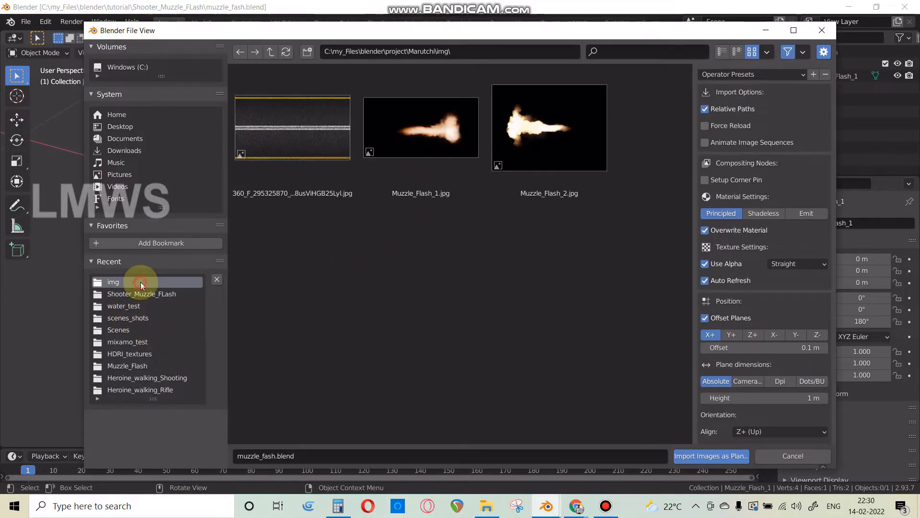
{"action": "double_click", "coordinate": [528, 134]}
Step: View the scene from the top and hide Muzzle_Flash_1 in the viewport
{"action": "scroll", "coordinate": [481, 257], "scroll_direction": "down", "scroll_amount": 1}
{"action": "scroll", "coordinate": [466, 241], "scroll_direction": "down", "scroll_amount": 1}
{"action": "key", "text": "KP_7"}
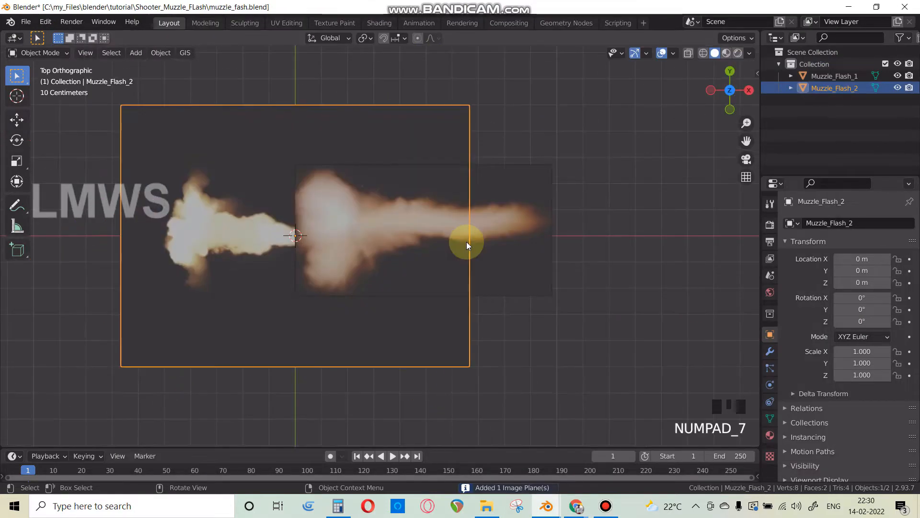
{"action": "left_click", "coordinate": [898, 76]}
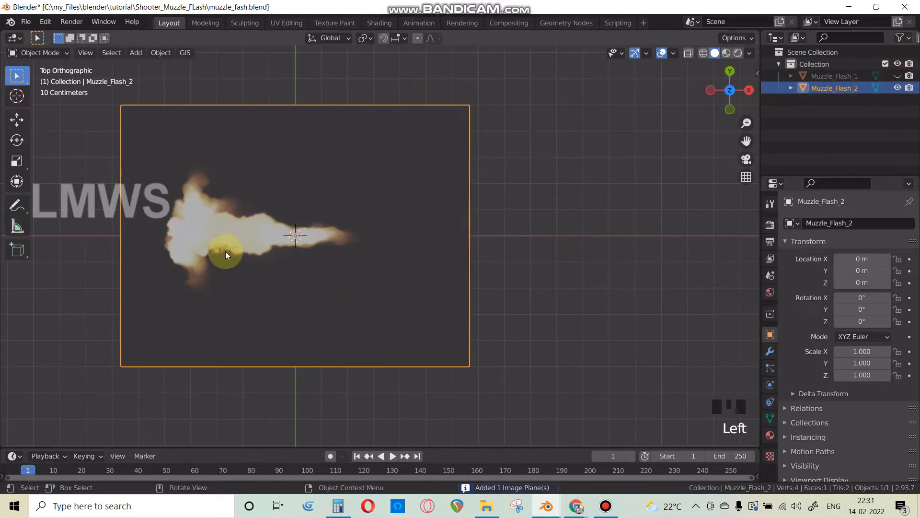
{"action": "scroll", "coordinate": [224, 258], "scroll_direction": "up", "scroll_amount": 1}
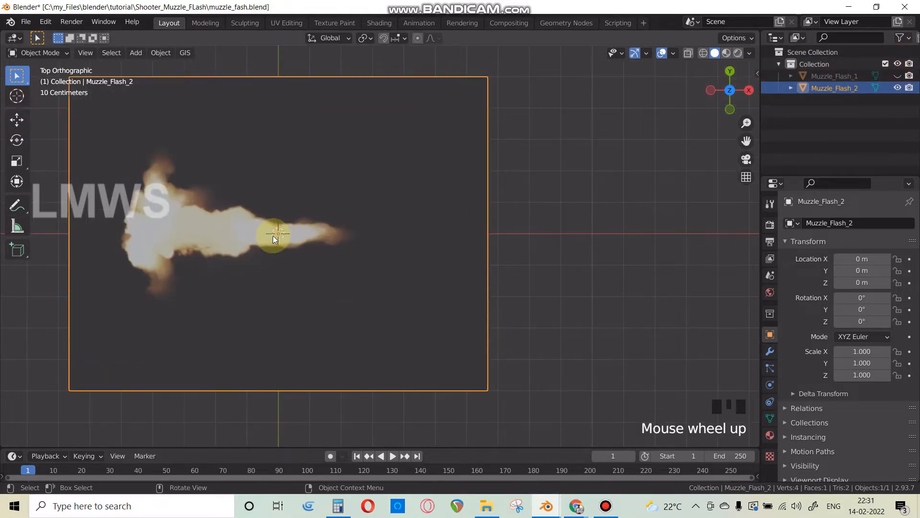
Step: Move all of Muzzle_Flash_2's geometry about 0.49 m along X so the flash starts at the origin
{"action": "key", "text": "Tab"}
{"action": "key", "text": "a"}
{"action": "key", "text": "g"}
{"action": "key", "text": "x"}
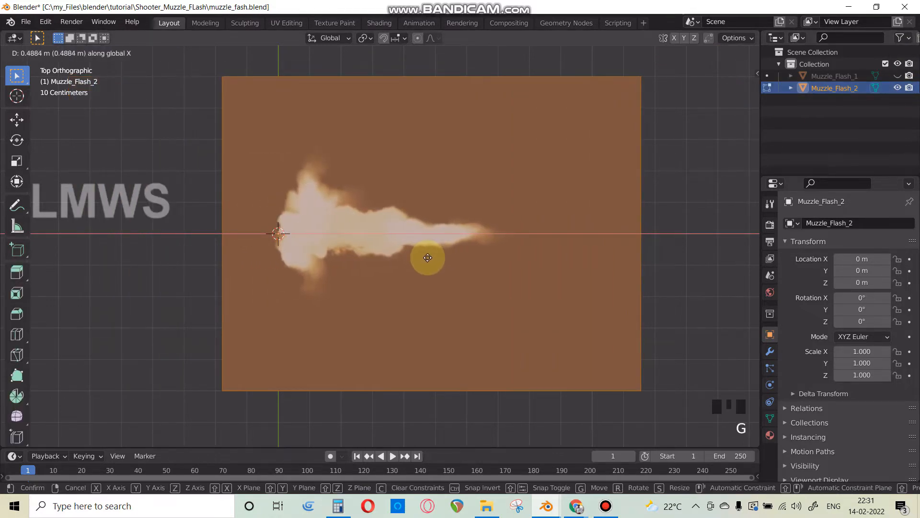
{"action": "left_click", "coordinate": [427, 257]}
{"action": "key", "text": "alt+a"}
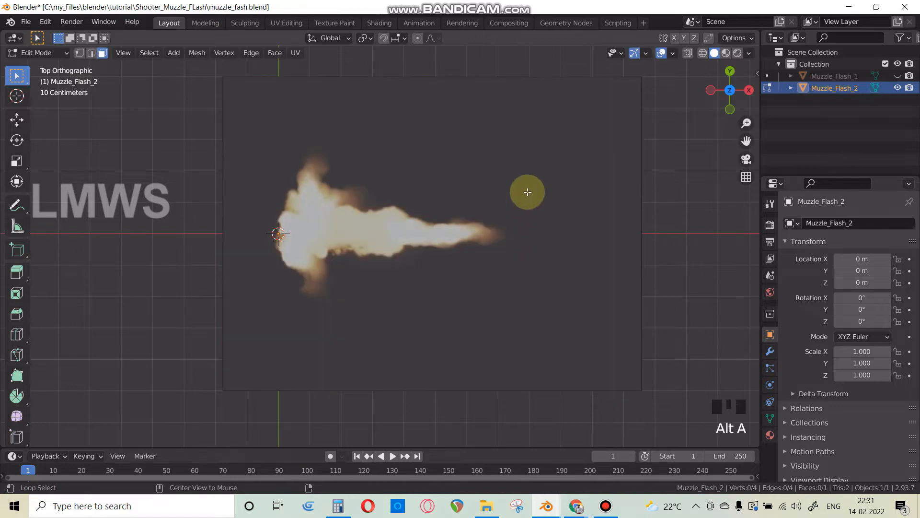
Step: Add four loop cuts to the Muzzle_Flash_2 plane, two vertical and two horizontal, closely framing the flash
{"action": "key", "text": "ctrl+r"}
{"action": "left_click", "coordinate": [515, 76]}
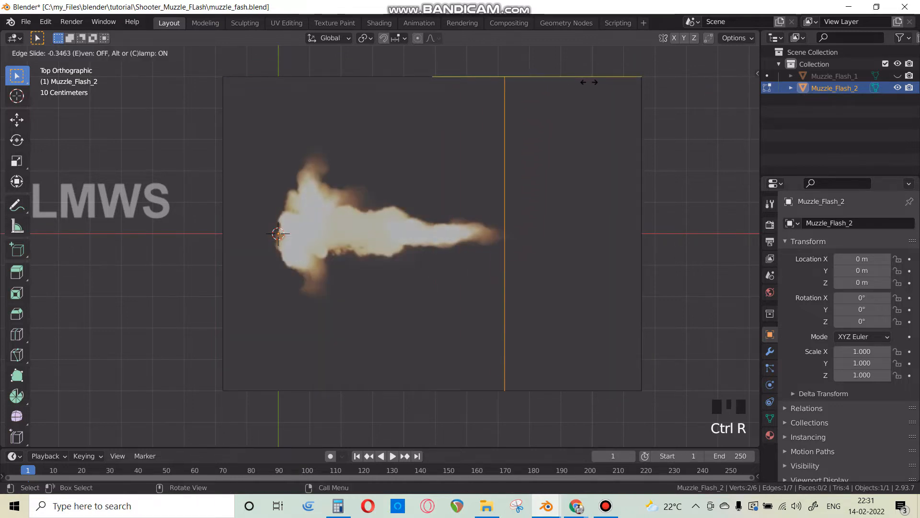
{"action": "left_click", "coordinate": [499, 205]}
{"action": "key", "text": "ctrl+r"}
{"action": "left_click", "coordinate": [225, 340]}
{"action": "left_click", "coordinate": [230, 403]}
{"action": "key", "text": "ctrl+r"}
{"action": "left_click", "coordinate": [232, 148]}
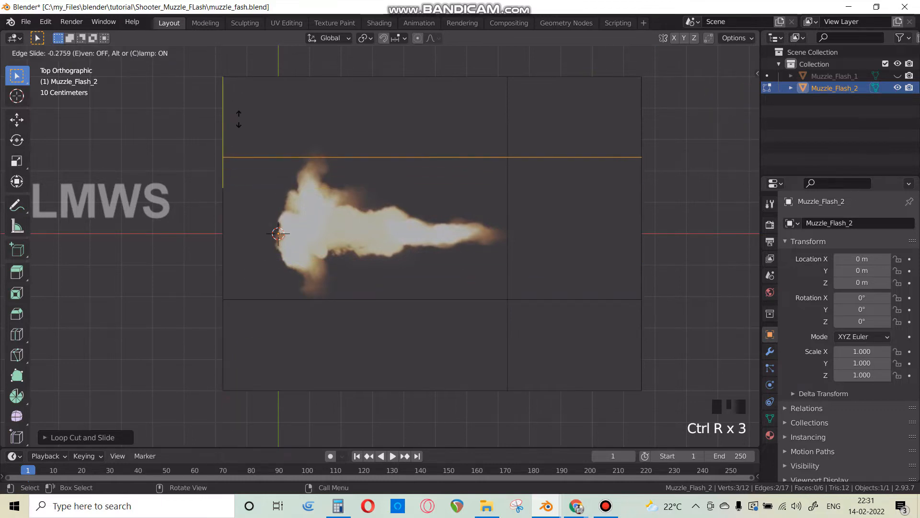
{"action": "left_click", "coordinate": [247, 82]}
{"action": "key", "text": "ctrl+r"}
{"action": "left_click", "coordinate": [251, 82]}
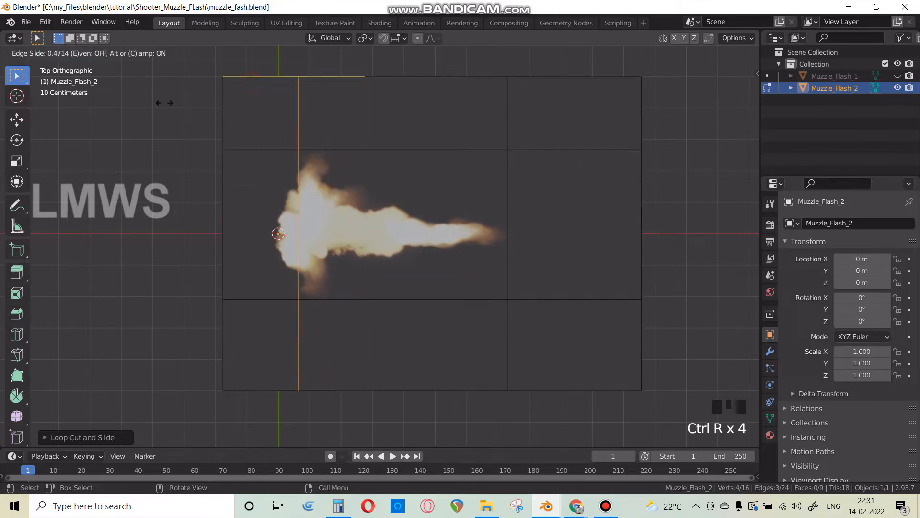
{"action": "left_click", "coordinate": [159, 108]}
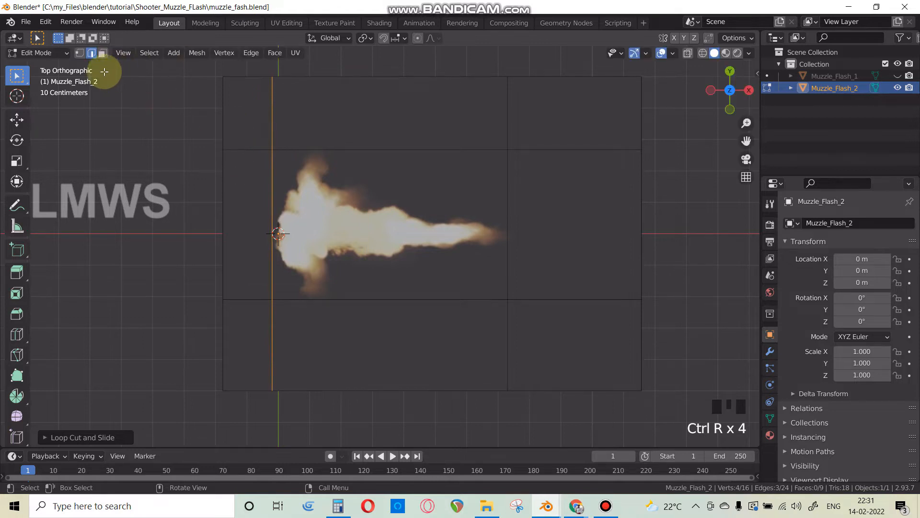
Step: Delete the eight outer faces around the flash on the Muzzle_Flash_2 plane and return to Object Mode
{"action": "left_click_drag", "start_coordinate": [110, 99], "coordinate": [647, 60]}
{"action": "left_click_drag", "start_coordinate": [653, 102], "coordinate": [579, 402], "text": "shift"}
{"action": "left_click_drag", "start_coordinate": [697, 344], "coordinate": [117, 424], "text": "shift"}
{"action": "left_click_drag", "start_coordinate": [254, 113], "coordinate": [164, 403], "text": "shift"}
{"action": "key", "text": "x"}
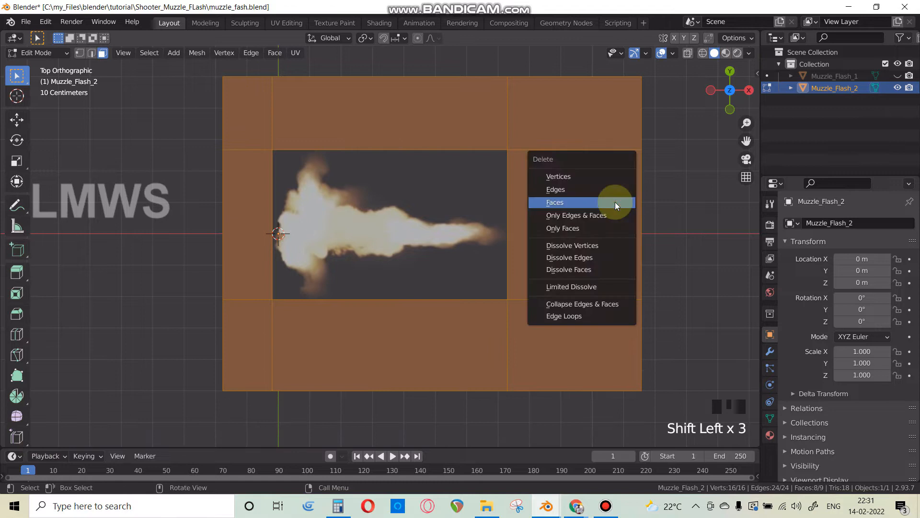
{"action": "left_click", "coordinate": [614, 207]}
{"action": "key", "text": "Tab"}
{"action": "middle_click_drag", "start_coordinate": [554, 297], "coordinate": [513, 179]}
{"action": "scroll", "coordinate": [513, 179], "scroll_direction": "up", "scroll_amount": 2}
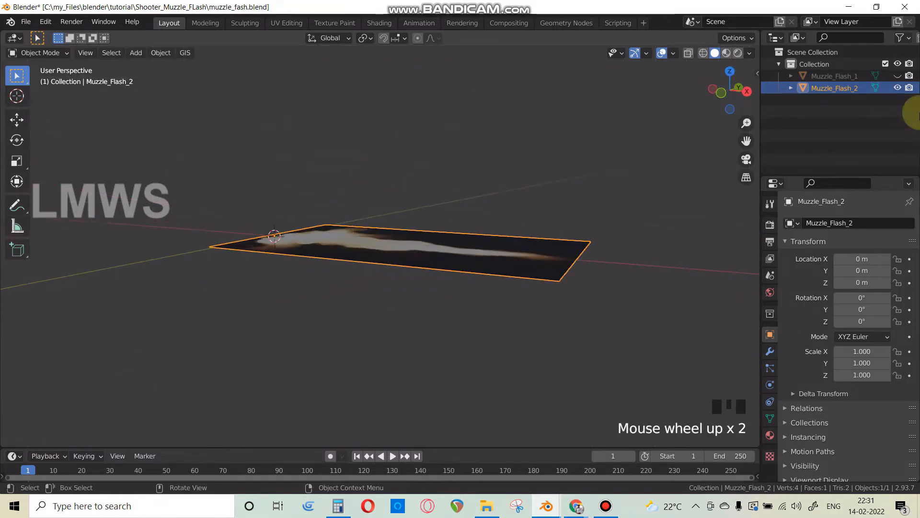
Step: Show Muzzle_Flash_1 in the viewport again and compare both overlapping flash planes from the top
{"action": "left_click", "coordinate": [898, 76]}
{"action": "middle_click_drag", "start_coordinate": [522, 257], "coordinate": [417, 386]}
{"action": "key", "text": "KP_7"}
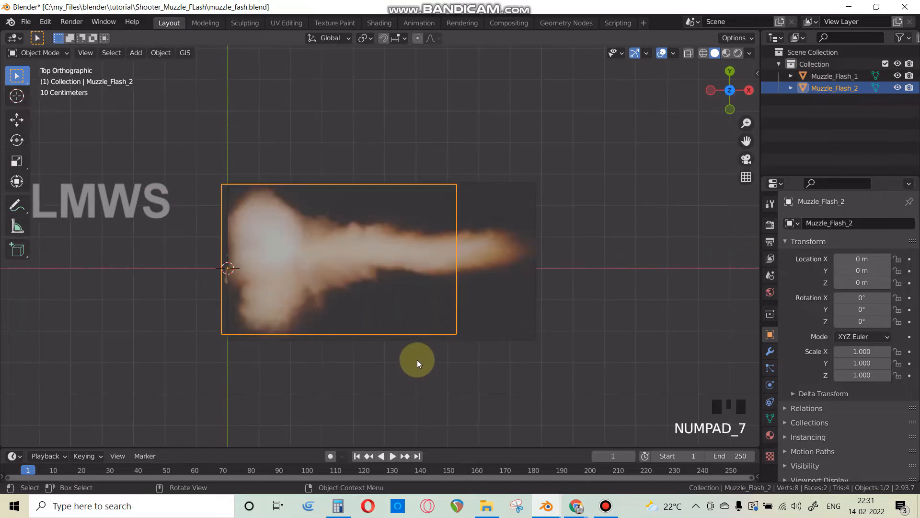
{"action": "scroll", "coordinate": [286, 327], "scroll_direction": "up", "scroll_amount": 2}
{"action": "left_click", "coordinate": [382, 306]}
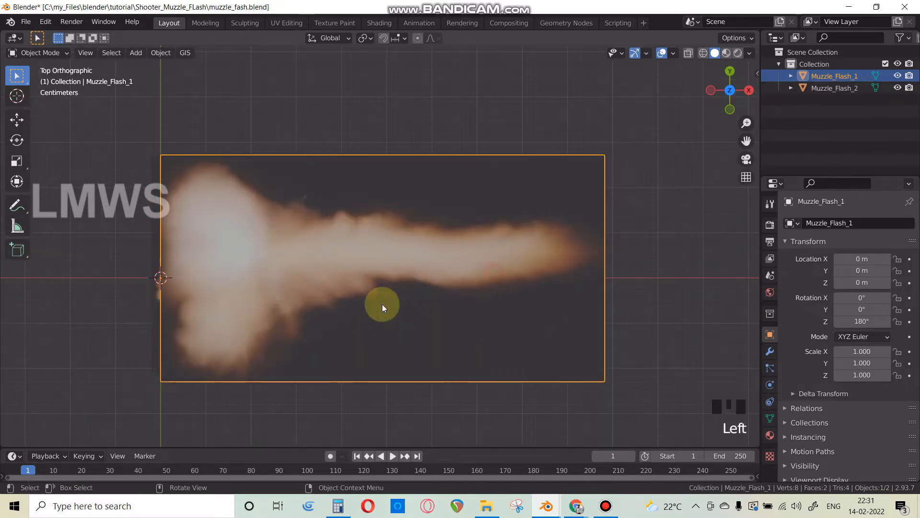
{"action": "left_click", "coordinate": [152, 308]}
{"action": "key", "text": "Tab"}
{"action": "key", "text": "Tab"}
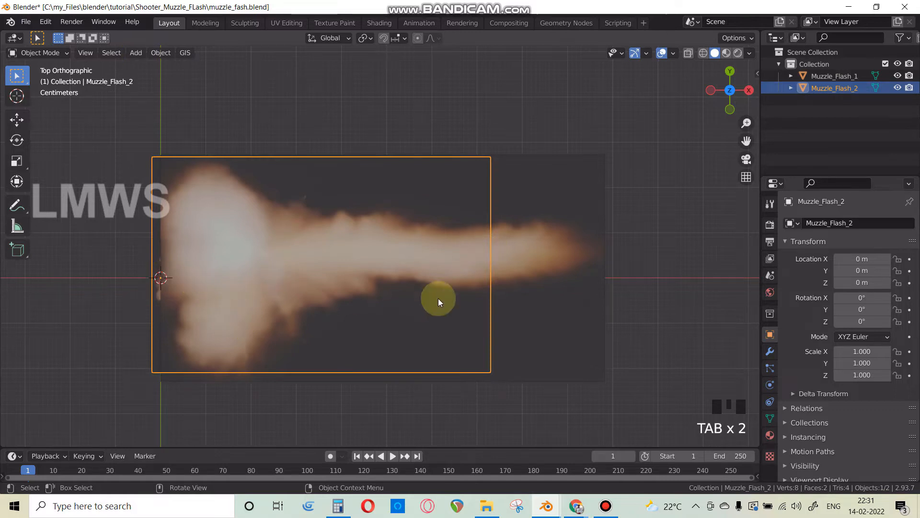
Step: Raise Muzzle_Flash_2 about 0.015 m along Z so it sits just above Muzzle_Flash_1
{"action": "key", "text": "s"}
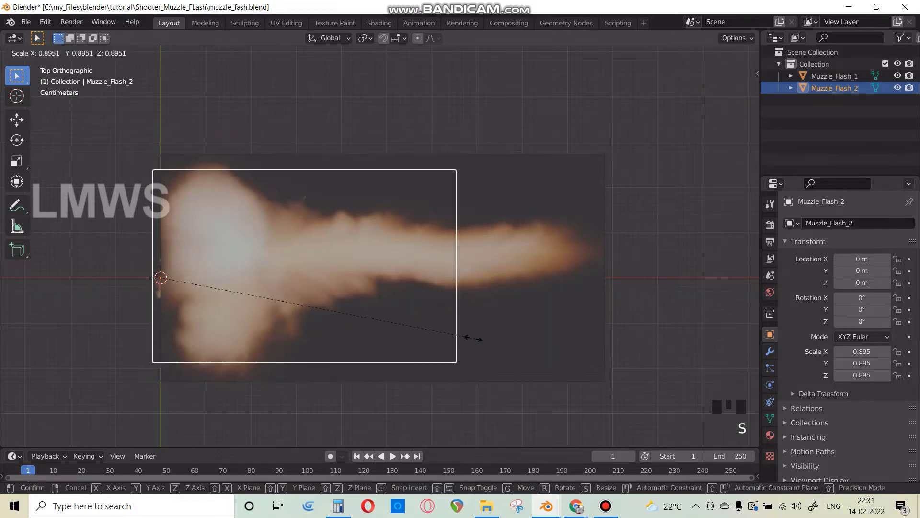
{"action": "right_click", "coordinate": [507, 351]}
{"action": "middle_click_drag", "start_coordinate": [443, 351], "coordinate": [436, 314]}
{"action": "key", "text": "g"}
{"action": "key", "text": "z"}
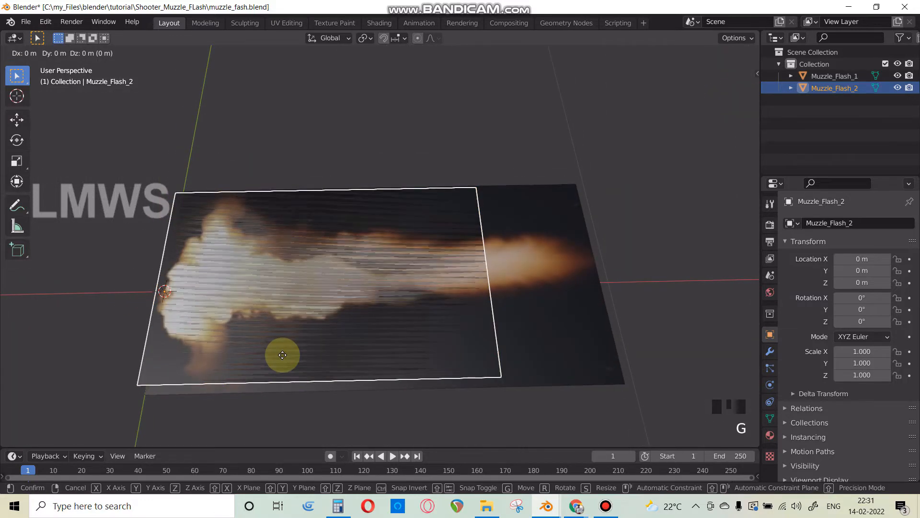
{"action": "left_click", "coordinate": [283, 355]}
{"action": "scroll", "coordinate": [319, 329], "scroll_direction": "down", "scroll_amount": 2}
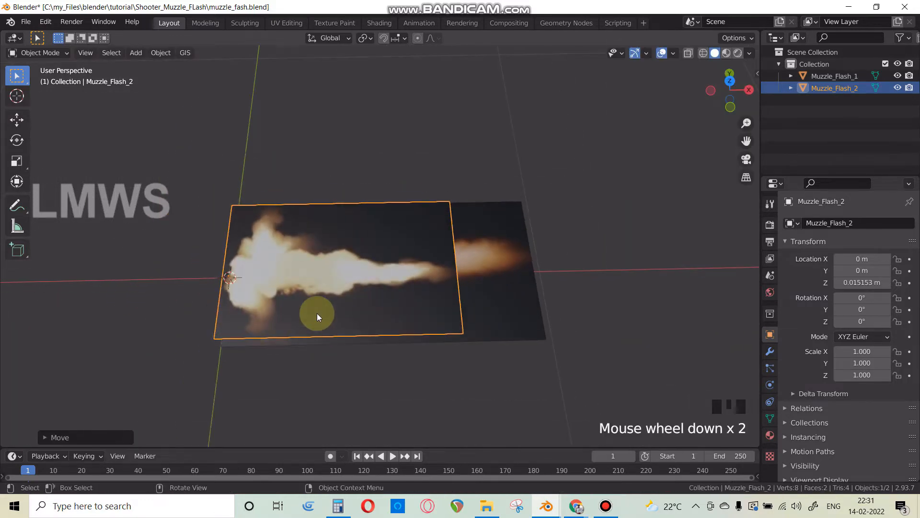
Step: With X-ray on and seen from the top, scale Muzzle_Flash_2 up to about 1.245 to match Muzzle_Flash_1's flash
{"action": "key", "text": "KP_7"}
{"action": "key", "text": "s"}
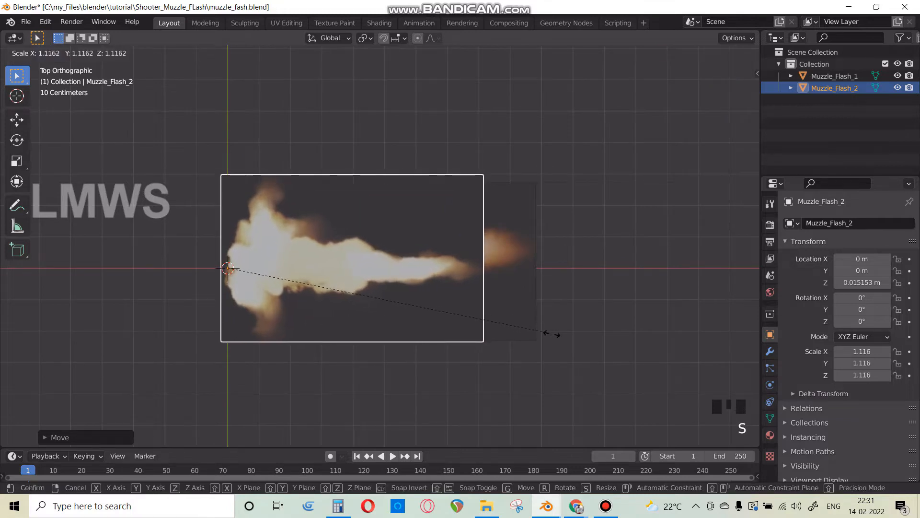
{"action": "left_click", "coordinate": [554, 333]}
{"action": "left_click", "coordinate": [687, 54]}
{"action": "key", "text": "s"}
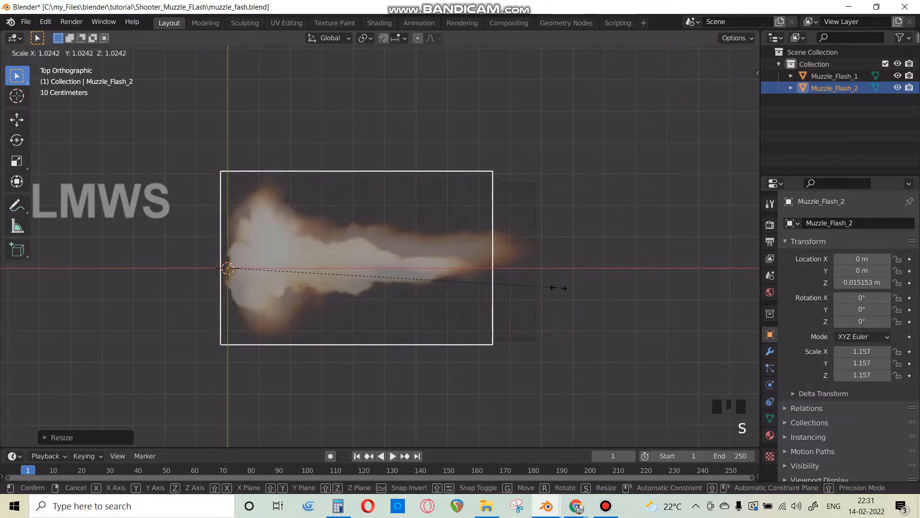
{"action": "left_click", "coordinate": [579, 295]}
Step: Save the file, turn off X-ray, and select the Muzzle_Flash_2 plane
{"action": "middle_click_drag", "start_coordinate": [524, 337], "coordinate": [826, 152]}
{"action": "left_click", "coordinate": [901, 88]}
{"action": "left_click", "coordinate": [901, 87]}
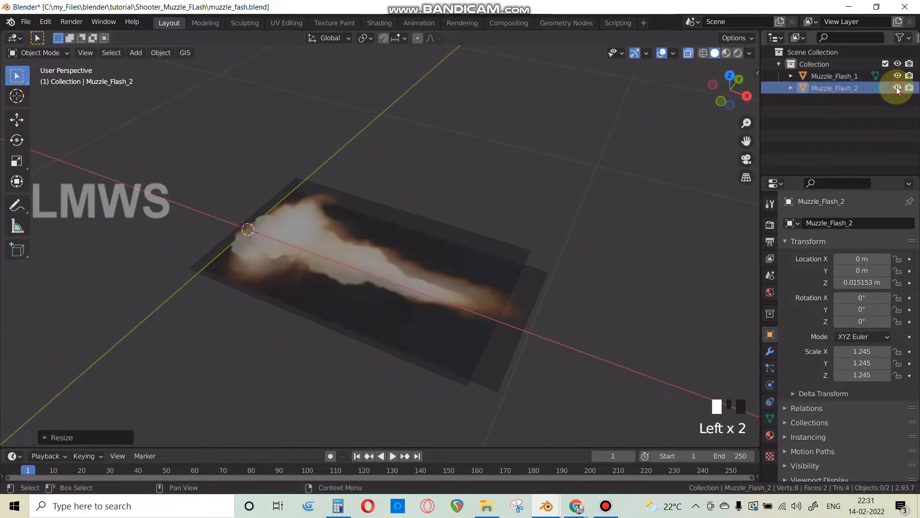
{"action": "middle_click_drag", "start_coordinate": [462, 275], "coordinate": [487, 315]}
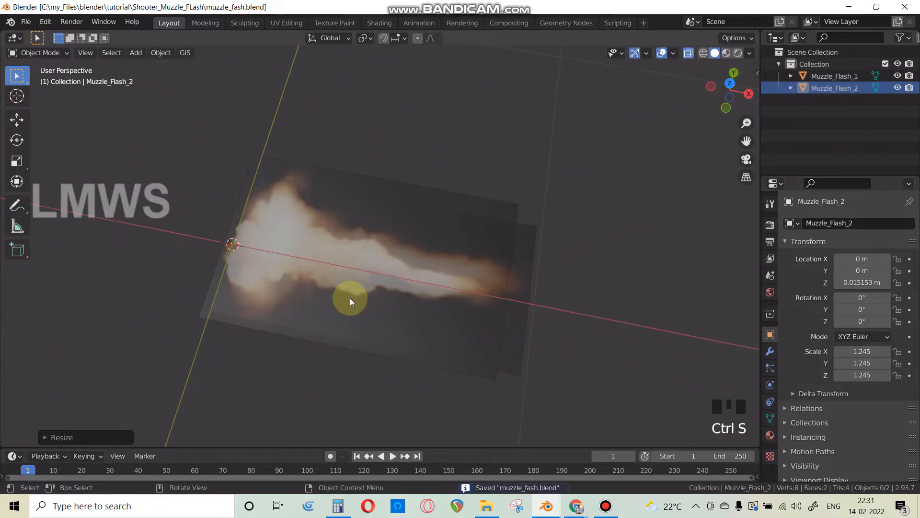
{"action": "scroll", "coordinate": [350, 298], "scroll_direction": "up", "scroll_amount": 2}
{"action": "left_click", "coordinate": [576, 269]}
{"action": "left_click", "coordinate": [688, 53]}
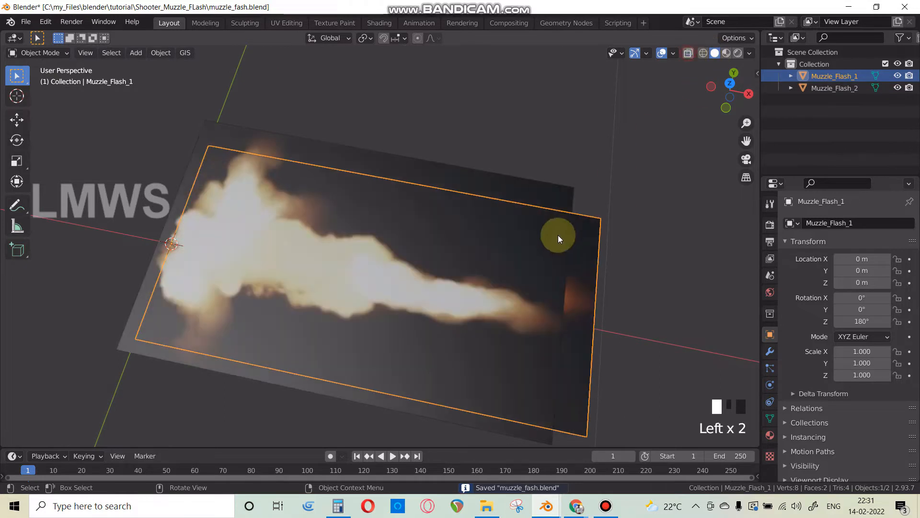
{"action": "left_click", "coordinate": [543, 196]}
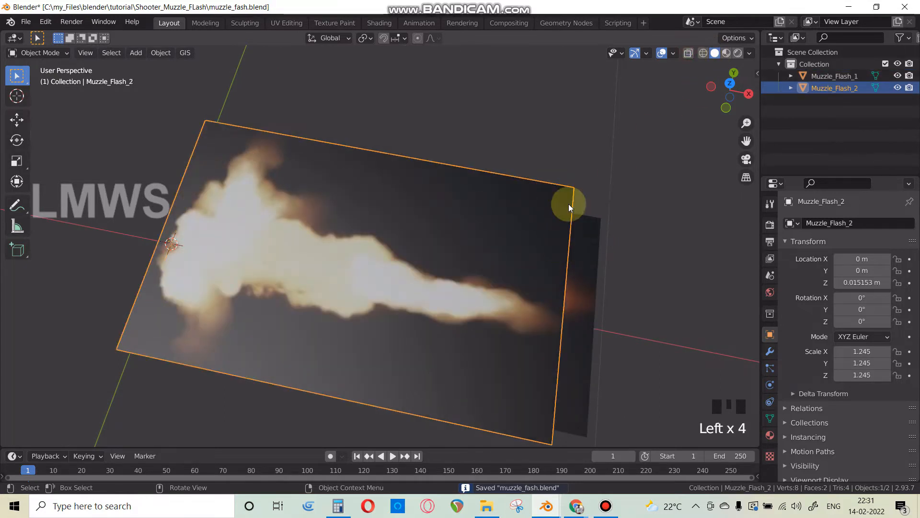
Step: In the Shading workspace, copy all nodes of Muzzle_Flash_1's material except its image texture
{"action": "left_click", "coordinate": [378, 22]}
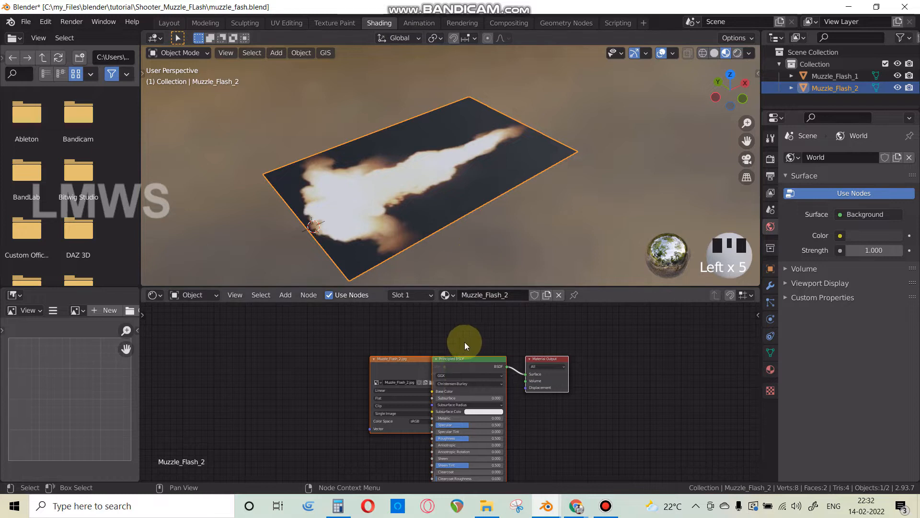
{"action": "left_click_drag", "start_coordinate": [392, 358], "coordinate": [227, 360]}
{"action": "left_click", "coordinate": [770, 369]}
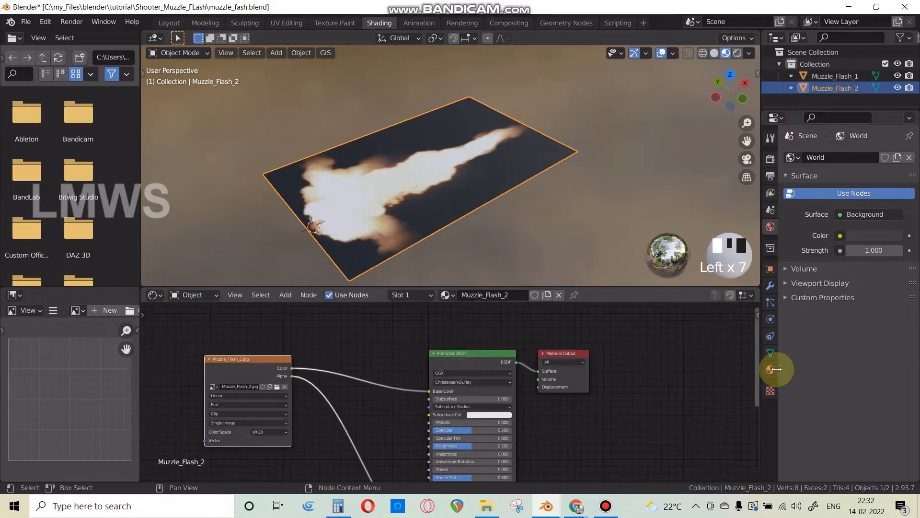
{"action": "left_click", "coordinate": [854, 77]}
{"action": "scroll", "coordinate": [536, 388], "scroll_direction": "down", "scroll_amount": 1}
{"action": "scroll", "coordinate": [537, 389], "scroll_direction": "down", "scroll_amount": 1}
{"action": "middle_click_drag", "start_coordinate": [536, 388], "coordinate": [467, 363]}
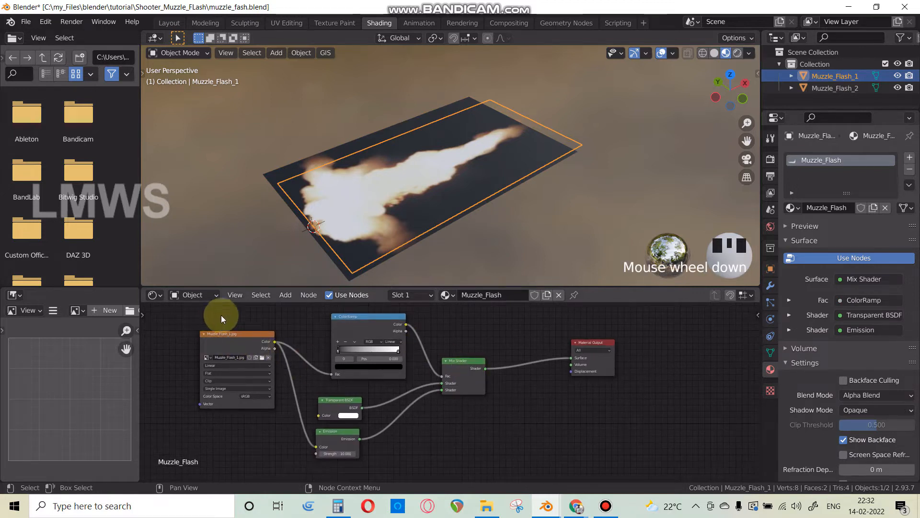
{"action": "left_click_drag", "start_coordinate": [306, 312], "coordinate": [659, 451]}
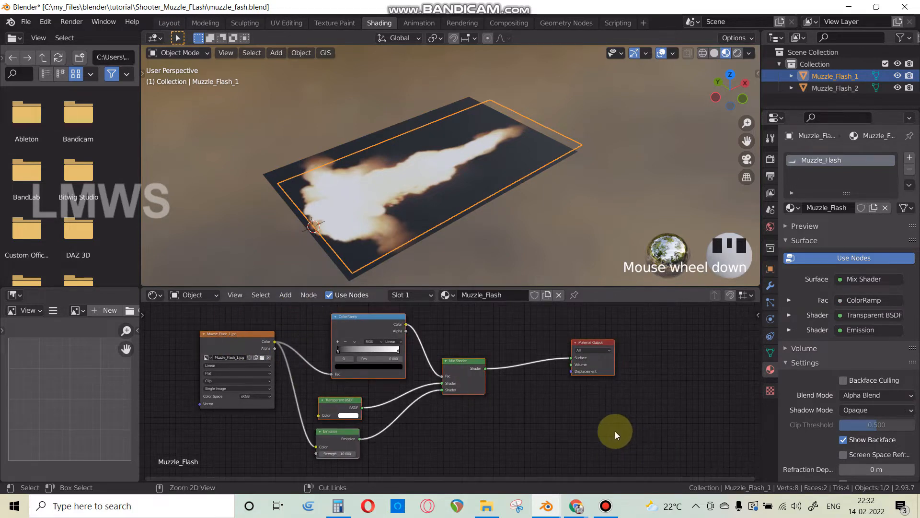
Step: Delete all nodes of Muzzle_Flash_2's material and paste the copied shader nodes in their place
{"action": "left_click", "coordinate": [467, 212]}
{"action": "left_click_drag", "start_coordinate": [415, 391], "coordinate": [235, 432]}
{"action": "key", "text": "Delete"}
{"action": "left_click", "coordinate": [484, 361]}
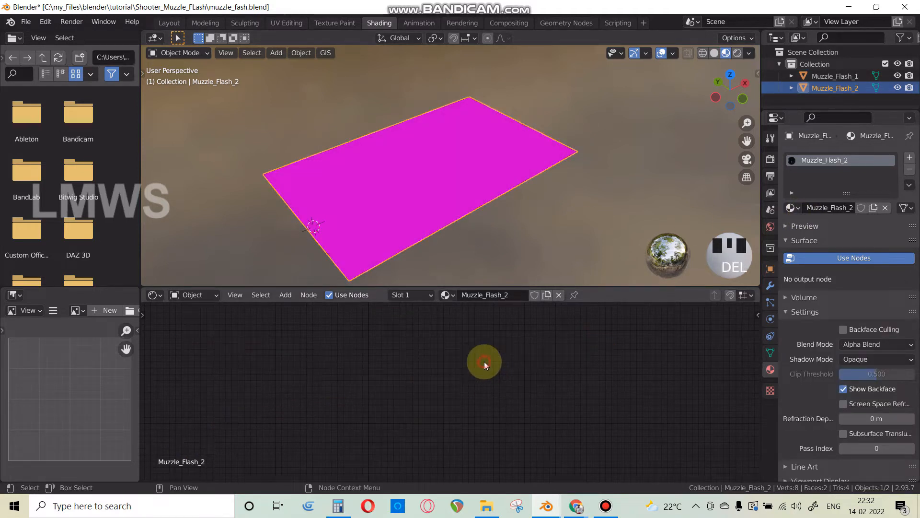
{"action": "key", "text": "ctrl+v"}
Step: Add an Image Texture node to Muzzle_Flash_2's material and assign Muzzle_Flash_2.jpg to it
{"action": "key", "text": "shift+a"}
{"action": "left_click", "coordinate": [460, 321]}
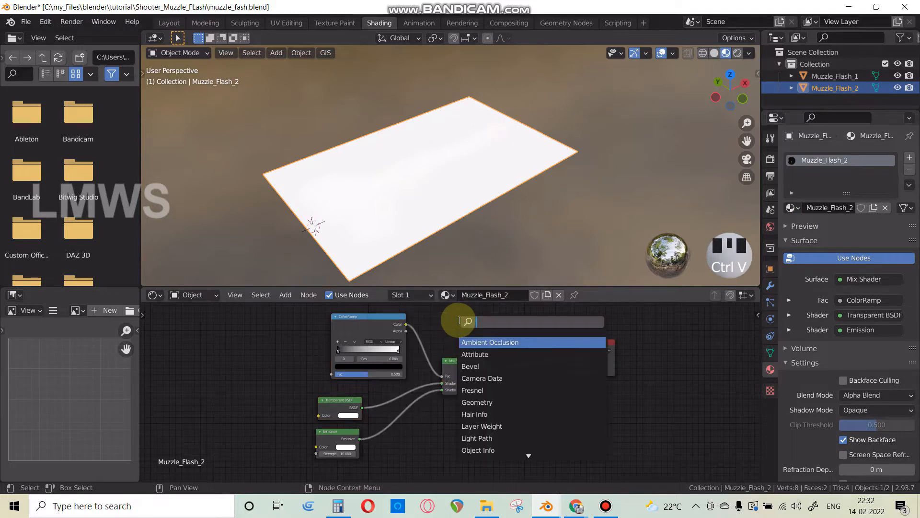
{"action": "type", "text": "iamg"}
{"action": "key", "text": "Return"}
{"action": "left_click", "coordinate": [258, 401]}
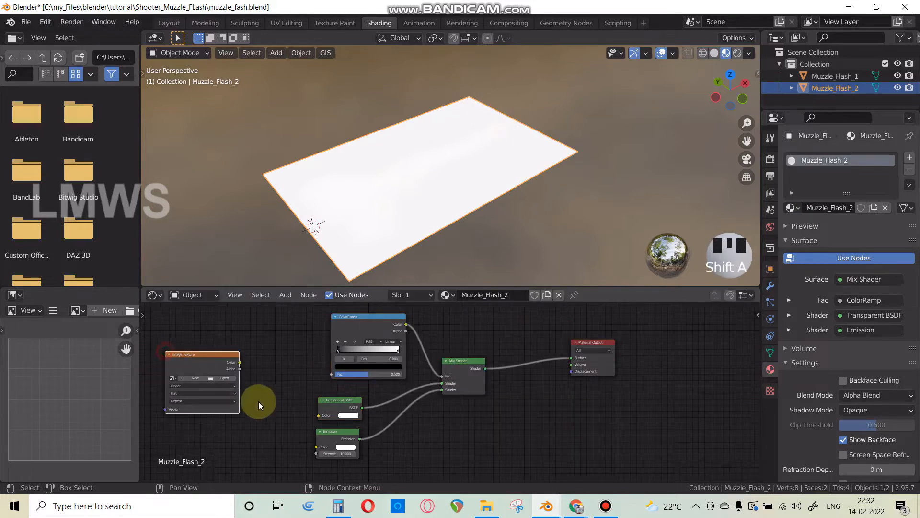
{"action": "scroll", "coordinate": [258, 401], "scroll_direction": "up", "scroll_amount": 2}
{"action": "middle_click_drag", "start_coordinate": [257, 401], "coordinate": [516, 402]}
{"action": "scroll", "coordinate": [337, 383], "scroll_direction": "up", "scroll_amount": 6}
{"action": "left_click", "coordinate": [241, 362]}
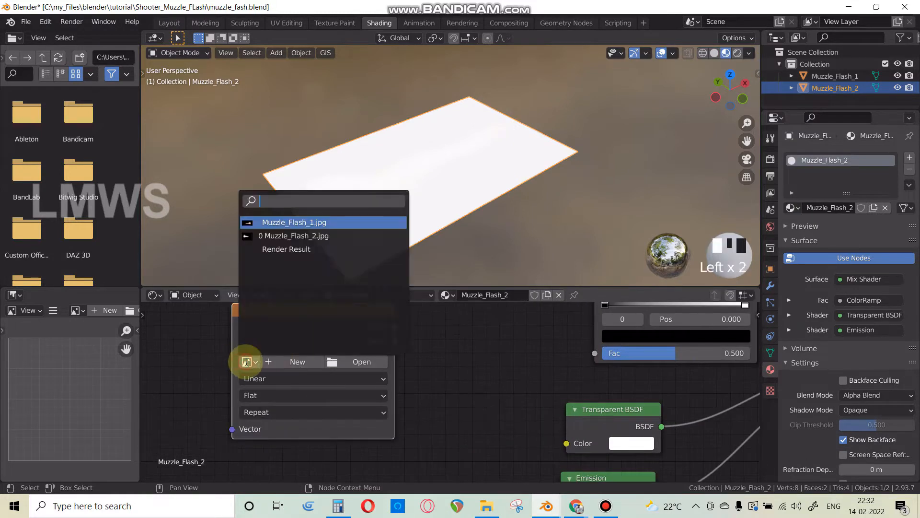
{"action": "left_click", "coordinate": [369, 236]}
Step: Connect the image texture's Color output to the ColorRamp's Fac and the Emission's Color, and save the file
{"action": "middle_click_drag", "start_coordinate": [483, 399], "coordinate": [433, 390]}
{"action": "scroll", "coordinate": [433, 390], "scroll_direction": "down", "scroll_amount": 3}
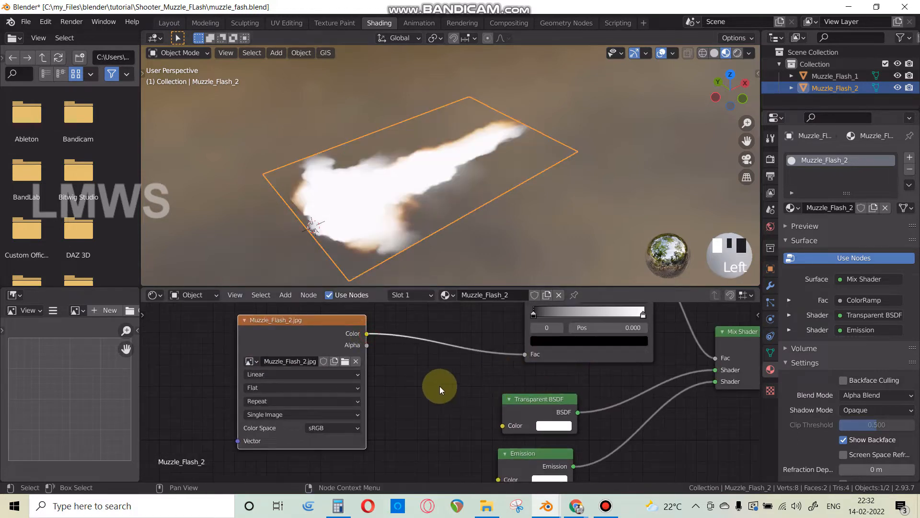
{"action": "scroll", "coordinate": [359, 368], "scroll_direction": "down", "scroll_amount": 3}
{"action": "middle_click_drag", "start_coordinate": [332, 351], "coordinate": [323, 355]}
{"action": "left_click_drag", "start_coordinate": [356, 345], "coordinate": [461, 461]}
{"action": "key", "text": "ctrl+s"}
{"action": "middle_click_drag", "start_coordinate": [489, 103], "coordinate": [431, 174]}
{"action": "scroll", "coordinate": [426, 158], "scroll_direction": "up", "scroll_amount": 3}
{"action": "key", "text": "ctrl+s"}
Step: In the Layout workspace, rotate only Muzzle_Flash_2 by 90° about the X axis
{"action": "left_click", "coordinate": [169, 22]}
{"action": "middle_click_drag", "start_coordinate": [379, 143], "coordinate": [460, 211]}
{"action": "left_click", "coordinate": [460, 211]}
{"action": "scroll", "coordinate": [527, 245], "scroll_direction": "up", "scroll_amount": 1}
{"action": "scroll", "coordinate": [547, 238], "scroll_direction": "down", "scroll_amount": 2}
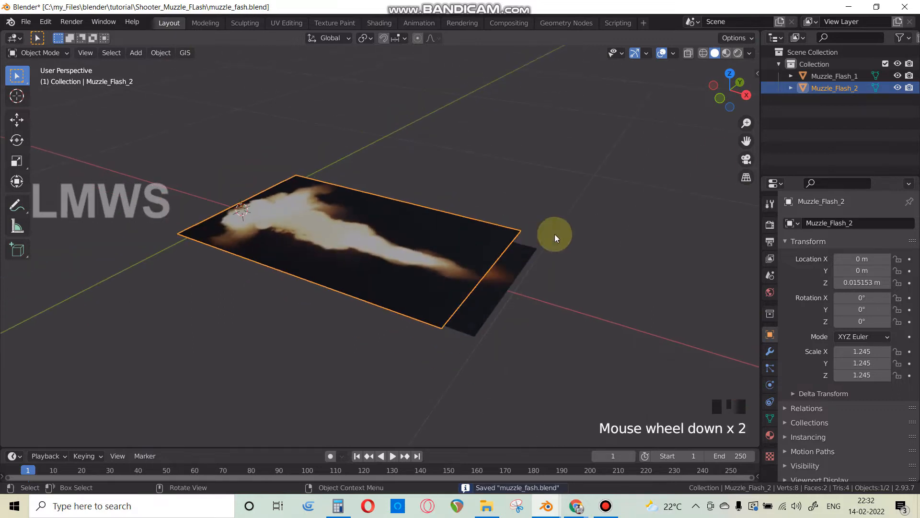
{"action": "left_click", "coordinate": [839, 77]}
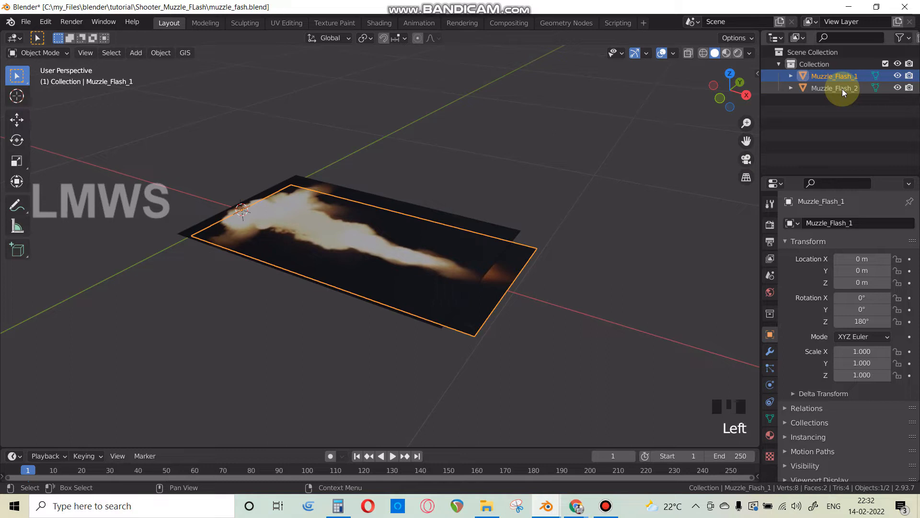
{"action": "left_click", "coordinate": [839, 91], "text": "shift"}
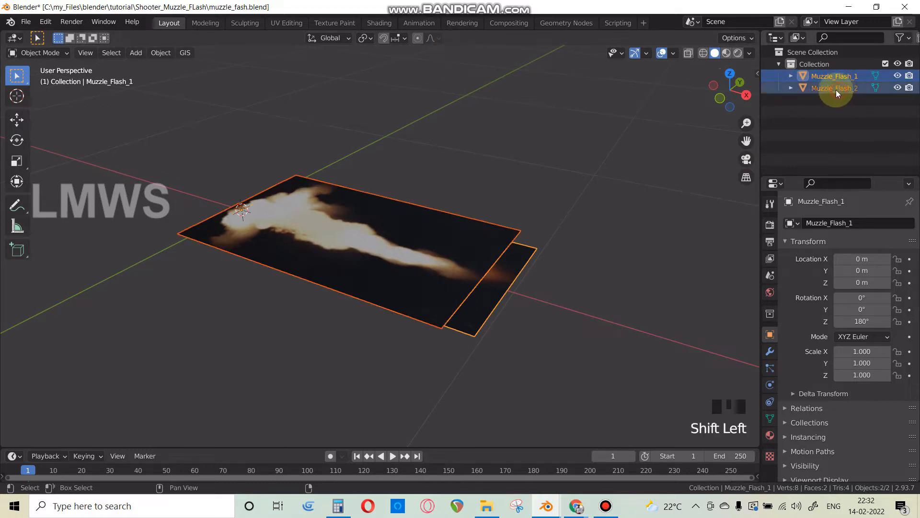
{"action": "left_click", "coordinate": [498, 251]}
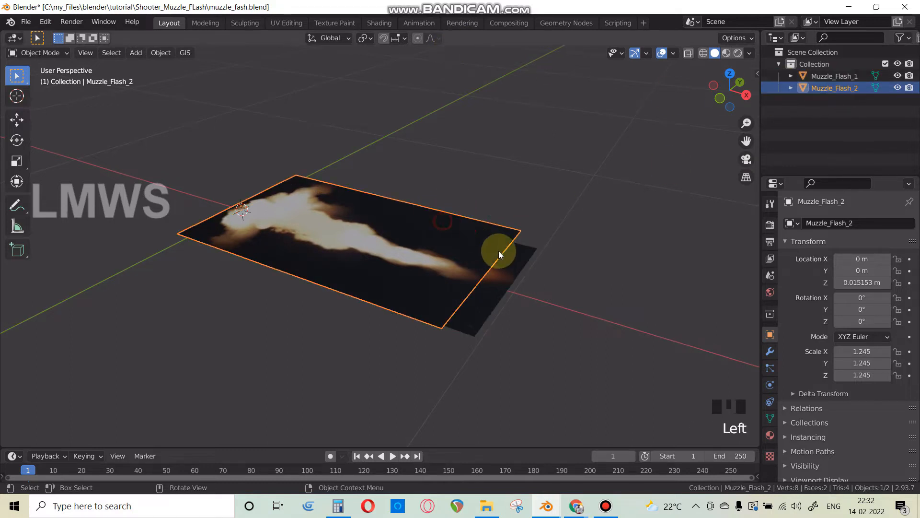
{"action": "left_click", "coordinate": [529, 266], "text": "shift"}
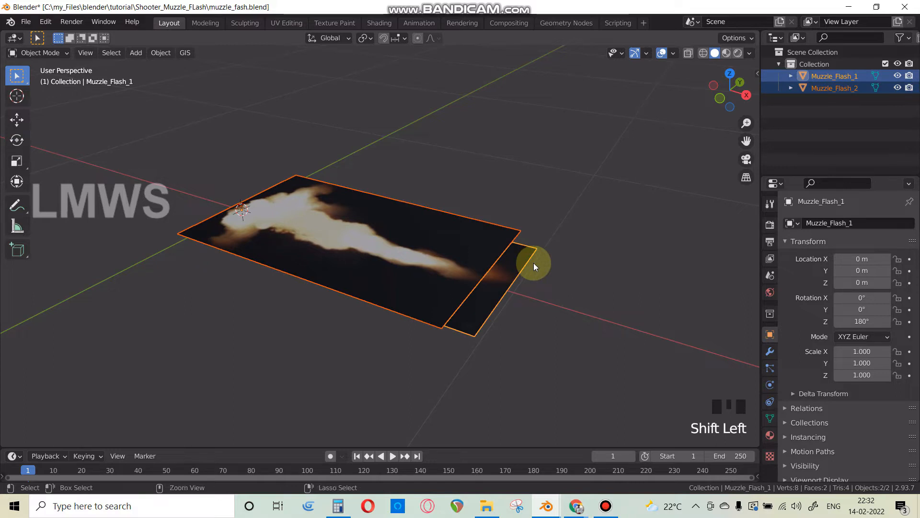
{"action": "left_click", "coordinate": [474, 230]}
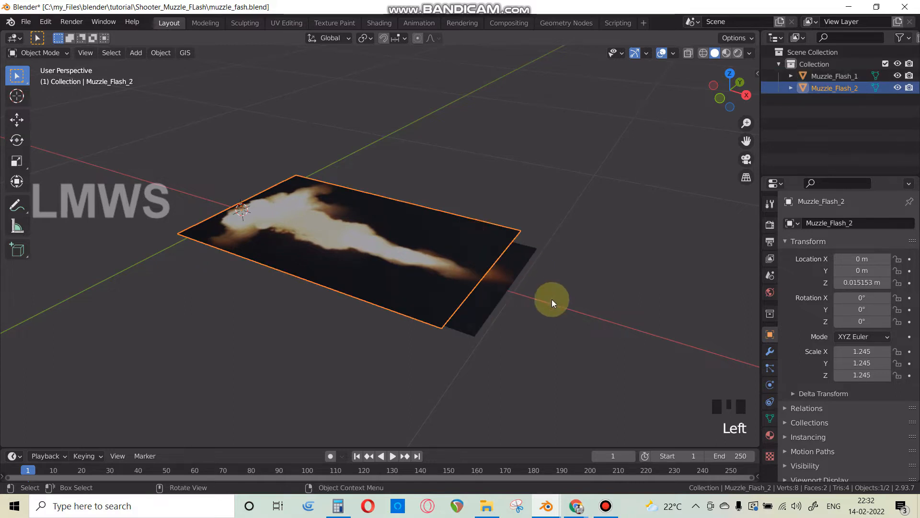
{"action": "type", "text": "rx90"}
{"action": "key", "text": "Return"}
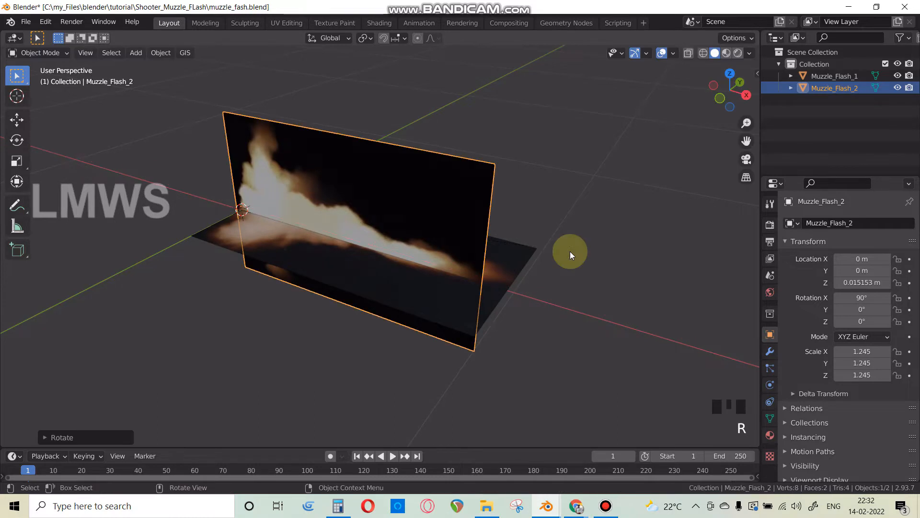
Step: Join Muzzle_Flash_2 into Muzzle_Flash_1 as a single object and save the file
{"action": "middle_click_drag", "start_coordinate": [551, 251], "coordinate": [433, 279]}
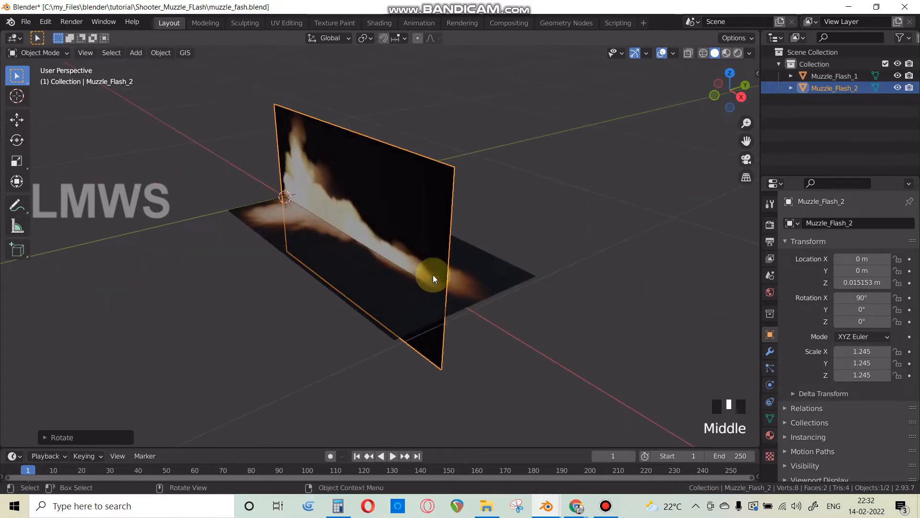
{"action": "left_click", "coordinate": [499, 278], "text": "shift"}
{"action": "key", "text": "Tab"}
{"action": "key", "text": "Tab"}
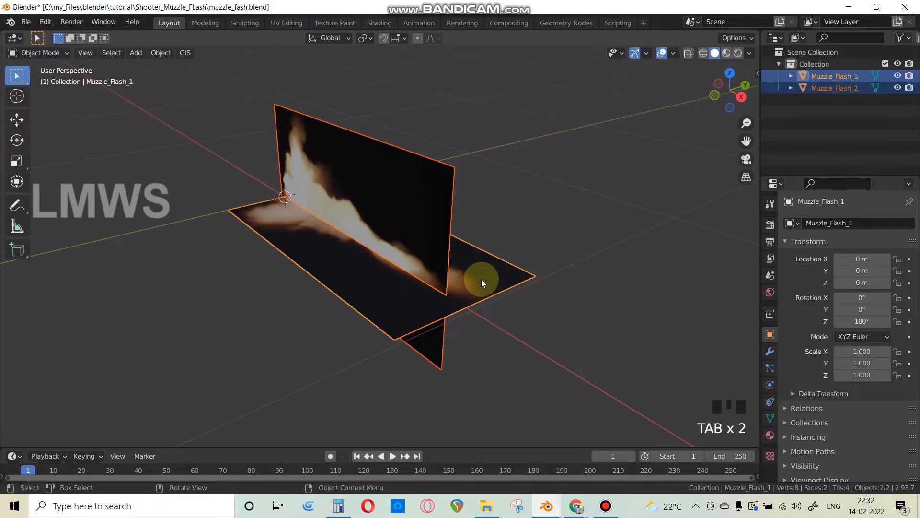
{"action": "key", "text": "ctrl+j"}
{"action": "middle_click_drag", "start_coordinate": [393, 292], "coordinate": [452, 252]}
{"action": "left_click", "coordinate": [418, 286]}
{"action": "middle_click_drag", "start_coordinate": [418, 286], "coordinate": [398, 283]}
{"action": "key", "text": "ctrl+s"}
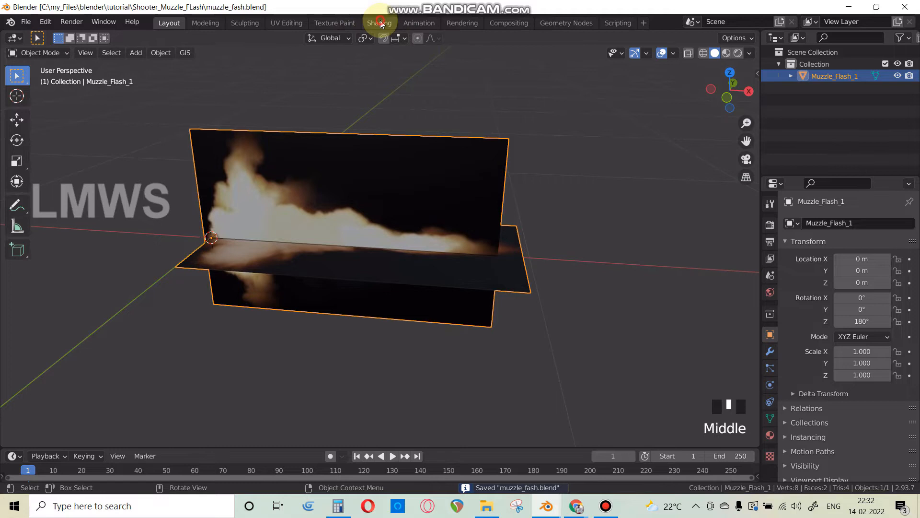
Step: In the Shading workspace, move the Muzzle_Flash material's image texture node farther away from the shader nodes
{"action": "left_click", "coordinate": [381, 24]}
{"action": "scroll", "coordinate": [436, 234], "scroll_direction": "down", "scroll_amount": 2}
{"action": "middle_click_drag", "start_coordinate": [432, 226], "coordinate": [441, 229]}
{"action": "key", "text": "alt+a"}
{"action": "scroll", "coordinate": [441, 387], "scroll_direction": "down", "scroll_amount": 1}
{"action": "middle_click_drag", "start_coordinate": [402, 372], "coordinate": [349, 372]}
{"action": "left_click_drag", "start_coordinate": [318, 324], "coordinate": [191, 329]}
{"action": "middle_click_drag", "start_coordinate": [318, 387], "coordinate": [377, 403]}
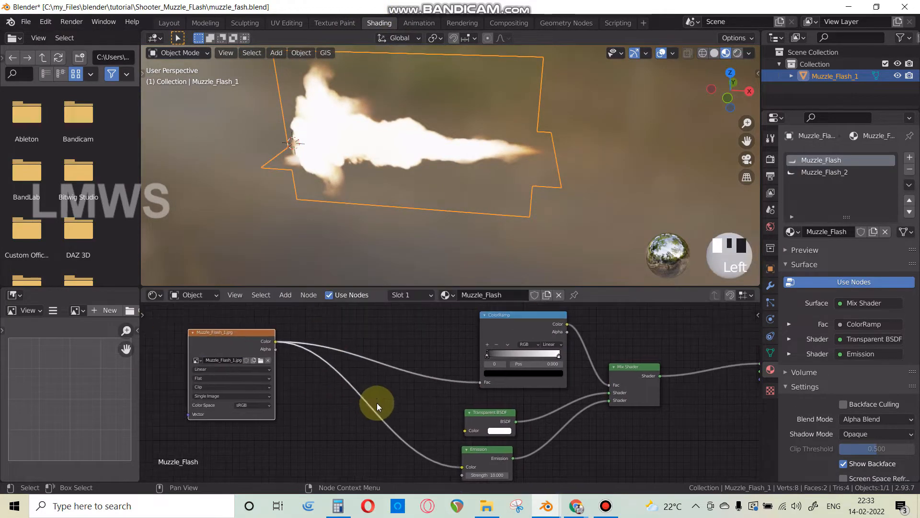
Step: Add a ColorRamp node on the link between the Muzzle_Flash image texture's Color output and the Emission's Color input
{"action": "key", "text": "shift+a"}
{"action": "left_click", "coordinate": [424, 336]}
{"action": "type", "text": "color"}
{"action": "key", "text": "Return"}
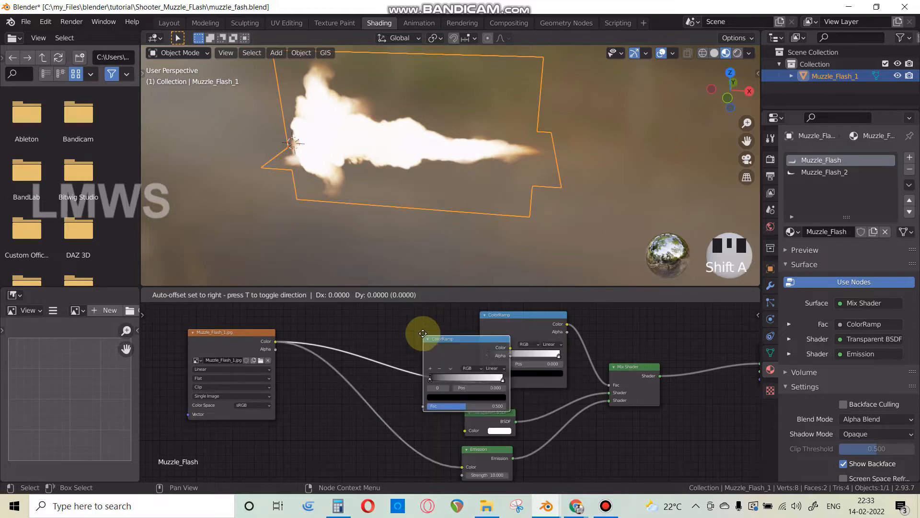
{"action": "left_click", "coordinate": [331, 389]}
Step: Set the new ColorRamp's first stop to a full-brightness, saturated red
{"action": "scroll", "coordinate": [446, 397], "scroll_direction": "up", "scroll_amount": 5}
{"action": "middle_click_drag", "start_coordinate": [415, 428], "coordinate": [484, 388]}
{"action": "scroll", "coordinate": [452, 425], "scroll_direction": "up", "scroll_amount": 4}
{"action": "scroll", "coordinate": [352, 435], "scroll_direction": "up", "scroll_amount": 1}
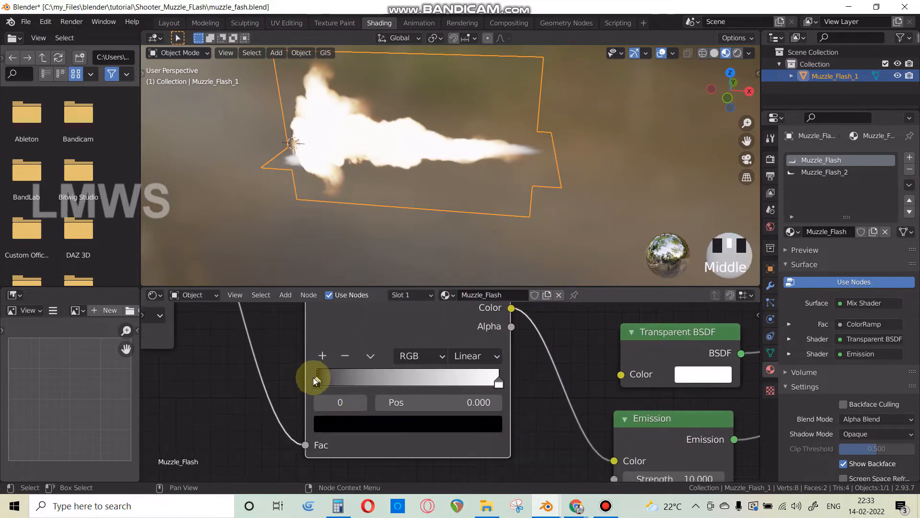
{"action": "left_click", "coordinate": [327, 422]}
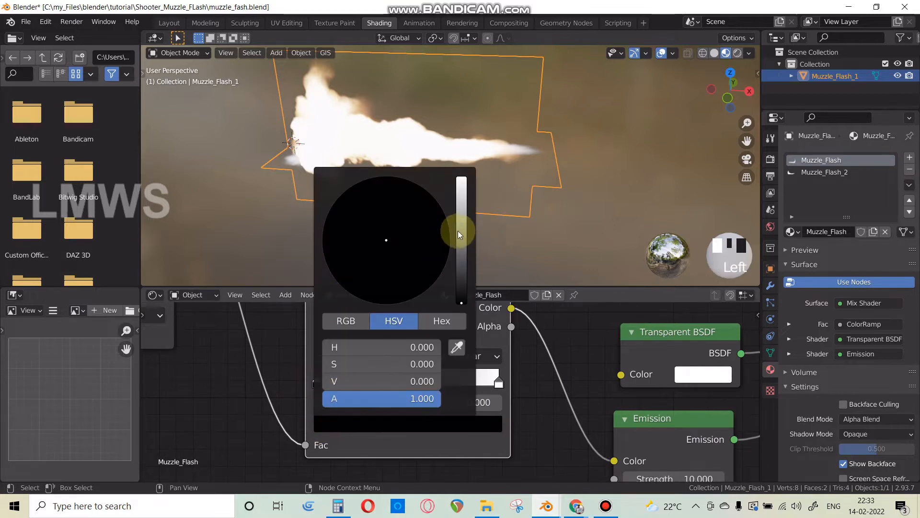
{"action": "left_click_drag", "start_coordinate": [458, 231], "coordinate": [465, 178]}
{"action": "left_click_drag", "start_coordinate": [386, 240], "coordinate": [383, 306]}
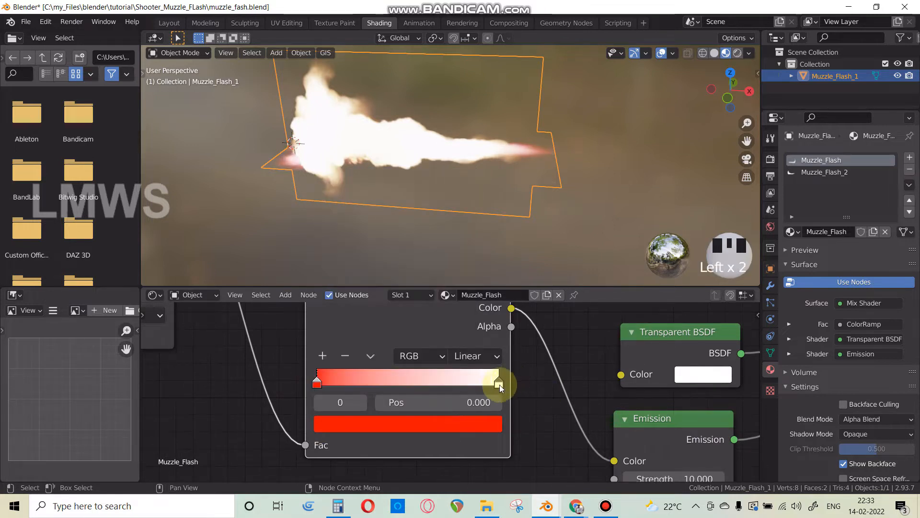
Step: Set the end stop of the ColorRamp feeding the Emission to a saturated yellow with hue about 0.179
{"action": "left_click", "coordinate": [499, 385]}
{"action": "left_click", "coordinate": [467, 427]}
{"action": "left_click", "coordinate": [330, 270]}
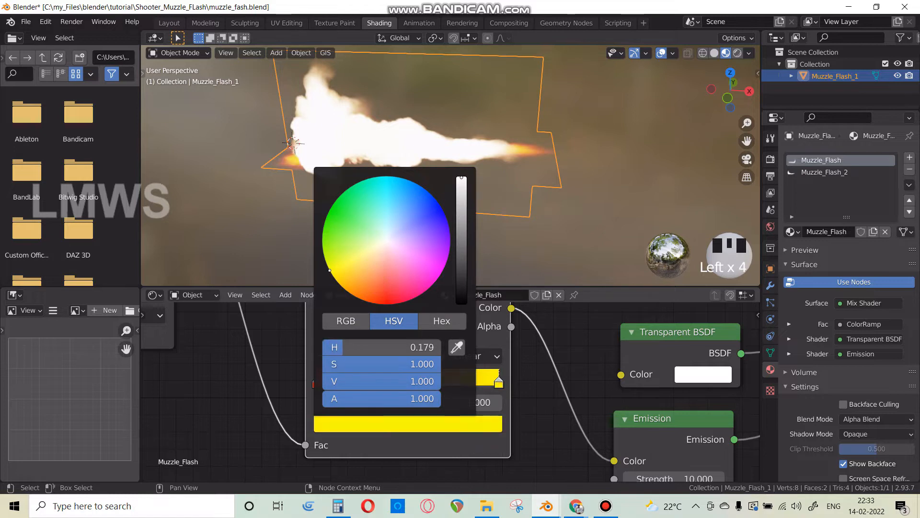
{"action": "left_click_drag", "start_coordinate": [329, 270], "coordinate": [329, 269]}
Step: Add a ramp stop at position 0.297 and retune the first stop's red to hue 0.00073
{"action": "left_click", "coordinate": [323, 356]}
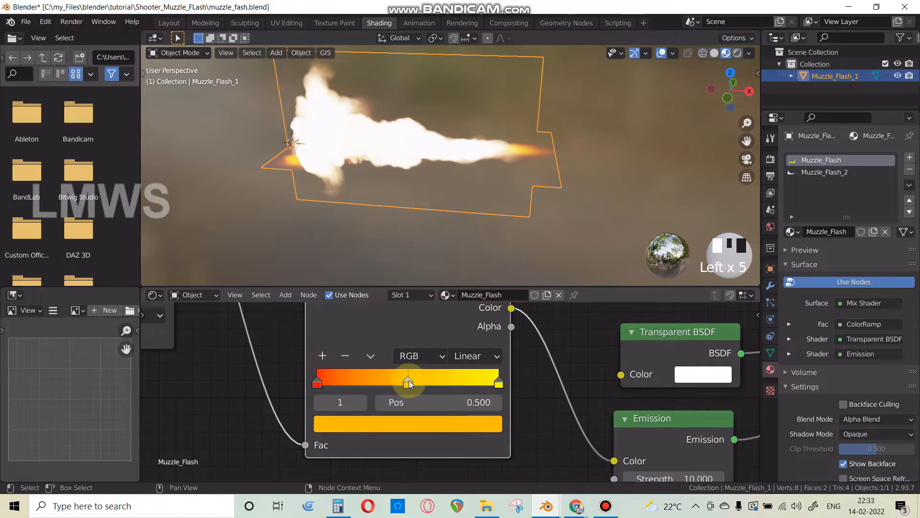
{"action": "left_click", "coordinate": [317, 384]}
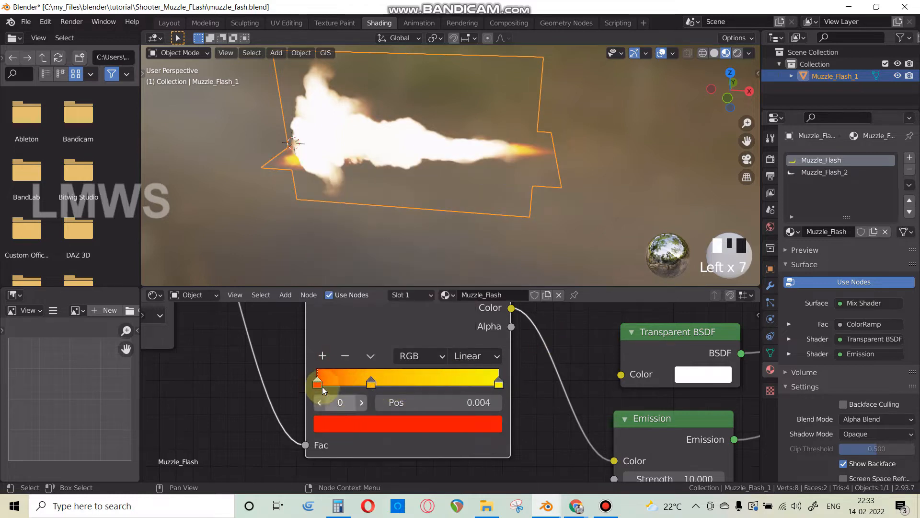
{"action": "left_click", "coordinate": [322, 422]}
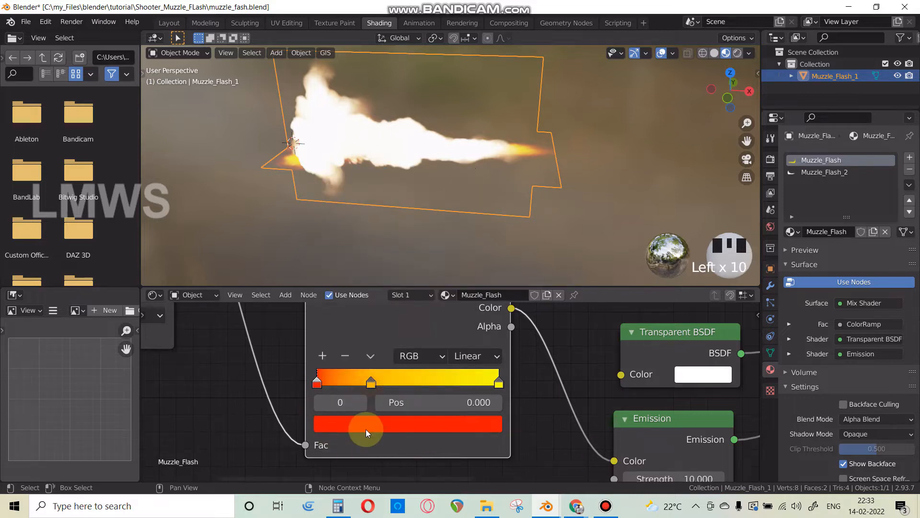
{"action": "left_click", "coordinate": [366, 430]}
{"action": "left_click", "coordinate": [372, 299]}
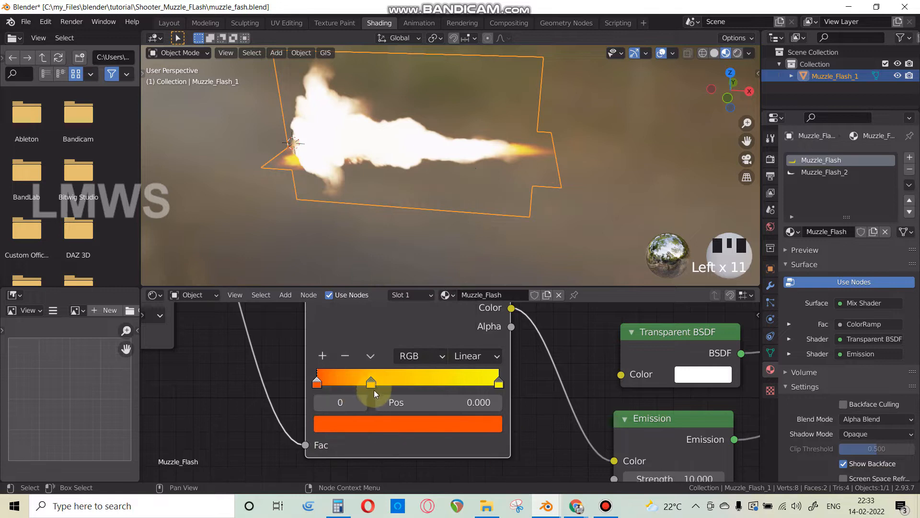
{"action": "left_click", "coordinate": [347, 422]}
{"action": "left_click", "coordinate": [383, 303]}
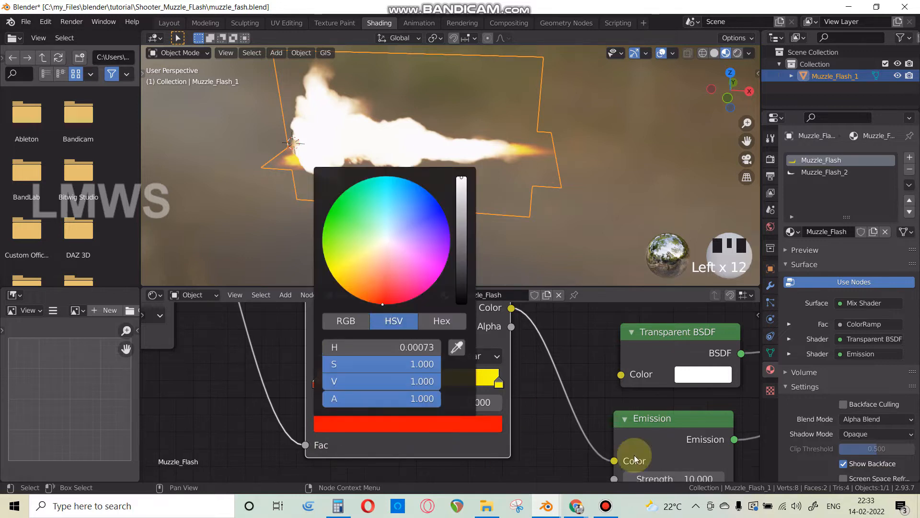
Step: Change the colour of the ramp stop at 0.297 to a redder orange
{"action": "left_click", "coordinate": [370, 380]}
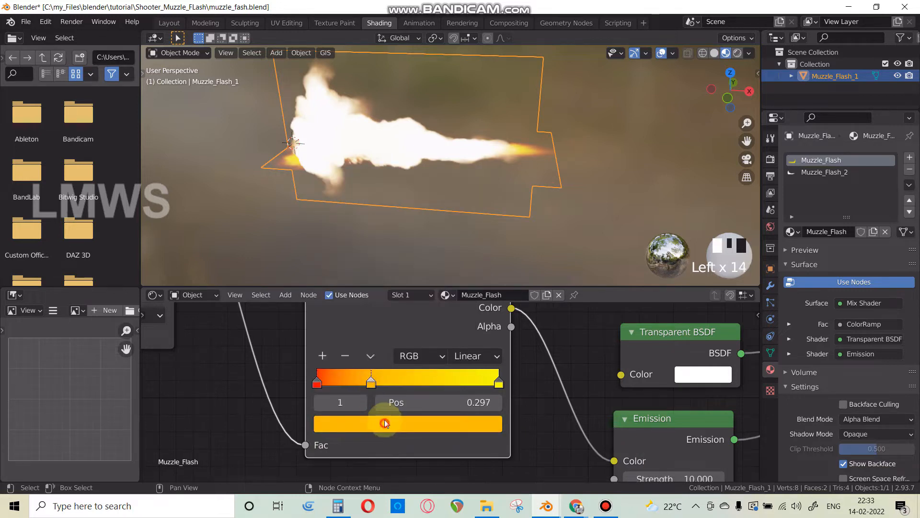
{"action": "left_click", "coordinate": [385, 422]}
{"action": "left_click", "coordinate": [373, 294]}
{"action": "left_click", "coordinate": [515, 398]}
Step: Add another ramp stop, place it at position 0.612, and colour it orange
{"action": "left_click", "coordinate": [323, 355]}
{"action": "left_click_drag", "start_coordinate": [345, 384], "coordinate": [434, 394]}
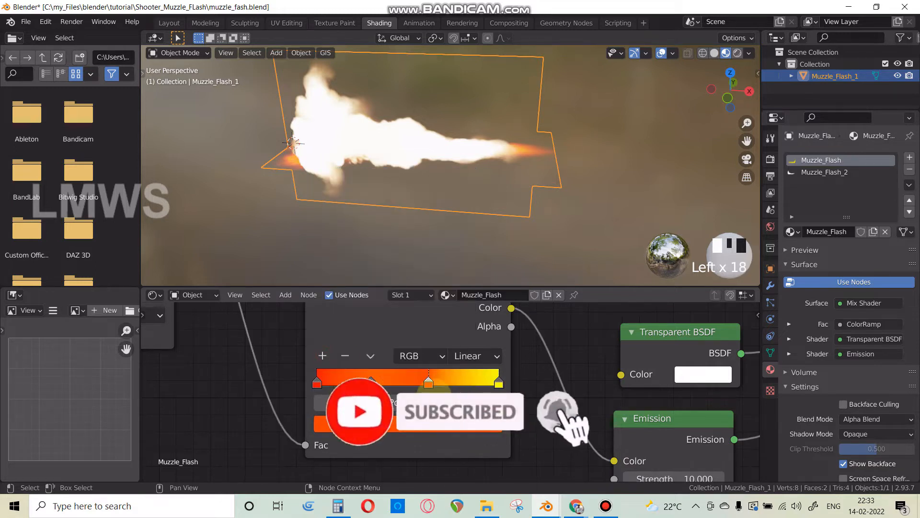
{"action": "left_click", "coordinate": [421, 425]}
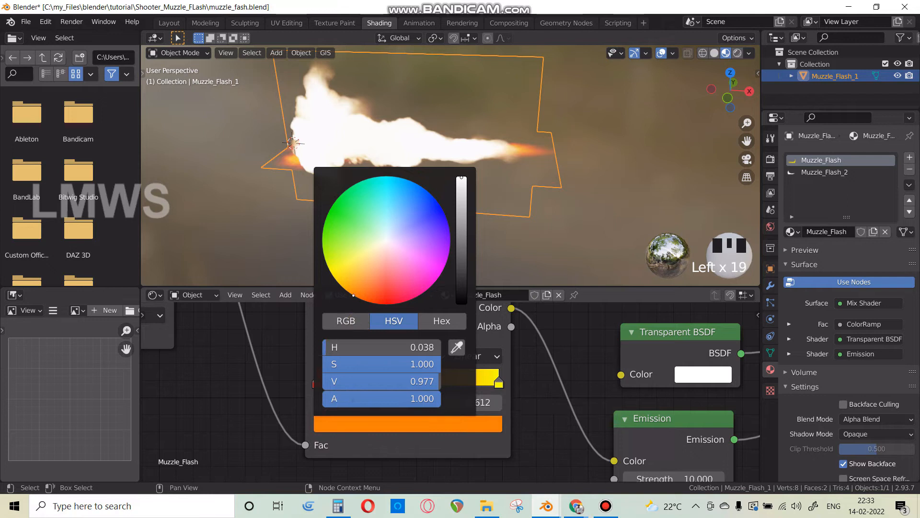
{"action": "left_click", "coordinate": [534, 365]}
Step: Add a further ramp stop at position 0.792 and colour it yellowish orange
{"action": "left_click", "coordinate": [323, 355]}
{"action": "left_click_drag", "start_coordinate": [400, 382], "coordinate": [463, 382]}
{"action": "left_click", "coordinate": [454, 421]}
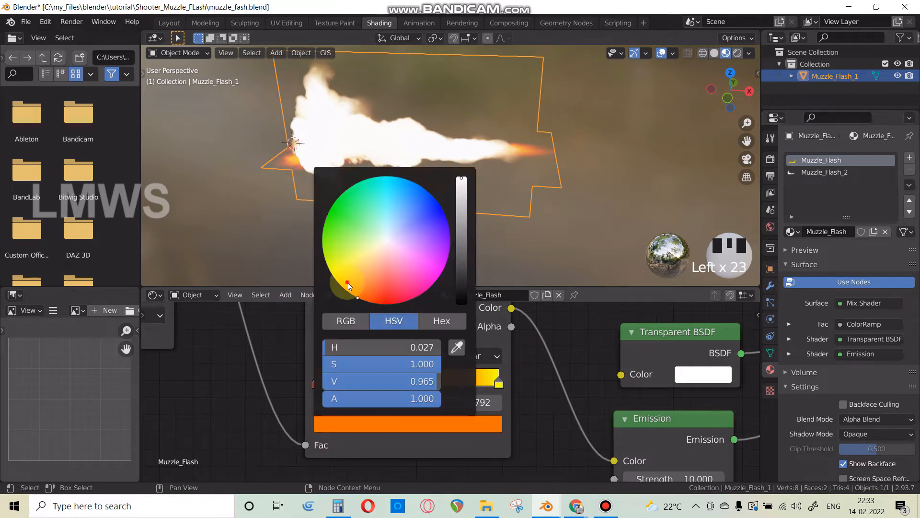
{"action": "left_click_drag", "start_coordinate": [347, 282], "coordinate": [346, 292]}
{"action": "scroll", "coordinate": [520, 416], "scroll_direction": "down", "scroll_amount": 3}
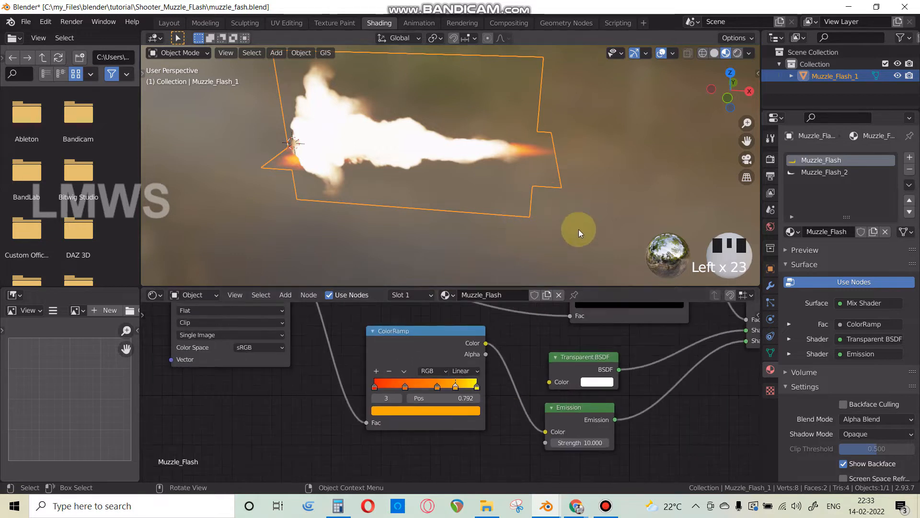
Step: Copy the fire-coloured ColorRamp into the Muzzle_Flash_2 material and insert it between the image texture, moved farther away, and the Emission
{"action": "middle_click_drag", "start_coordinate": [579, 229], "coordinate": [558, 241]}
{"action": "left_click", "coordinate": [429, 339]}
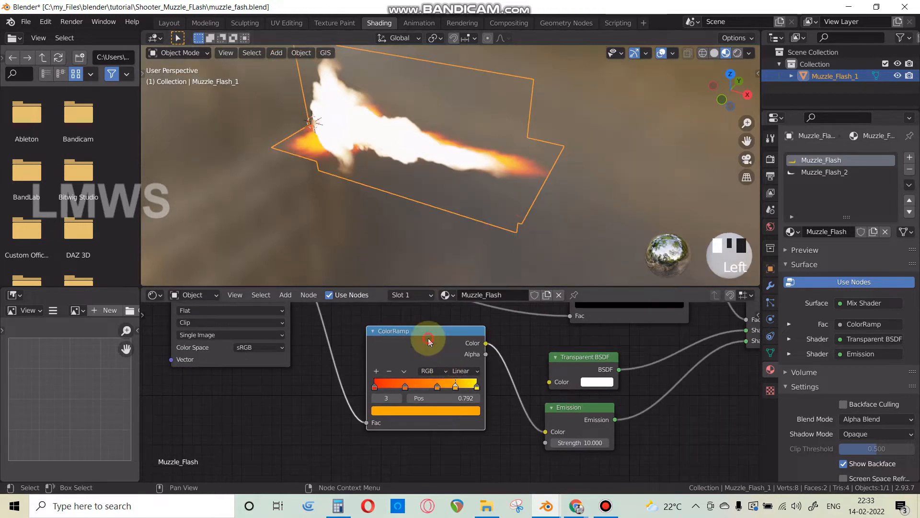
{"action": "left_click", "coordinate": [857, 176]}
{"action": "scroll", "coordinate": [493, 386], "scroll_direction": "down", "scroll_amount": 3}
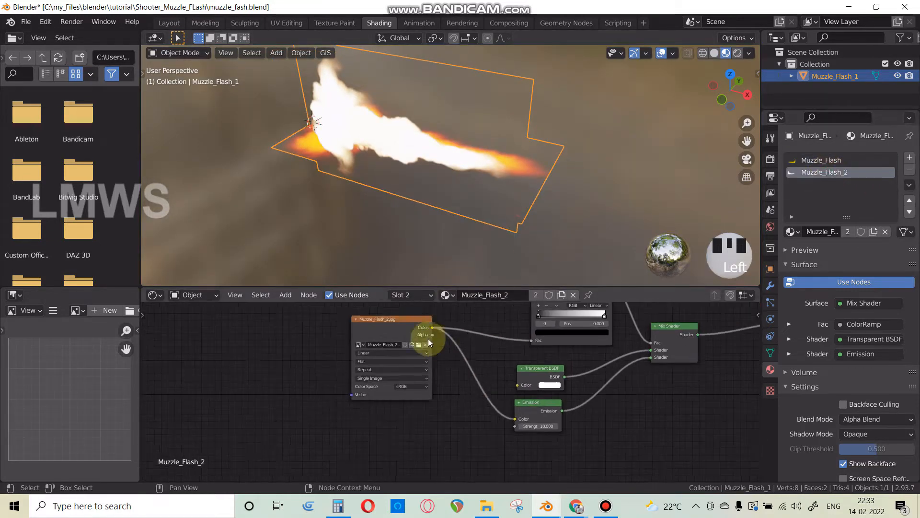
{"action": "left_click_drag", "start_coordinate": [428, 339], "coordinate": [239, 312]}
{"action": "key", "text": "ctrl+v"}
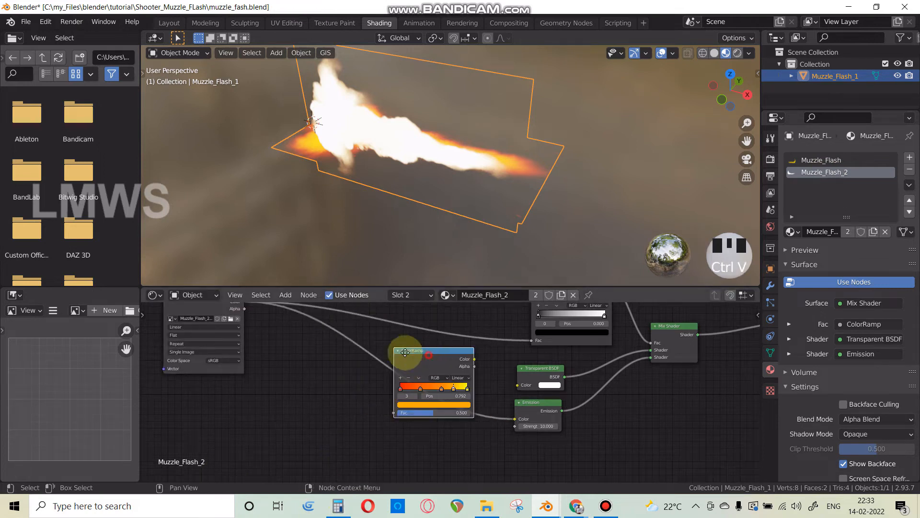
{"action": "left_click", "coordinate": [431, 366]}
{"action": "middle_click_drag", "start_coordinate": [499, 181], "coordinate": [480, 230]}
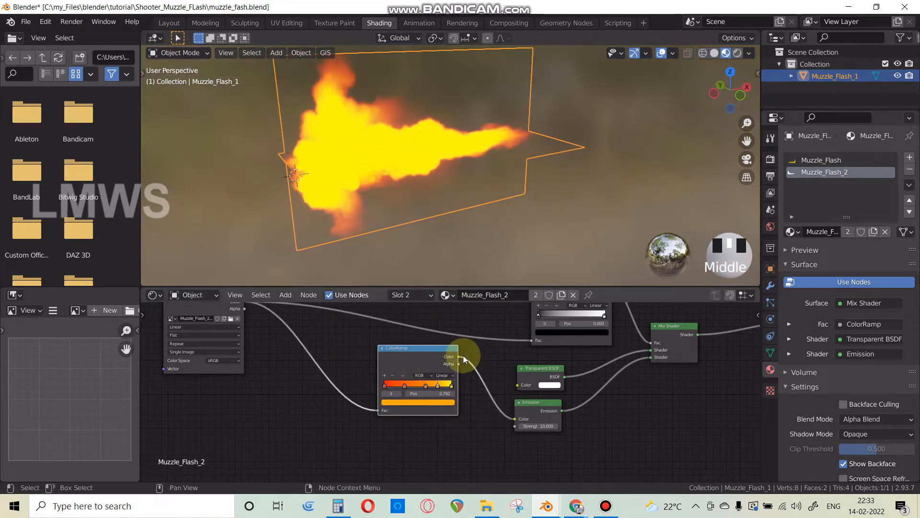
Step: In the Muzzle_Flash_2 ramp, replace the 0.792 stop by moving the yellow end stop to 0.848 and adding a new stop
{"action": "scroll", "coordinate": [451, 390], "scroll_direction": "up", "scroll_amount": 2}
{"action": "left_click", "coordinate": [454, 384]}
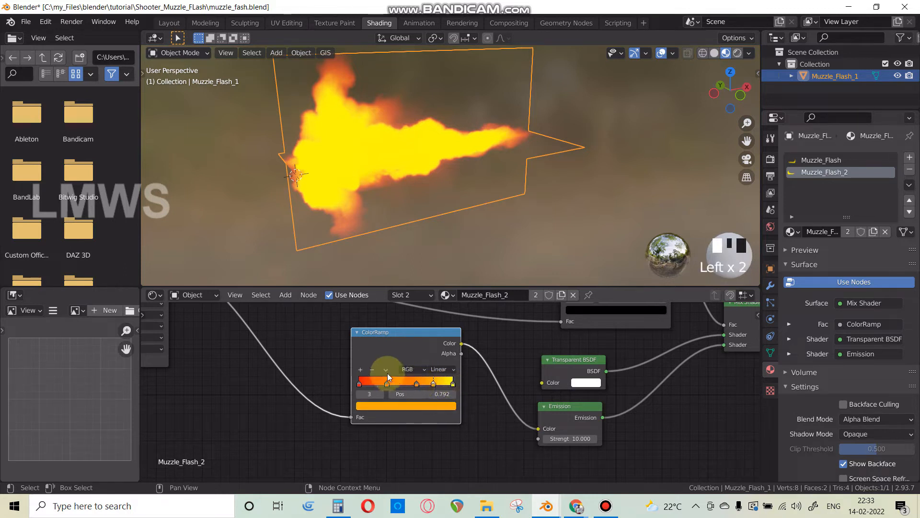
{"action": "left_click", "coordinate": [373, 369]}
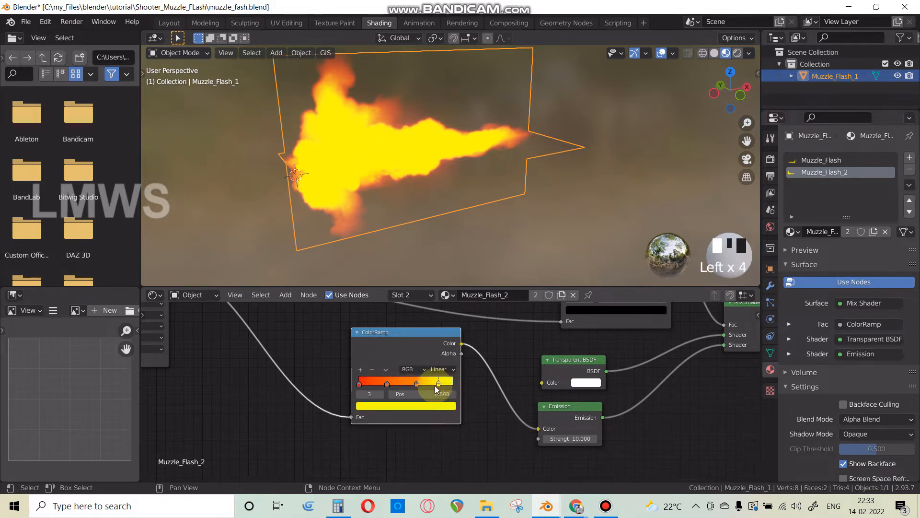
{"action": "left_click", "coordinate": [360, 369]}
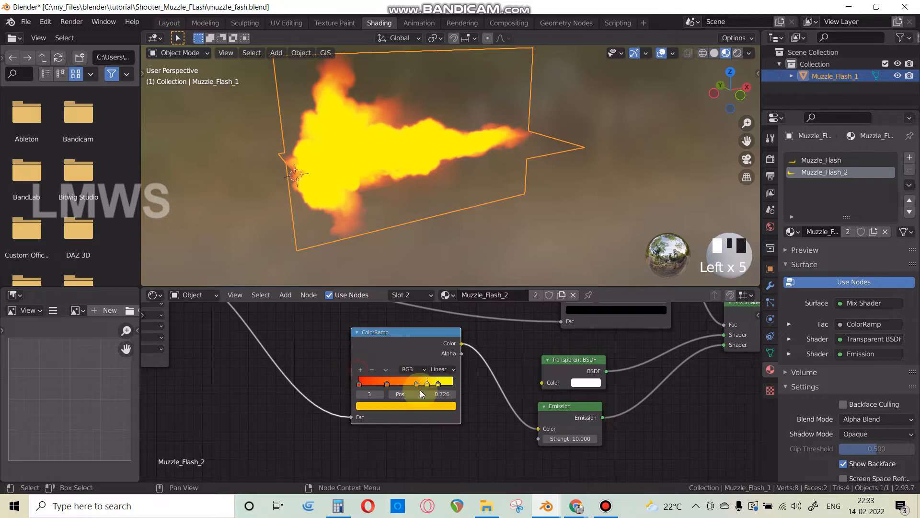
Step: Place the new Muzzle_Flash_2 ramp stop at 1.000 and colour it pale yellow-orange with hue 0.109, saturation 0.644 and value 0.942
{"action": "left_click", "coordinate": [444, 406]}
{"action": "left_click", "coordinate": [381, 321]}
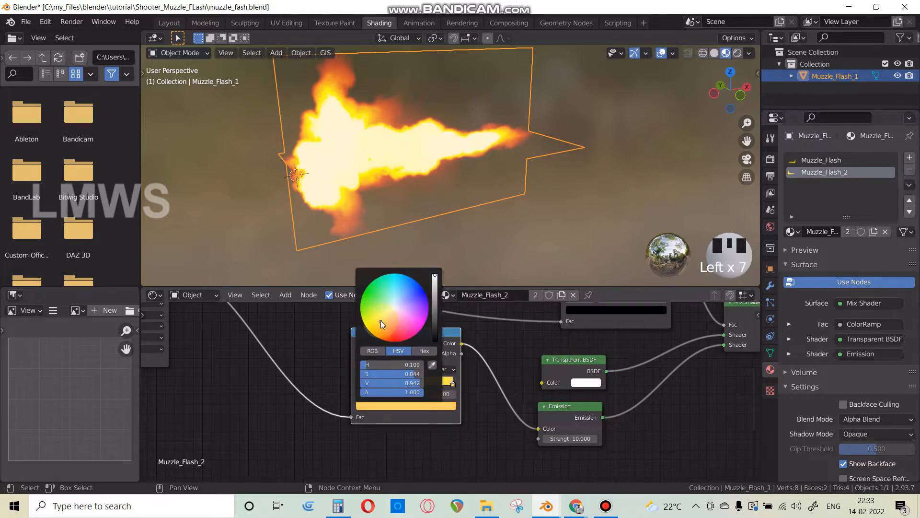
{"action": "middle_click_drag", "start_coordinate": [569, 204], "coordinate": [489, 182]}
{"action": "left_click", "coordinate": [485, 332]}
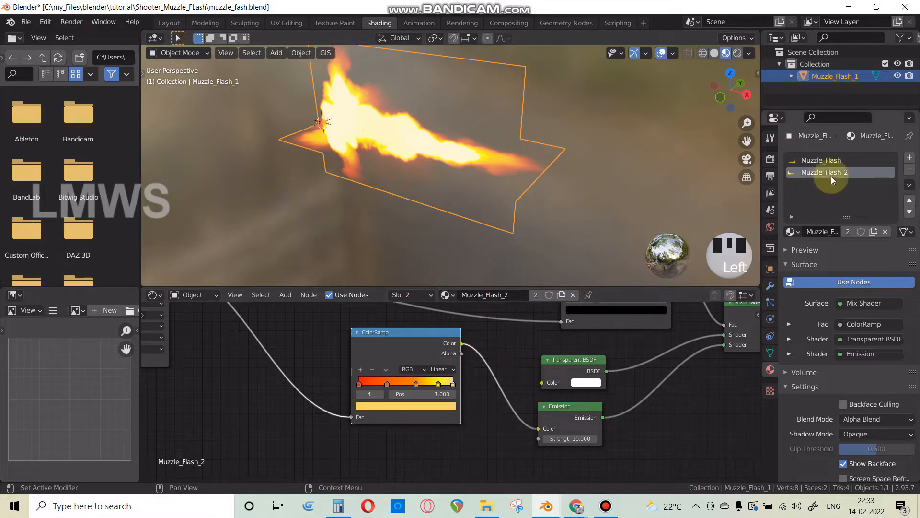
Step: In the Muzzle_Flash ramp, recolour the 0.792 stop with the yellow sampled from the end stop, and save the file
{"action": "left_click", "coordinate": [824, 160]}
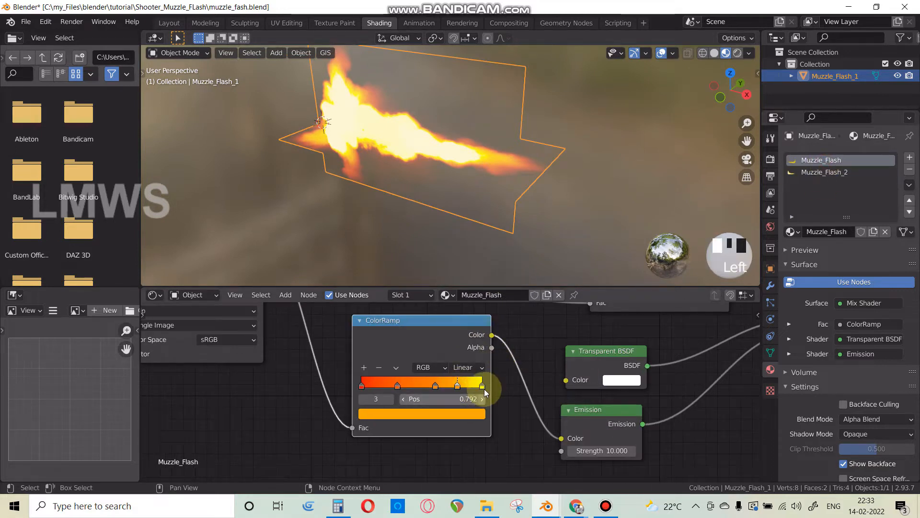
{"action": "left_click", "coordinate": [448, 413]}
{"action": "left_click", "coordinate": [476, 376]}
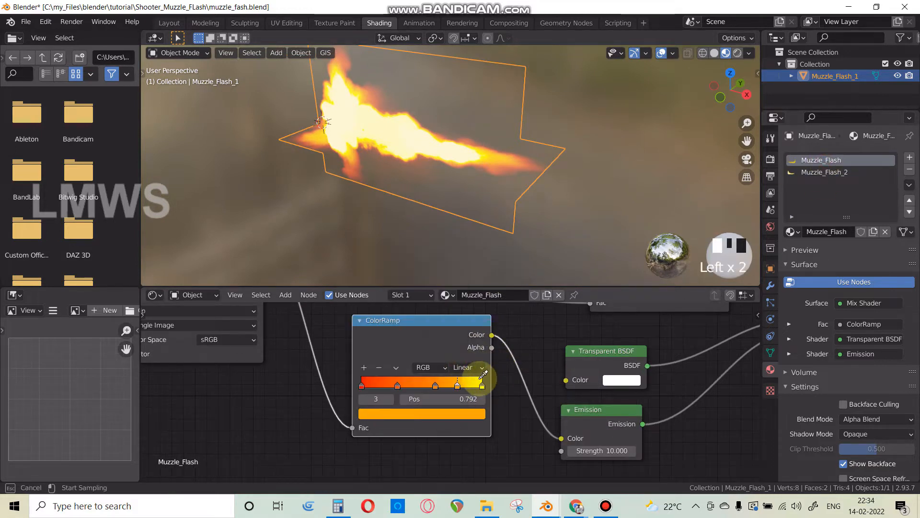
{"action": "left_click", "coordinate": [481, 379]}
{"action": "left_click", "coordinate": [472, 414]}
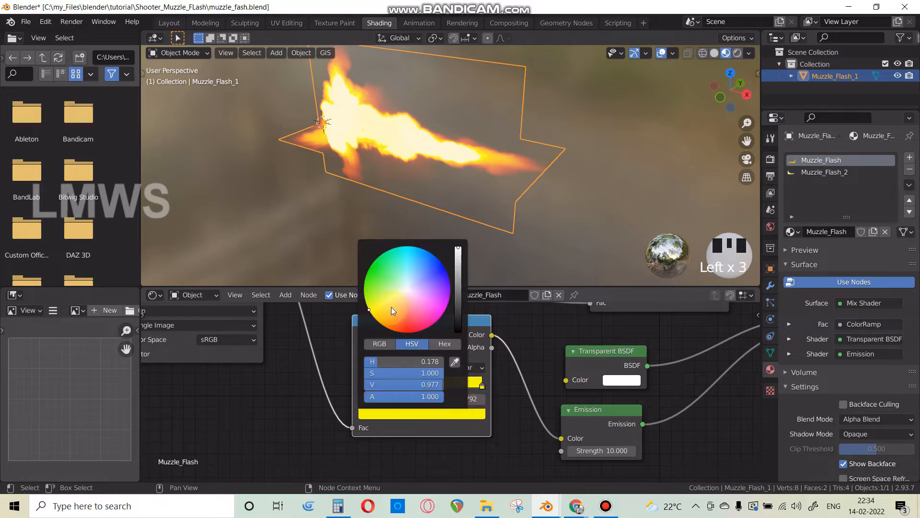
{"action": "left_click", "coordinate": [568, 193]}
{"action": "middle_click_drag", "start_coordinate": [568, 193], "coordinate": [614, 210]}
{"action": "mouse_move", "coordinate": [556, 156]}
{"action": "middle_mouse_down"}
{"action": "mouse_move", "coordinate": [545, 179]}
{"action": "mouse_move", "coordinate": [493, 183]}
{"action": "middle_mouse_up"}
Step: In the Layout workspace, select Muzzle_Flash_1 and display it with Material Preview shading
{"action": "left_click", "coordinate": [168, 22]}
{"action": "scroll", "coordinate": [470, 246], "scroll_direction": "up", "scroll_amount": 3}
{"action": "scroll", "coordinate": [452, 246], "scroll_direction": "down", "scroll_amount": 4}
{"action": "middle_click_drag", "start_coordinate": [453, 245], "coordinate": [479, 180]}
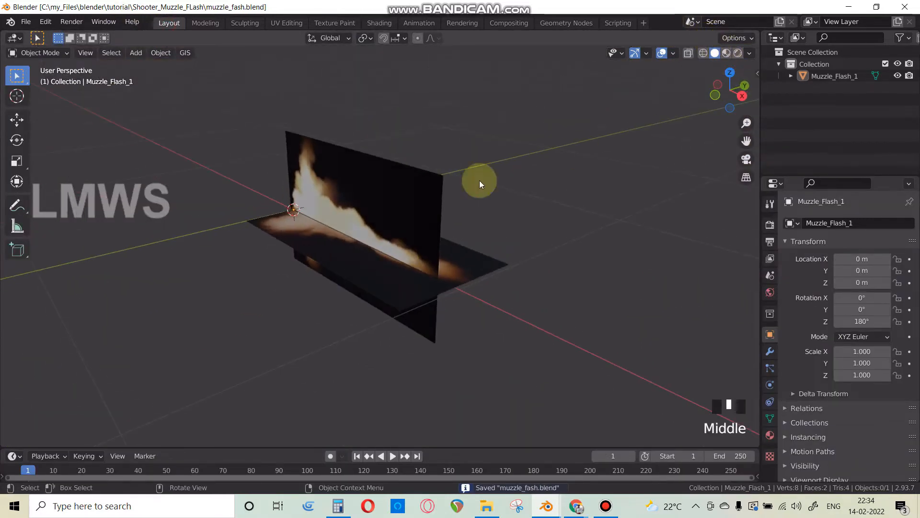
{"action": "left_click", "coordinate": [402, 188]}
{"action": "left_click", "coordinate": [729, 52]}
{"action": "scroll", "coordinate": [398, 235], "scroll_direction": "up", "scroll_amount": 1}
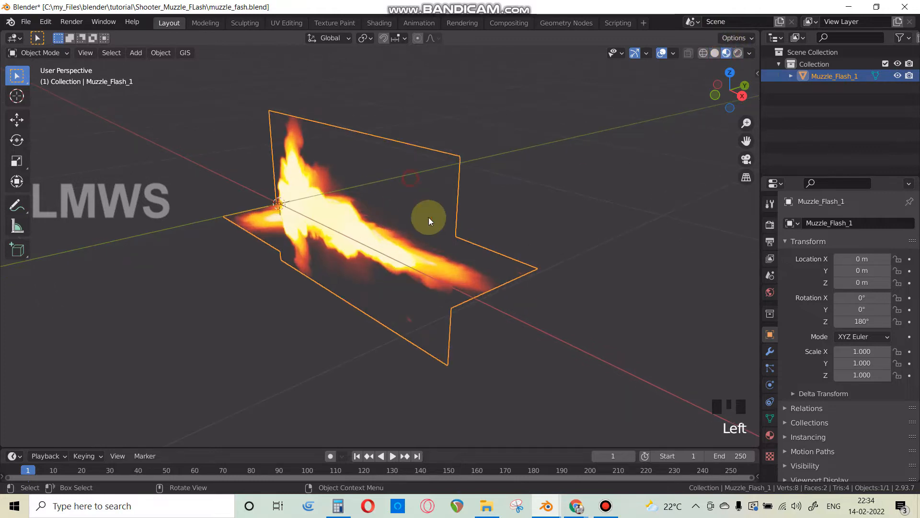
Step: Enter Edit Mode on Muzzle_Flash_1 with nothing selected and set the transform pivot point to the 3D Cursor
{"action": "key", "text": "Tab"}
{"action": "middle_click_drag", "start_coordinate": [470, 220], "coordinate": [464, 231]}
{"action": "key", "text": "alt+a"}
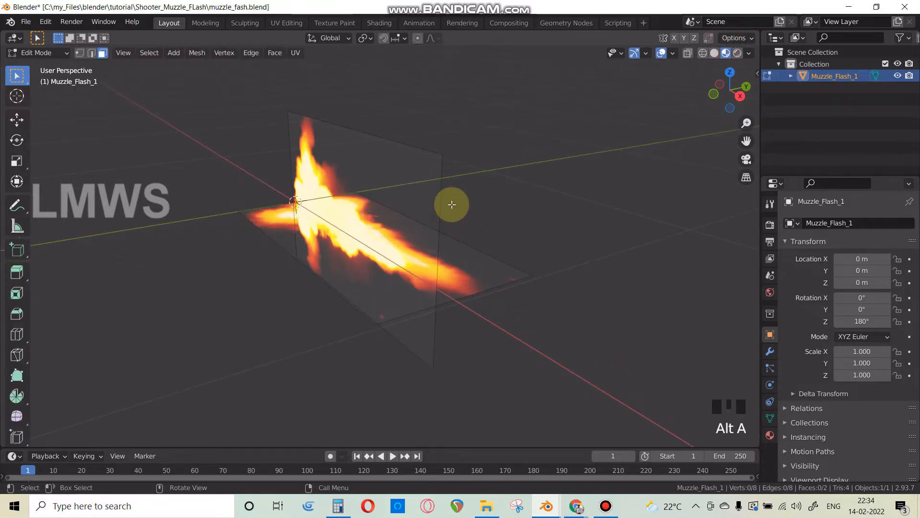
{"action": "middle_click_drag", "start_coordinate": [369, 212], "coordinate": [384, 76]}
{"action": "left_click", "coordinate": [365, 39]}
{"action": "left_click", "coordinate": [378, 65]}
{"action": "middle_click_drag", "start_coordinate": [447, 206], "coordinate": [346, 287]}
{"action": "middle_click_drag", "start_coordinate": [328, 324], "coordinate": [455, 176]}
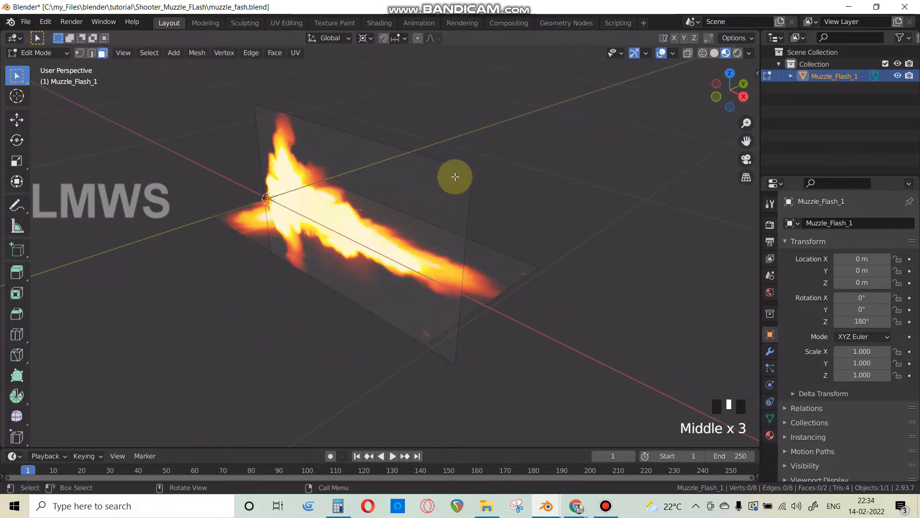
Step: Duplicate the vertical flash plane in place, rotate the copy about 60° around the global X axis, and deselect everything
{"action": "key", "text": "l"}
{"action": "middle_click_drag", "start_coordinate": [493, 232], "coordinate": [573, 267]}
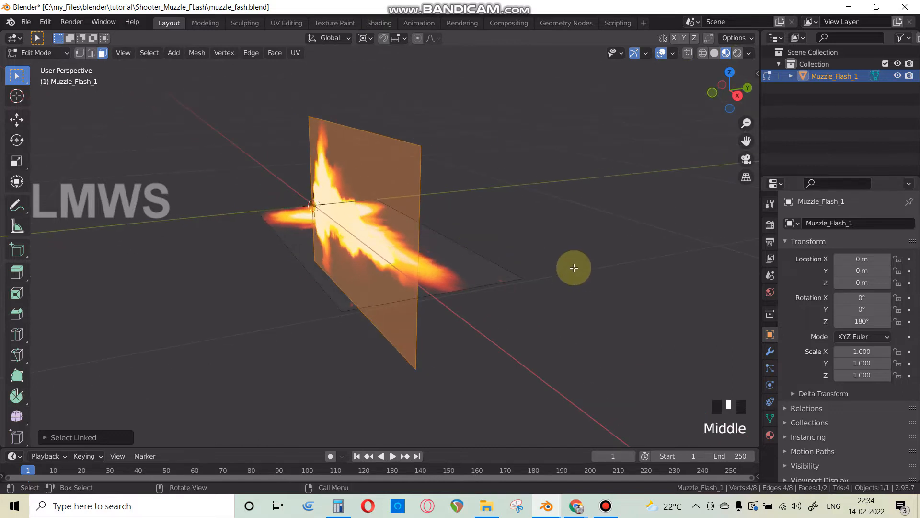
{"action": "key", "text": "shift+d"}
{"action": "right_click", "coordinate": [575, 273]}
{"action": "key", "text": "r"}
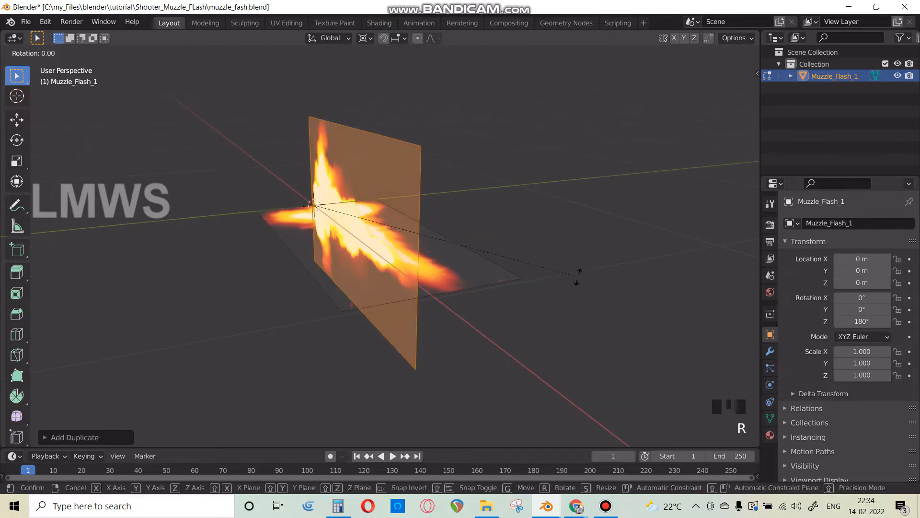
{"action": "key", "text": "x"}
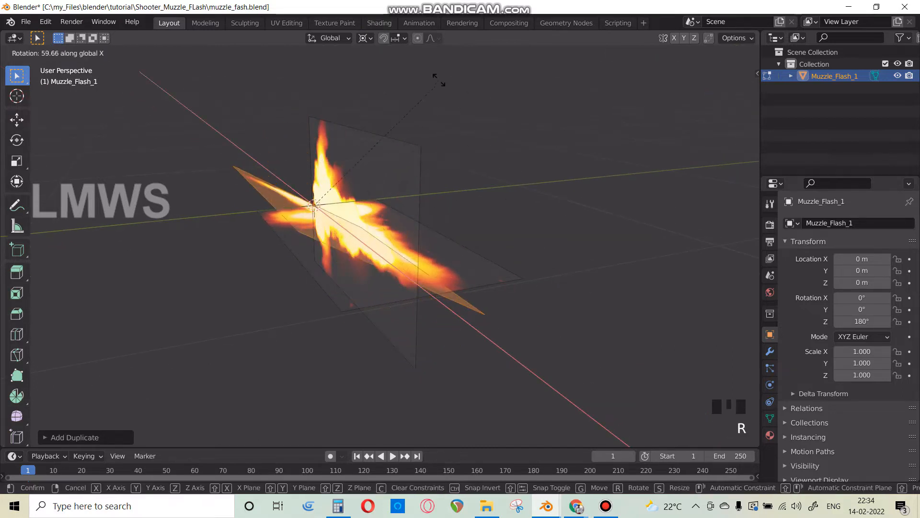
{"action": "left_click", "coordinate": [436, 97]}
{"action": "key", "text": "alt+a"}
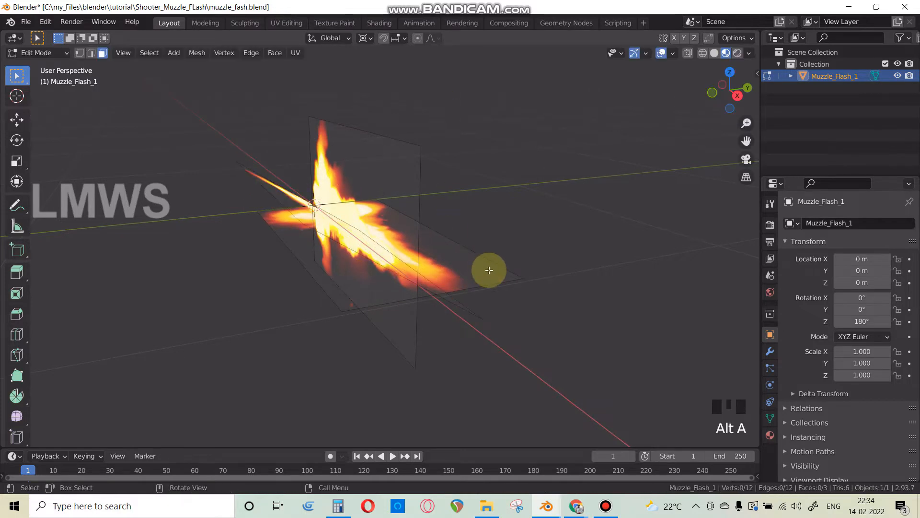
Step: Duplicate the horizontal flash plane in place, rotate the copy around the global X axis, return to Object Mode, and save the file
{"action": "key", "text": "l"}
{"action": "key", "text": "shift+d"}
{"action": "right_click", "coordinate": [544, 317]}
{"action": "key", "text": "r"}
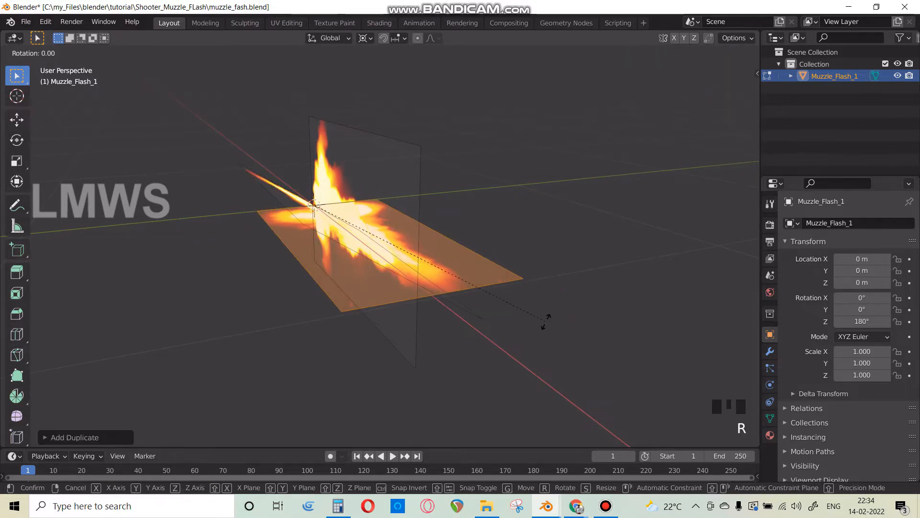
{"action": "key", "text": "x"}
{"action": "left_click", "coordinate": [483, 169]}
{"action": "key", "text": "Tab"}
{"action": "middle_click_drag", "start_coordinate": [430, 287], "coordinate": [464, 223]}
{"action": "left_click", "coordinate": [497, 258]}
{"action": "scroll", "coordinate": [456, 245], "scroll_direction": "up", "scroll_amount": 1}
{"action": "scroll", "coordinate": [507, 249], "scroll_direction": "down", "scroll_amount": 2}
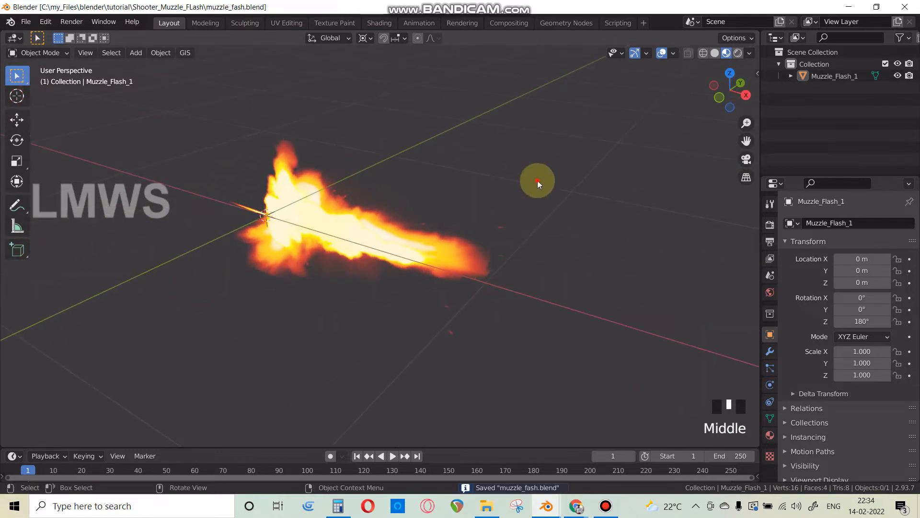
Step: Switch to the Shooter_Muzzle_Flash.blend window and examine how the character holds and aims the gun
{"action": "mouse_move", "coordinate": [547, 506]}
{"action": "left_click", "coordinate": [481, 454]}
{"action": "scroll", "coordinate": [340, 282], "scroll_direction": "down", "scroll_amount": 6}
{"action": "scroll", "coordinate": [342, 287], "scroll_direction": "up", "scroll_amount": 2}
{"action": "middle_click_drag", "start_coordinate": [342, 286], "coordinate": [399, 273]}
{"action": "scroll", "coordinate": [390, 282], "scroll_direction": "up", "scroll_amount": 3}
{"action": "scroll", "coordinate": [398, 274], "scroll_direction": "down", "scroll_amount": 2}
{"action": "scroll", "coordinate": [398, 271], "scroll_direction": "up", "scroll_amount": 2}
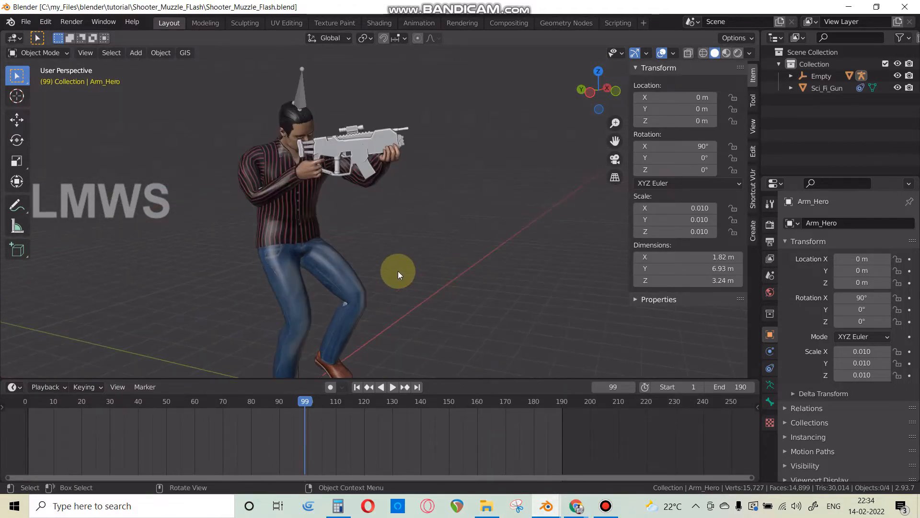
{"action": "scroll", "coordinate": [387, 211], "scroll_direction": "down", "scroll_amount": 2}
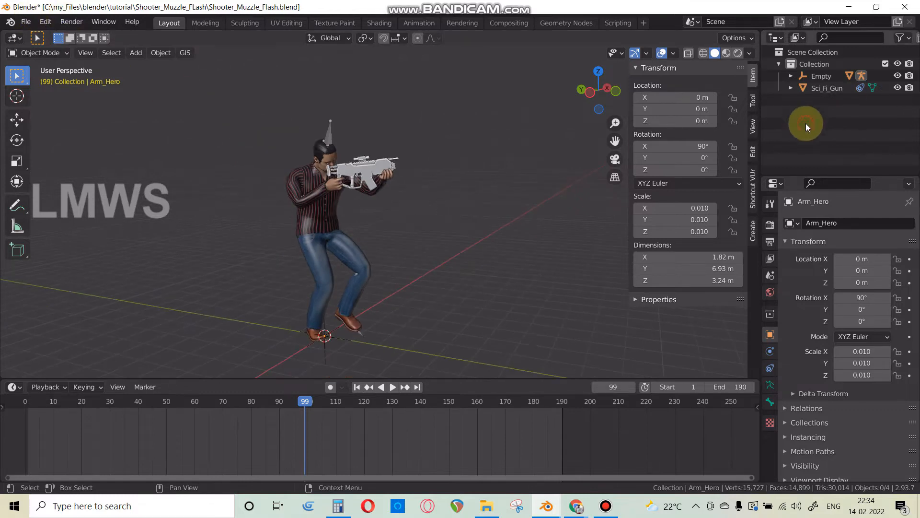
{"action": "scroll", "coordinate": [336, 222], "scroll_direction": "down", "scroll_amount": 2}
{"action": "left_click", "coordinate": [26, 22]}
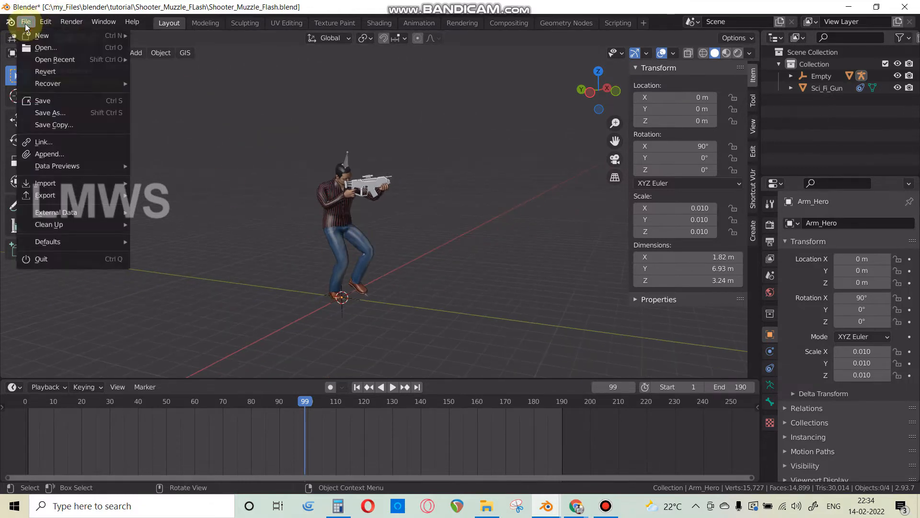
{"action": "left_click", "coordinate": [49, 104]}
Step: Switch back to the muzzle_fash.blend window, select Muzzle_Flash_1, display its transform values in the sidebar, and save the file
{"action": "mouse_move", "coordinate": [550, 513]}
{"action": "left_click", "coordinate": [579, 467]}
{"action": "double_click", "coordinate": [462, 230]}
{"action": "key", "text": "n"}
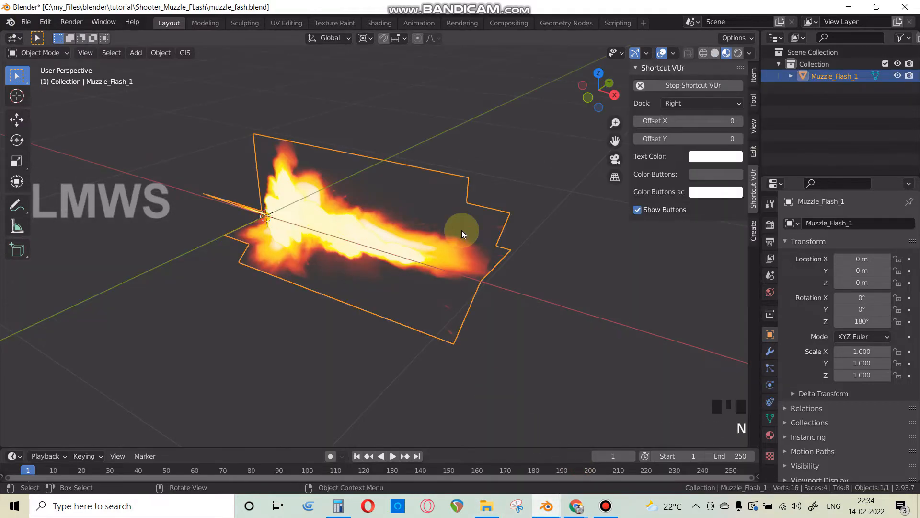
{"action": "left_click", "coordinate": [753, 80]}
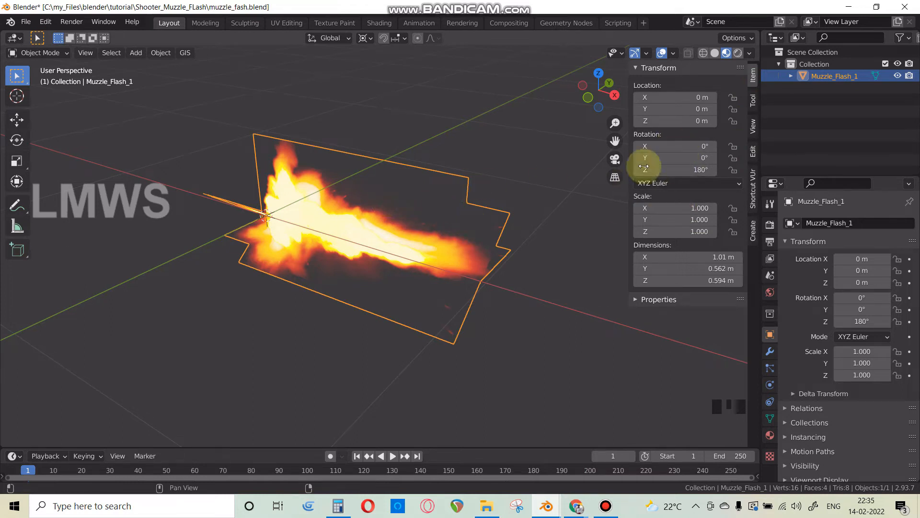
{"action": "middle_click_drag", "start_coordinate": [450, 229], "coordinate": [442, 231], "text": "ctrl"}
{"action": "scroll", "coordinate": [413, 261], "scroll_direction": "up", "scroll_amount": 3}
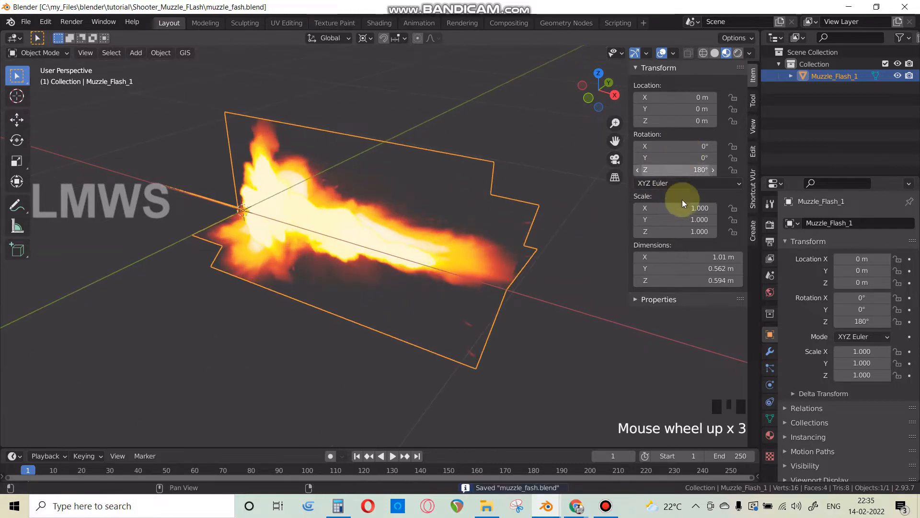
Step: Try a Z rotation of 0° on Muzzle_Flash_1, then restore it to 180°
{"action": "middle_click_drag", "start_coordinate": [311, 205], "coordinate": [275, 253]}
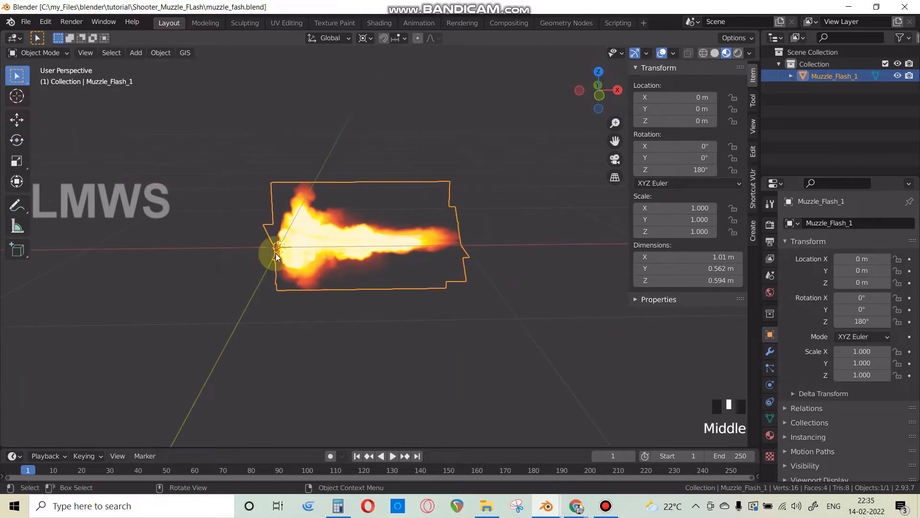
{"action": "middle_click_drag", "start_coordinate": [428, 271], "coordinate": [68, 205]}
{"action": "left_click", "coordinate": [677, 163]}
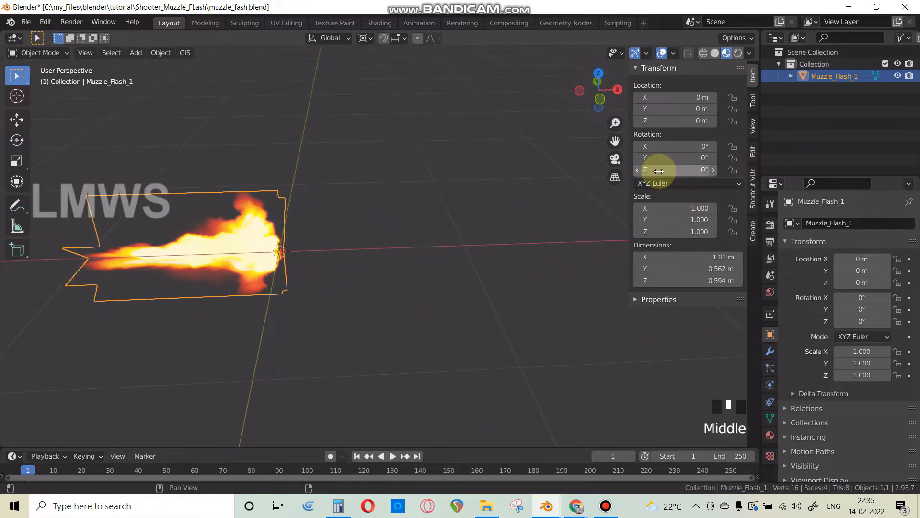
{"action": "type", "text": "180"}
{"action": "left_click", "coordinate": [640, 162]}
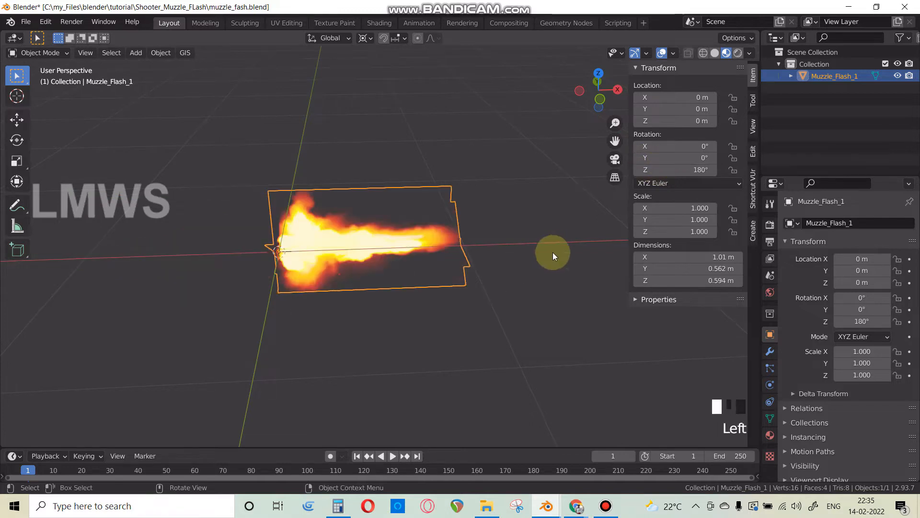
Step: Apply the rotation of Muzzle_Flash_1 and deselect the object
{"action": "key", "text": "KP_7"}
{"action": "key", "text": "KP_1"}
{"action": "scroll", "coordinate": [501, 299], "scroll_direction": "down", "scroll_amount": 2}
{"action": "middle_click_drag", "start_coordinate": [489, 288], "coordinate": [453, 298]}
{"action": "middle_click_drag", "start_coordinate": [451, 274], "coordinate": [446, 299]}
{"action": "left_click", "coordinate": [597, 158]}
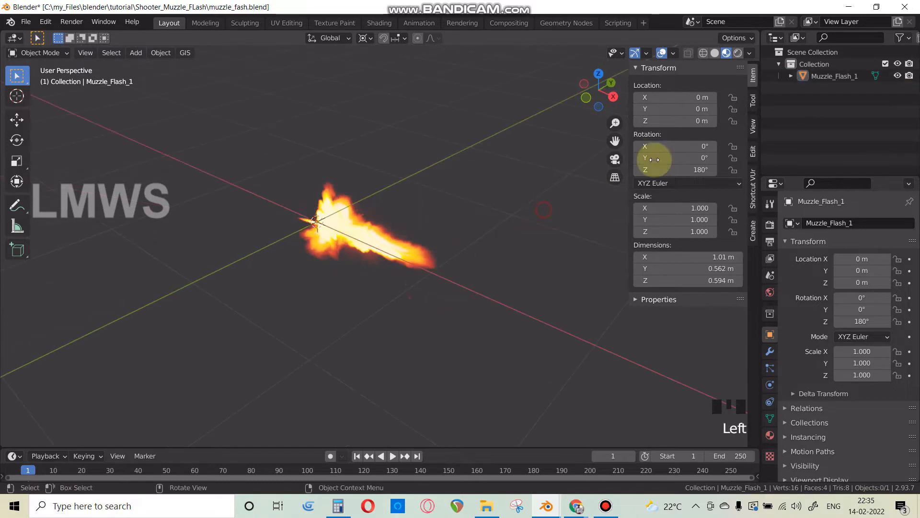
{"action": "left_click", "coordinate": [420, 248]}
{"action": "scroll", "coordinate": [427, 253], "scroll_direction": "up", "scroll_amount": 2}
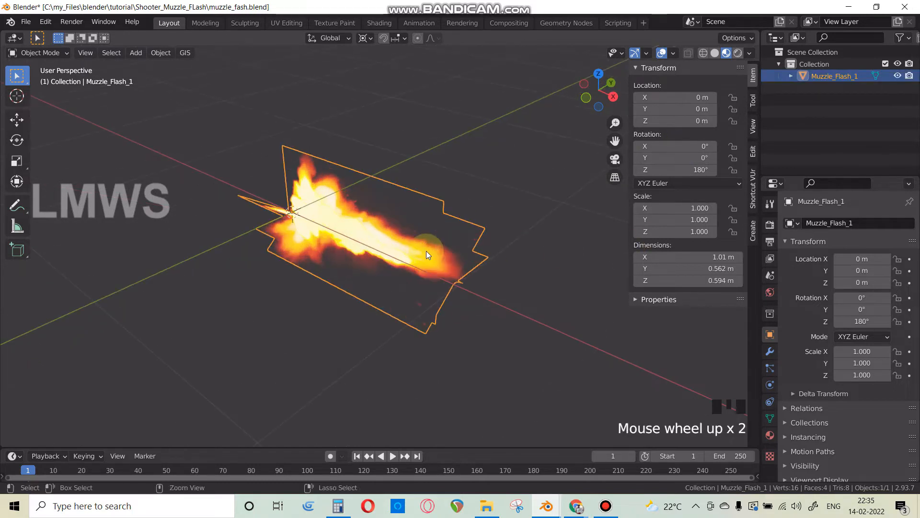
{"action": "key", "text": "ctrl+a"}
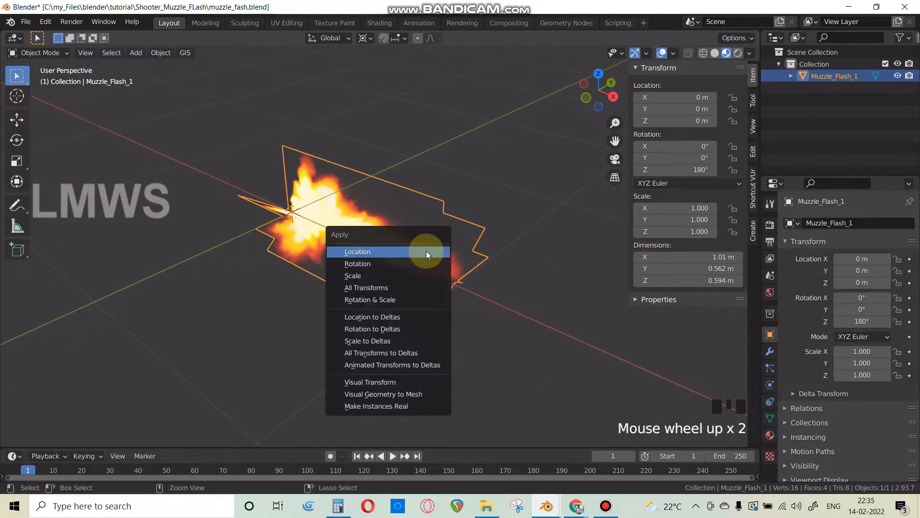
{"action": "left_click", "coordinate": [387, 264]}
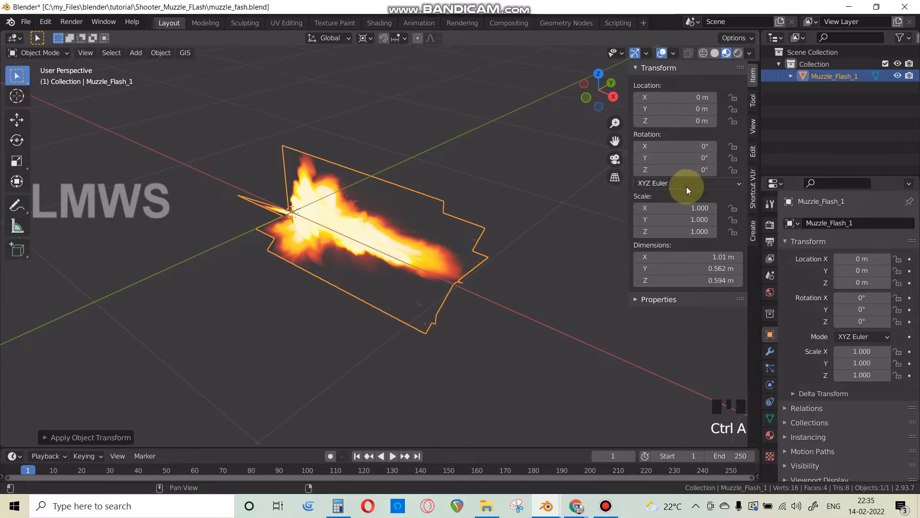
{"action": "left_click", "coordinate": [489, 180]}
Step: Switch to the Blender window containing Shooter_Muzzle_Flash.blend
{"action": "left_click", "coordinate": [547, 505]}
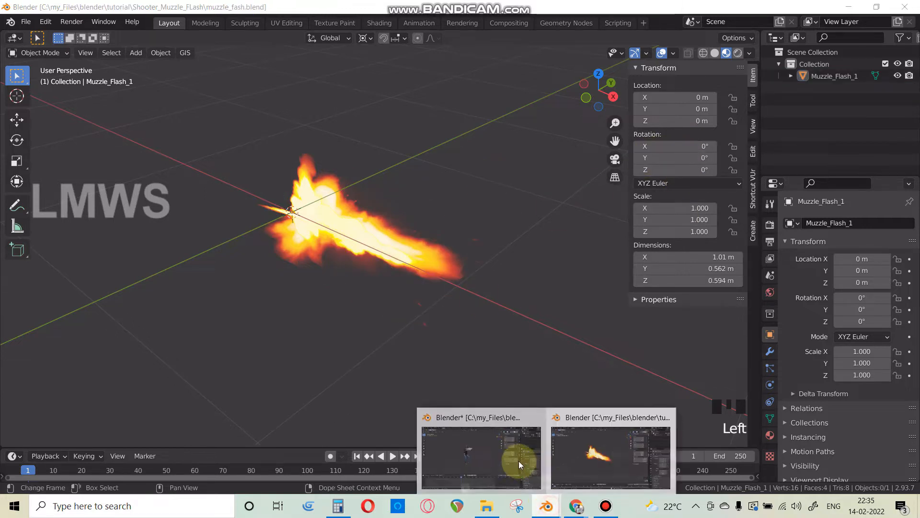
{"action": "left_click", "coordinate": [475, 447]}
{"action": "scroll", "coordinate": [412, 260], "scroll_direction": "up", "scroll_amount": 4}
{"action": "scroll", "coordinate": [424, 259], "scroll_direction": "down", "scroll_amount": 3}
{"action": "middle_click_drag", "start_coordinate": [424, 260], "coordinate": [436, 292]}
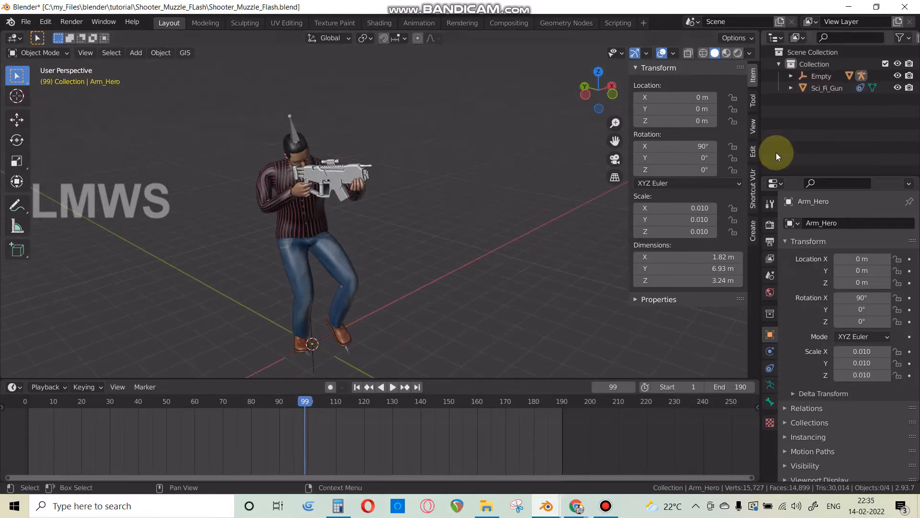
{"action": "left_click", "coordinate": [551, 508]}
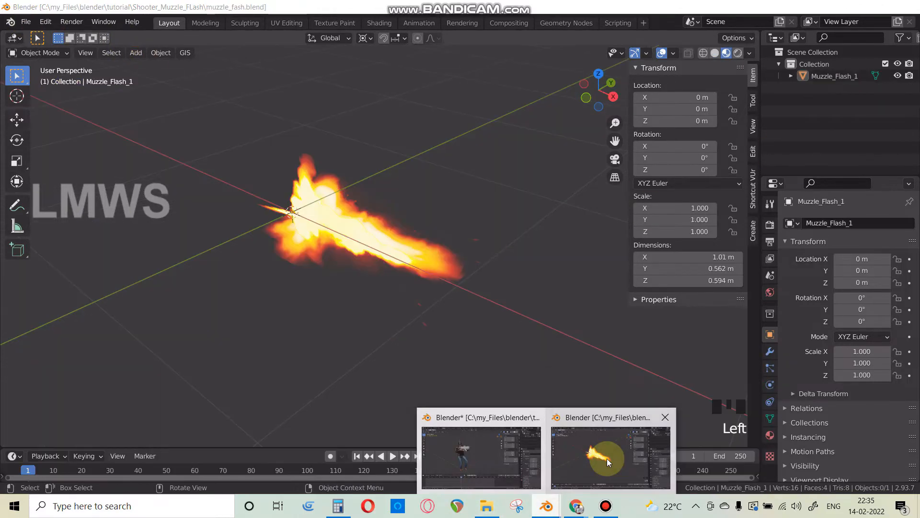
{"action": "left_click", "coordinate": [477, 453]}
Step: Append the Muzzle_Flash_1 object from muzzle_fash.blend in the Shooter_Muzzle_FLash folder into the shooter scene
{"action": "left_click", "coordinate": [26, 22]}
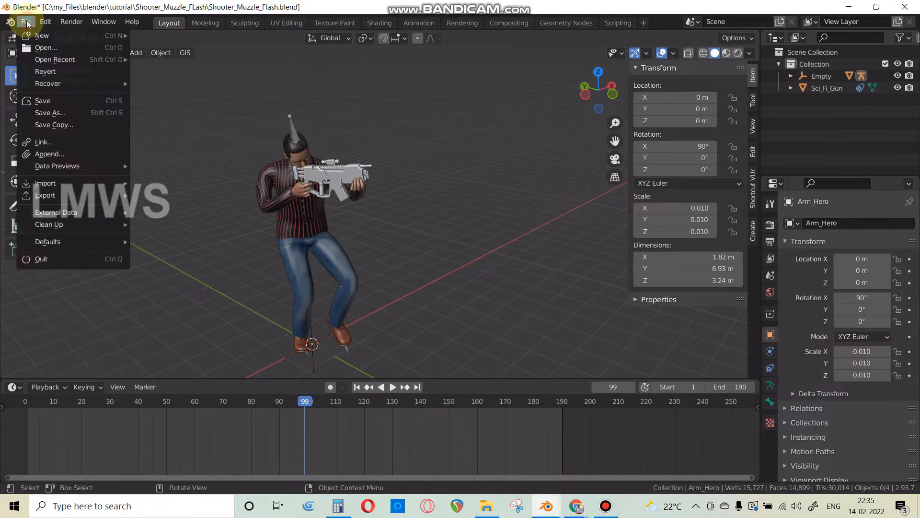
{"action": "left_click", "coordinate": [50, 152]}
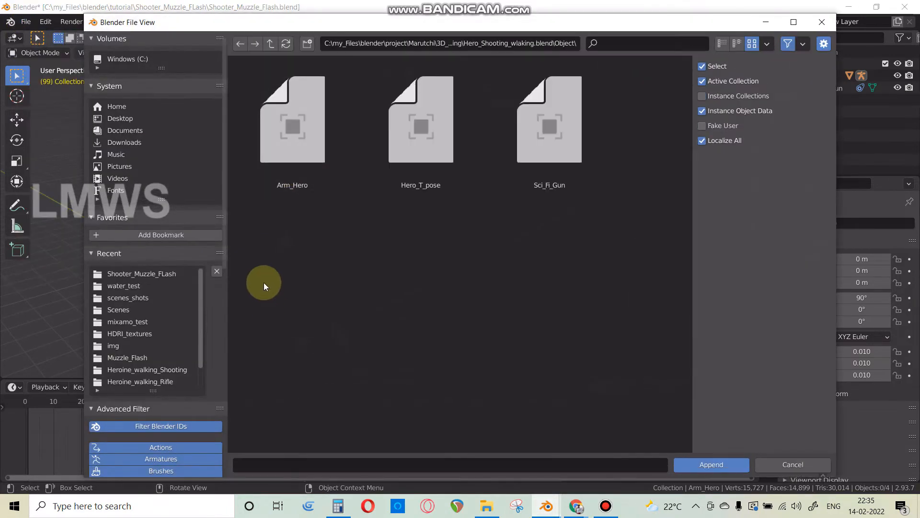
{"action": "left_click", "coordinate": [144, 274]}
{"action": "double_click", "coordinate": [281, 156]}
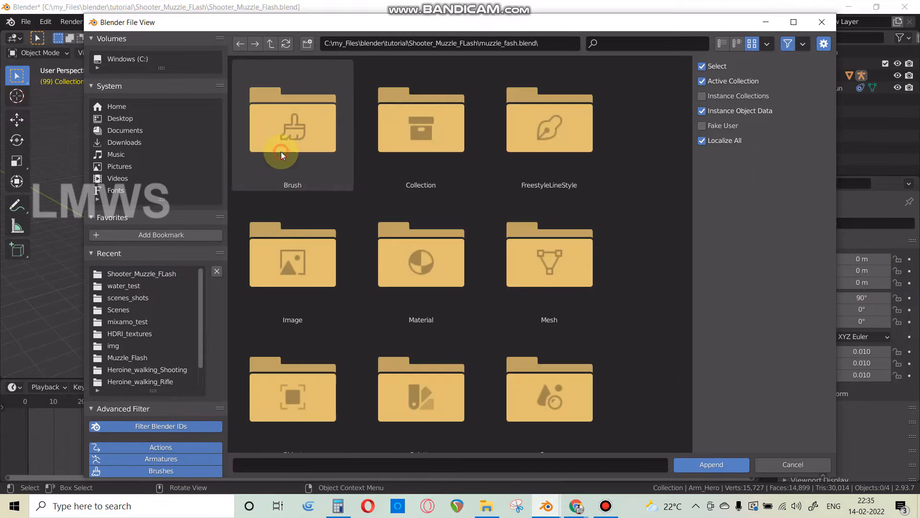
{"action": "left_click", "coordinate": [270, 43]}
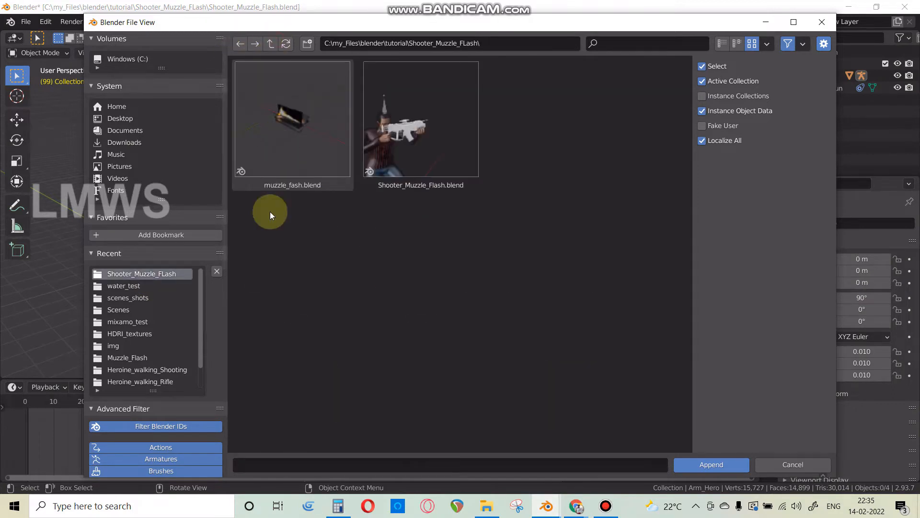
{"action": "double_click", "coordinate": [293, 144]}
{"action": "scroll", "coordinate": [447, 338], "scroll_direction": "down", "scroll_amount": 3}
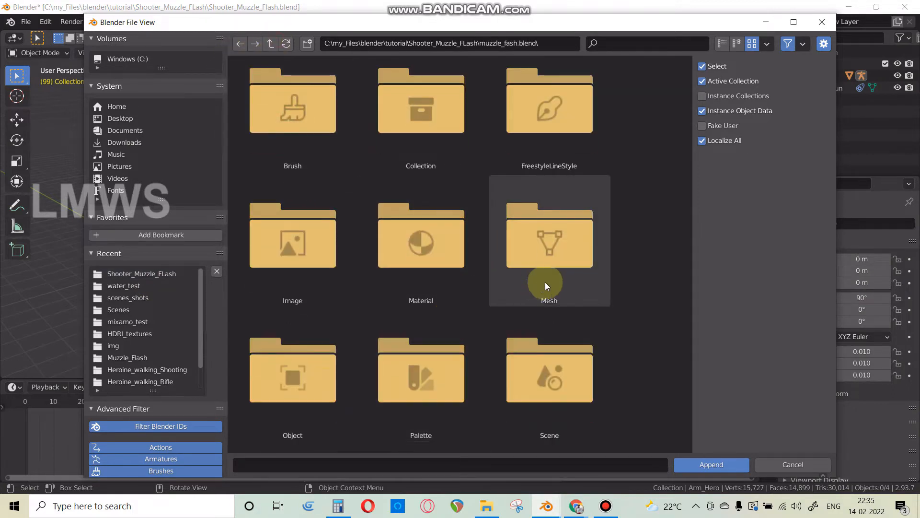
{"action": "double_click", "coordinate": [304, 354]}
{"action": "left_click", "coordinate": [310, 142]}
{"action": "left_click", "coordinate": [703, 464]}
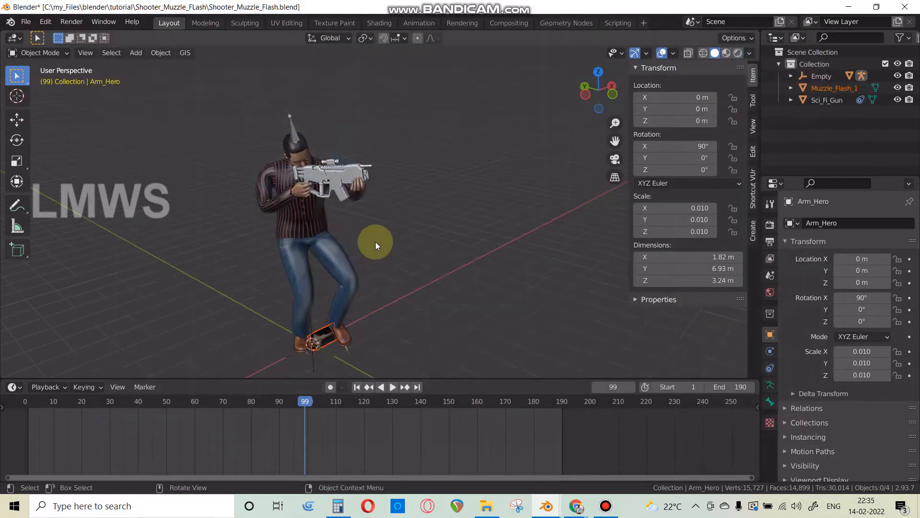
Step: Move the appended muzzle flash away from the shooter within the ground plane, keeping its Z position locked
{"action": "middle_click_drag", "start_coordinate": [383, 300], "coordinate": [409, 273], "text": "shift"}
{"action": "key", "text": "g"}
{"action": "key", "text": "shift+z"}
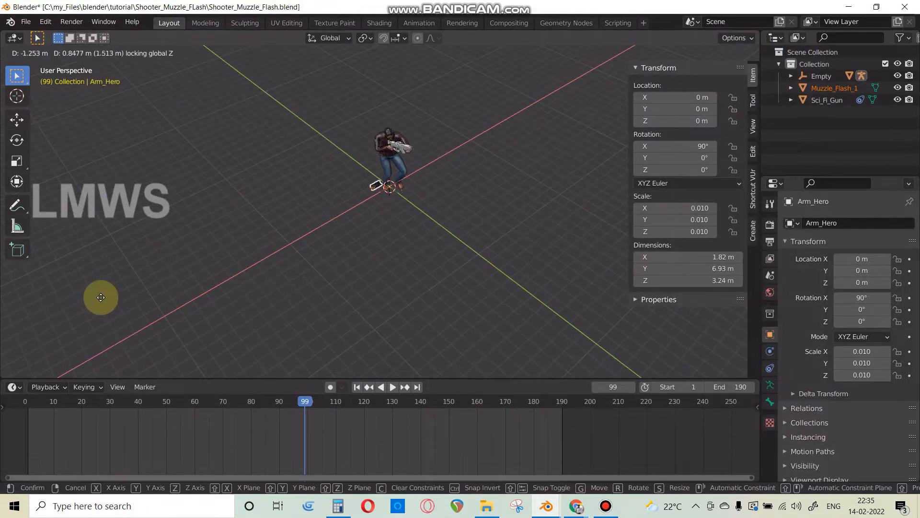
{"action": "left_click", "coordinate": [707, 325]}
Step: Select Sci_Fi_Gun, examine the open end of its barrel, and save the file
{"action": "scroll", "coordinate": [329, 294], "scroll_direction": "up", "scroll_amount": 3}
{"action": "middle_click_drag", "start_coordinate": [329, 295], "coordinate": [566, 304], "text": "shift"}
{"action": "scroll", "coordinate": [445, 289], "scroll_direction": "up", "scroll_amount": 3}
{"action": "scroll", "coordinate": [331, 312], "scroll_direction": "down", "scroll_amount": 2}
{"action": "scroll", "coordinate": [331, 311], "scroll_direction": "down", "scroll_amount": 4}
{"action": "middle_click_drag", "start_coordinate": [431, 307], "coordinate": [372, 150], "text": "shift"}
{"action": "scroll", "coordinate": [399, 261], "scroll_direction": "up", "scroll_amount": 5}
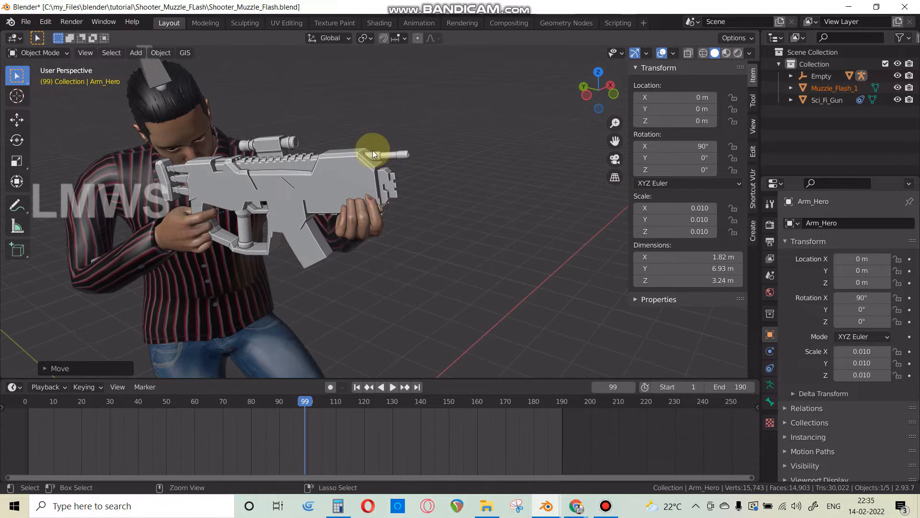
{"action": "left_click", "coordinate": [412, 160]}
{"action": "scroll", "coordinate": [406, 189], "scroll_direction": "up", "scroll_amount": 3}
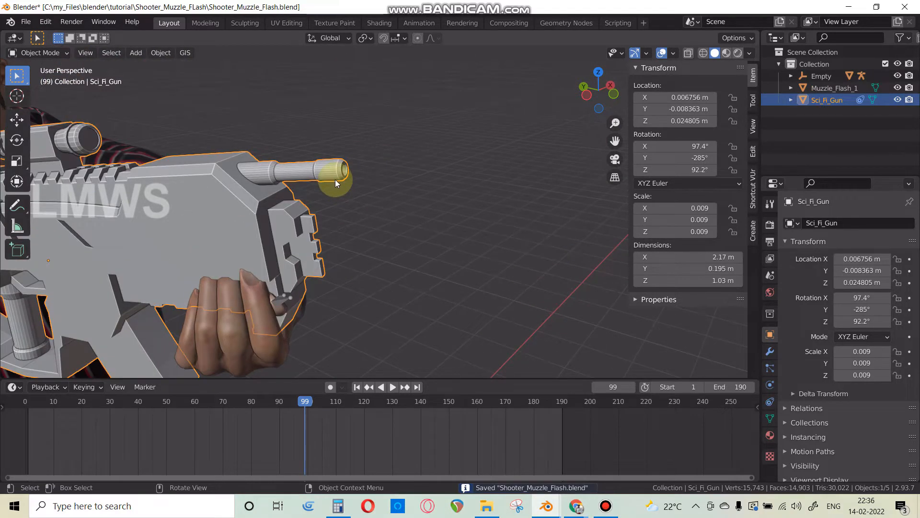
{"action": "scroll", "coordinate": [341, 175], "scroll_direction": "up", "scroll_amount": 3}
{"action": "key", "text": "ctrl+s"}
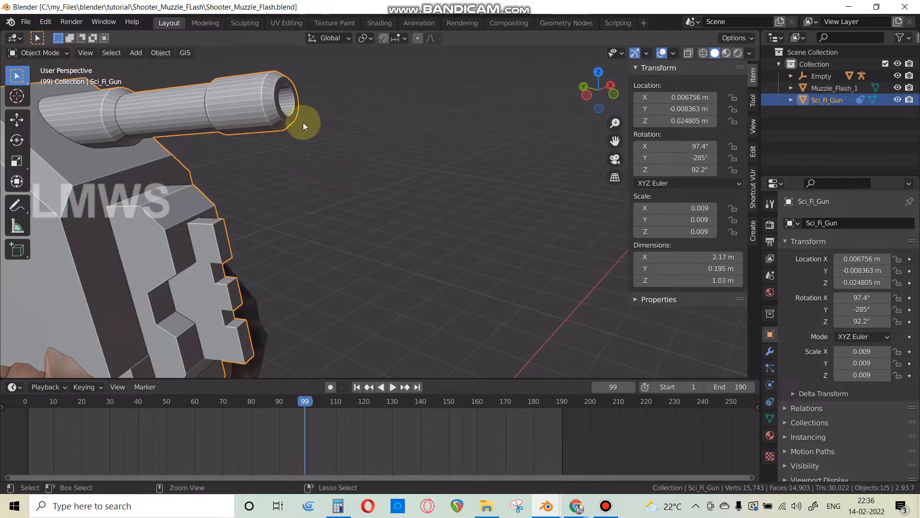
Step: Play the animation, set its end frame to 100, save the file, and stop playback at frame 28
{"action": "scroll", "coordinate": [337, 159], "scroll_direction": "down", "scroll_amount": 4}
{"action": "scroll", "coordinate": [546, 301], "scroll_direction": "down", "scroll_amount": 4}
{"action": "middle_click_drag", "start_coordinate": [369, 435], "coordinate": [444, 424]}
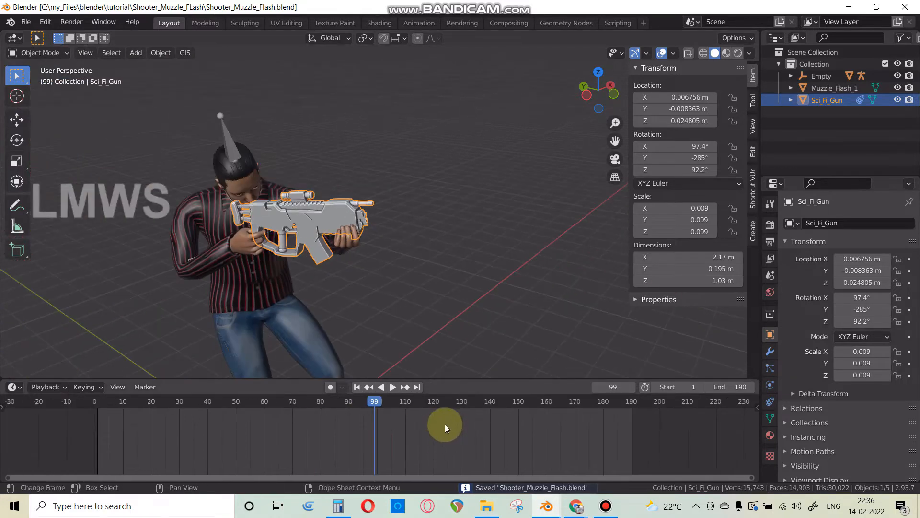
{"action": "key", "text": "space"}
{"action": "left_click", "coordinate": [738, 387]}
{"action": "type", "text": "100"}
{"action": "key", "text": "Return"}
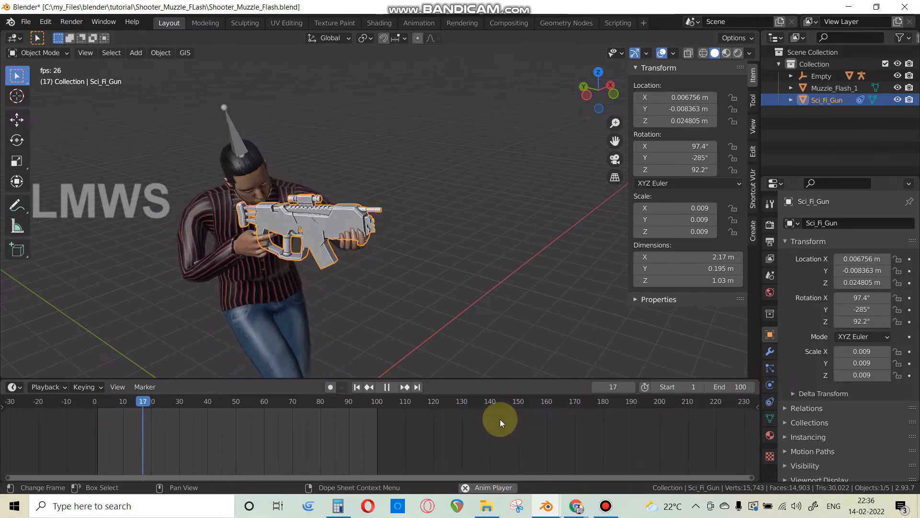
{"action": "scroll", "coordinate": [398, 283], "scroll_direction": "down", "scroll_amount": 2}
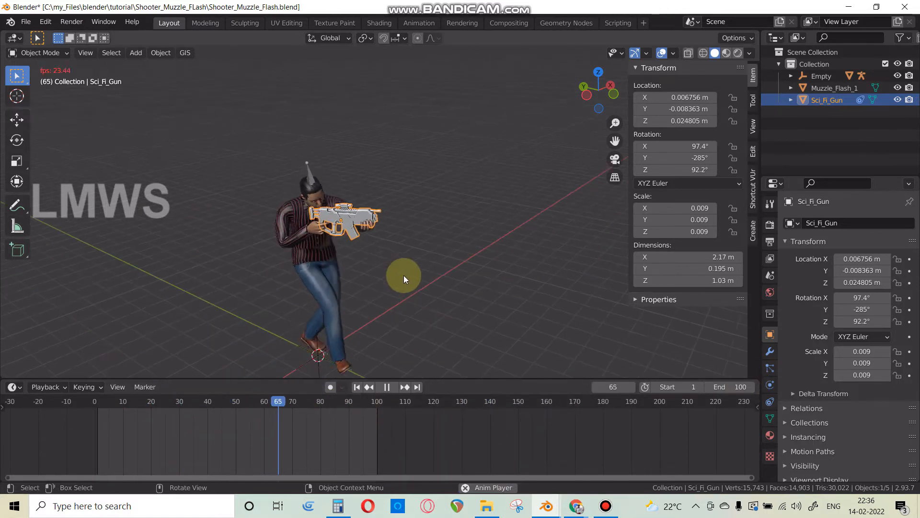
{"action": "key", "text": "ctrl+s"}
{"action": "scroll", "coordinate": [401, 282], "scroll_direction": "up", "scroll_amount": 6}
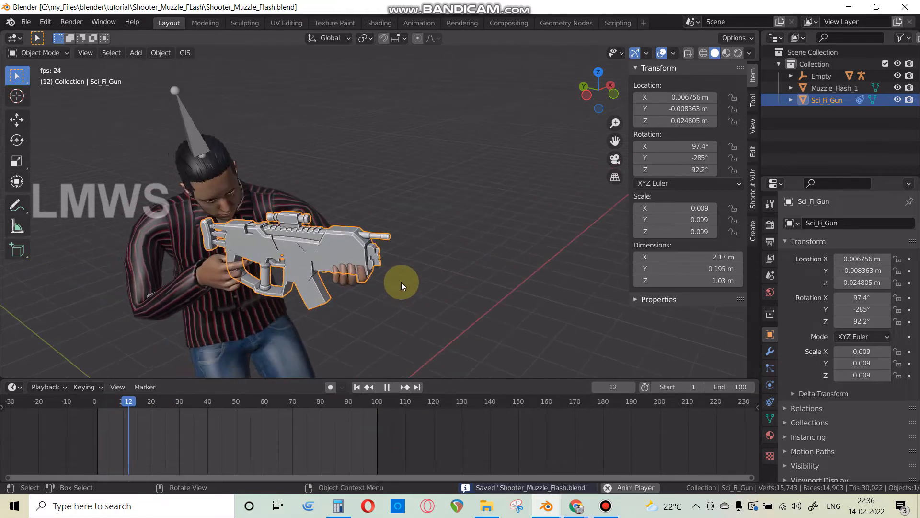
{"action": "key", "text": "space"}
Step: Examine the gun's muzzle and display the particle system settings of Sci_Fi_Gun
{"action": "scroll", "coordinate": [386, 231], "scroll_direction": "up", "scroll_amount": 2}
{"action": "scroll", "coordinate": [381, 242], "scroll_direction": "up", "scroll_amount": 2}
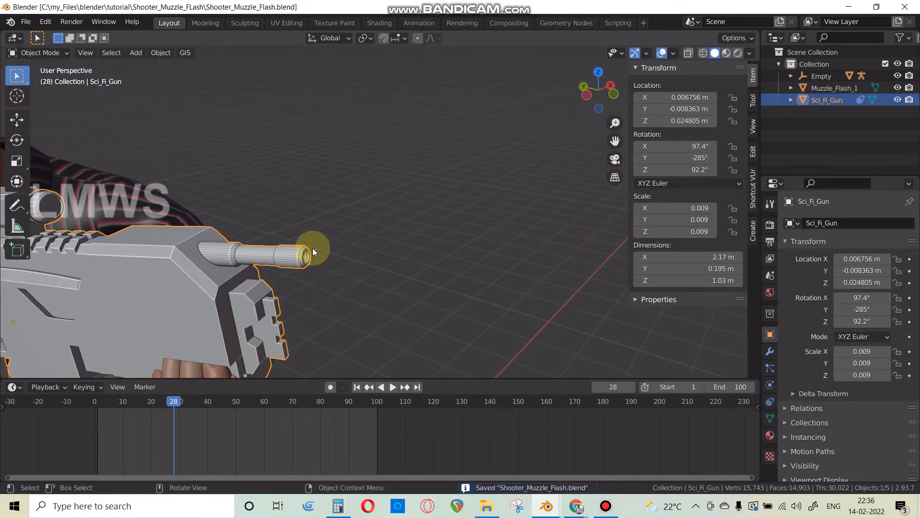
{"action": "left_click", "coordinate": [768, 368]}
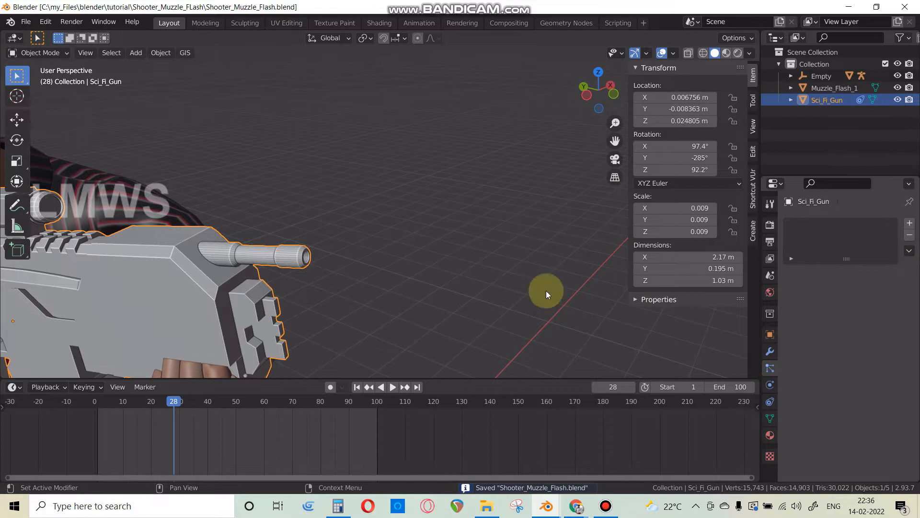
{"action": "scroll", "coordinate": [269, 254], "scroll_direction": "down", "scroll_amount": 4}
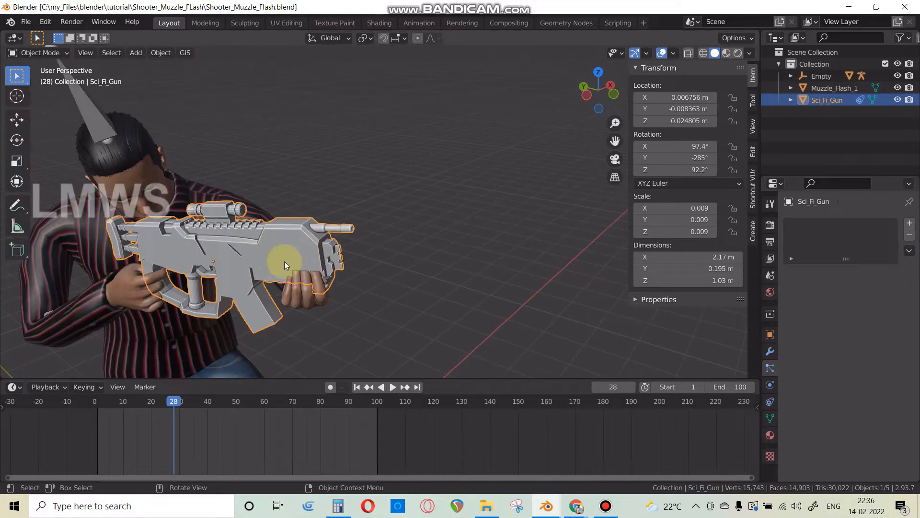
Step: Add an emitter particle system to Sci_Fi_Gun and play the animation to preview it, stopping at frame 46
{"action": "left_click", "coordinate": [606, 506]}
{"action": "left_click", "coordinate": [606, 506]}
{"action": "scroll", "coordinate": [268, 246], "scroll_direction": "up", "scroll_amount": 2}
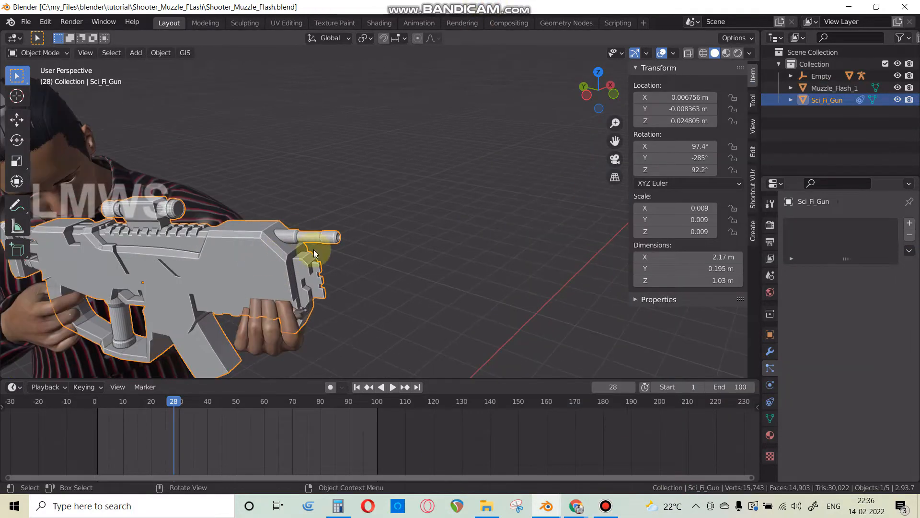
{"action": "left_click", "coordinate": [909, 224]}
{"action": "key", "text": "space"}
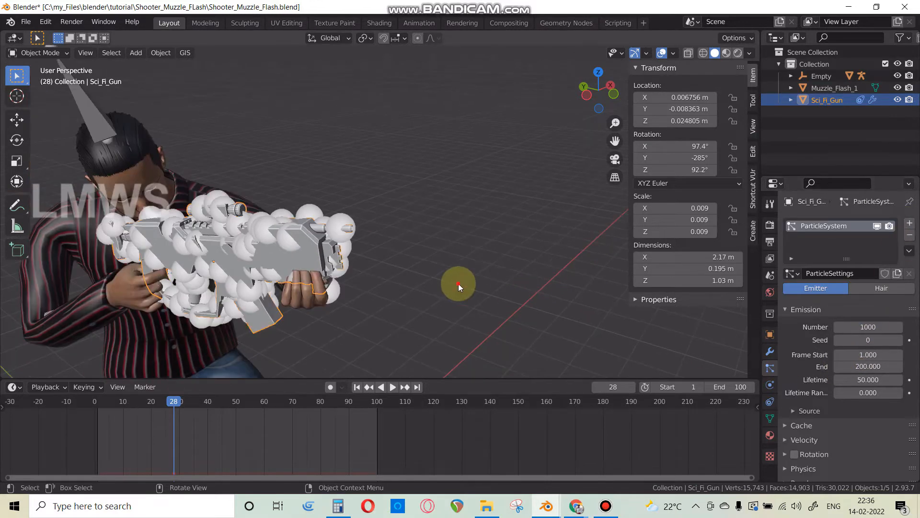
{"action": "left_click", "coordinate": [459, 284]}
{"action": "scroll", "coordinate": [479, 286], "scroll_direction": "down", "scroll_amount": 4}
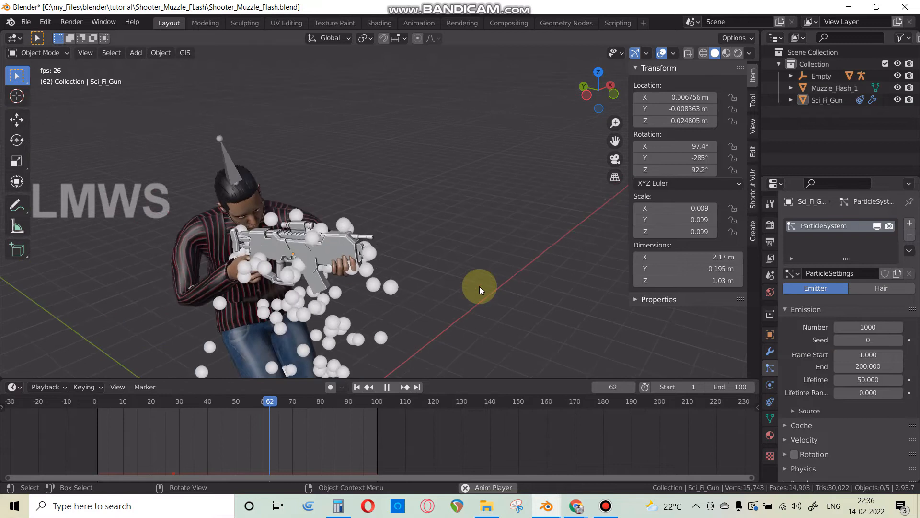
{"action": "scroll", "coordinate": [479, 287], "scroll_direction": "up", "scroll_amount": 2}
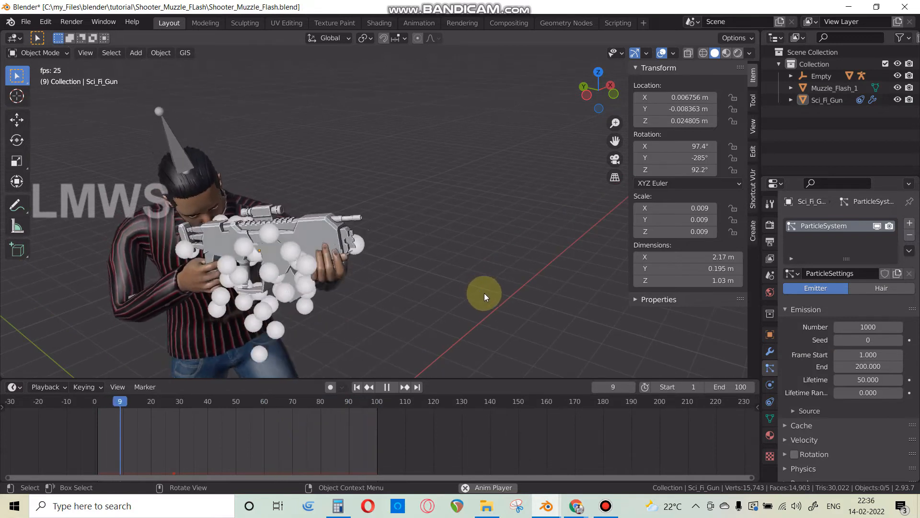
{"action": "scroll", "coordinate": [407, 303], "scroll_direction": "up", "scroll_amount": 2}
{"action": "scroll", "coordinate": [407, 303], "scroll_direction": "up", "scroll_amount": 3}
{"action": "key", "text": "space"}
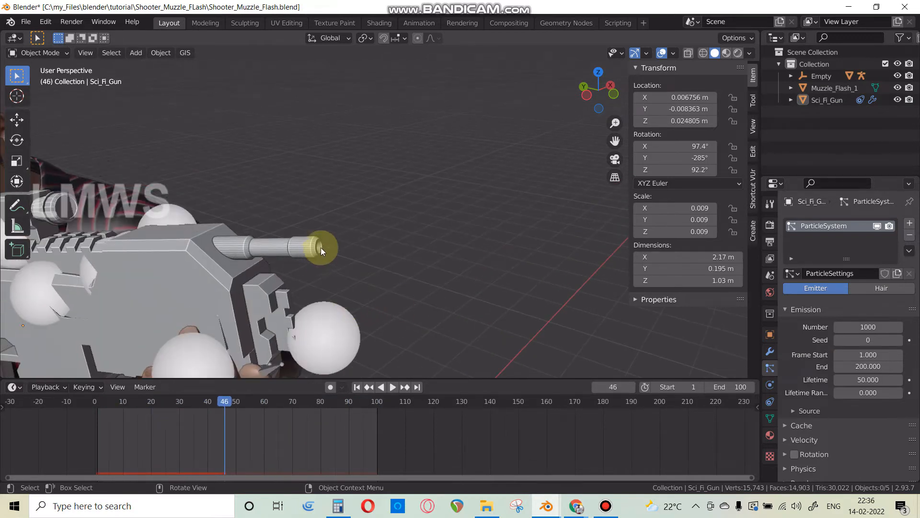
Step: Open Sci_Fi_Gun's mesh in Edit Mode and examine the open end of the barrel from the front
{"action": "left_click", "coordinate": [321, 246]}
{"action": "key", "text": "Tab"}
{"action": "scroll", "coordinate": [331, 268], "scroll_direction": "down", "scroll_amount": 5}
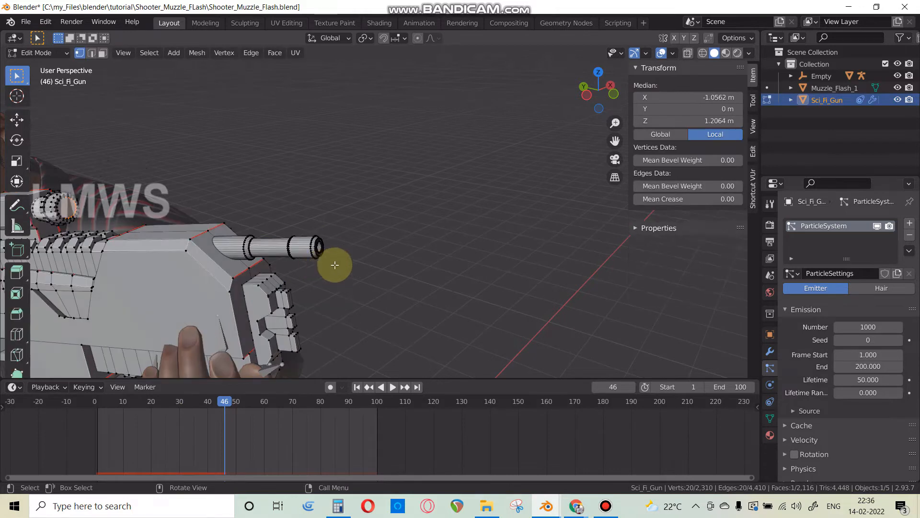
{"action": "scroll", "coordinate": [339, 265], "scroll_direction": "up", "scroll_amount": 8}
{"action": "middle_click_drag", "start_coordinate": [340, 257], "coordinate": [408, 287]}
{"action": "scroll", "coordinate": [379, 275], "scroll_direction": "down", "scroll_amount": 4}
{"action": "scroll", "coordinate": [403, 284], "scroll_direction": "up", "scroll_amount": 8}
{"action": "scroll", "coordinate": [292, 247], "scroll_direction": "down", "scroll_amount": 3}
{"action": "middle_click_drag", "start_coordinate": [293, 249], "coordinate": [336, 268]}
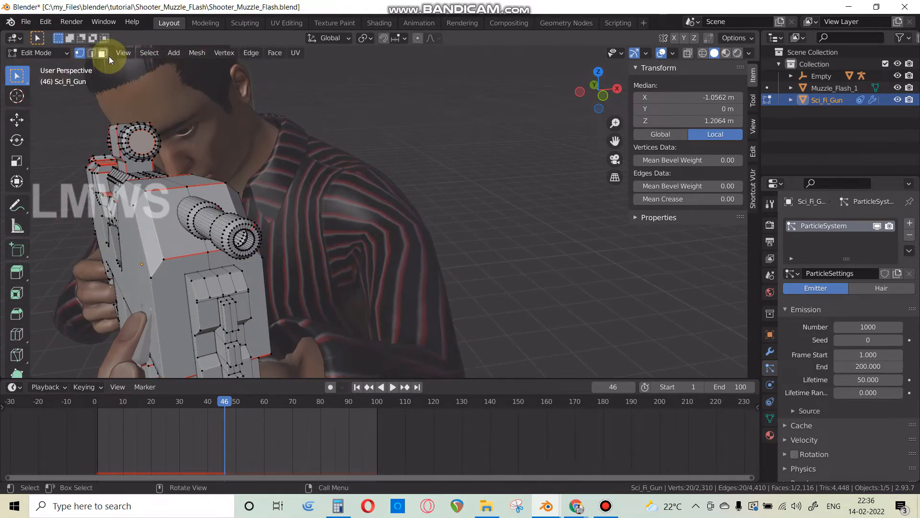
Step: Try to select the faces inside the muzzle using face selection, and clear the selection
{"action": "middle_click_drag", "start_coordinate": [240, 247], "coordinate": [215, 266]}
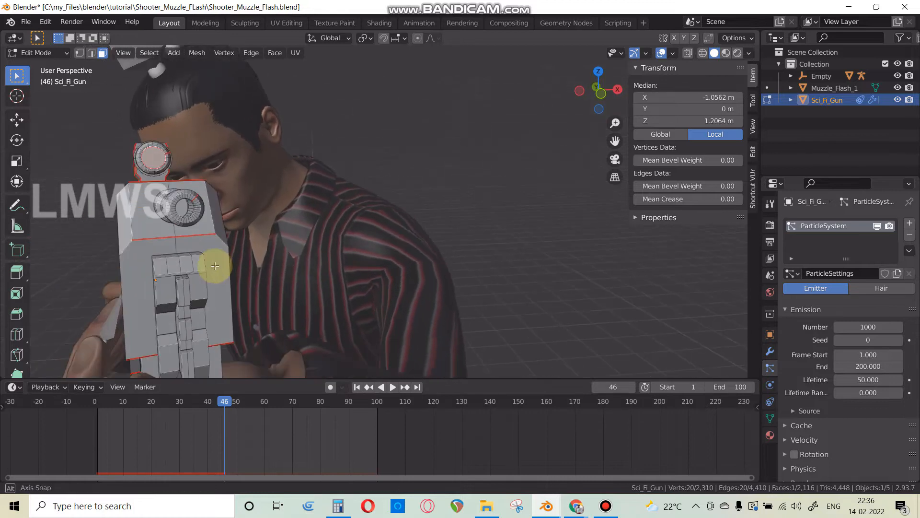
{"action": "middle_click_drag", "start_coordinate": [208, 222], "coordinate": [189, 226]}
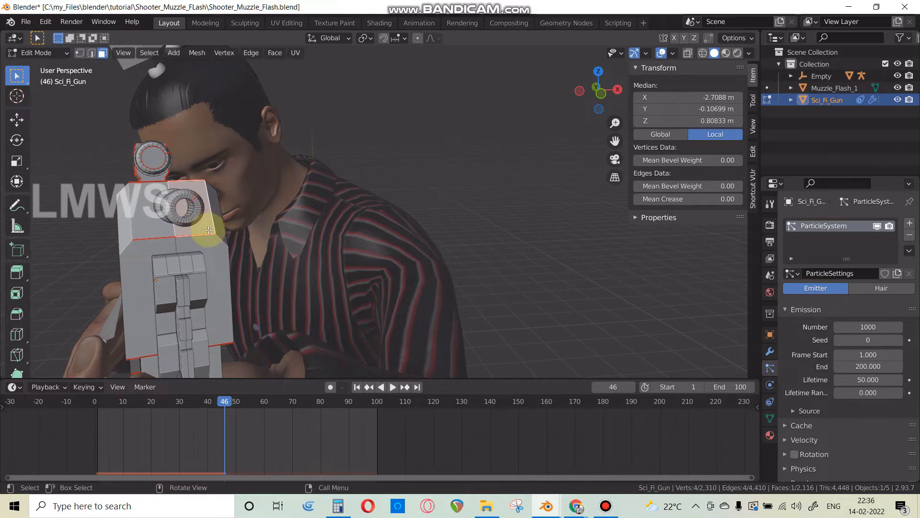
{"action": "left_click_drag", "start_coordinate": [209, 230], "coordinate": [196, 222]}
{"action": "left_click", "coordinate": [181, 207]}
{"action": "scroll", "coordinate": [230, 233], "scroll_direction": "down", "scroll_amount": 3}
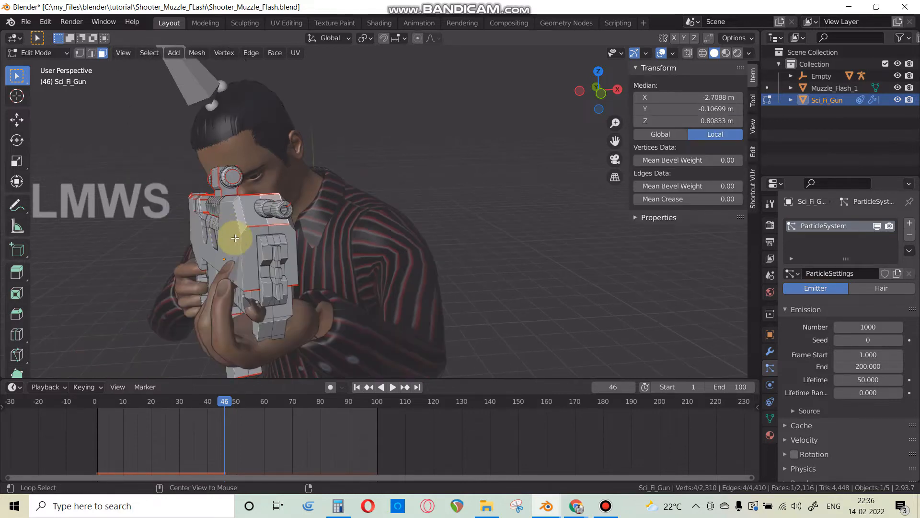
{"action": "key", "text": "alt+a"}
Step: Switch to edge selection and select the inner edge loop around the muzzle opening
{"action": "scroll", "coordinate": [240, 238], "scroll_direction": "up", "scroll_amount": 3}
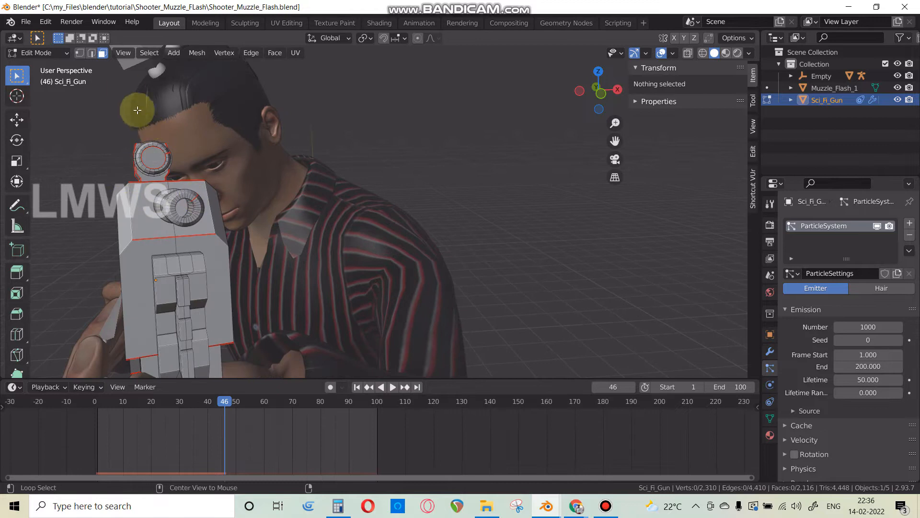
{"action": "left_click", "coordinate": [92, 53]}
{"action": "middle_click_drag", "start_coordinate": [201, 227], "coordinate": [315, 189]}
{"action": "left_click", "coordinate": [314, 179], "text": "alt"}
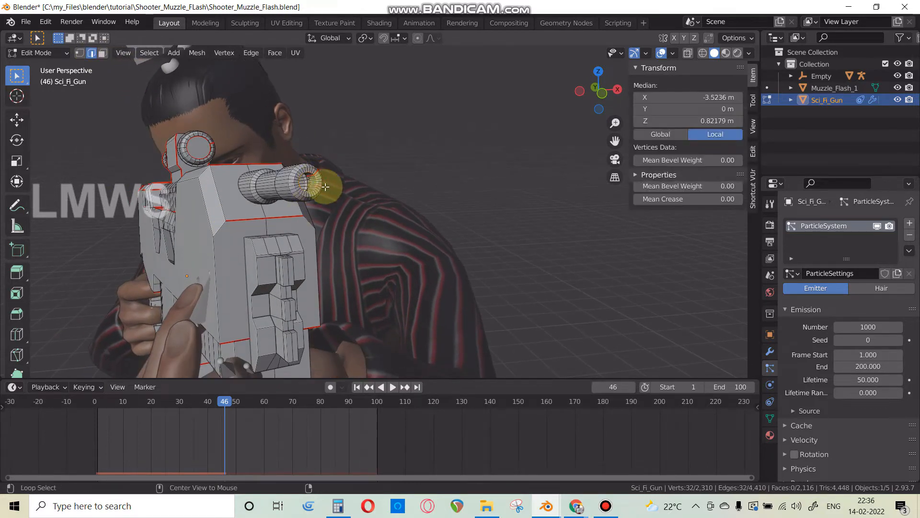
{"action": "middle_click_drag", "start_coordinate": [304, 185], "coordinate": [397, 172]}
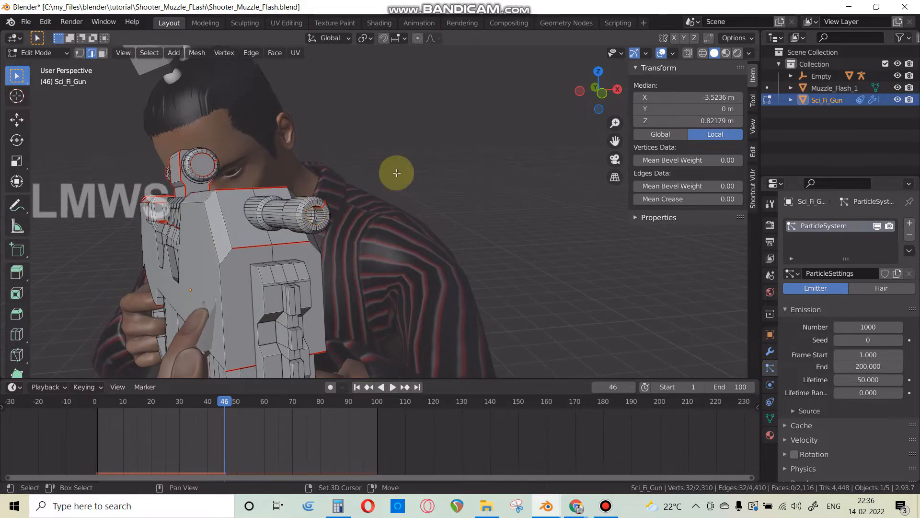
{"action": "left_click_drag", "start_coordinate": [616, 126], "coordinate": [616, 96]}
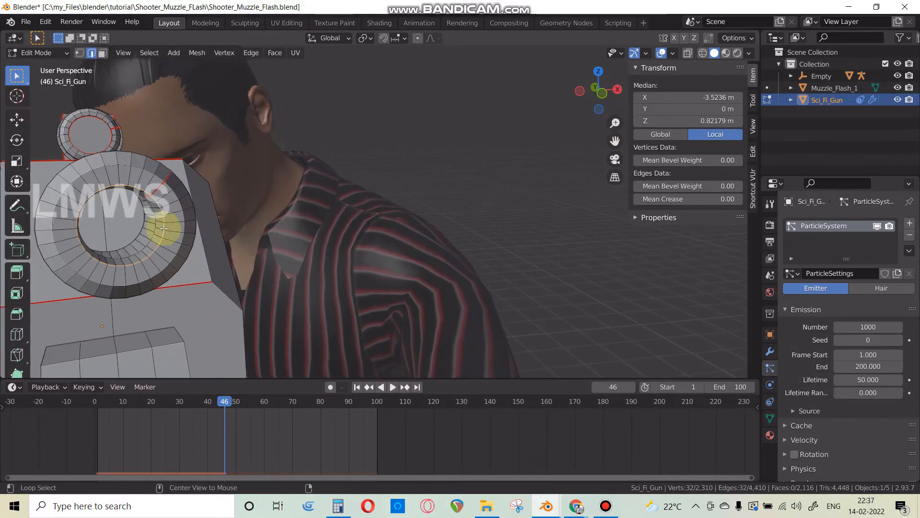
{"action": "key", "text": "alt+a"}
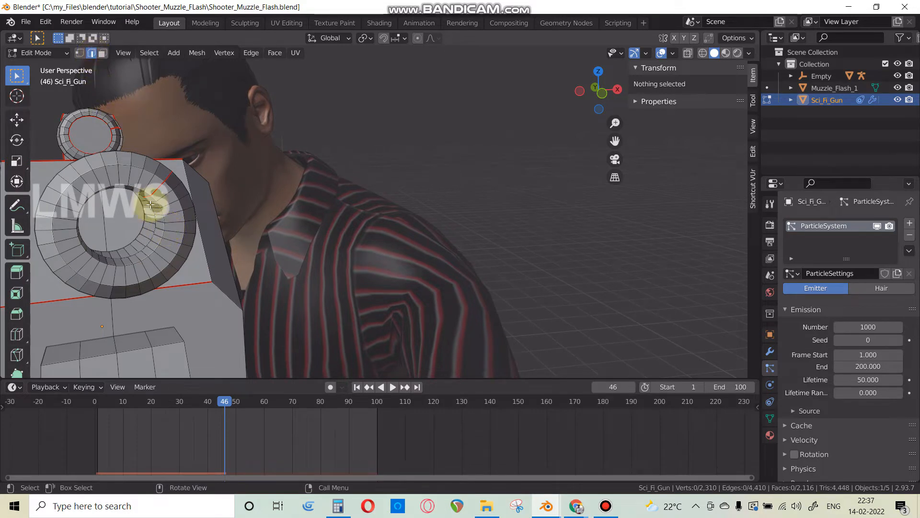
{"action": "left_click", "coordinate": [164, 226], "text": "alt"}
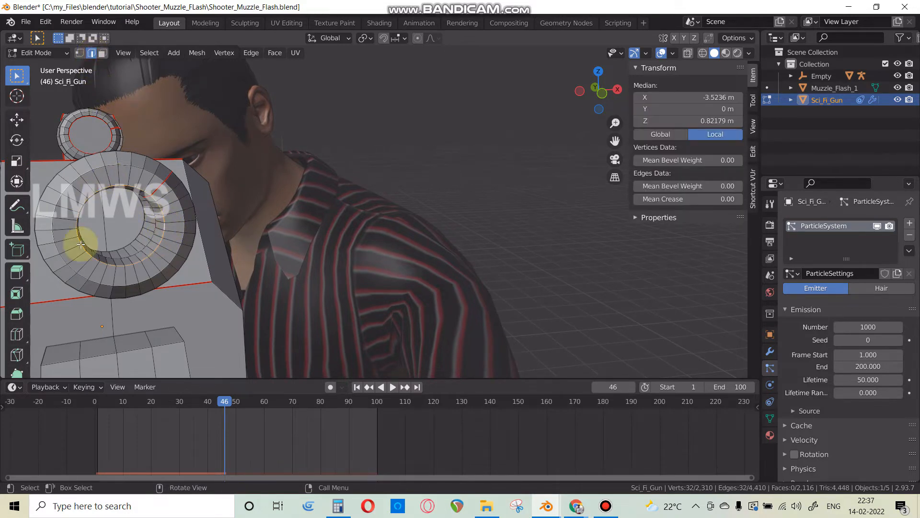
Step: Create a vertex group named Muzzle_Flash, assign the muzzle edge loop to it, return to Object Mode, and save the file
{"action": "left_click", "coordinate": [770, 420]}
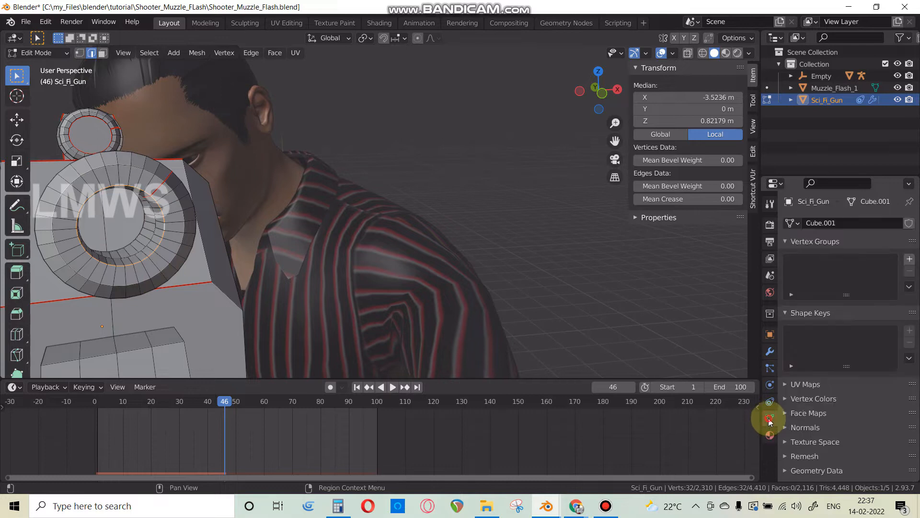
{"action": "left_click", "coordinate": [910, 259]}
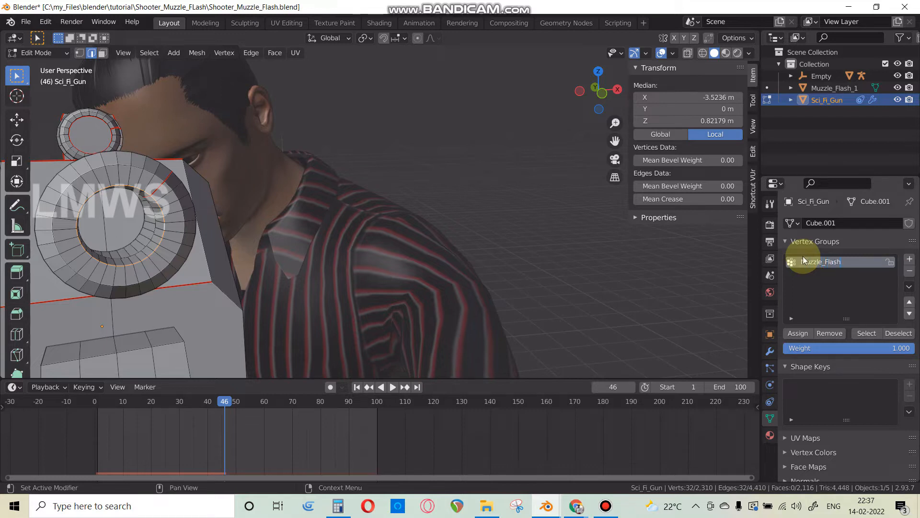
{"action": "left_click", "coordinate": [798, 334]}
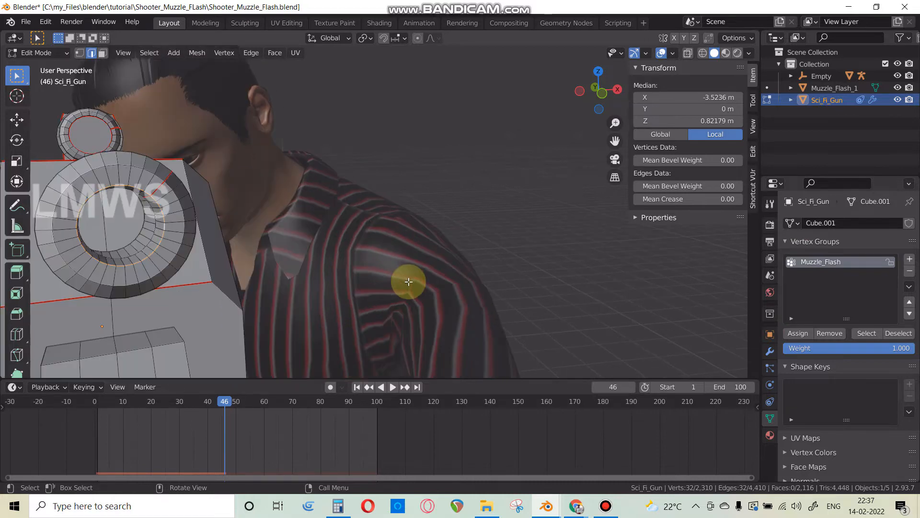
{"action": "key", "text": "Tab"}
{"action": "scroll", "coordinate": [417, 281], "scroll_direction": "down", "scroll_amount": 4}
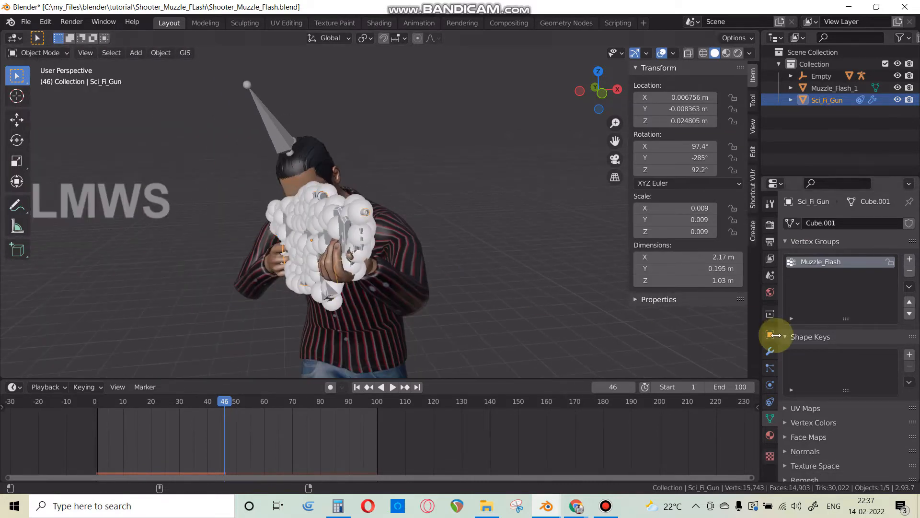
{"action": "key", "text": "ctrl+s"}
Step: Set the Density vertex group of the gun's particle system to Muzzle_Flash
{"action": "left_click", "coordinate": [770, 367]}
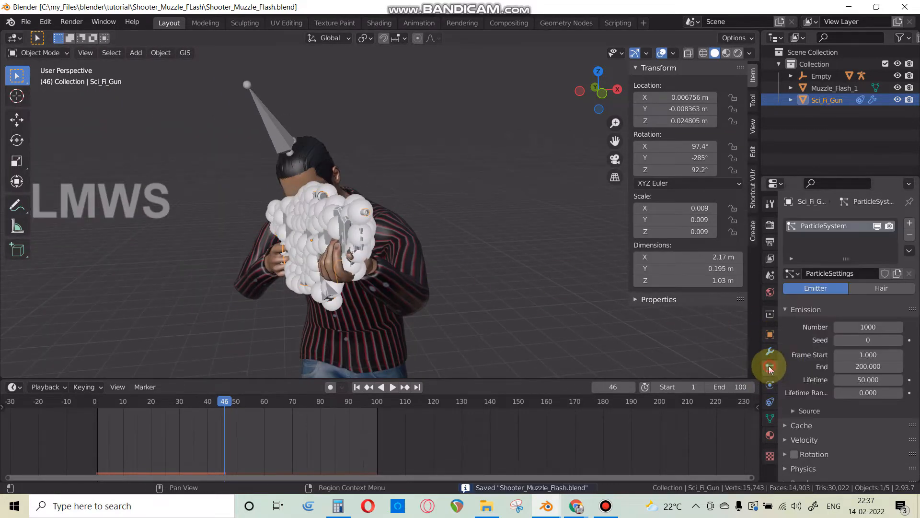
{"action": "scroll", "coordinate": [787, 353], "scroll_direction": "down", "scroll_amount": 2}
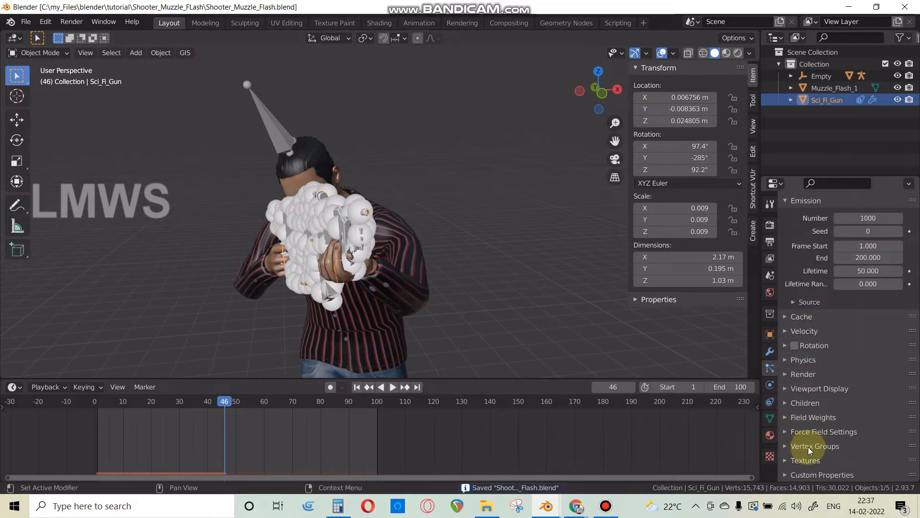
{"action": "left_click", "coordinate": [809, 446]}
{"action": "scroll", "coordinate": [817, 443], "scroll_direction": "down", "scroll_amount": 3}
{"action": "left_click", "coordinate": [850, 411]}
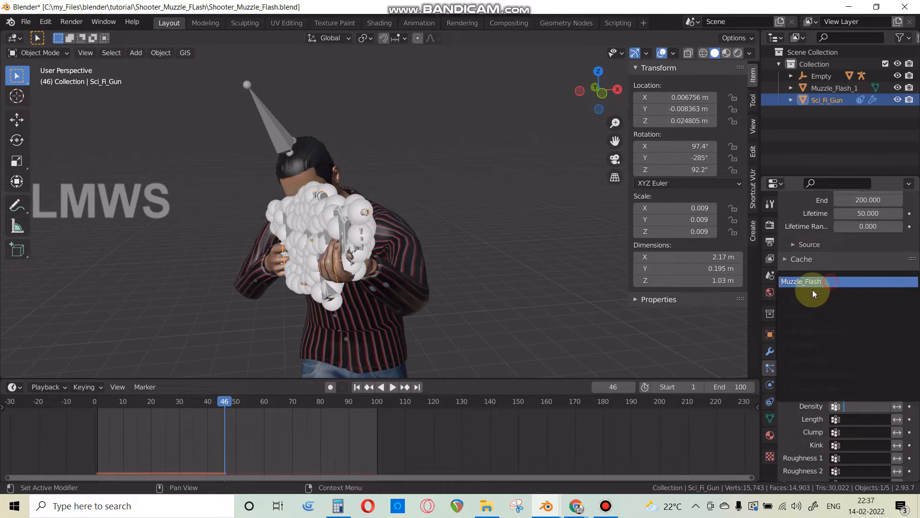
{"action": "left_click", "coordinate": [813, 289]}
Step: Play the animation from its first frame, examine the particle emission at the muzzle, and save the file
{"action": "left_click", "coordinate": [356, 388]}
{"action": "key", "text": "space"}
{"action": "middle_click_drag", "start_coordinate": [411, 272], "coordinate": [472, 260]}
{"action": "scroll", "coordinate": [390, 257], "scroll_direction": "up", "scroll_amount": 2}
{"action": "middle_click_drag", "start_coordinate": [472, 259], "coordinate": [278, 245], "text": "shift"}
{"action": "scroll", "coordinate": [349, 252], "scroll_direction": "up", "scroll_amount": 2}
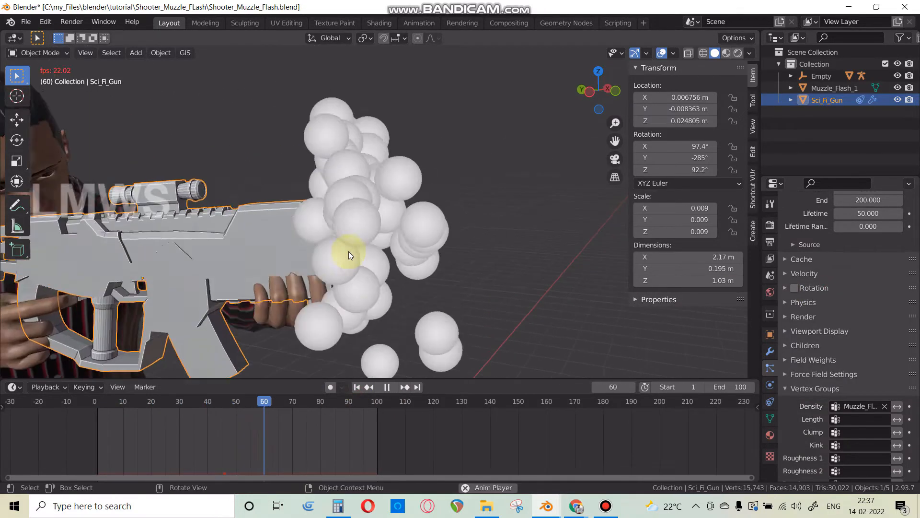
{"action": "key", "text": "ctrl+s"}
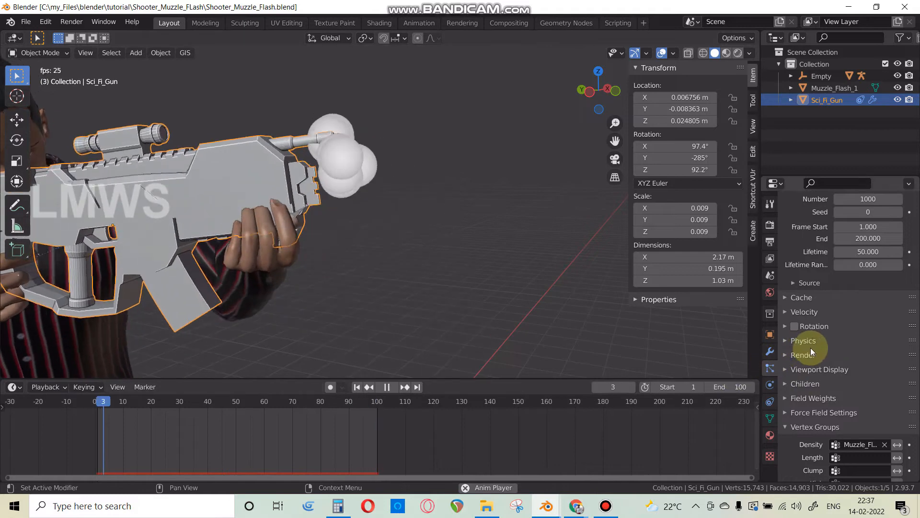
Step: Stop the playback at frame 28 and set the particle Lifetime to 1
{"action": "scroll", "coordinate": [810, 347], "scroll_direction": "up", "scroll_amount": 5}
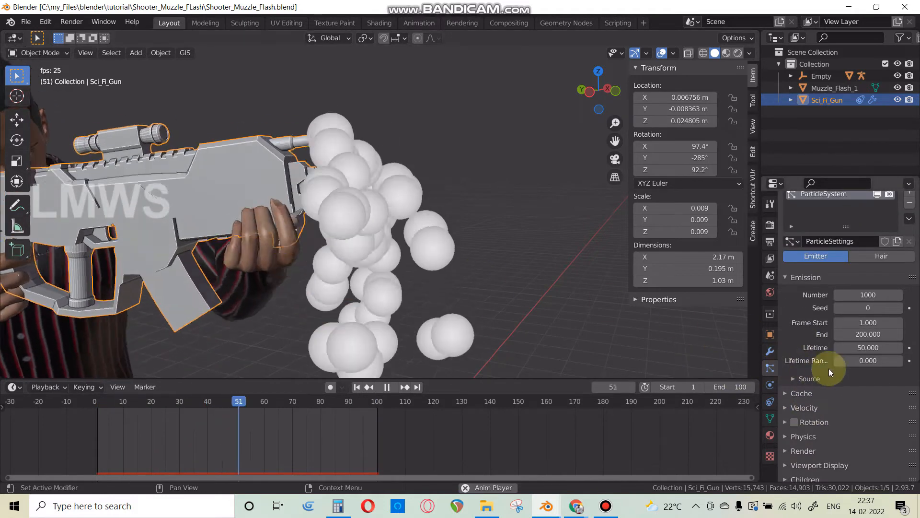
{"action": "scroll", "coordinate": [829, 368], "scroll_direction": "down", "scroll_amount": 8}
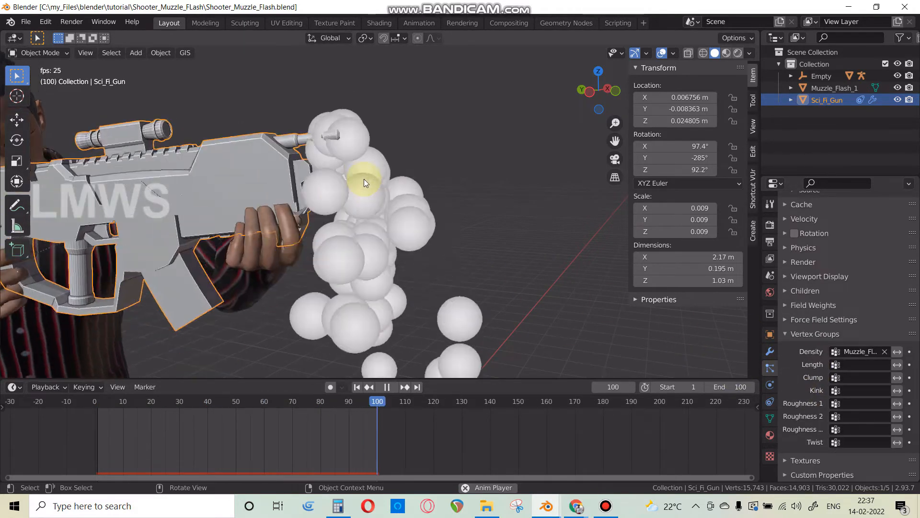
{"action": "scroll", "coordinate": [810, 316], "scroll_direction": "up", "scroll_amount": 2}
{"action": "key", "text": "space"}
{"action": "scroll", "coordinate": [281, 125], "scroll_direction": "up", "scroll_amount": 3}
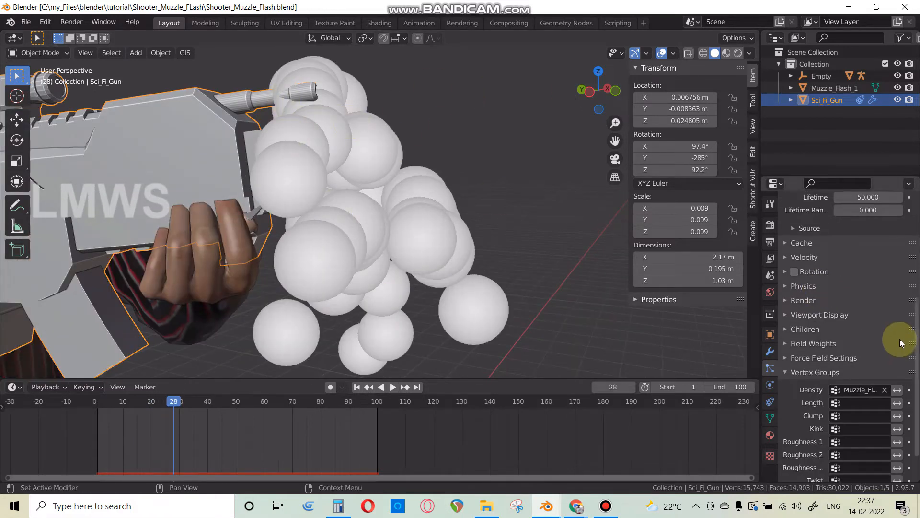
{"action": "scroll", "coordinate": [901, 336], "scroll_direction": "up", "scroll_amount": 3}
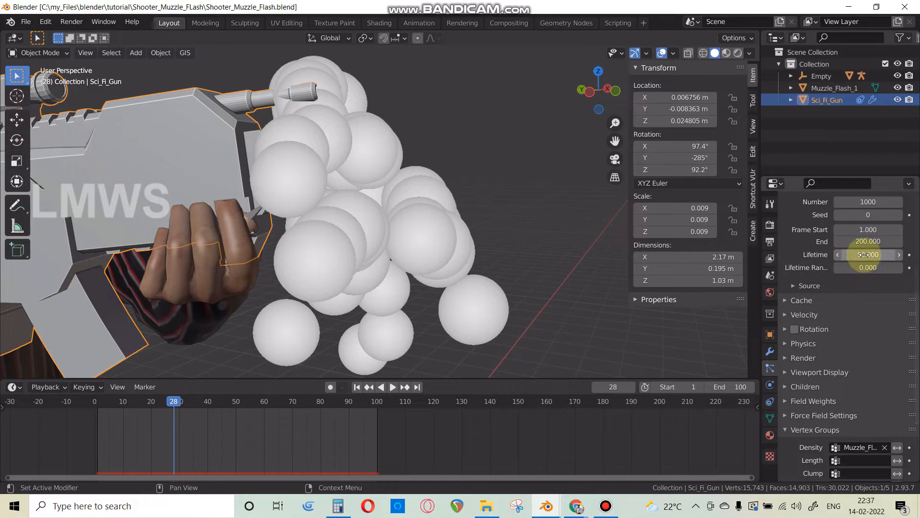
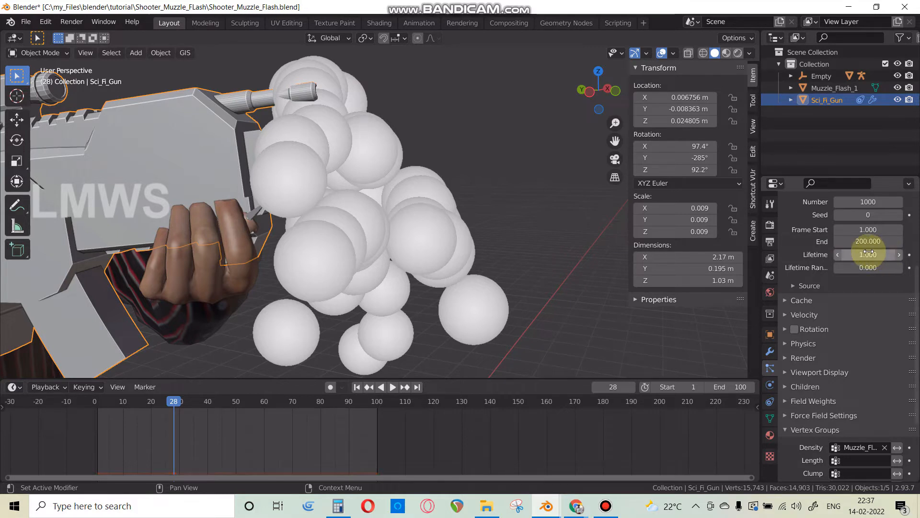
Step: Replay the animation from its first frame to check the short-lived muzzle particles, stopping at frame 10
{"action": "left_click", "coordinate": [357, 387]}
{"action": "key", "text": "space"}
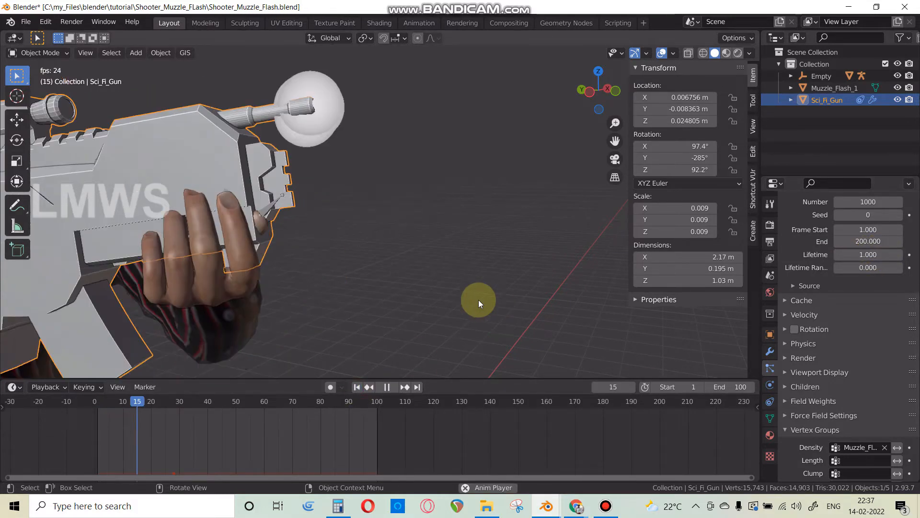
{"action": "key", "text": "space"}
{"action": "key", "text": "space"}
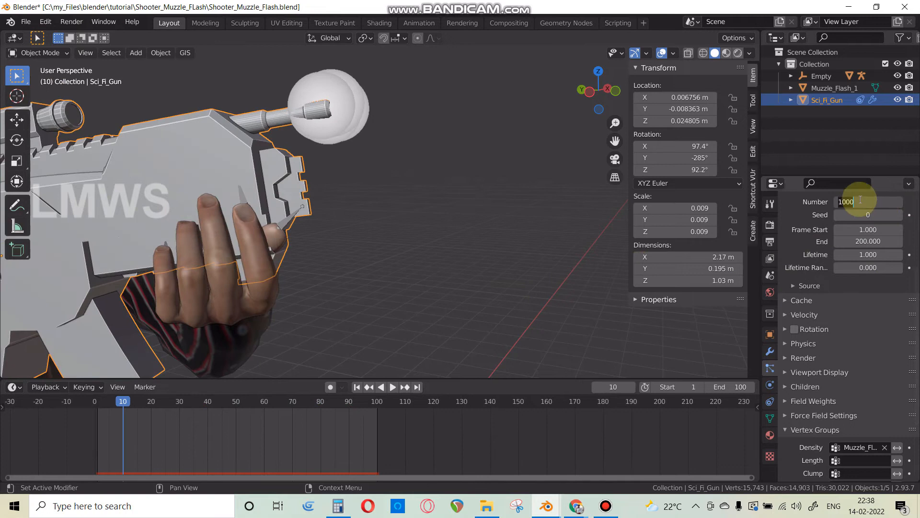
Step: Try a particle Number of 200 during playback, change it to 500, and stop the animation at frame 96
{"action": "key", "text": "Return"}
{"action": "key", "text": "space"}
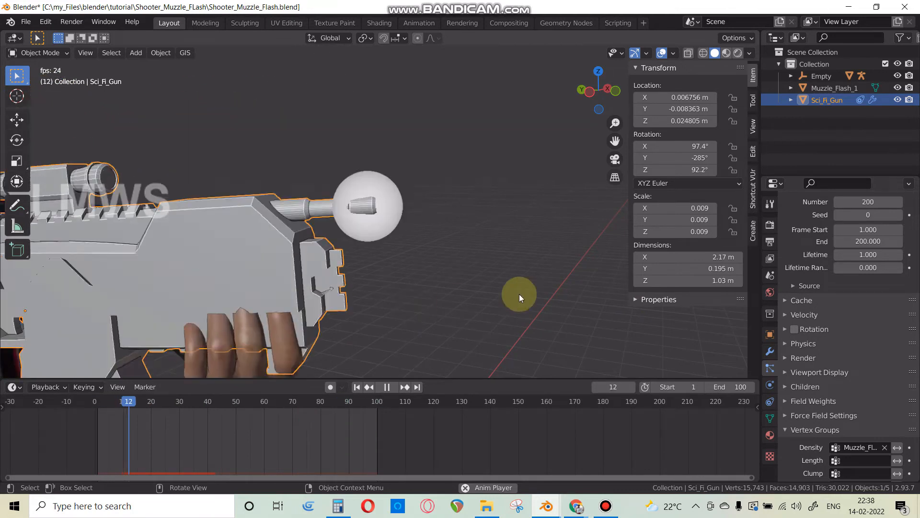
{"action": "double_click", "coordinate": [864, 201]}
{"action": "type", "text": "500"}
{"action": "key", "text": "Return"}
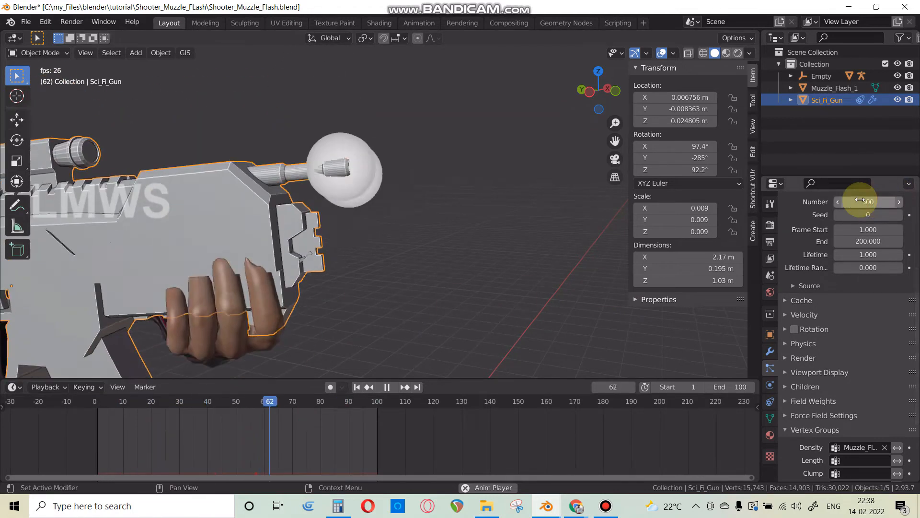
{"action": "key", "text": "space"}
{"action": "scroll", "coordinate": [451, 247], "scroll_direction": "down", "scroll_amount": 4}
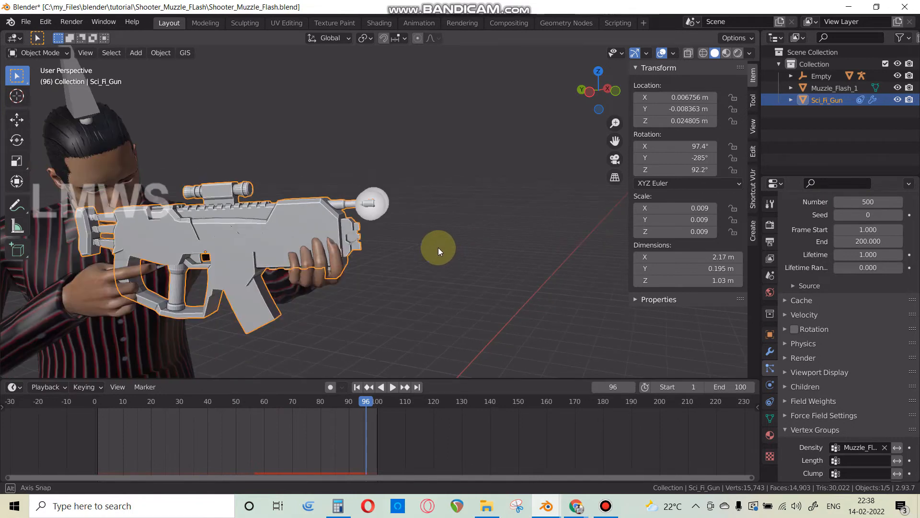
Step: Set the gun's particle source to emit from Vertices and enable Use Modifier Stack
{"action": "scroll", "coordinate": [478, 247], "scroll_direction": "up", "scroll_amount": 2}
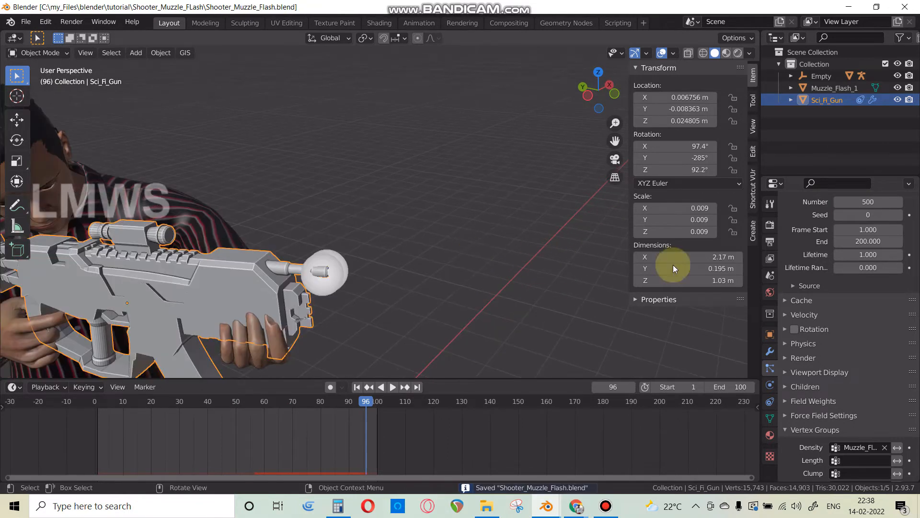
{"action": "left_click", "coordinate": [806, 286]}
{"action": "left_click", "coordinate": [868, 304]}
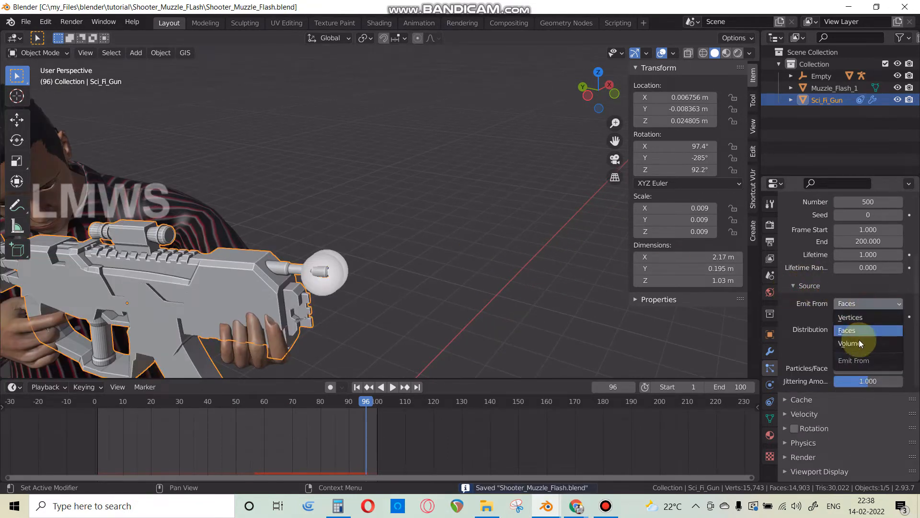
{"action": "left_click", "coordinate": [842, 303]}
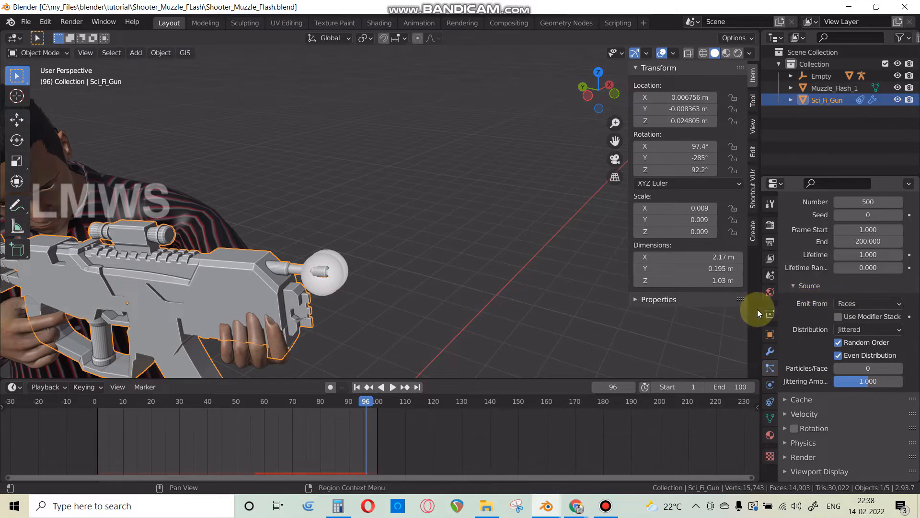
{"action": "left_click", "coordinate": [769, 352]}
{"action": "left_click", "coordinate": [770, 368]}
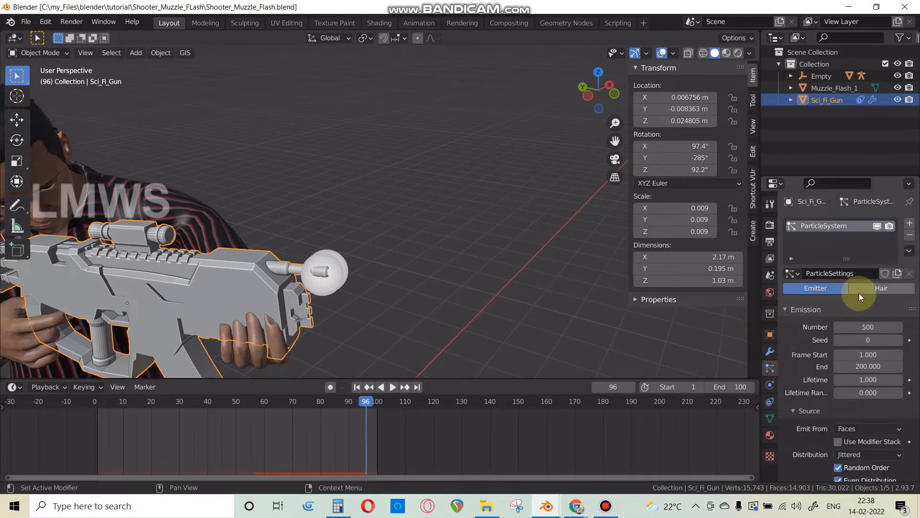
{"action": "middle_click_drag", "start_coordinate": [399, 322], "coordinate": [396, 304]}
{"action": "scroll", "coordinate": [813, 328], "scroll_direction": "down", "scroll_amount": 1}
{"action": "scroll", "coordinate": [814, 328], "scroll_direction": "down", "scroll_amount": 3}
{"action": "left_click", "coordinate": [848, 352]}
{"action": "left_click", "coordinate": [852, 366]}
{"action": "left_click", "coordinate": [838, 364]}
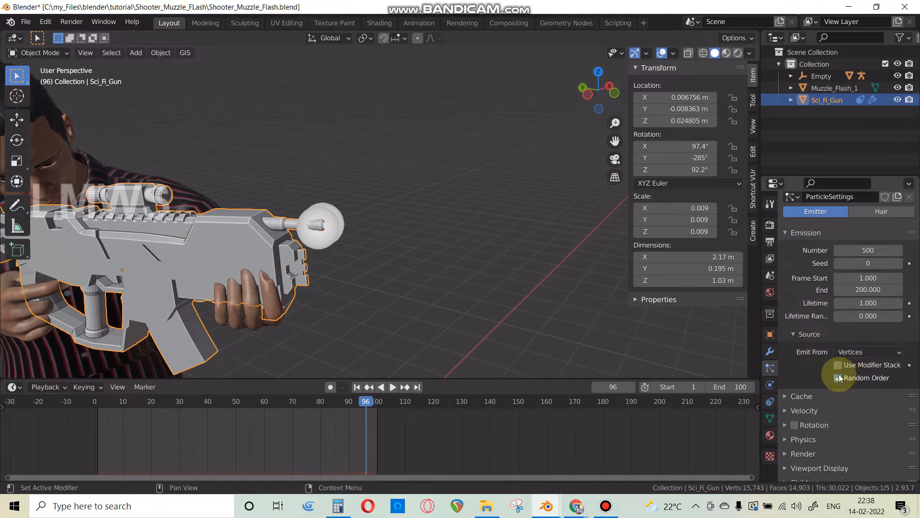
Step: Play the animation to check the emission at the muzzle, save the file, and stop the playback at frame 91
{"action": "key", "text": "space"}
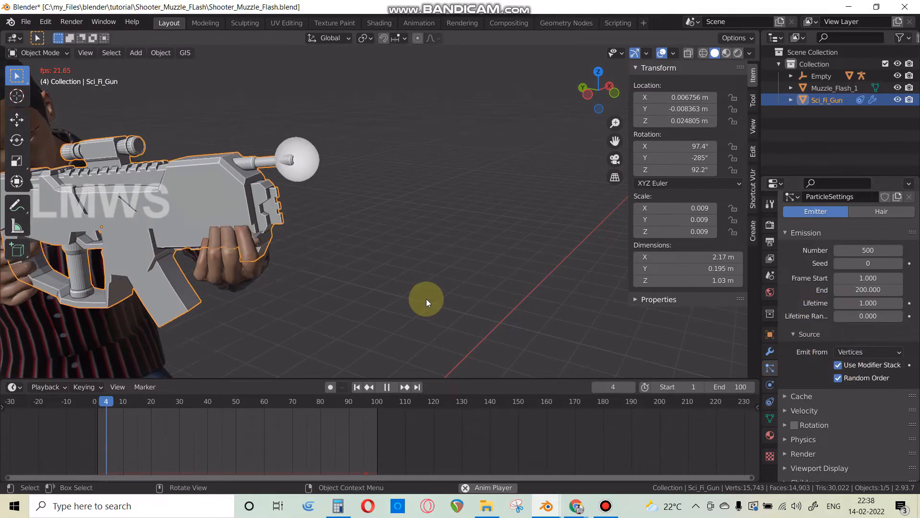
{"action": "key", "text": "ctrl+s"}
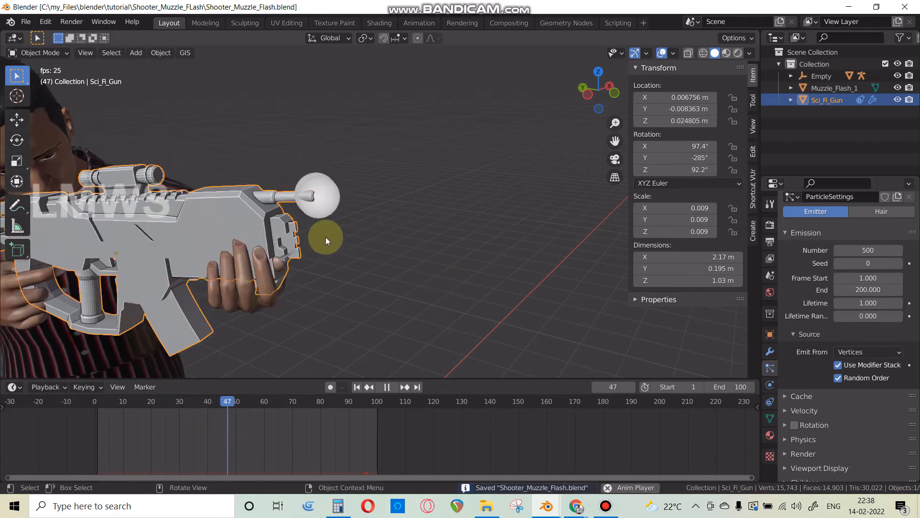
{"action": "key", "text": "space"}
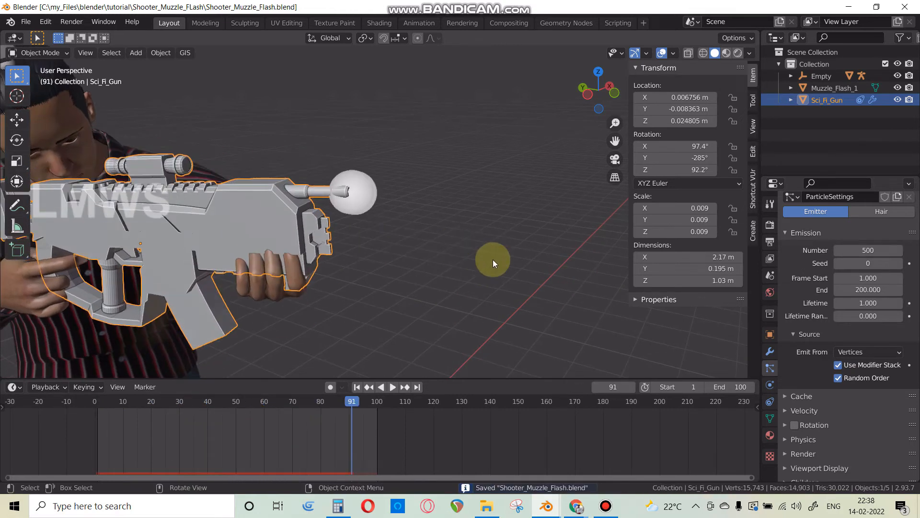
Step: Render the gun's particles as Object, using Muzzle_Flash_1 as the instance object
{"action": "scroll", "coordinate": [829, 404], "scroll_direction": "down", "scroll_amount": 8}
{"action": "left_click", "coordinate": [812, 372]}
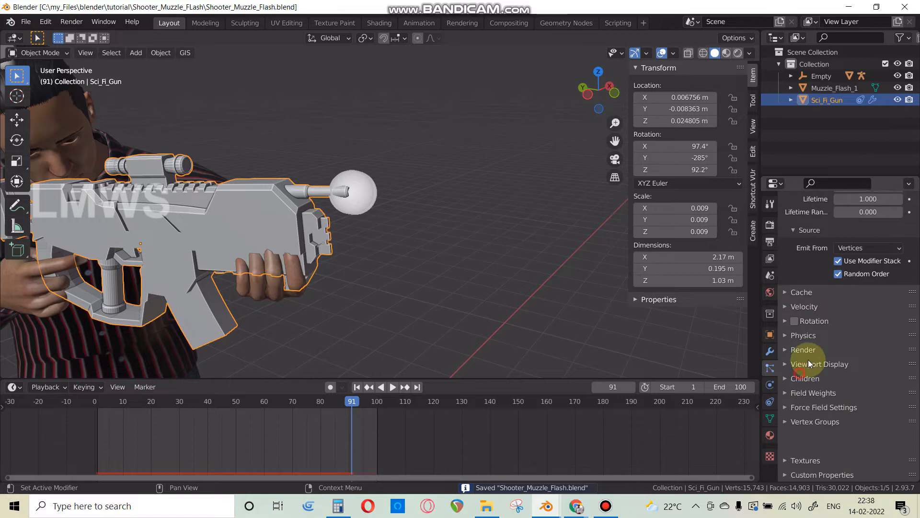
{"action": "left_click", "coordinate": [809, 378]}
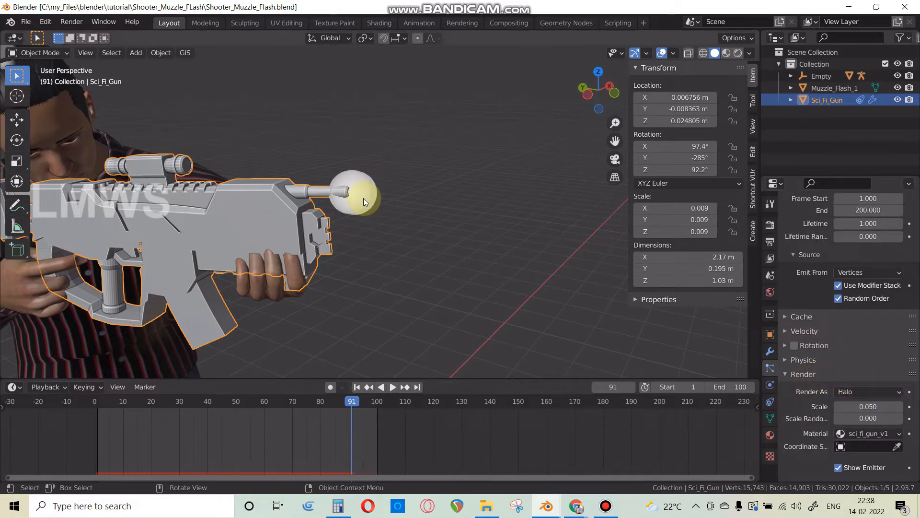
{"action": "left_click", "coordinate": [849, 391]}
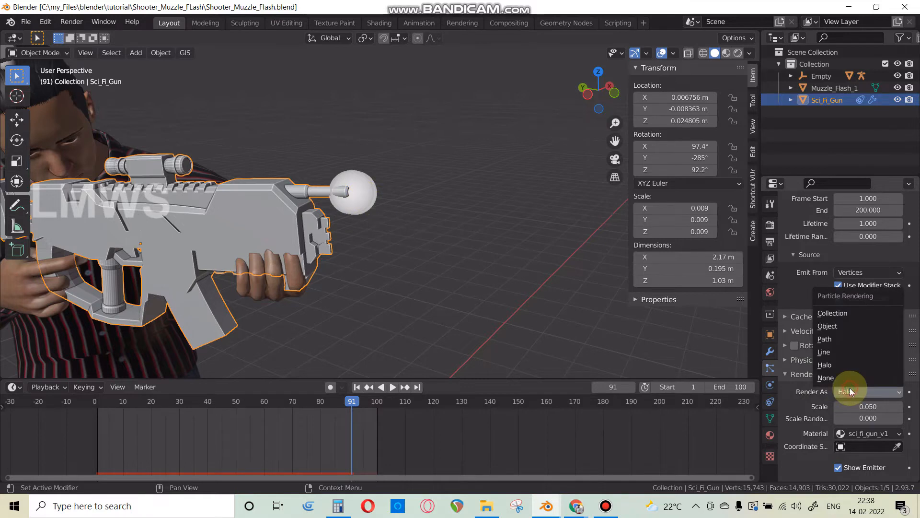
{"action": "left_click", "coordinate": [836, 326]}
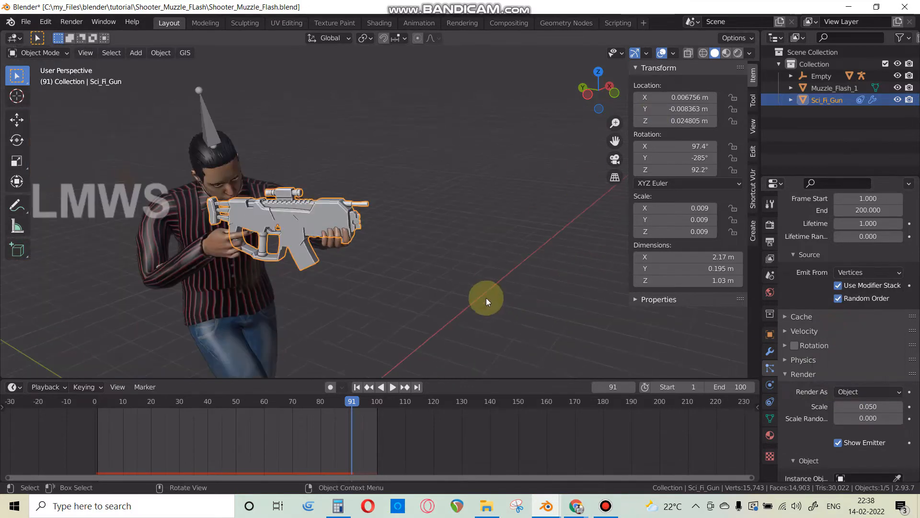
{"action": "scroll", "coordinate": [851, 443], "scroll_direction": "down", "scroll_amount": 2}
{"action": "left_click", "coordinate": [858, 438]}
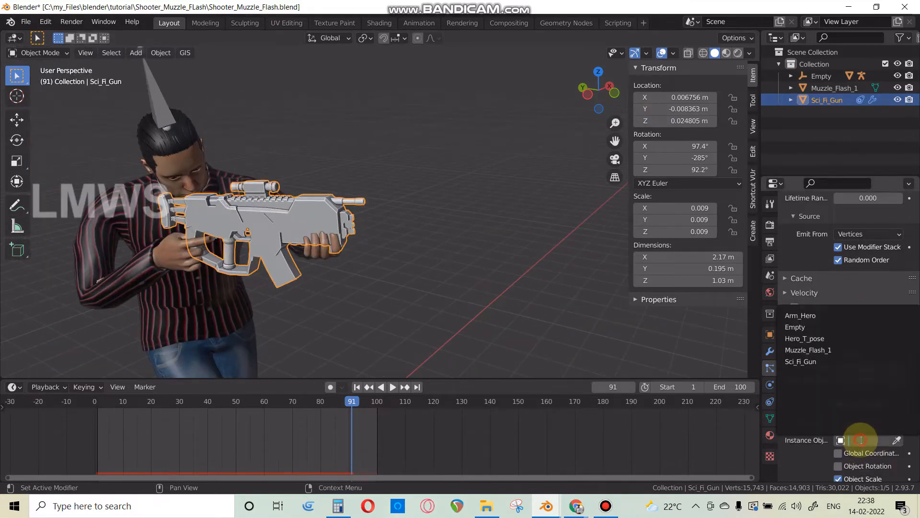
{"action": "left_click", "coordinate": [828, 350]}
Step: Deselect the gun and show the viewport in Material Preview shading to inspect the flash at the muzzle
{"action": "scroll", "coordinate": [415, 298], "scroll_direction": "up", "scroll_amount": 6}
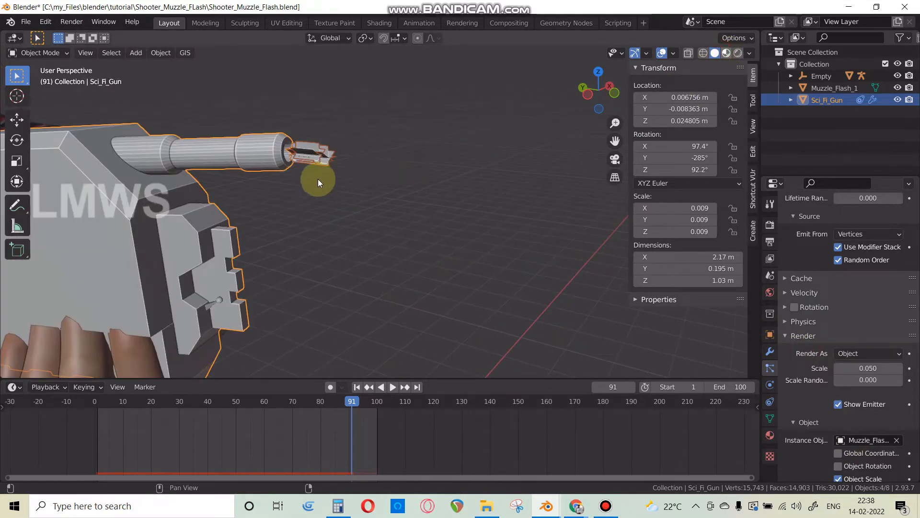
{"action": "left_click", "coordinate": [361, 220]}
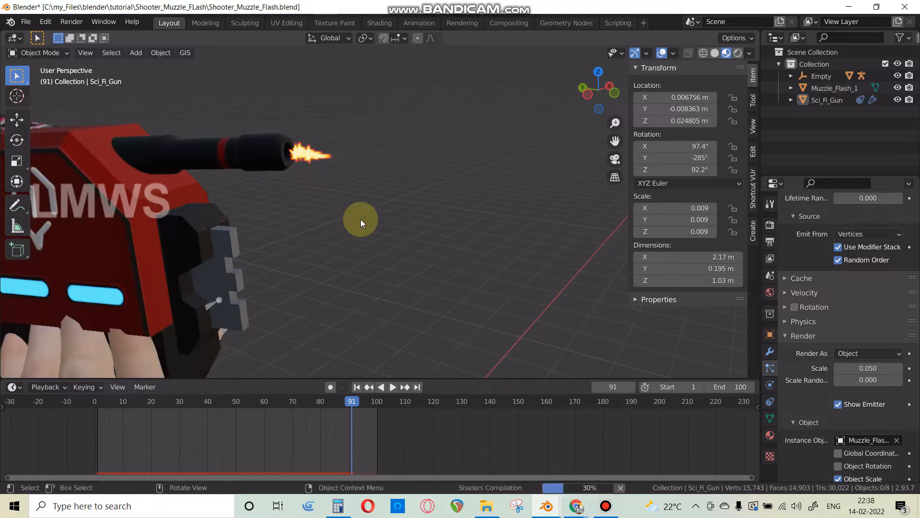
{"action": "scroll", "coordinate": [383, 234], "scroll_direction": "down", "scroll_amount": 5}
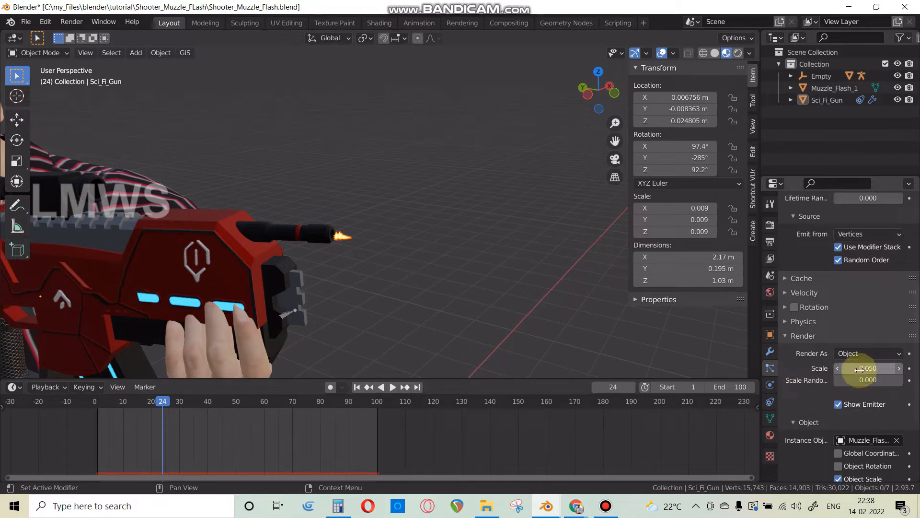
Step: Increase the particle render Scale to 1.220 to enlarge the muzzle flash
{"action": "left_click_drag", "start_coordinate": [868, 368], "coordinate": [911, 368]}
{"action": "scroll", "coordinate": [404, 259], "scroll_direction": "down", "scroll_amount": 3}
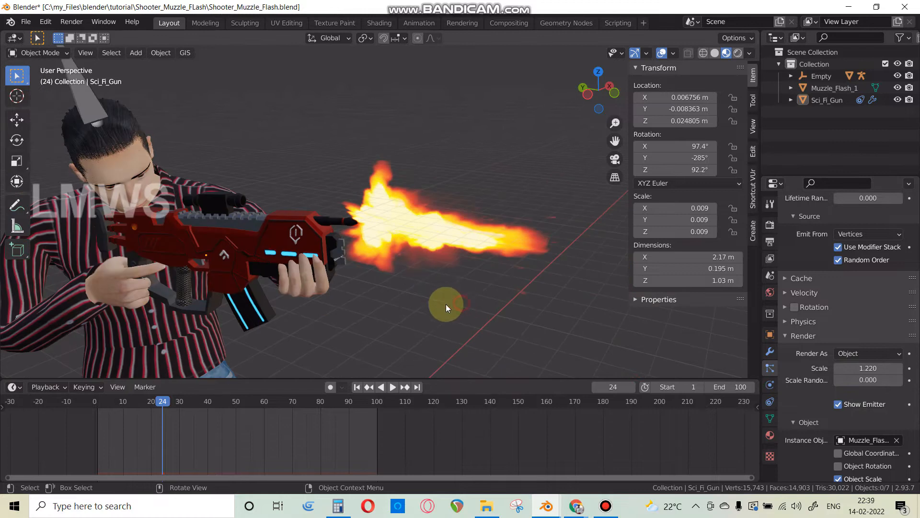
{"action": "scroll", "coordinate": [453, 297], "scroll_direction": "down", "scroll_amount": 2}
Step: Play the animation and examine the enlarged muzzle flash on the gun from a side angle and close up
{"action": "key", "text": "space"}
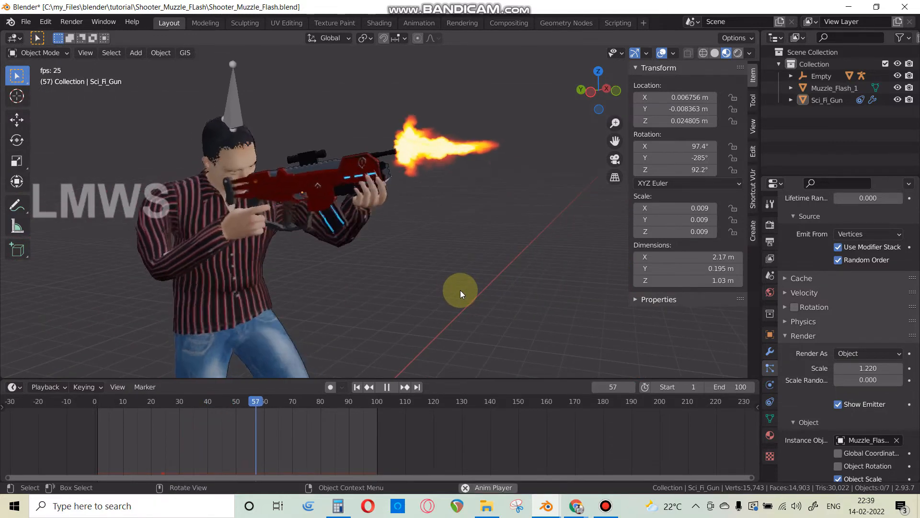
{"action": "middle_click_drag", "start_coordinate": [459, 289], "coordinate": [421, 286]}
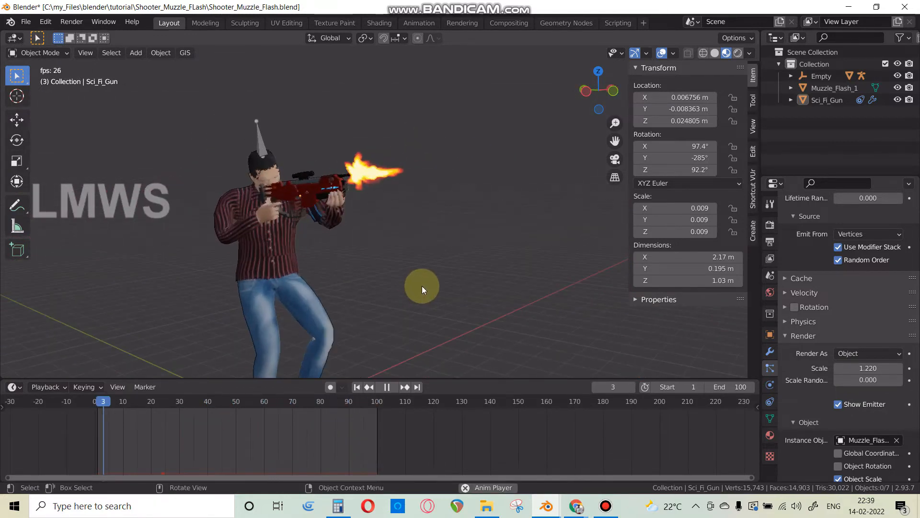
{"action": "scroll", "coordinate": [416, 284], "scroll_direction": "up", "scroll_amount": 6}
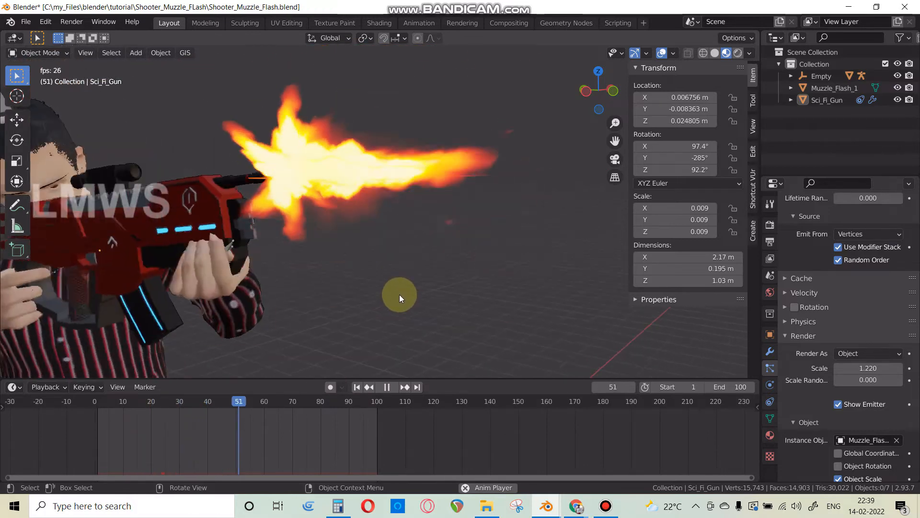
Step: Set the gun particle system's render Scale Randomness to about 0.562 and check the muzzle flash during playback
{"action": "scroll", "coordinate": [394, 283], "scroll_direction": "down", "scroll_amount": 2}
{"action": "scroll", "coordinate": [815, 335], "scroll_direction": "up", "scroll_amount": 4}
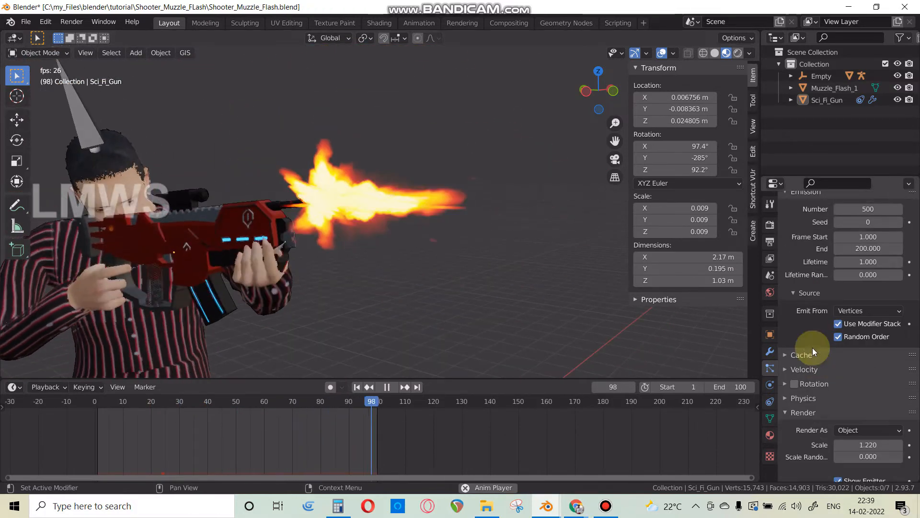
{"action": "scroll", "coordinate": [812, 347], "scroll_direction": "up", "scroll_amount": 3}
{"action": "scroll", "coordinate": [822, 323], "scroll_direction": "down", "scroll_amount": 7}
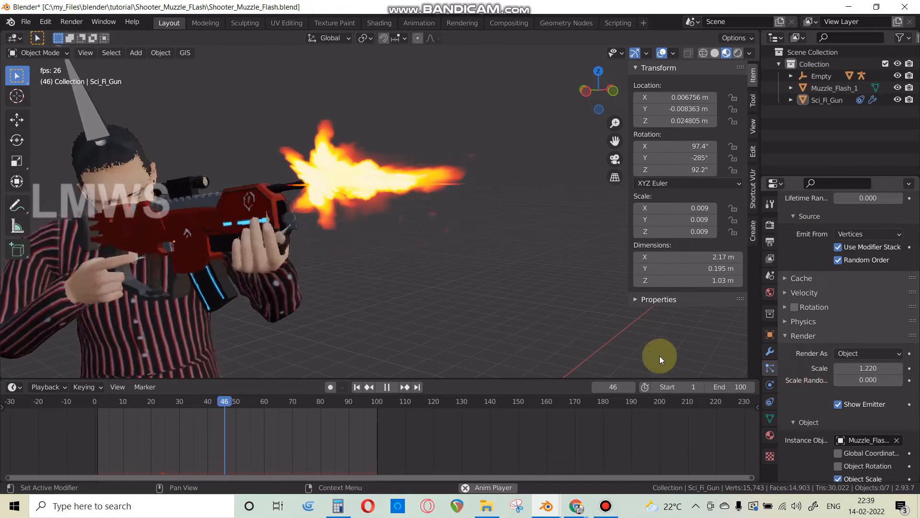
{"action": "mouse_move", "coordinate": [865, 379]}
{"action": "left_mouse_down"}
{"action": "mouse_move", "coordinate": [894, 380]}
{"action": "mouse_move", "coordinate": [864, 381]}
{"action": "mouse_move", "coordinate": [873, 382]}
{"action": "left_mouse_up"}
{"action": "scroll", "coordinate": [482, 308], "scroll_direction": "down", "scroll_amount": 2}
{"action": "middle_click_drag", "start_coordinate": [472, 305], "coordinate": [494, 299]}
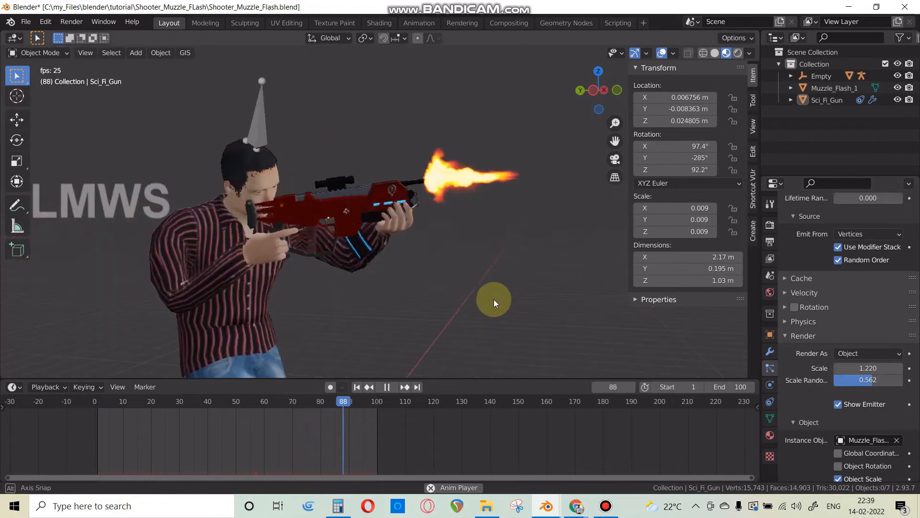
{"action": "scroll", "coordinate": [425, 311], "scroll_direction": "up", "scroll_amount": 5}
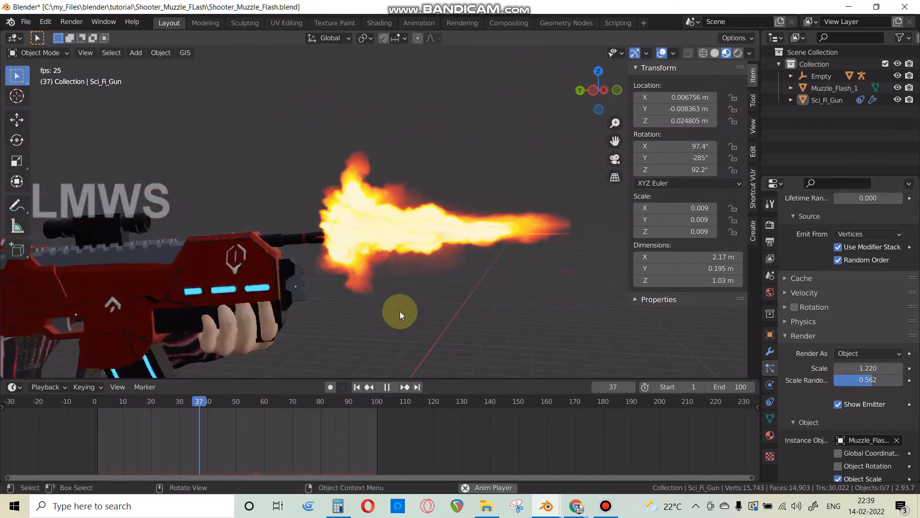
{"action": "scroll", "coordinate": [401, 311], "scroll_direction": "down", "scroll_amount": 7}
{"action": "middle_click_drag", "start_coordinate": [426, 297], "coordinate": [416, 269]}
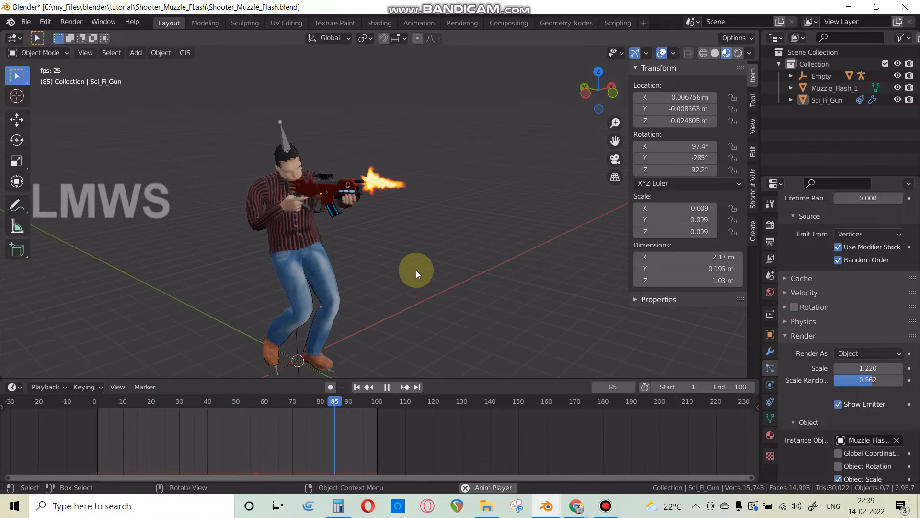
{"action": "scroll", "coordinate": [416, 270], "scroll_direction": "up", "scroll_amount": 4}
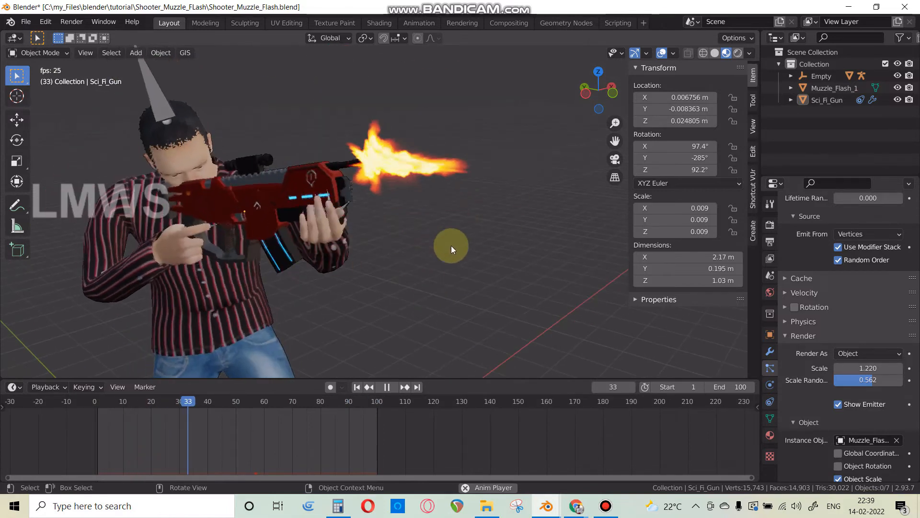
Step: Raise the particle render Scale Randomness to about 0.808, check the flash, and save the file
{"action": "mouse_move", "coordinate": [873, 380]}
{"action": "left_mouse_down"}
{"action": "mouse_move", "coordinate": [893, 380]}
{"action": "mouse_move", "coordinate": [879, 381]}
{"action": "left_mouse_up"}
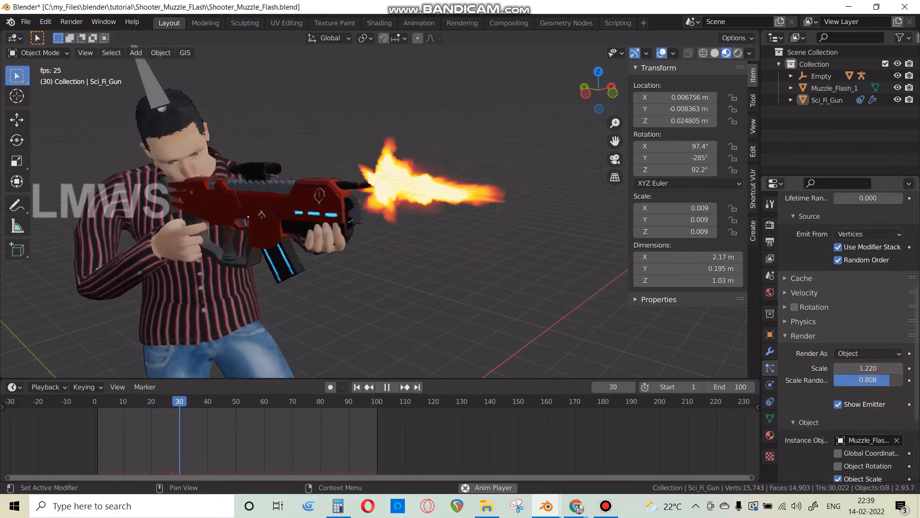
{"action": "scroll", "coordinate": [464, 279], "scroll_direction": "up", "scroll_amount": 2}
{"action": "mouse_move", "coordinate": [464, 280]}
{"action": "middle_mouse_down"}
{"action": "mouse_move", "coordinate": [349, 262]}
{"action": "mouse_move", "coordinate": [471, 285]}
{"action": "middle_mouse_up"}
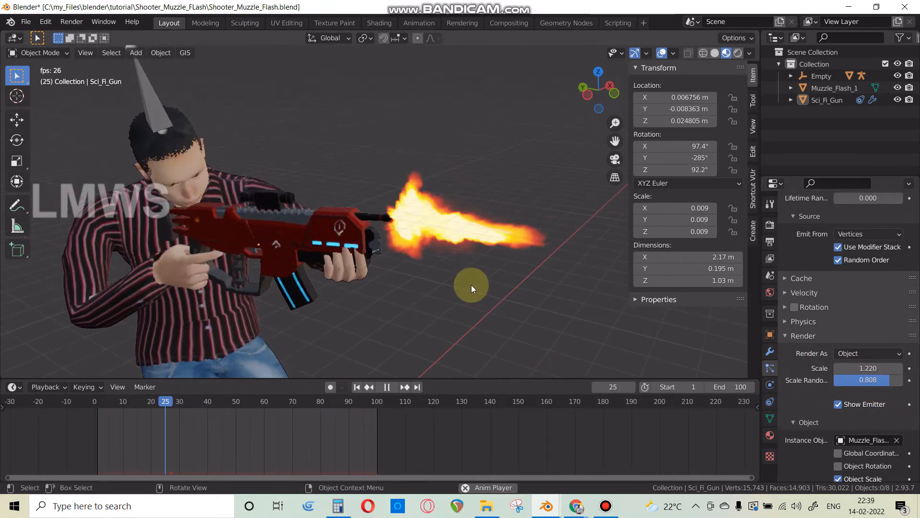
{"action": "scroll", "coordinate": [803, 328], "scroll_direction": "up", "scroll_amount": 1}
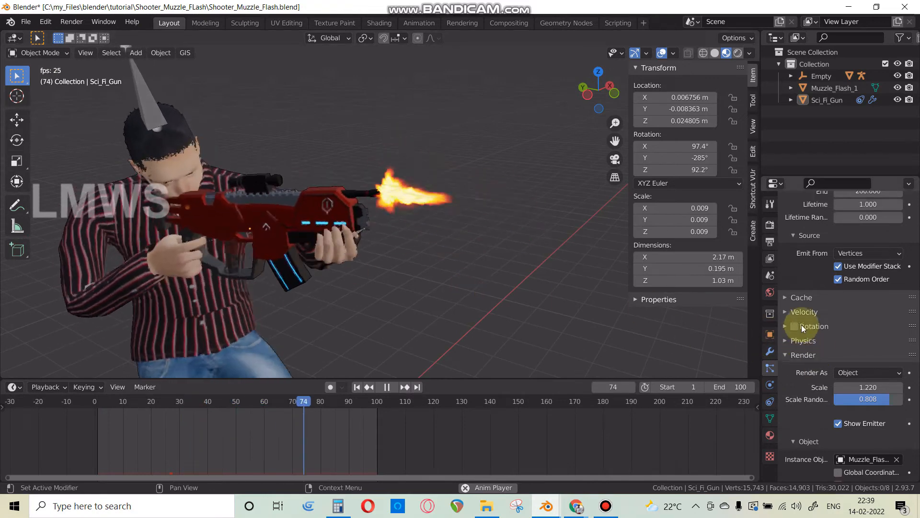
{"action": "scroll", "coordinate": [390, 309], "scroll_direction": "up", "scroll_amount": 3}
{"action": "key", "text": "ctrl+s"}
Step: Set the particle emission's Lifetime Randomness to about 0.356 and its Number to 1500
{"action": "scroll", "coordinate": [838, 301], "scroll_direction": "up", "scroll_amount": 3}
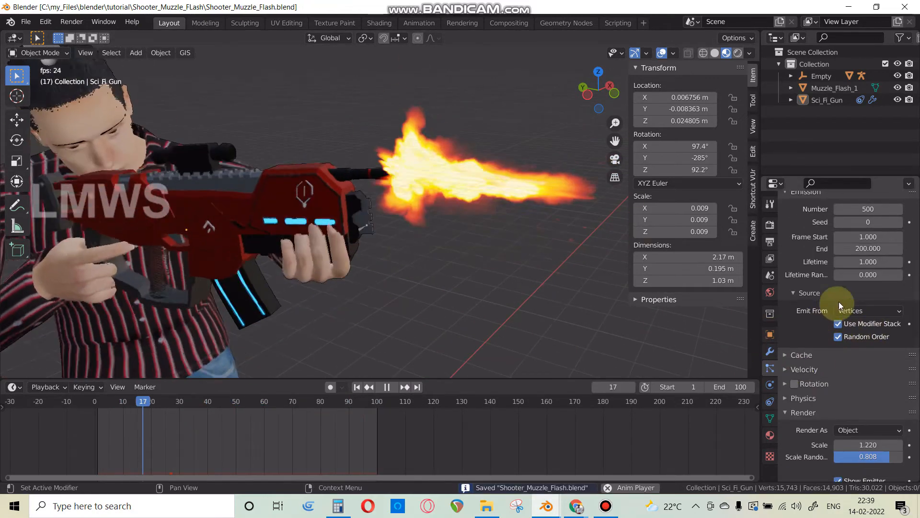
{"action": "left_click_drag", "start_coordinate": [856, 276], "coordinate": [861, 275]}
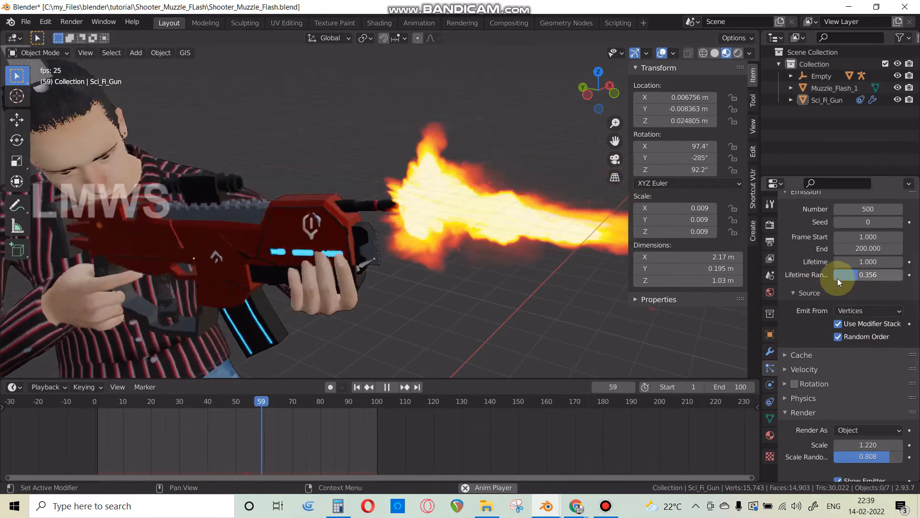
{"action": "left_click", "coordinate": [854, 209]}
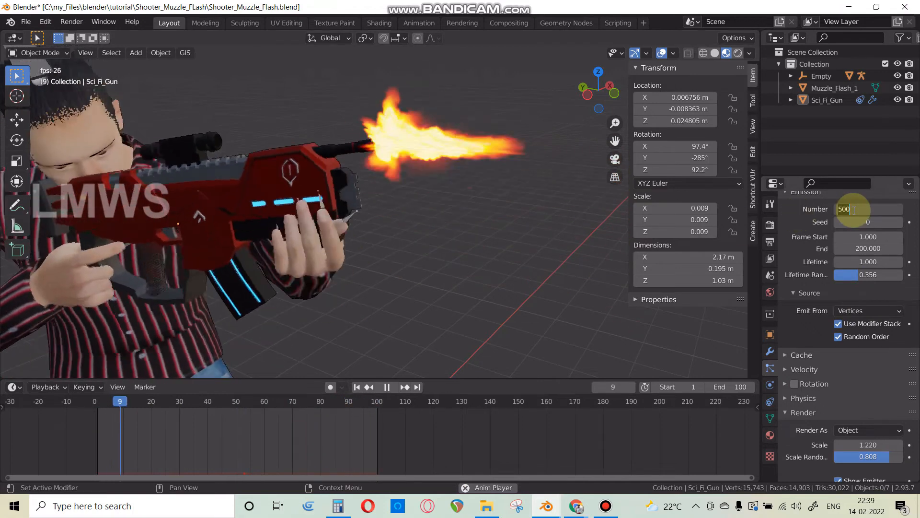
{"action": "type", "text": "1500"}
{"action": "key", "text": "Return"}
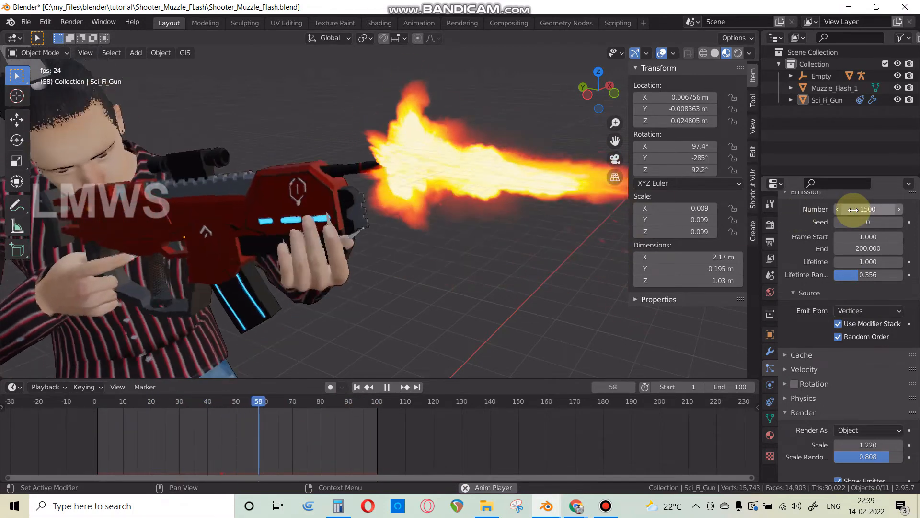
Step: Set the emission Seed to 3, play the animation, and check the muzzle flash's direction in top view
{"action": "key", "text": "space"}
{"action": "middle_click_drag", "start_coordinate": [508, 256], "coordinate": [491, 263]}
{"action": "left_click_drag", "start_coordinate": [850, 221], "coordinate": [855, 221]}
{"action": "key", "text": "space"}
{"action": "scroll", "coordinate": [401, 223], "scroll_direction": "down", "scroll_amount": 4}
{"action": "middle_click_drag", "start_coordinate": [407, 228], "coordinate": [452, 335]}
{"action": "scroll", "coordinate": [453, 336], "scroll_direction": "down", "scroll_amount": 3}
{"action": "key", "text": "space"}
{"action": "mouse_move", "coordinate": [415, 286]}
{"action": "middle_mouse_down"}
{"action": "mouse_move", "coordinate": [432, 251]}
{"action": "mouse_move", "coordinate": [389, 322]}
{"action": "mouse_move", "coordinate": [415, 273]}
{"action": "middle_mouse_up"}
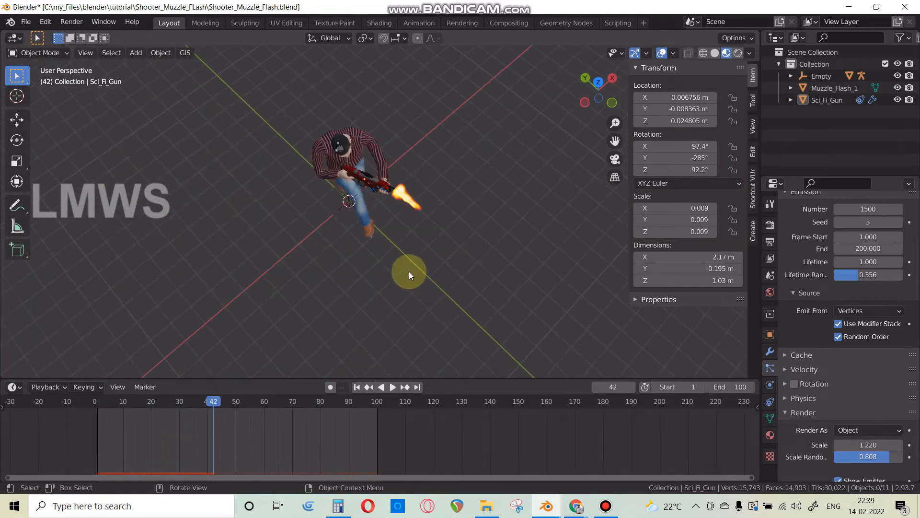
{"action": "key", "text": "KP_7"}
{"action": "scroll", "coordinate": [409, 261], "scroll_direction": "up", "scroll_amount": 5}
{"action": "middle_click_drag", "start_coordinate": [369, 296], "coordinate": [338, 311], "text": "shift"}
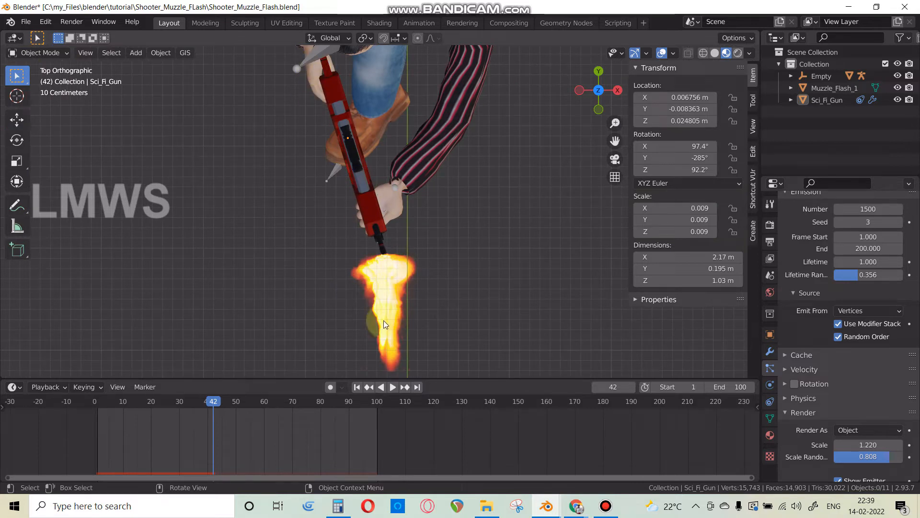
{"action": "middle_click_drag", "start_coordinate": [371, 303], "coordinate": [460, 292]}
{"action": "left_click", "coordinate": [793, 356]}
{"action": "left_click", "coordinate": [799, 357]}
{"action": "left_click", "coordinate": [801, 370]}
{"action": "left_click", "coordinate": [802, 369]}
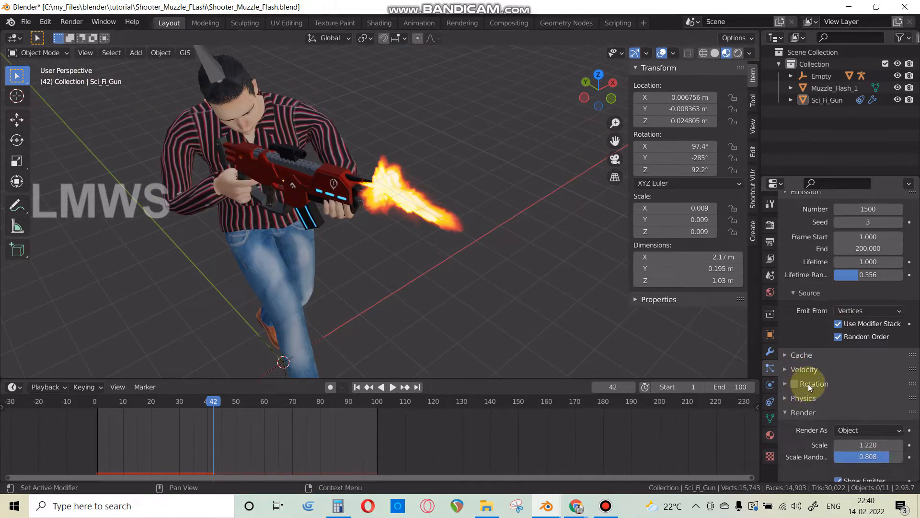
Step: Enable Rotation for the gun's particles and play the animation to inspect the flash from above
{"action": "left_click", "coordinate": [795, 383]}
{"action": "left_click", "coordinate": [815, 385]}
{"action": "scroll", "coordinate": [821, 395], "scroll_direction": "down", "scroll_amount": 2}
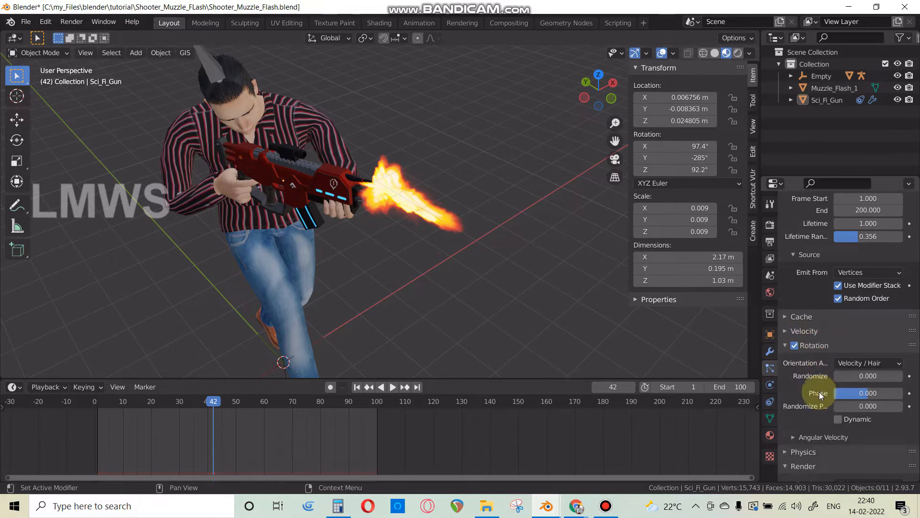
{"action": "scroll", "coordinate": [437, 297], "scroll_direction": "down", "scroll_amount": 3}
{"action": "middle_click_drag", "start_coordinate": [459, 287], "coordinate": [482, 305], "text": "shift"}
{"action": "scroll", "coordinate": [482, 305], "scroll_direction": "up", "scroll_amount": 1}
{"action": "scroll", "coordinate": [482, 303], "scroll_direction": "up", "scroll_amount": 5}
{"action": "key", "text": "space"}
{"action": "middle_click_drag", "start_coordinate": [453, 315], "coordinate": [400, 265]}
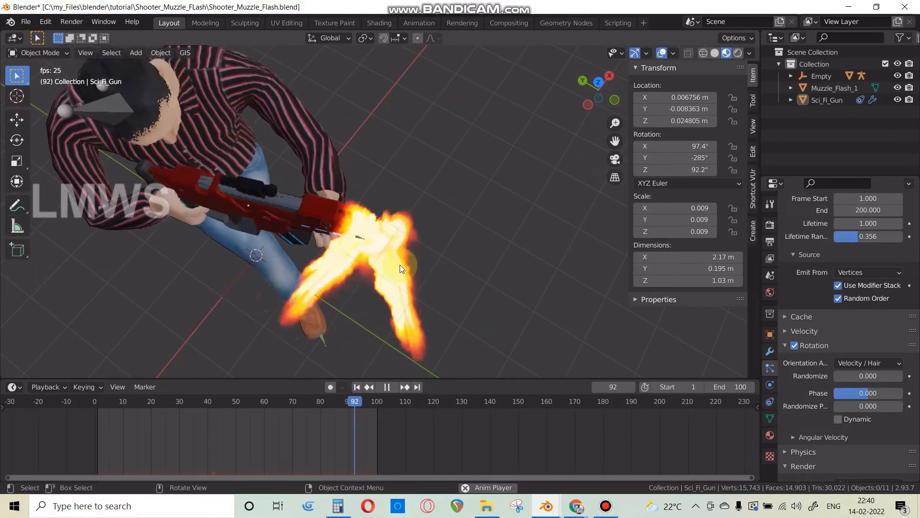
Step: Try Object Y, Object X and Object Z as the particle rotation's Orientation Axis during playback
{"action": "left_click", "coordinate": [846, 363]}
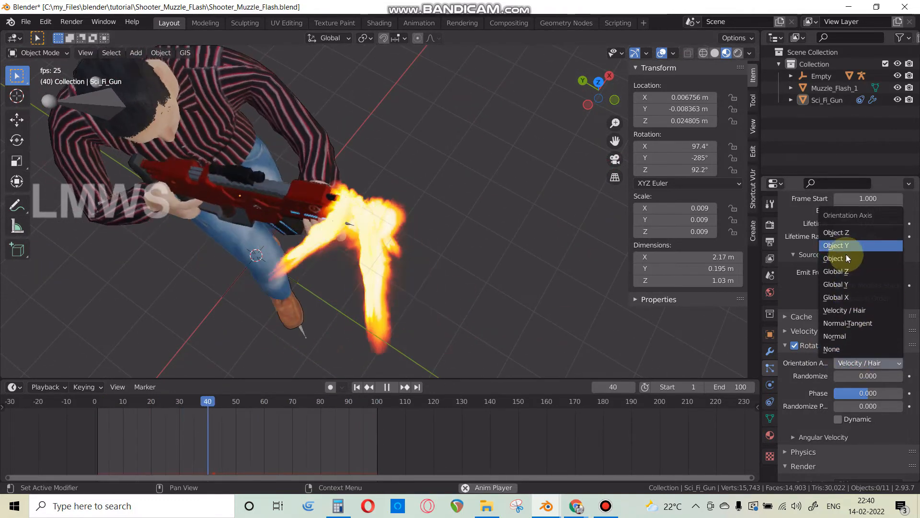
{"action": "left_click", "coordinate": [845, 244]}
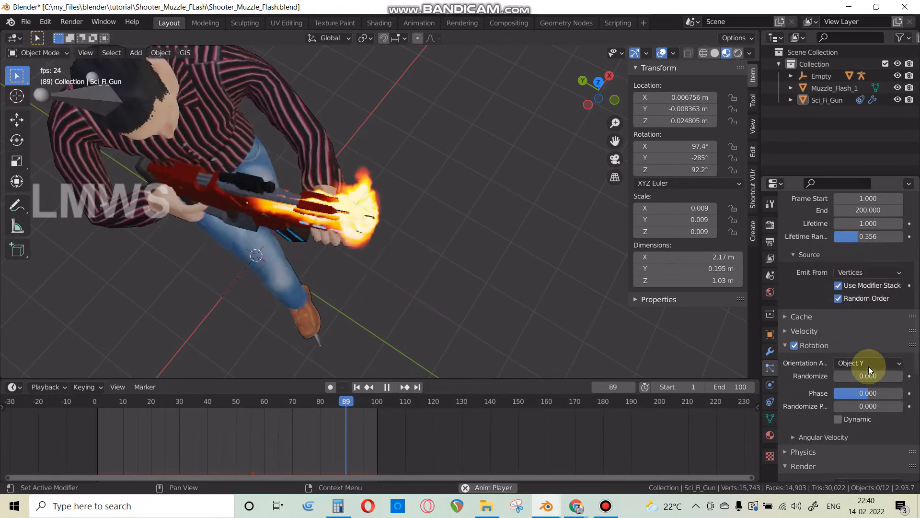
{"action": "left_click", "coordinate": [869, 366]}
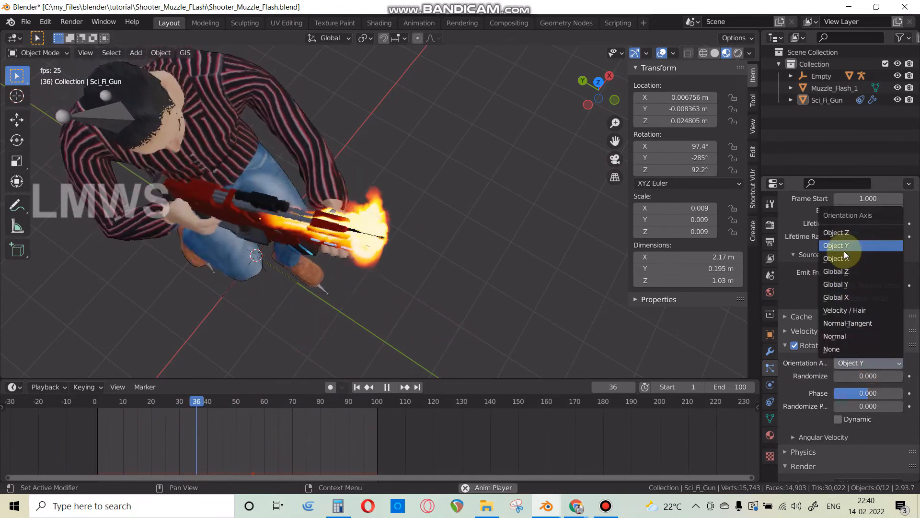
{"action": "left_click", "coordinate": [844, 257]}
{"action": "left_click", "coordinate": [865, 360]}
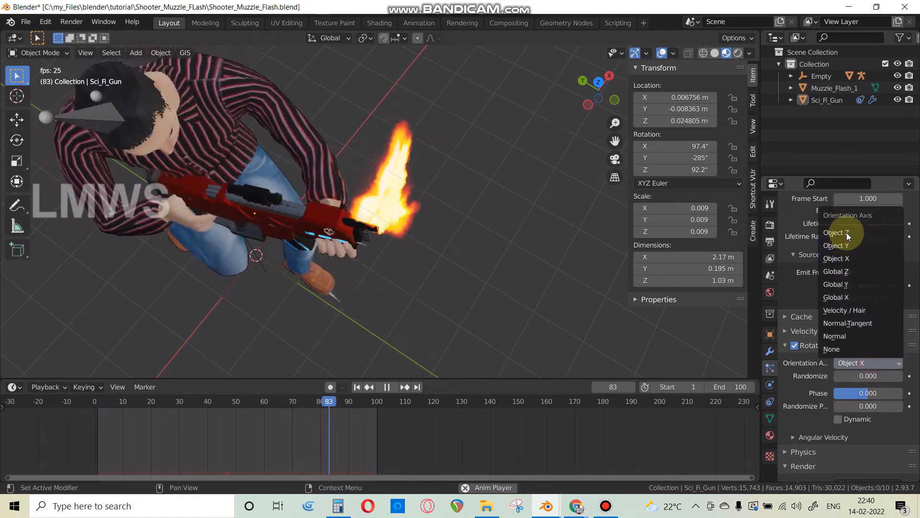
{"action": "left_click", "coordinate": [847, 233]}
{"action": "left_click", "coordinate": [860, 363]}
{"action": "left_click", "coordinate": [853, 247]}
Step: Try Global X, Normal-Tangent, Normal and None as the particle rotation's Orientation Axis
{"action": "left_click", "coordinate": [859, 363]}
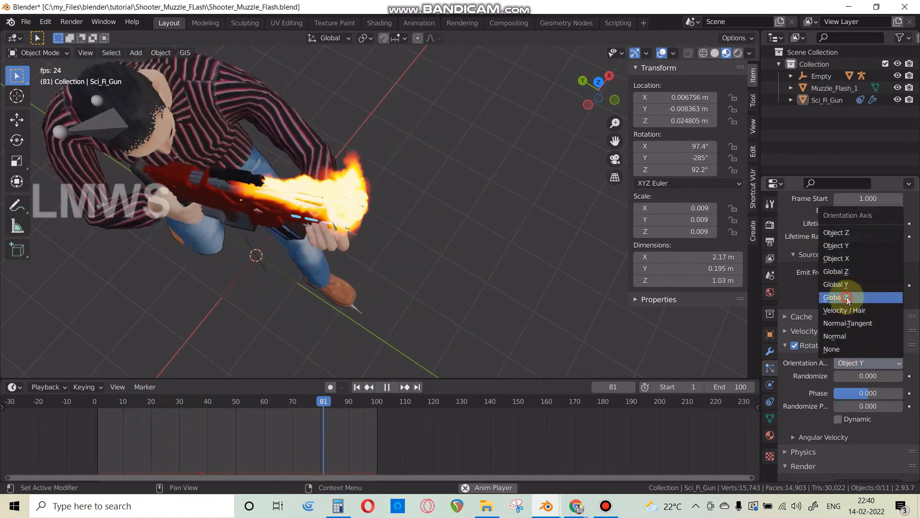
{"action": "left_click", "coordinate": [846, 297]}
{"action": "left_click", "coordinate": [868, 363]}
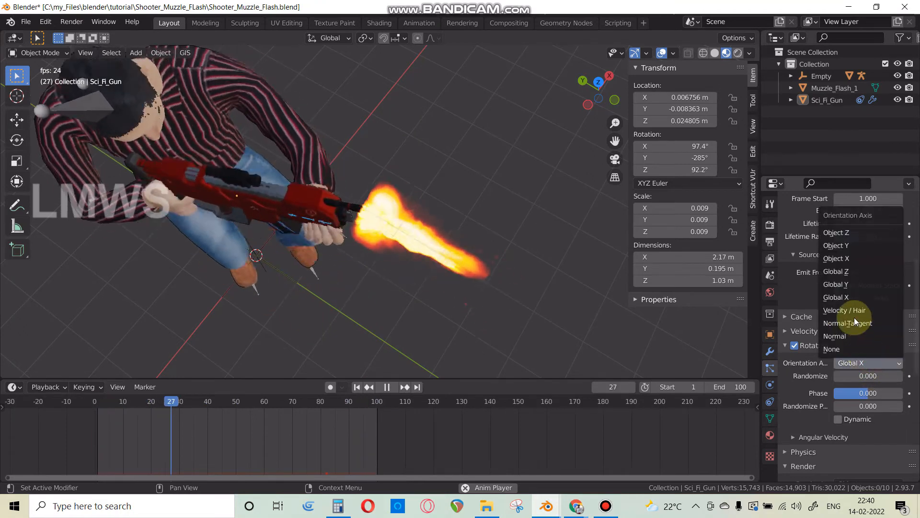
{"action": "left_click", "coordinate": [852, 323]}
{"action": "left_click", "coordinate": [862, 365]}
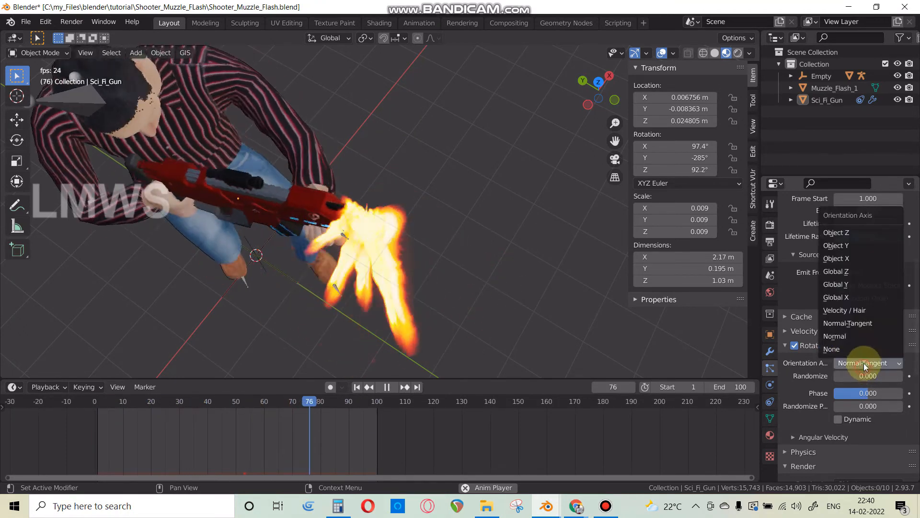
{"action": "left_click", "coordinate": [856, 322]}
{"action": "left_click", "coordinate": [861, 367]}
{"action": "left_click", "coordinate": [843, 338]}
{"action": "left_click", "coordinate": [861, 358]}
{"action": "left_click", "coordinate": [852, 350]}
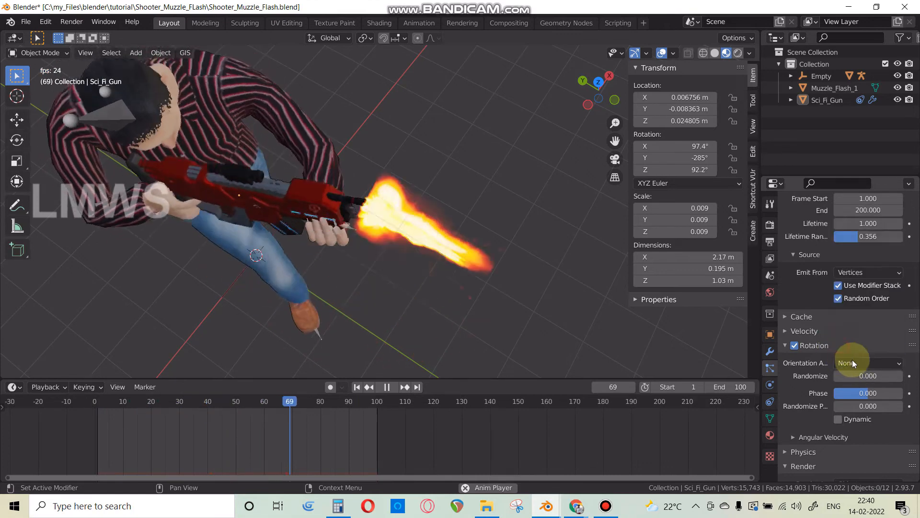
Step: Compare Object X and Object Z again, and set the particle Orientation Axis to Object Y
{"action": "left_click", "coordinate": [863, 363]}
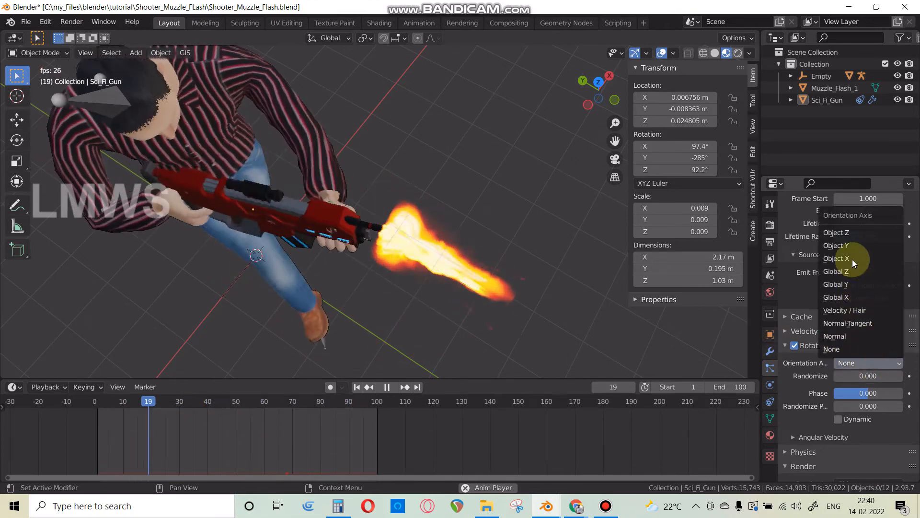
{"action": "left_click", "coordinate": [852, 259]}
{"action": "left_click", "coordinate": [867, 360]}
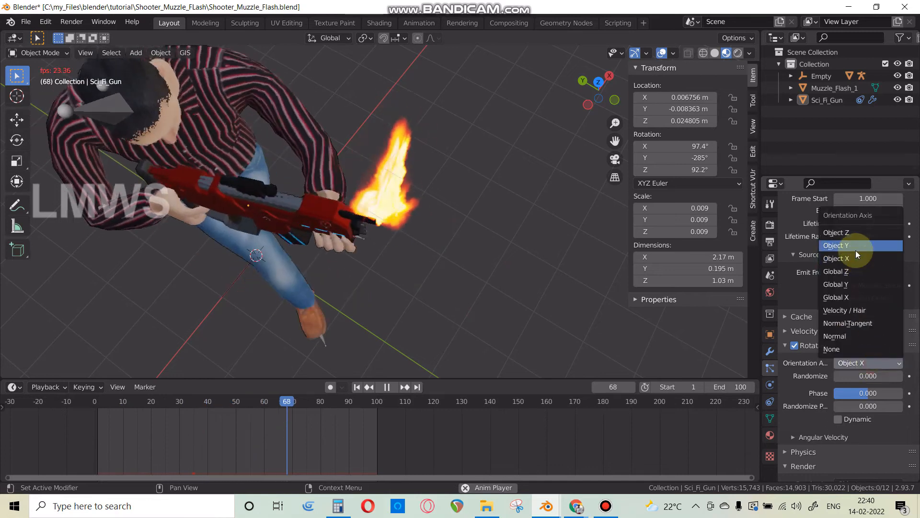
{"action": "left_click", "coordinate": [848, 232]}
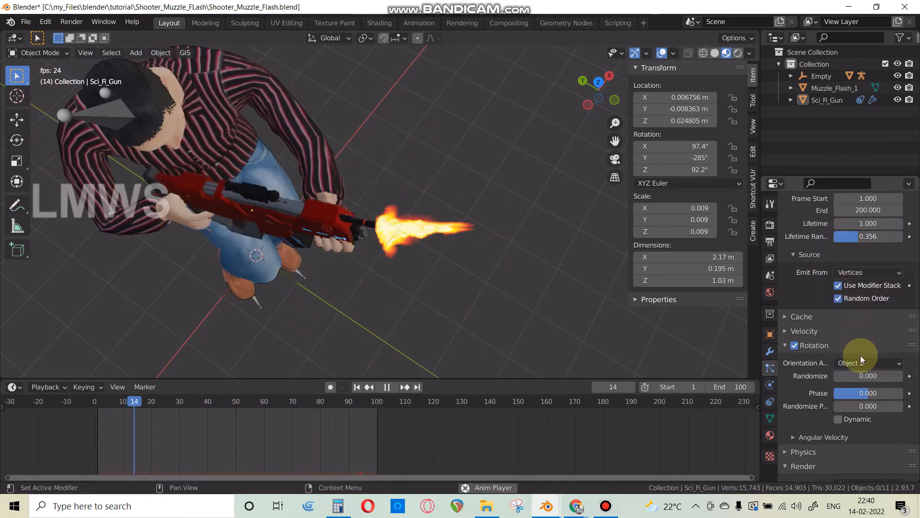
{"action": "left_click", "coordinate": [861, 359]}
{"action": "left_click", "coordinate": [852, 246]}
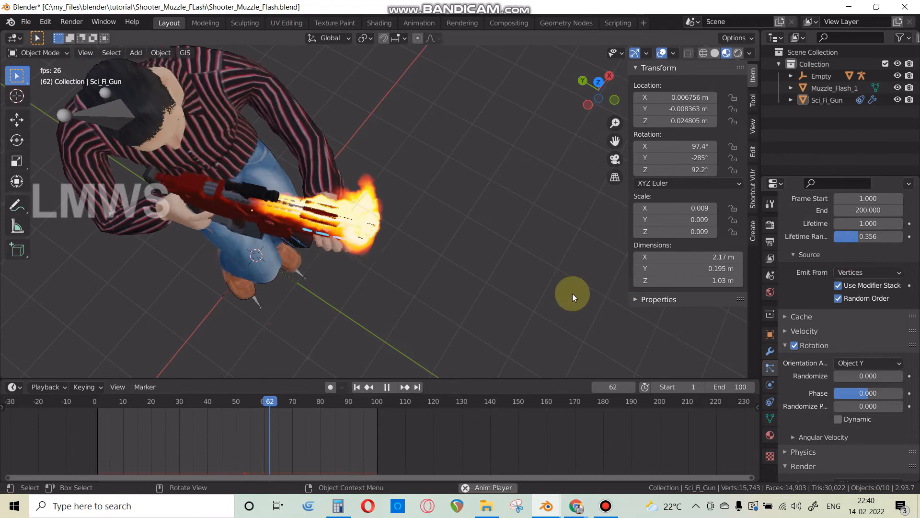
{"action": "scroll", "coordinate": [551, 285], "scroll_direction": "down", "scroll_amount": 6}
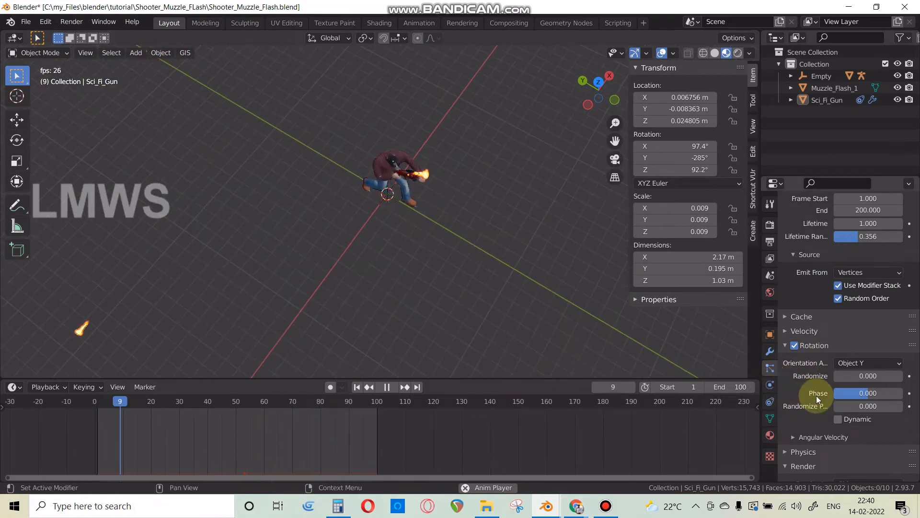
{"action": "scroll", "coordinate": [817, 411], "scroll_direction": "down", "scroll_amount": 8}
{"action": "scroll", "coordinate": [496, 251], "scroll_direction": "up", "scroll_amount": 6}
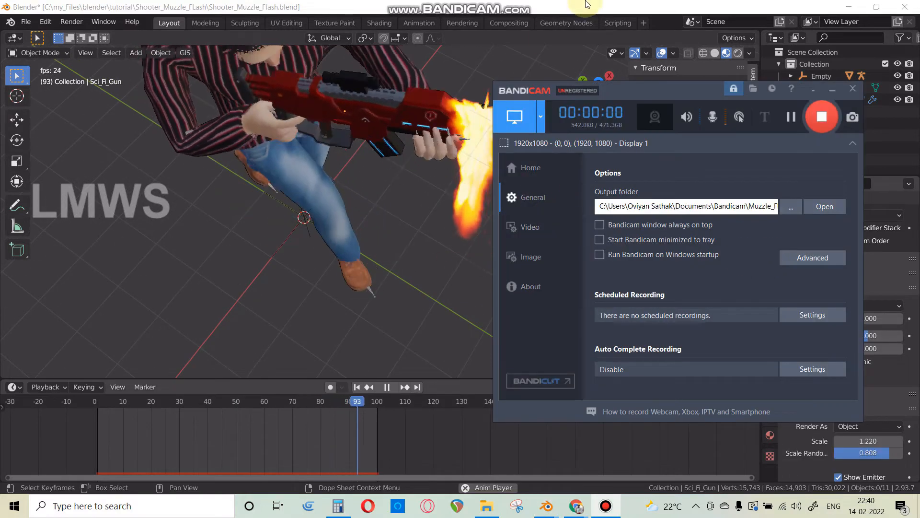
{"action": "left_click", "coordinate": [664, 4]}
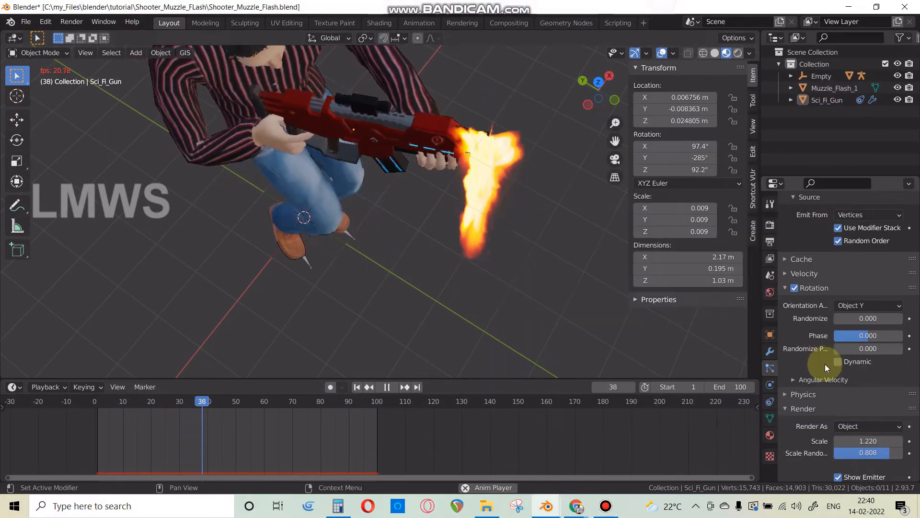
{"action": "scroll", "coordinate": [822, 397], "scroll_direction": "down", "scroll_amount": 6}
{"action": "scroll", "coordinate": [839, 365], "scroll_direction": "up", "scroll_amount": 4}
{"action": "left_click", "coordinate": [850, 268]}
{"action": "left_click", "coordinate": [851, 269]}
Step: Stop playback and move the Muzzle_Flash_1 source object within the ground plane to about X -3.84 m, Y -0.20 m, near the character
{"action": "key", "text": "space"}
{"action": "scroll", "coordinate": [337, 286], "scroll_direction": "down", "scroll_amount": 3}
{"action": "middle_click_drag", "start_coordinate": [337, 286], "coordinate": [116, 309]}
{"action": "left_click", "coordinate": [24, 314]}
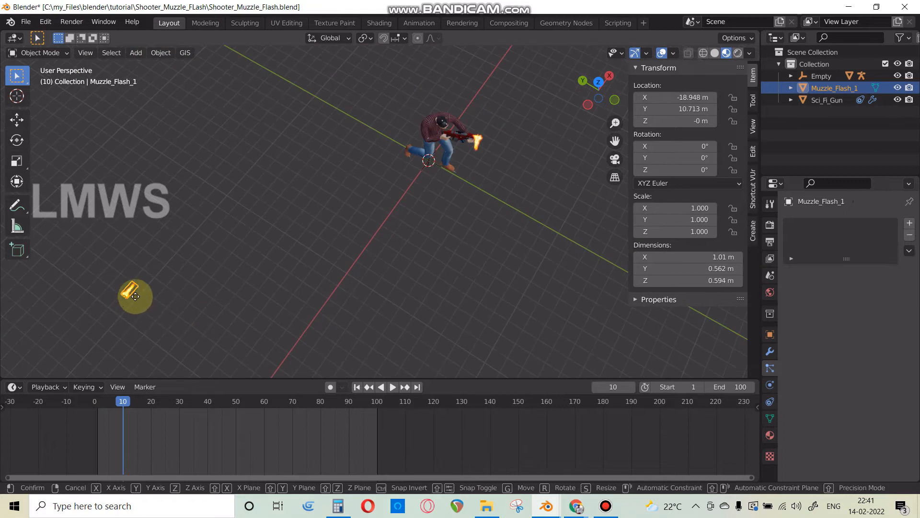
{"action": "key", "text": "g"}
{"action": "key", "text": "shift+z"}
{"action": "left_click", "coordinate": [477, 206]}
{"action": "scroll", "coordinate": [479, 217], "scroll_direction": "up", "scroll_amount": 3}
{"action": "middle_click_drag", "start_coordinate": [479, 217], "coordinate": [353, 254]}
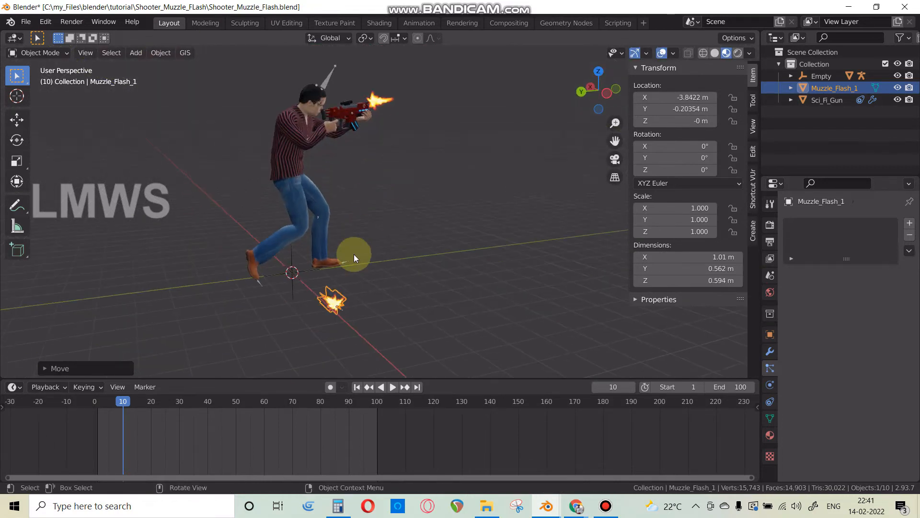
Step: Raise Muzzle_Flash_1 vertically to about Z 3.87 m and rotate it 90° about the global Z axis
{"action": "key", "text": "g"}
{"action": "key", "text": "z"}
{"action": "left_click", "coordinate": [378, 117]}
{"action": "middle_click_drag", "start_coordinate": [378, 117], "coordinate": [298, 259]}
{"action": "key", "text": "r"}
{"action": "key", "text": "z"}
{"action": "type", "text": "90"}
{"action": "left_click", "coordinate": [249, 284]}
Step: Try a further 15° turn of Muzzle_Flash_1 about Z, and rotate it 180° about Z instead
{"action": "type", "text": "rz15"}
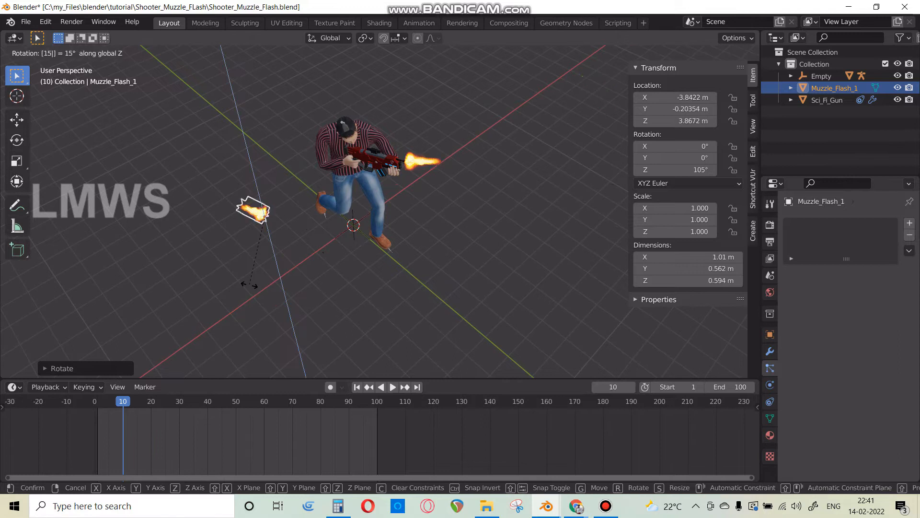
{"action": "right_click", "coordinate": [250, 284]}
{"action": "type", "text": "rz"}
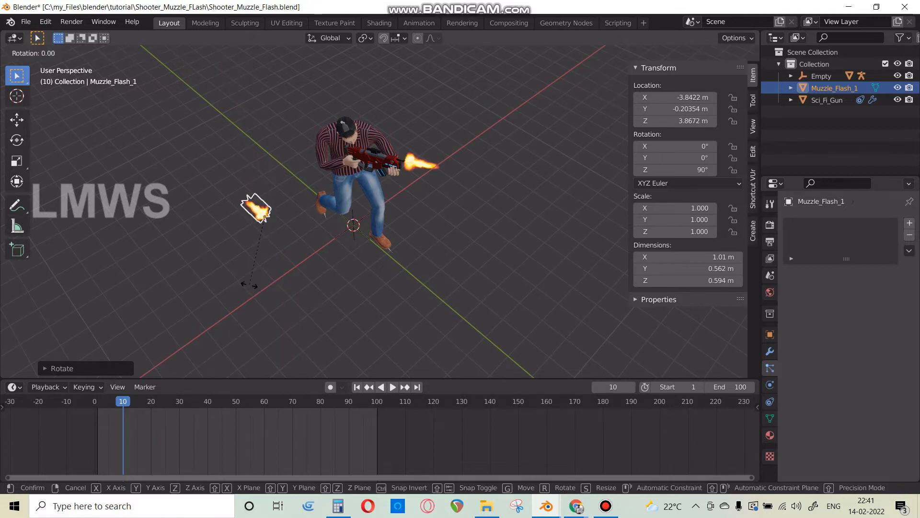
{"action": "type", "text": "180"}
{"action": "left_click", "coordinate": [249, 284]}
Step: Try rotating Muzzle_Flash_1 freely about the global Z axis while viewing the flash on the gun up close
{"action": "scroll", "coordinate": [249, 283], "scroll_direction": "up", "scroll_amount": 5}
{"action": "middle_click_drag", "start_coordinate": [311, 206], "coordinate": [193, 329], "text": "shift"}
{"action": "scroll", "coordinate": [193, 329], "scroll_direction": "down", "scroll_amount": 2}
{"action": "middle_click_drag", "start_coordinate": [283, 259], "coordinate": [352, 209], "text": "shift"}
{"action": "scroll", "coordinate": [253, 315], "scroll_direction": "up", "scroll_amount": 1}
{"action": "key", "text": "r"}
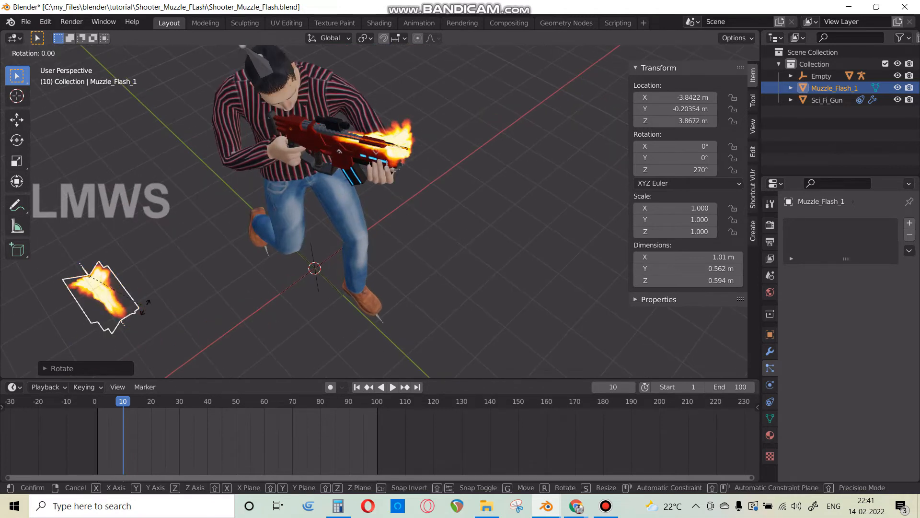
{"action": "key", "text": "z"}
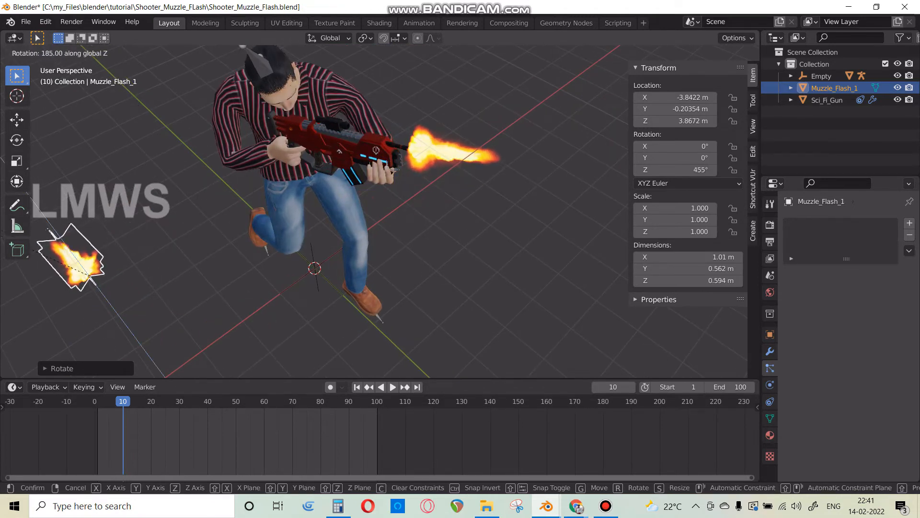
{"action": "key", "text": "Escape"}
{"action": "middle_click_drag", "start_coordinate": [220, 265], "coordinate": [298, 266]}
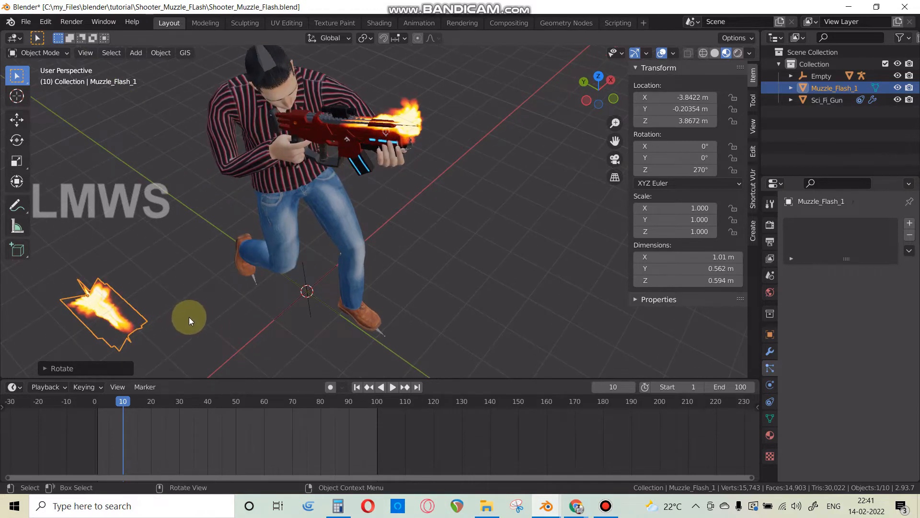
{"action": "key", "text": "Tab"}
{"action": "key", "text": "grave"}
{"action": "key", "text": "Escape"}
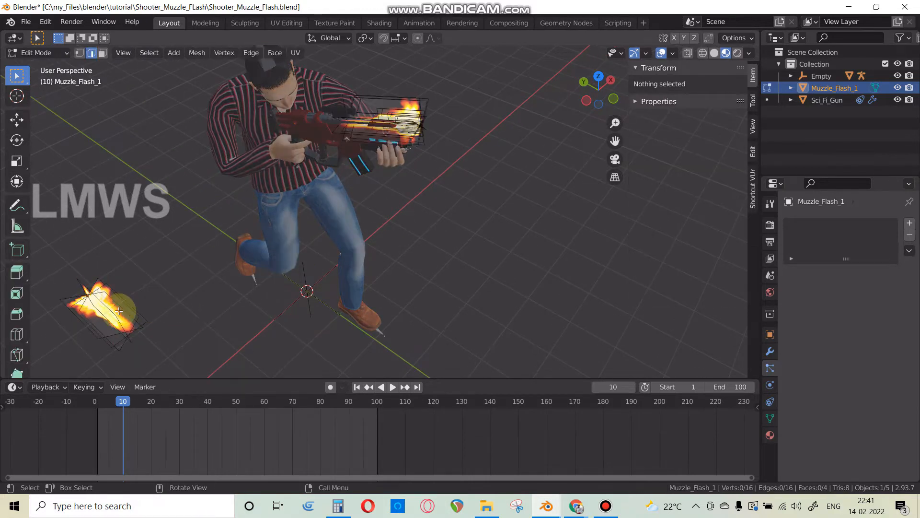
{"action": "key", "text": "Tab"}
Step: Snap the 3D cursor to the selected Muzzle_Flash_1 object and save the file
{"action": "key", "text": "shift+s"}
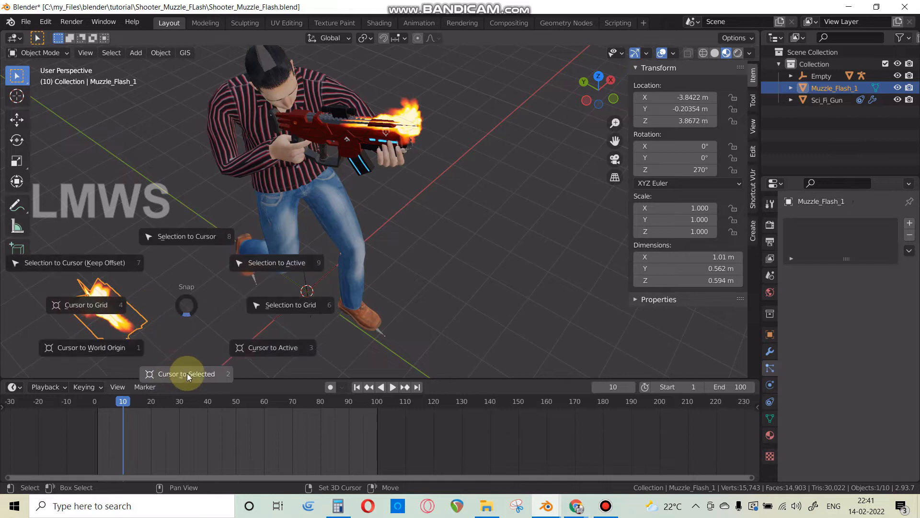
{"action": "left_click", "coordinate": [187, 373]}
{"action": "key", "text": "ctrl+s"}
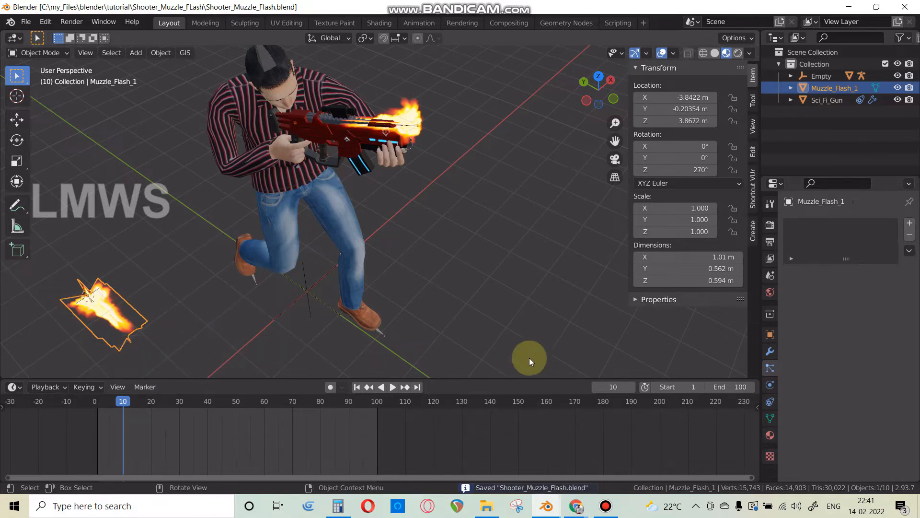
Step: Deselect everything, start the Shortcut VUr display and hide the sidebar
{"action": "left_click", "coordinate": [571, 282]}
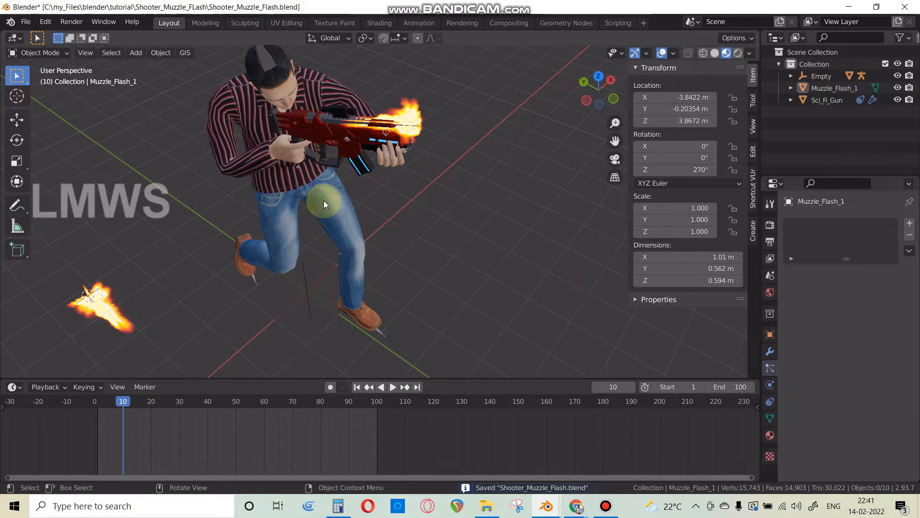
{"action": "left_click", "coordinate": [753, 185]}
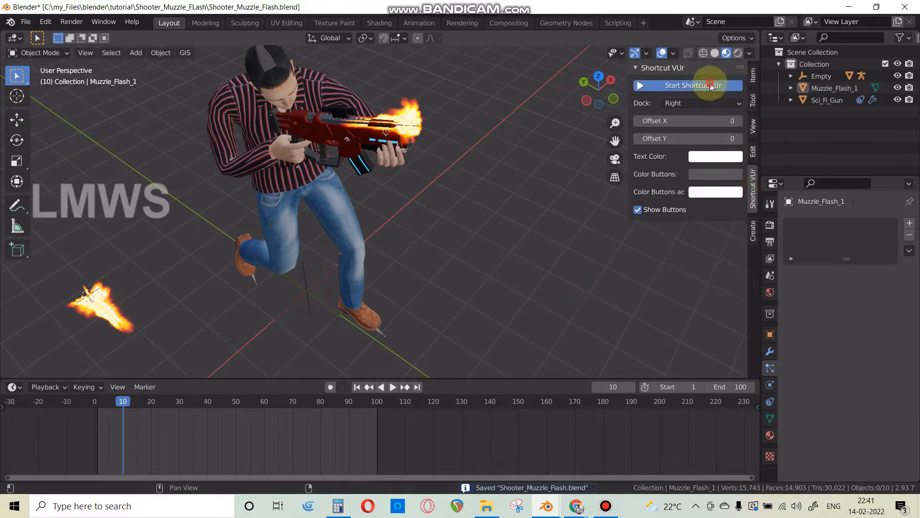
{"action": "key", "text": "n"}
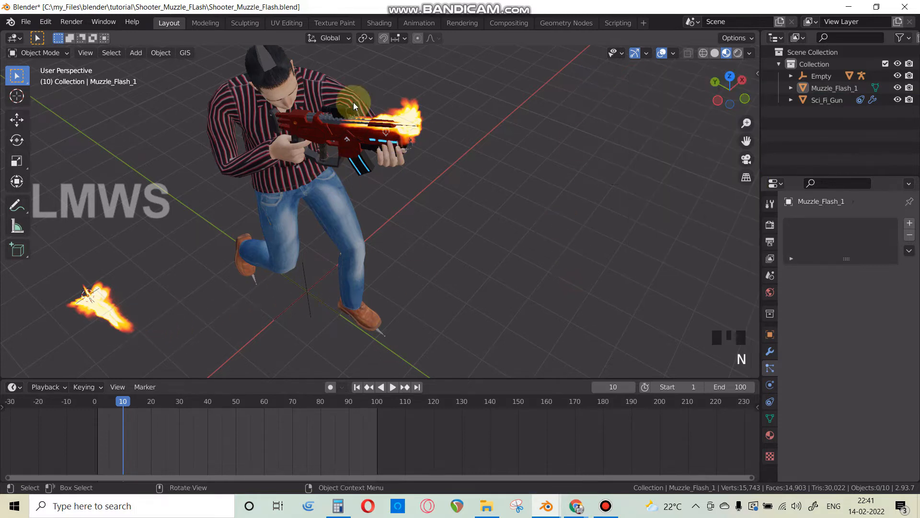
Step: Set the pivot point to the 3D Cursor and, in Edit Mode, rotate the Muzzle_Flash_1 mesh about Z until the flash points out of the barrel
{"action": "left_click", "coordinate": [357, 42]}
{"action": "left_click", "coordinate": [379, 64]}
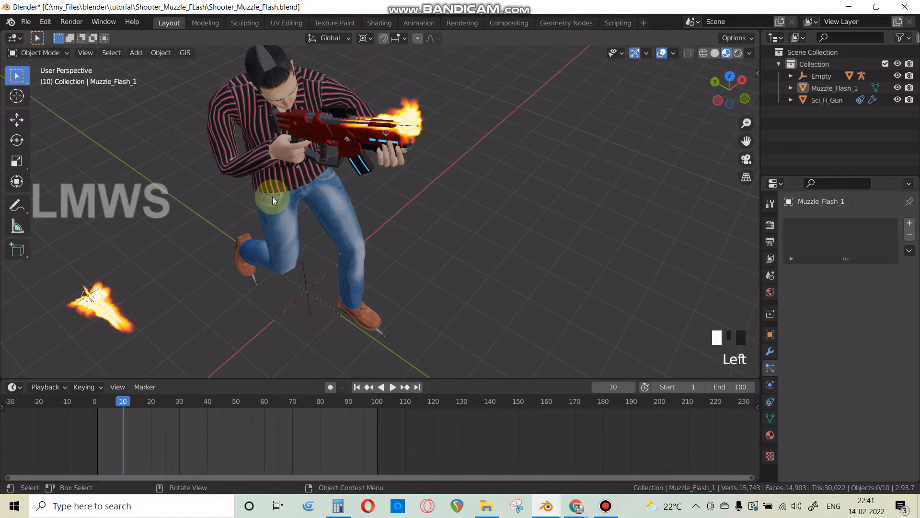
{"action": "left_click", "coordinate": [125, 273]}
{"action": "key", "text": "r"}
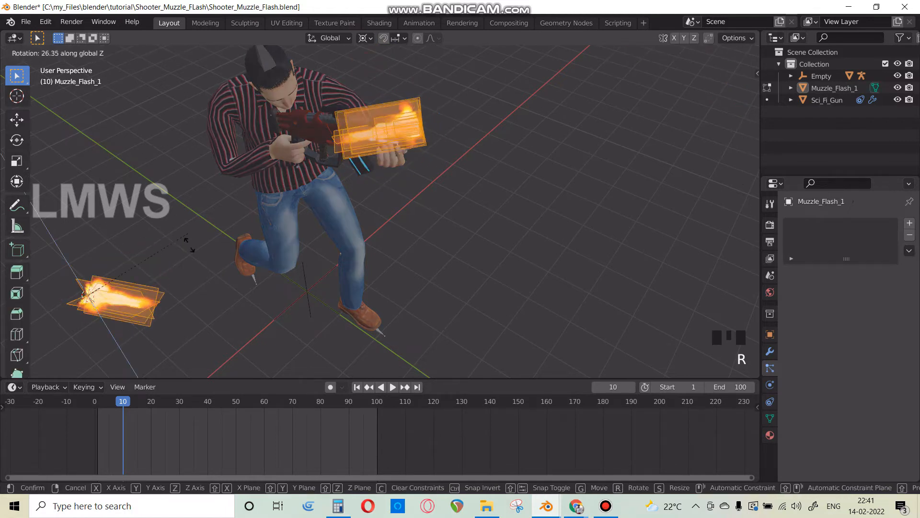
{"action": "left_click", "coordinate": [201, 272]}
{"action": "key", "text": "r"}
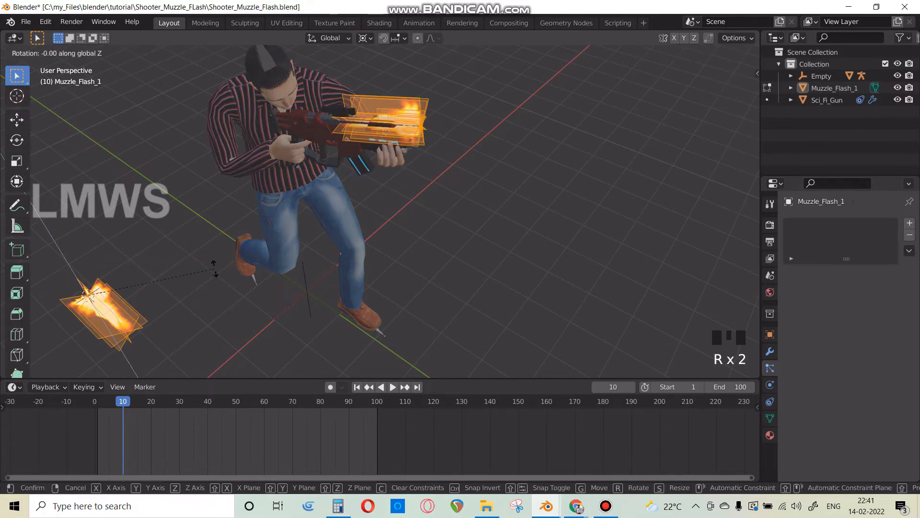
{"action": "left_click", "coordinate": [214, 268]}
{"action": "key", "text": "Tab"}
Step: Save the file and make Sci_Fi_Gun the active object
{"action": "middle_click_drag", "start_coordinate": [317, 249], "coordinate": [758, 321]}
{"action": "scroll", "coordinate": [392, 308], "scroll_direction": "up", "scroll_amount": 2}
{"action": "key", "text": "ctrl+s"}
{"action": "scroll", "coordinate": [403, 271], "scroll_direction": "down", "scroll_amount": 2}
{"action": "left_click", "coordinate": [328, 229]}
{"action": "left_click", "coordinate": [383, 194]}
Step: Play the animation and examine the muzzle flash's direction at the gun barrel from close up
{"action": "middle_click_drag", "start_coordinate": [383, 194], "coordinate": [437, 197]}
{"action": "middle_click_drag", "start_coordinate": [437, 197], "coordinate": [414, 241], "text": "shift"}
{"action": "scroll", "coordinate": [414, 241], "scroll_direction": "up", "scroll_amount": 3}
{"action": "key", "text": "space"}
{"action": "left_click", "coordinate": [519, 205]}
{"action": "middle_click_drag", "start_coordinate": [520, 205], "coordinate": [517, 187]}
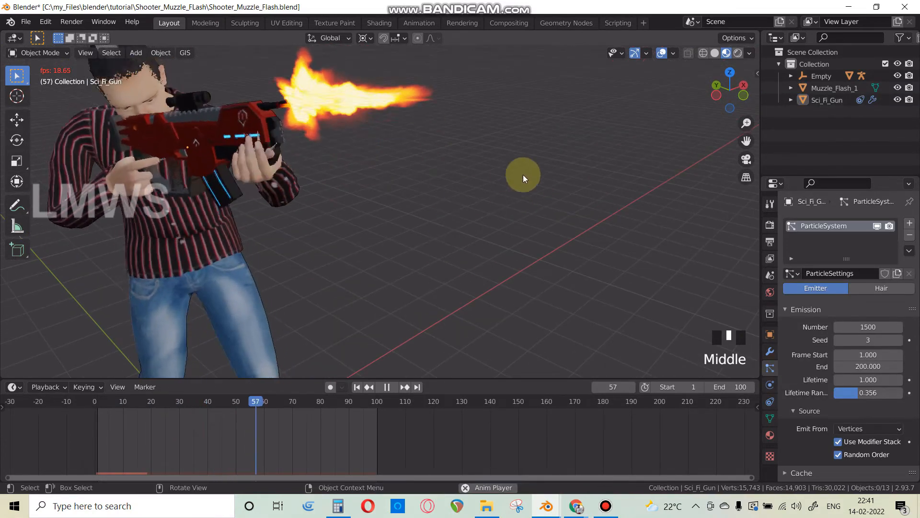
Step: Try a particle Lifetime of 2 during playback, return it to 1 and stop playback
{"action": "scroll", "coordinate": [823, 369], "scroll_direction": "down", "scroll_amount": 5}
{"action": "scroll", "coordinate": [823, 369], "scroll_direction": "down", "scroll_amount": 3}
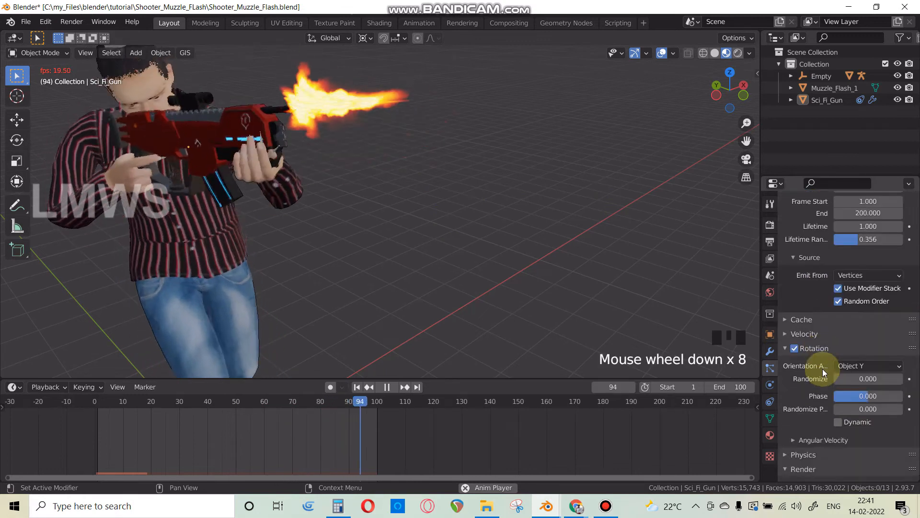
{"action": "scroll", "coordinate": [823, 369], "scroll_direction": "up", "scroll_amount": 3}
{"action": "left_click_drag", "start_coordinate": [873, 283], "coordinate": [891, 283]}
{"action": "left_click", "coordinate": [868, 284]}
{"action": "type", "text": "2"}
{"action": "key", "text": "Return"}
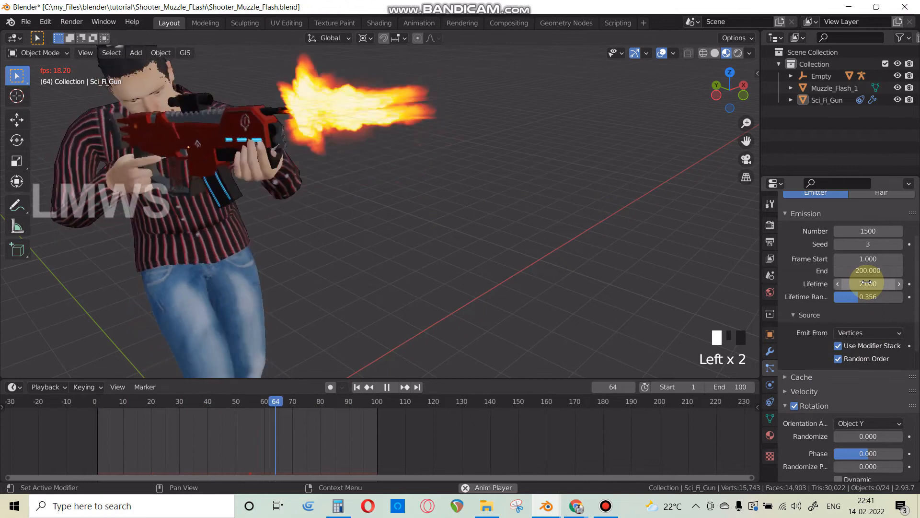
{"action": "left_click", "coordinate": [868, 282]}
{"action": "type", "text": "1"}
{"action": "key", "text": "Return"}
{"action": "key", "text": "space"}
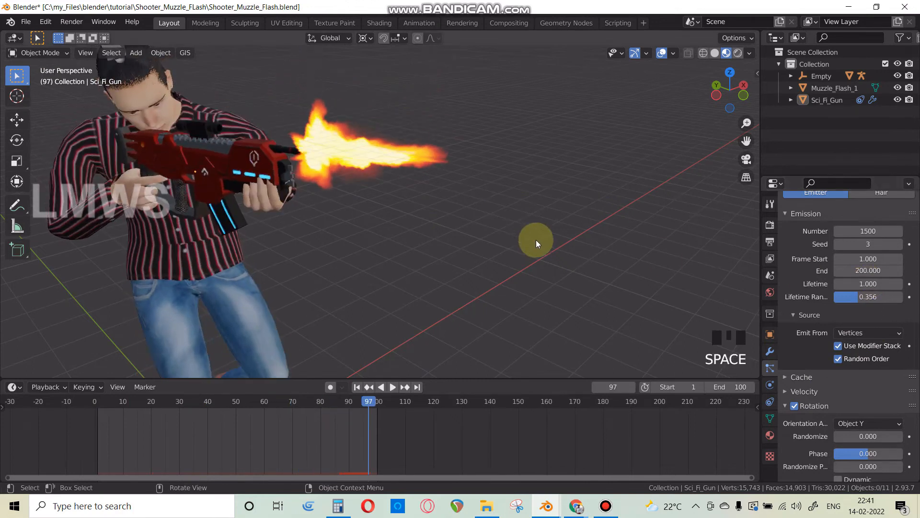
Step: Try rotating the Muzzle_Flash_1 source object about the global Y axis
{"action": "scroll", "coordinate": [536, 239], "scroll_direction": "down", "scroll_amount": 2}
{"action": "scroll", "coordinate": [825, 366], "scroll_direction": "down", "scroll_amount": 2}
{"action": "middle_click_drag", "start_coordinate": [347, 307], "coordinate": [476, 292], "text": "shift"}
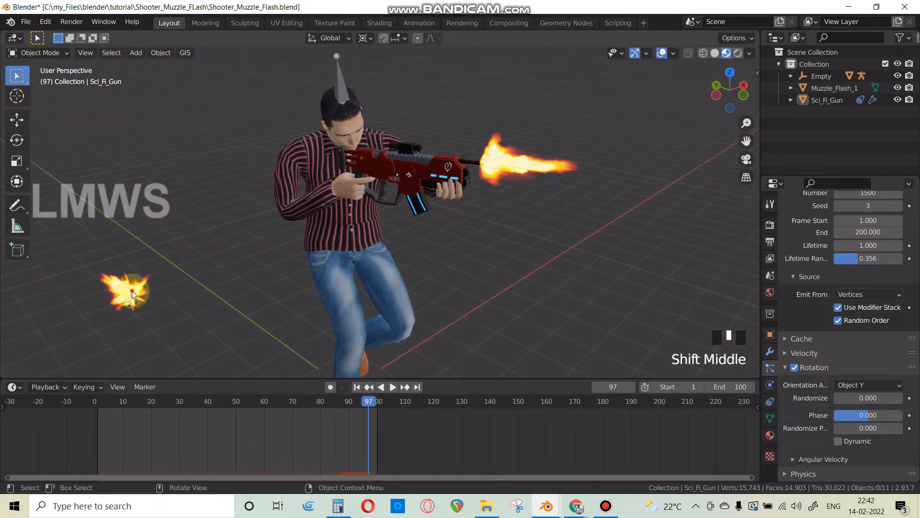
{"action": "left_click", "coordinate": [275, 306]}
{"action": "key", "text": "r"}
{"action": "key", "text": "y"}
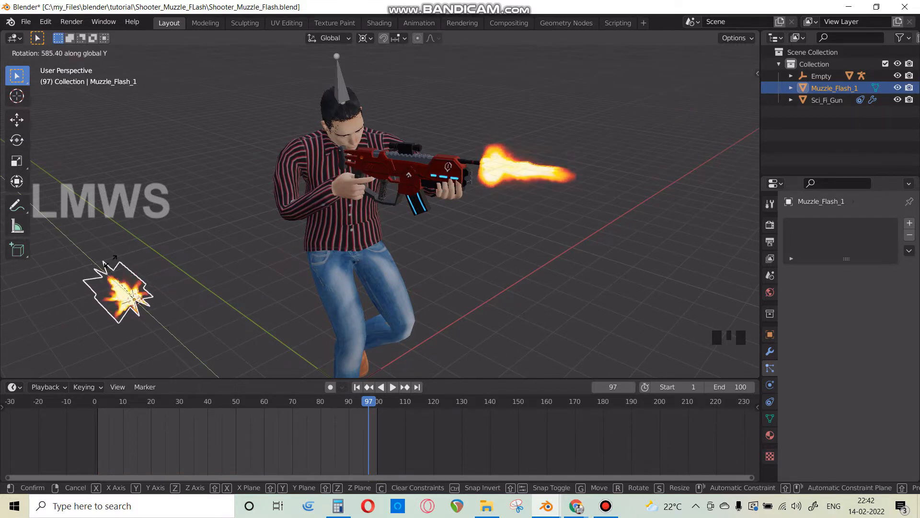
{"action": "right_click", "coordinate": [101, 294]}
Step: Select Sci_Fi_Gun, try particle rotation Randomize values of 0.418 and 0.274 with playback, and reset Randomize to 0
{"action": "left_click", "coordinate": [759, 371]}
{"action": "left_click", "coordinate": [508, 193]}
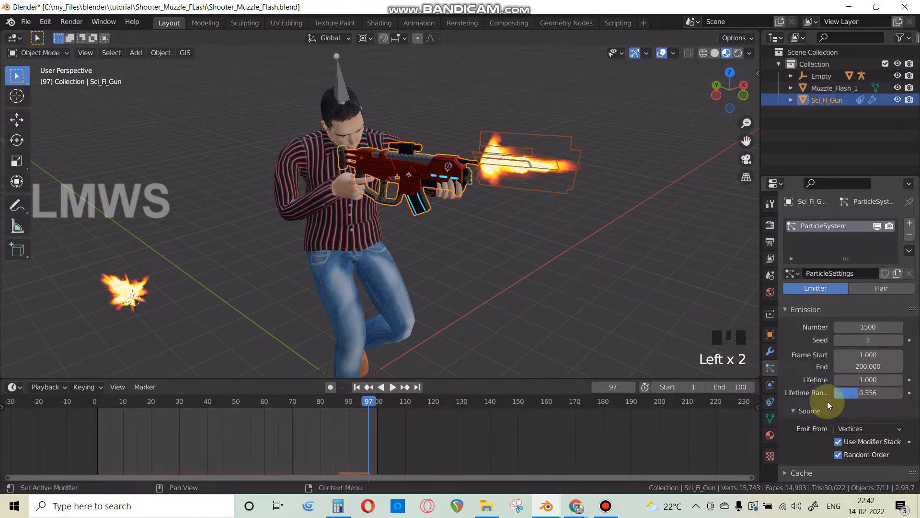
{"action": "scroll", "coordinate": [827, 400], "scroll_direction": "down", "scroll_amount": 9}
{"action": "scroll", "coordinate": [843, 406], "scroll_direction": "up", "scroll_amount": 2}
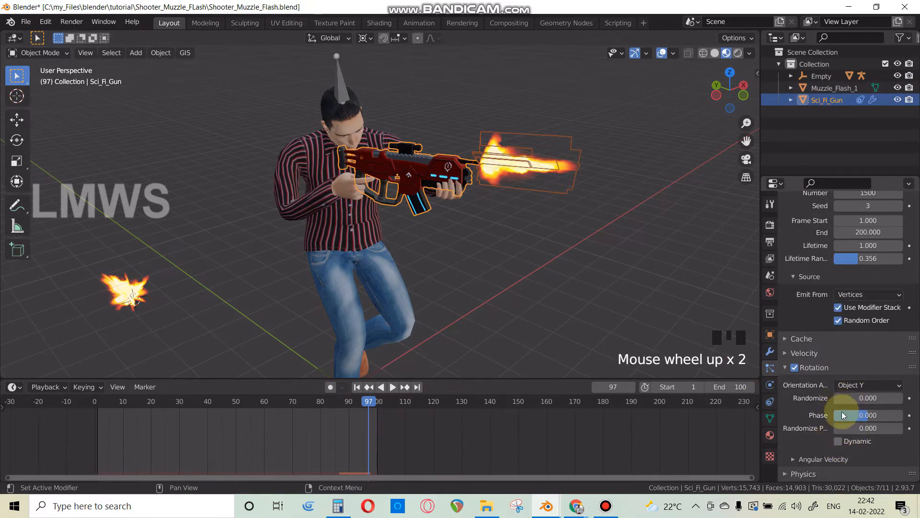
{"action": "left_click_drag", "start_coordinate": [859, 400], "coordinate": [861, 400]}
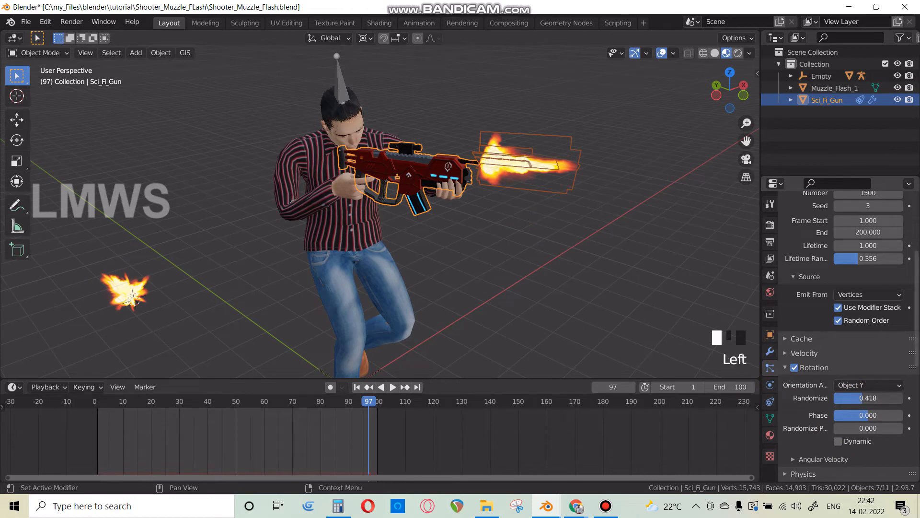
{"action": "key", "text": "space"}
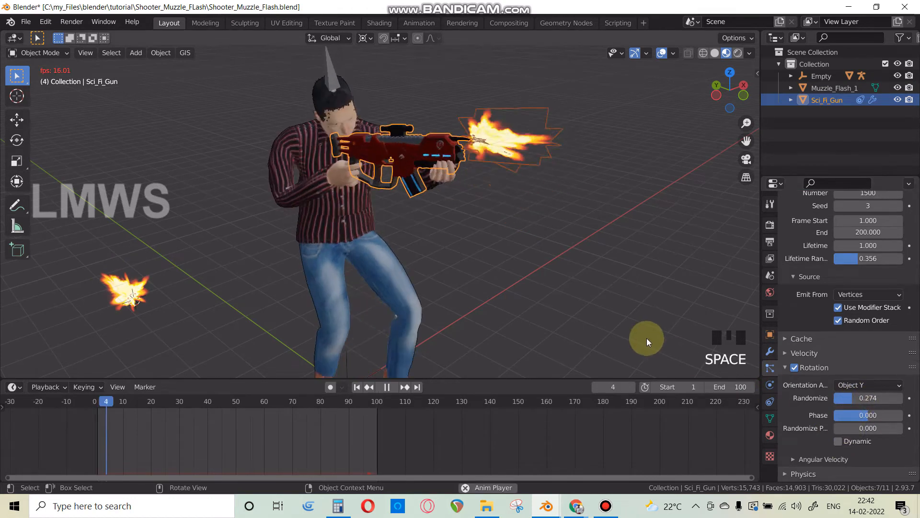
{"action": "key", "text": "space"}
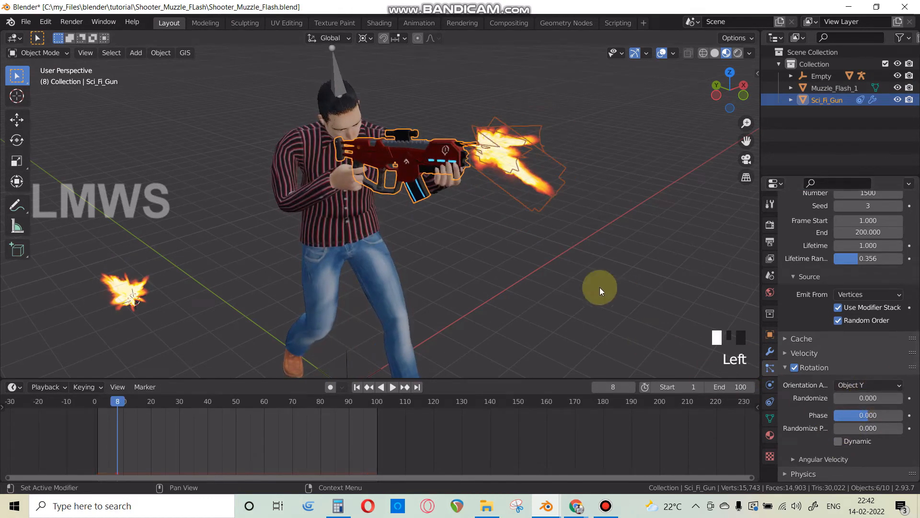
{"action": "left_click", "coordinate": [600, 287]}
Step: Try a Randomize Phase of 0.562 on the particle rotation during playback, and undo it
{"action": "key", "text": "space"}
{"action": "left_click_drag", "start_coordinate": [855, 427], "coordinate": [882, 427]}
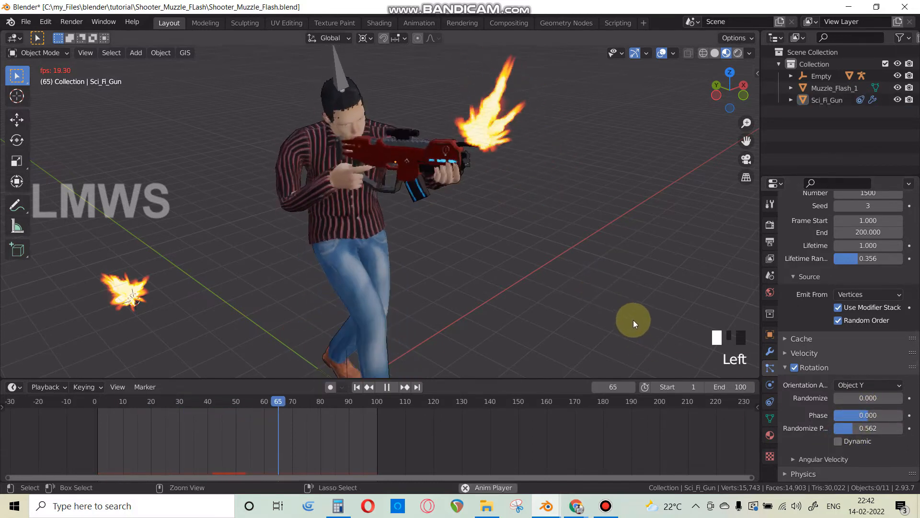
{"action": "key", "text": "ctrl+z"}
{"action": "key", "text": "space"}
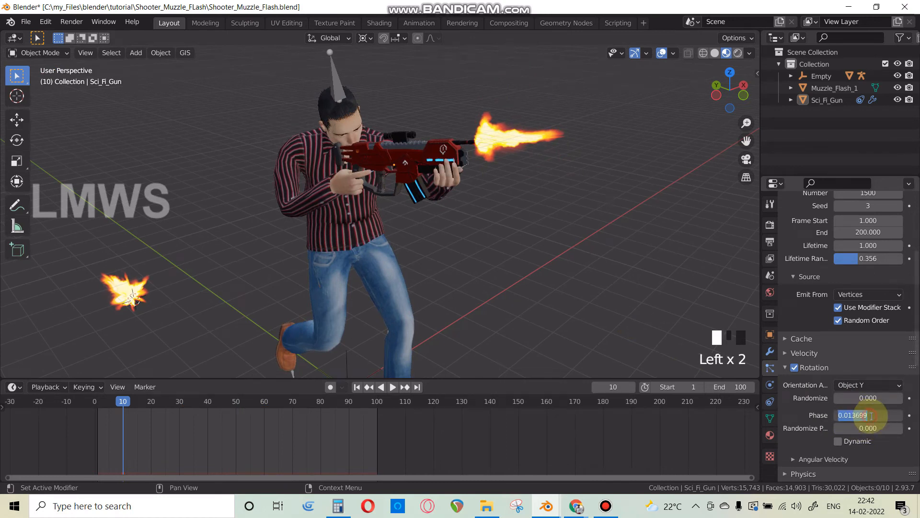
Step: Try a particle rotation Phase of about 0.466 with the flash in close view, and reset Phase to 0
{"action": "middle_click_drag", "start_coordinate": [404, 142], "coordinate": [690, 362], "text": "shift"}
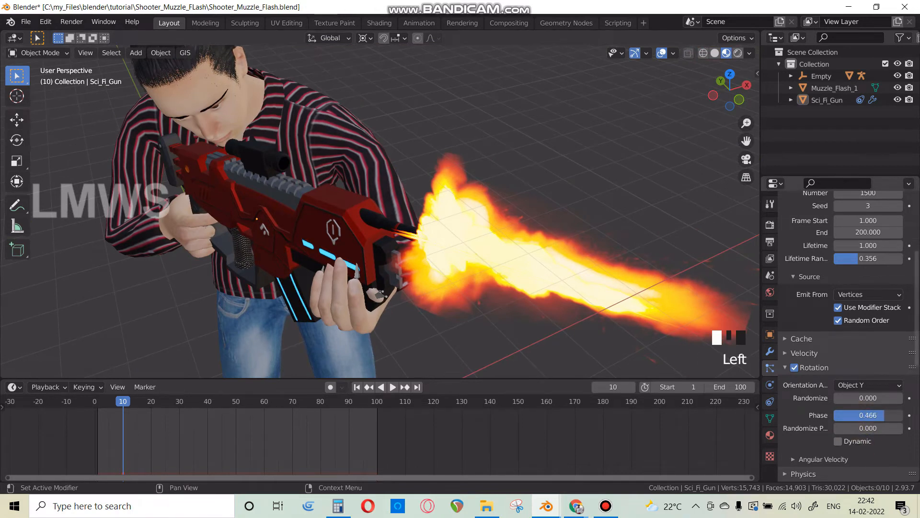
{"action": "key", "text": "space"}
{"action": "scroll", "coordinate": [623, 259], "scroll_direction": "down", "scroll_amount": 2}
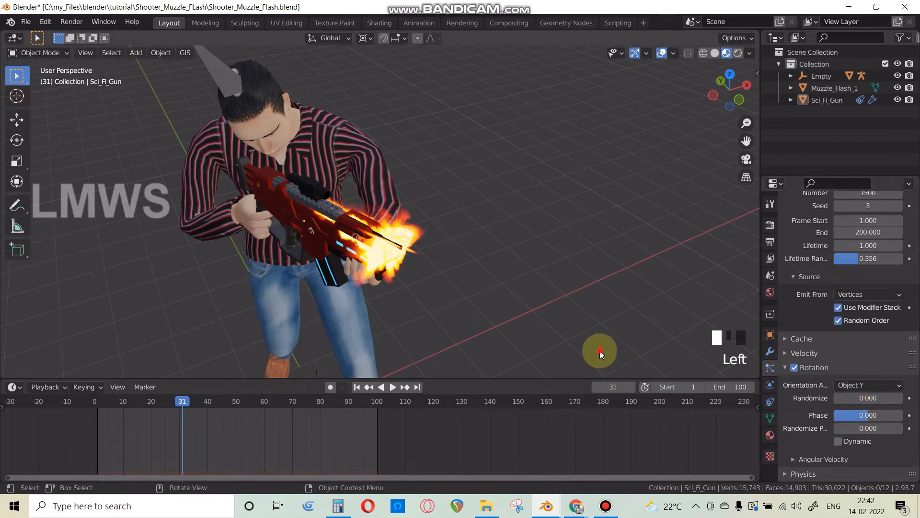
{"action": "key", "text": "space"}
{"action": "scroll", "coordinate": [471, 314], "scroll_direction": "down", "scroll_amount": 3}
Step: Enable Dynamic for the particle rotation, review the flash during playback and save the file
{"action": "middle_click_drag", "start_coordinate": [435, 273], "coordinate": [764, 423]}
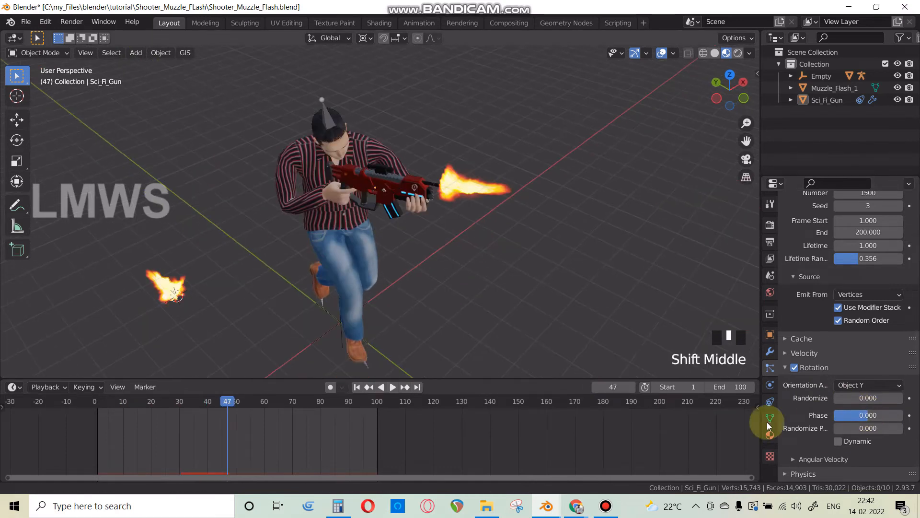
{"action": "key", "text": "space"}
{"action": "middle_click_drag", "start_coordinate": [515, 237], "coordinate": [298, 275]}
{"action": "scroll", "coordinate": [489, 238], "scroll_direction": "up", "scroll_amount": 2}
{"action": "key", "text": "space"}
{"action": "scroll", "coordinate": [479, 237], "scroll_direction": "down", "scroll_amount": 2}
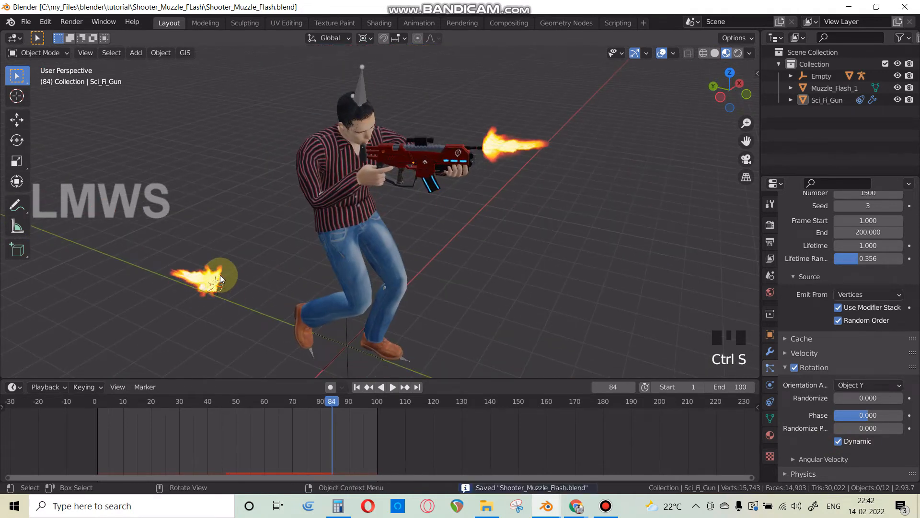
Step: Select Muzzle_Flash_1 and move it beside the shooter's gun in top view
{"action": "left_click", "coordinate": [228, 279]}
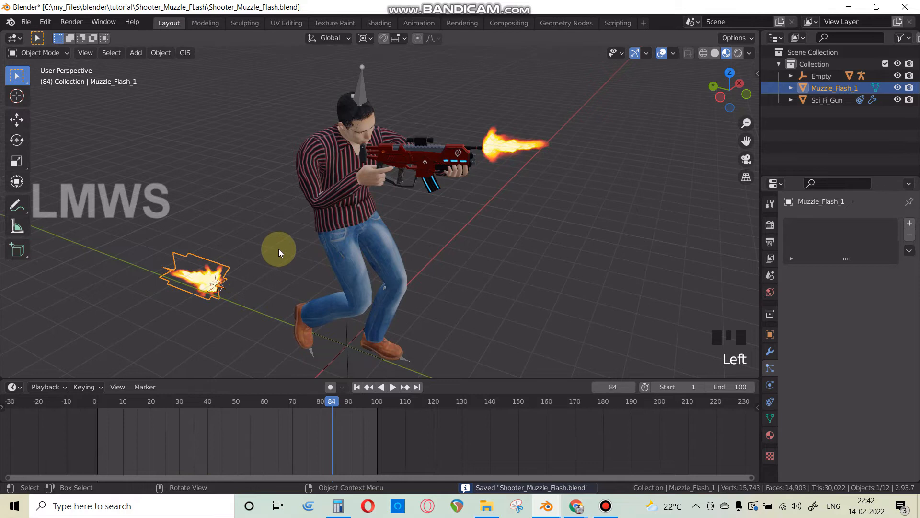
{"action": "key", "text": "KP_7"}
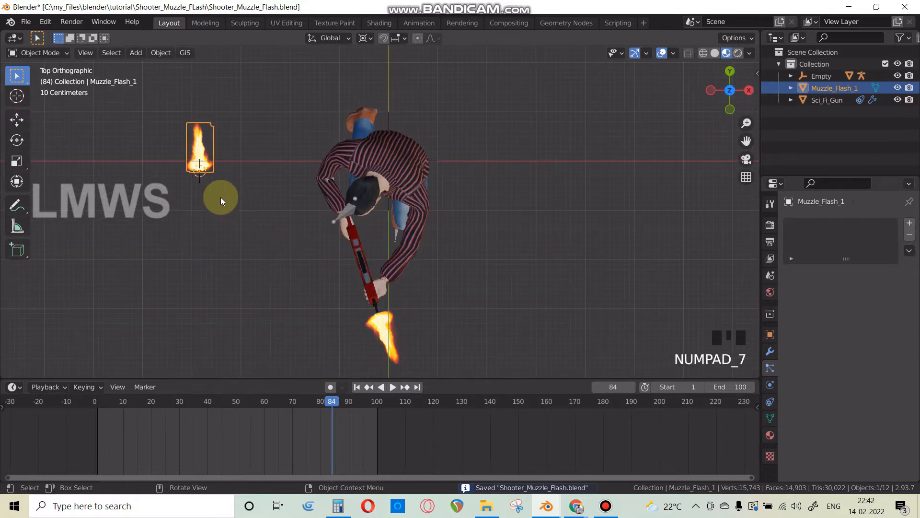
{"action": "scroll", "coordinate": [240, 172], "scroll_direction": "down", "scroll_amount": 1}
{"action": "scroll", "coordinate": [242, 180], "scroll_direction": "up", "scroll_amount": 1}
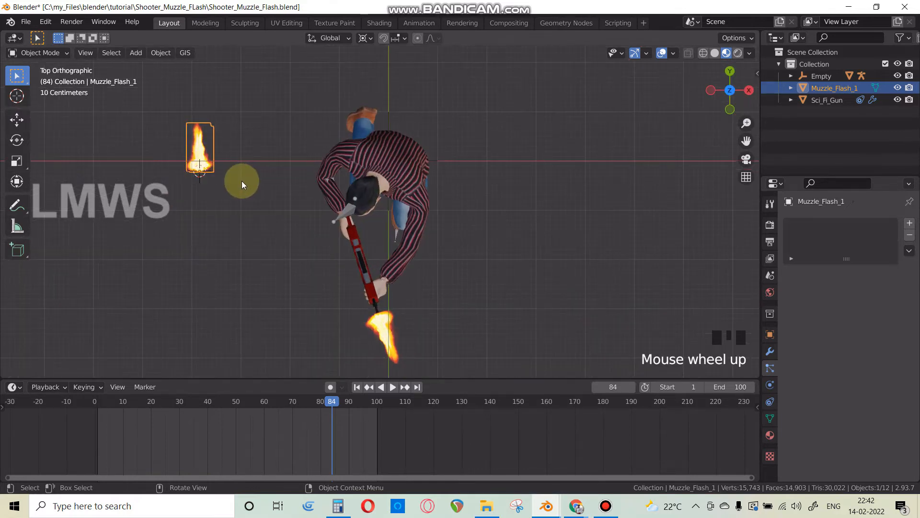
{"action": "key", "text": "g"}
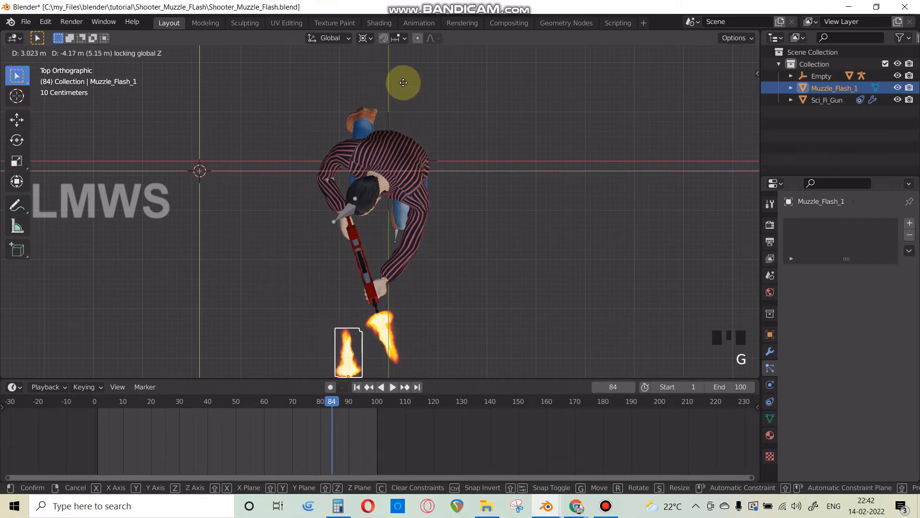
{"action": "left_click", "coordinate": [418, 290]}
{"action": "key", "text": "r"}
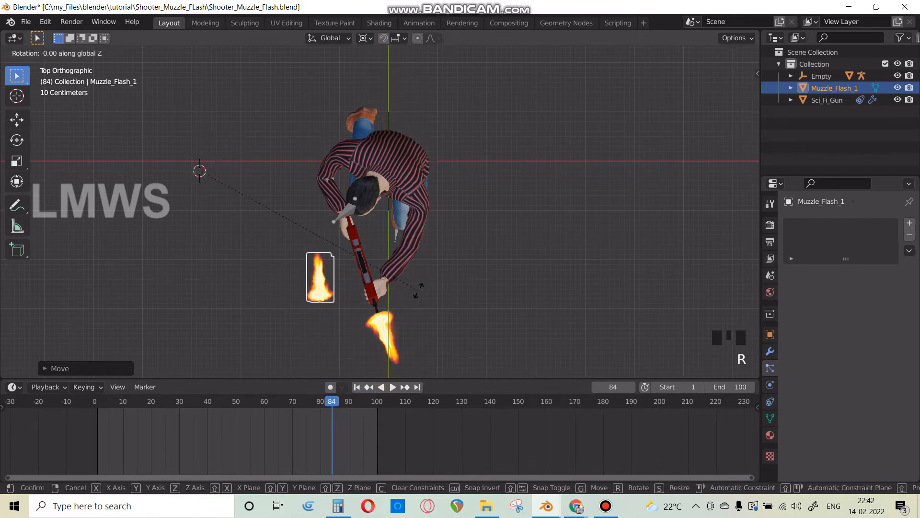
{"action": "left_click", "coordinate": [418, 289]}
{"action": "left_click", "coordinate": [363, 39]}
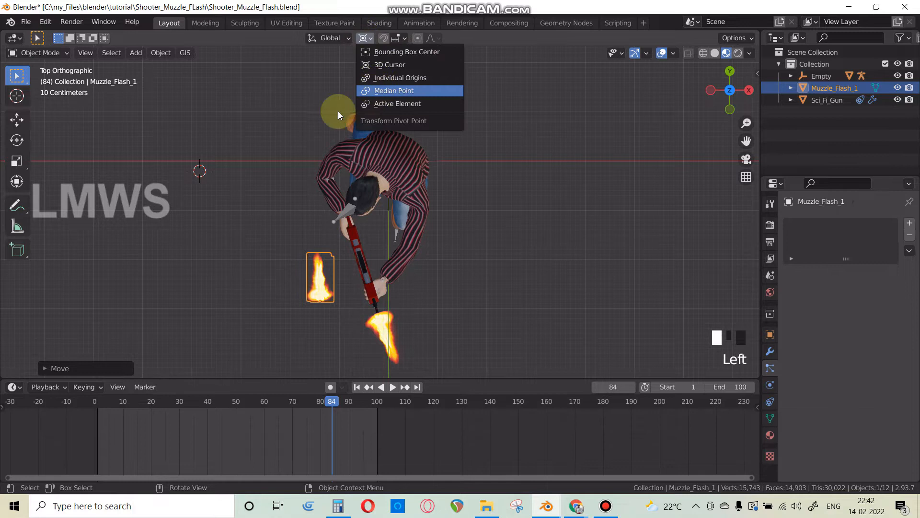
{"action": "middle_click_drag", "start_coordinate": [306, 249], "coordinate": [379, 229]}
Step: Select the Empty at the shooter's feet and insert a Location keyframe at frame 0
{"action": "left_click", "coordinate": [343, 221]}
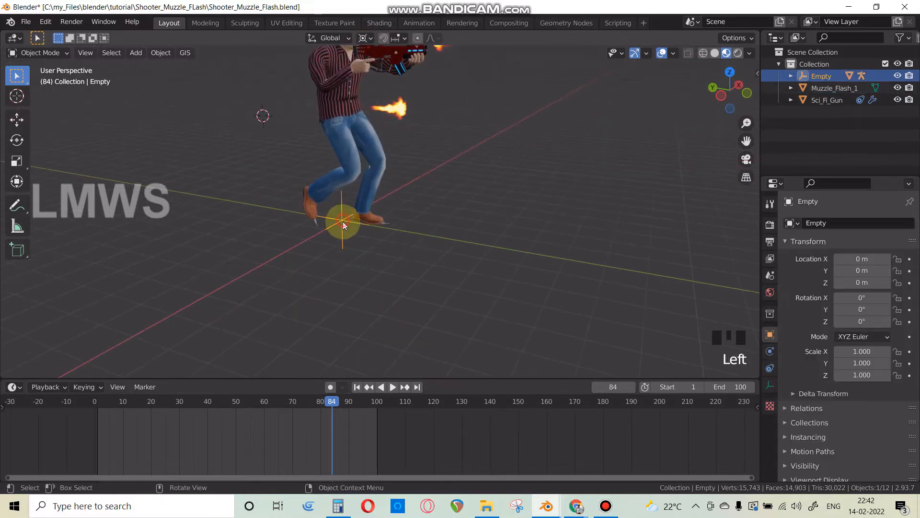
{"action": "left_click", "coordinate": [95, 401]}
{"action": "key", "text": "i"}
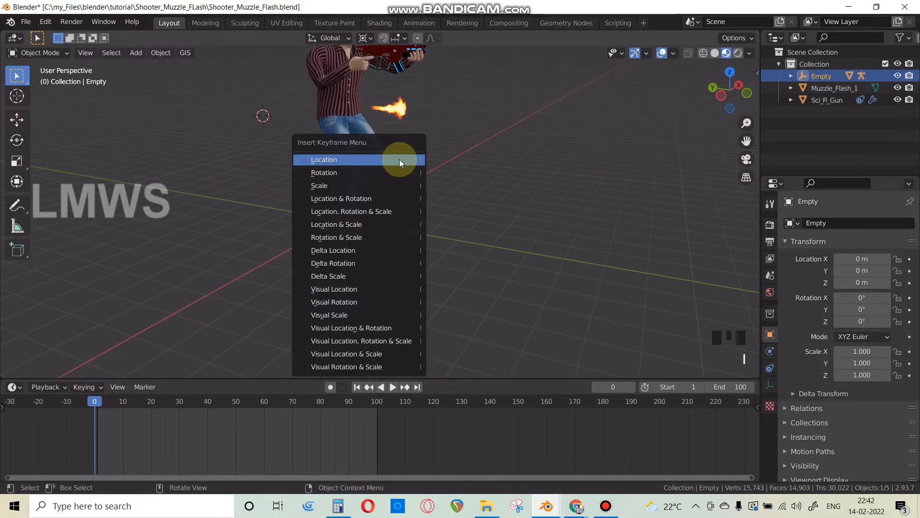
{"action": "left_click", "coordinate": [373, 160]}
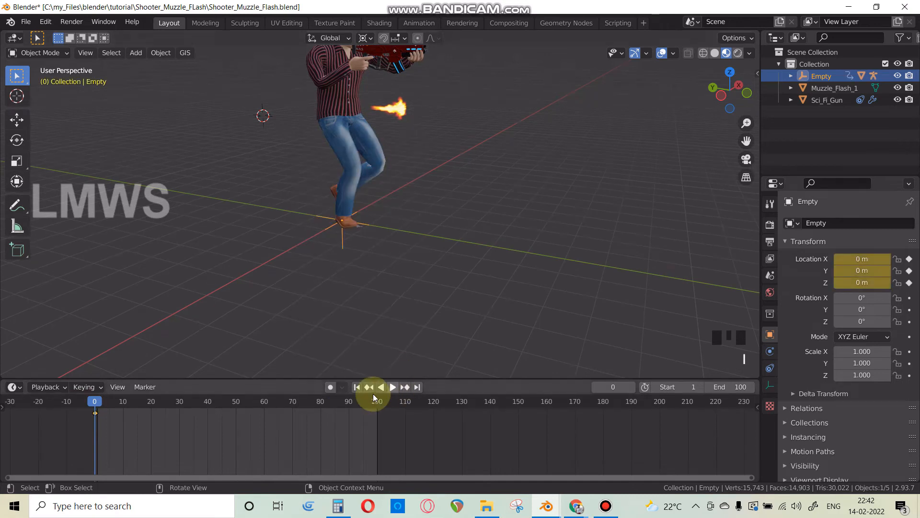
{"action": "scroll", "coordinate": [351, 217], "scroll_direction": "down", "scroll_amount": 3}
{"action": "scroll", "coordinate": [314, 249], "scroll_direction": "up", "scroll_amount": 2}
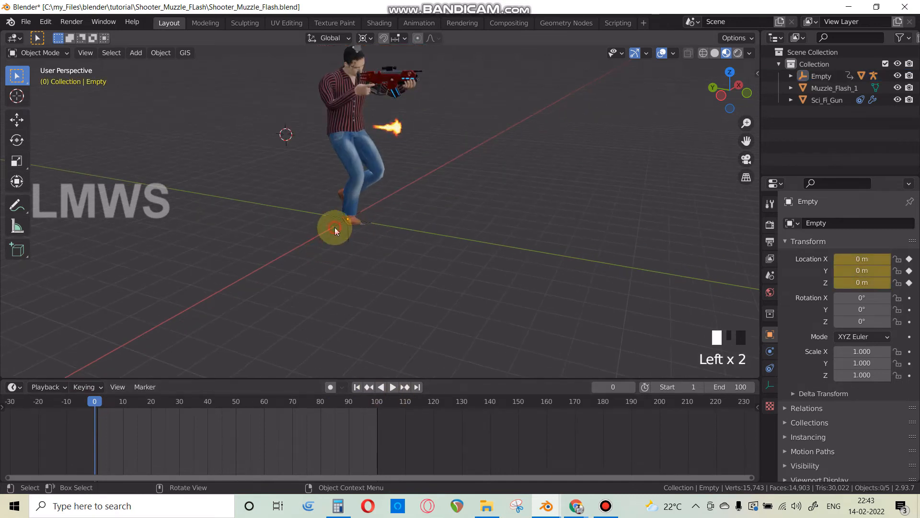
{"action": "key", "text": "g"}
{"action": "key", "text": "x"}
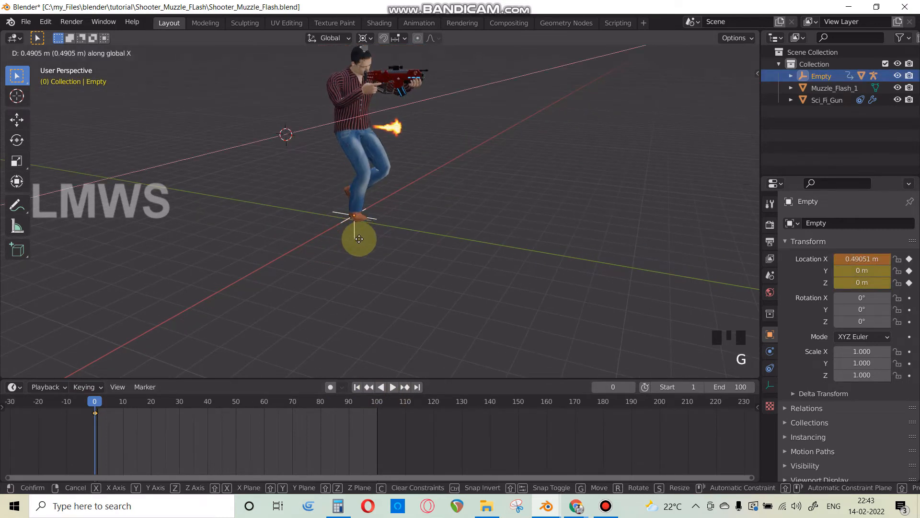
{"action": "key", "text": "y"}
{"action": "right_click", "coordinate": [383, 201]}
Step: Set the transform pivot point to Median Point
{"action": "left_click", "coordinate": [365, 38]}
{"action": "left_click", "coordinate": [398, 89]}
Step: Try moving the Empty along Y to about -12.7 m at frame 0
{"action": "key", "text": "g"}
{"action": "key", "text": "y"}
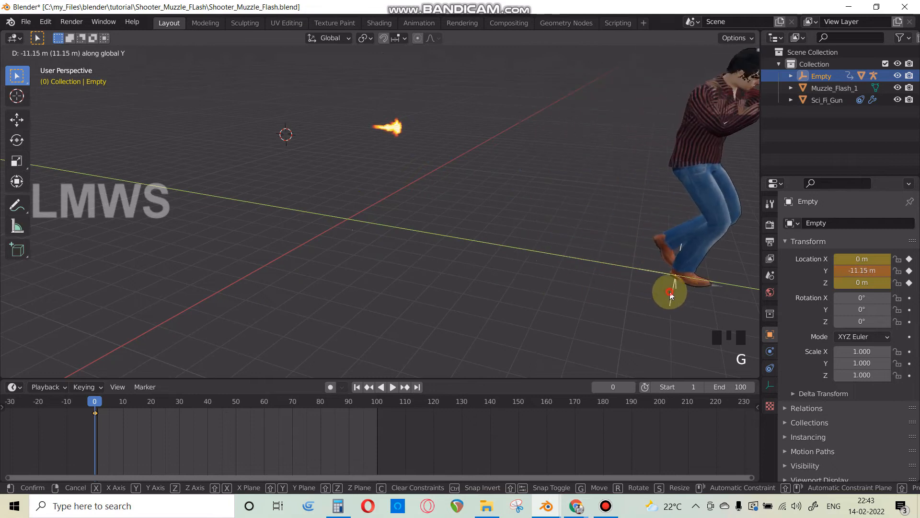
{"action": "left_click", "coordinate": [667, 287]}
{"action": "scroll", "coordinate": [495, 254], "scroll_direction": "down", "scroll_amount": 3}
{"action": "middle_click_drag", "start_coordinate": [495, 254], "coordinate": [387, 250], "text": "shift"}
{"action": "key", "text": "g"}
{"action": "key", "text": "y"}
{"action": "left_click", "coordinate": [410, 257]}
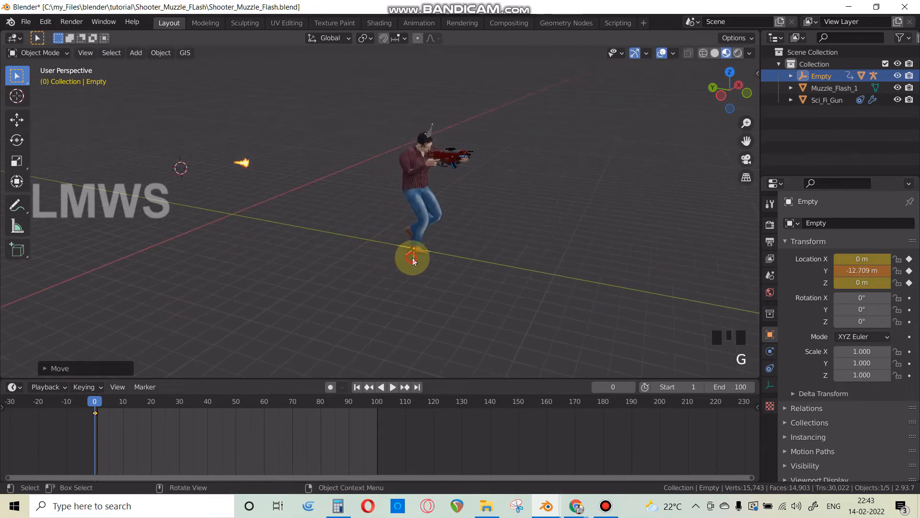
Step: Move the Empty along Y to about -12.01 m at frame 101, insert a Location keyframe and review the shooter's travel during playback
{"action": "left_click", "coordinate": [382, 407]}
{"action": "key", "text": "g"}
{"action": "key", "text": "y"}
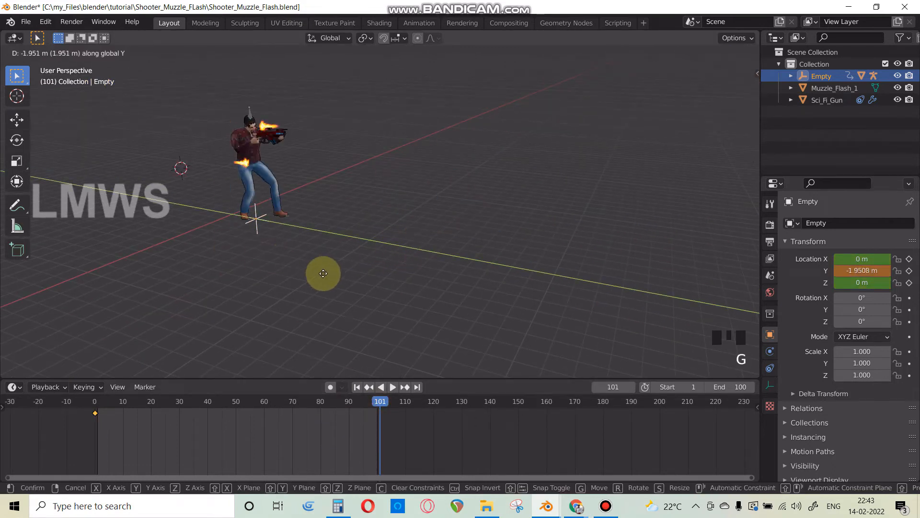
{"action": "left_click", "coordinate": [451, 213]}
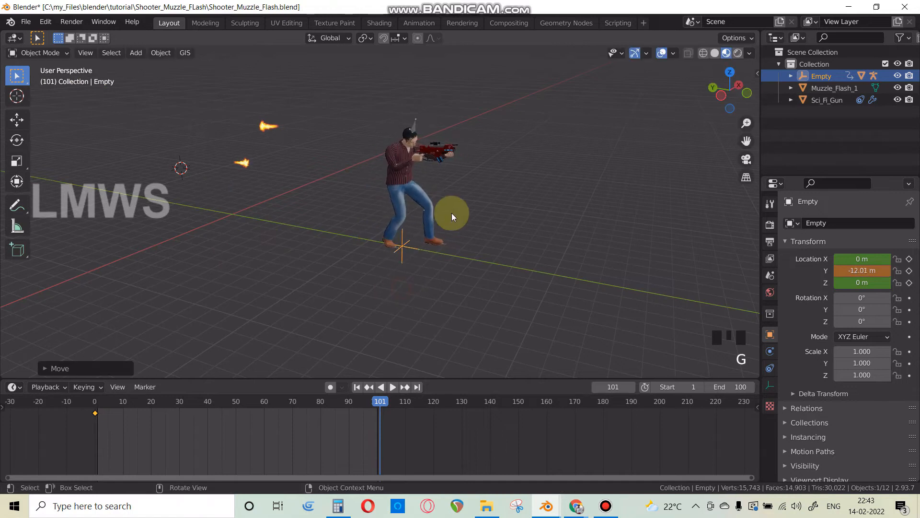
{"action": "key", "text": "i"}
{"action": "left_click", "coordinate": [376, 213]}
{"action": "key", "text": "space"}
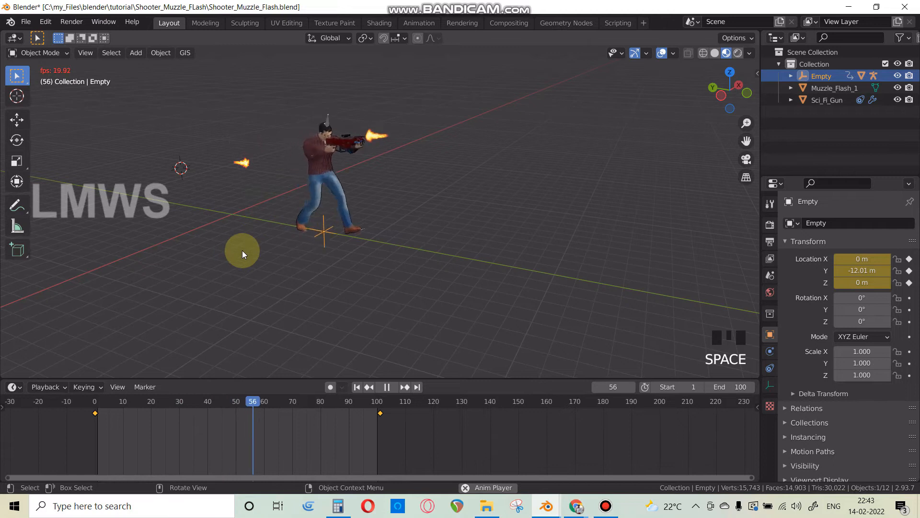
{"action": "scroll", "coordinate": [277, 225], "scroll_direction": "up", "scroll_amount": 2}
{"action": "middle_click_drag", "start_coordinate": [278, 223], "coordinate": [157, 197]}
{"action": "key", "text": "space"}
Step: Reposition Muzzle_Flash_1 behind the shooter and check its placement with a short playback
{"action": "left_click", "coordinate": [158, 197]}
{"action": "scroll", "coordinate": [170, 246], "scroll_direction": "up", "scroll_amount": 2}
{"action": "middle_click_drag", "start_coordinate": [170, 246], "coordinate": [218, 277], "text": "shift"}
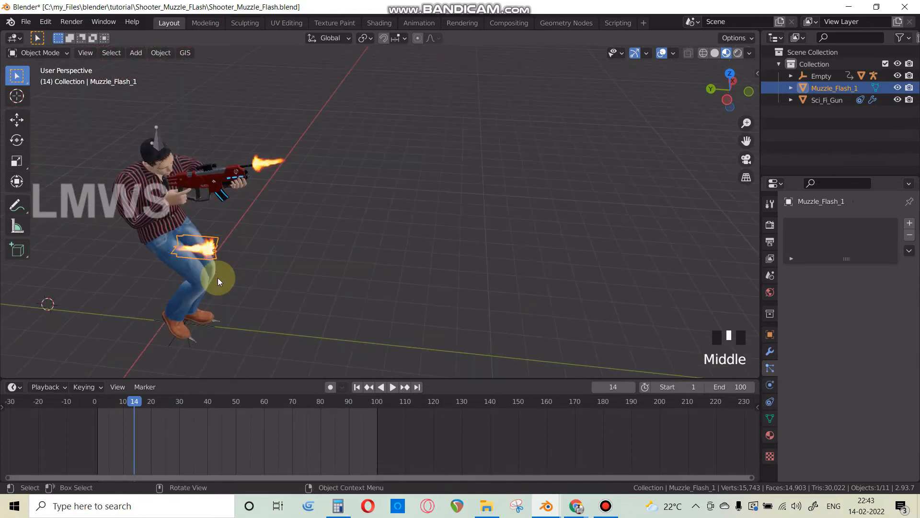
{"action": "key", "text": "g"}
{"action": "left_click", "coordinate": [214, 209]}
{"action": "middle_click_drag", "start_coordinate": [237, 228], "coordinate": [246, 250], "text": "shift"}
{"action": "key", "text": "g"}
{"action": "left_click", "coordinate": [210, 288]}
{"action": "middle_click_drag", "start_coordinate": [211, 289], "coordinate": [252, 266]}
{"action": "key", "text": "space"}
{"action": "key", "text": "space"}
Step: Set the particle render Scale of Sci_Fi_Gun to 1.810 and review the larger flash during playback
{"action": "left_click", "coordinate": [344, 203]}
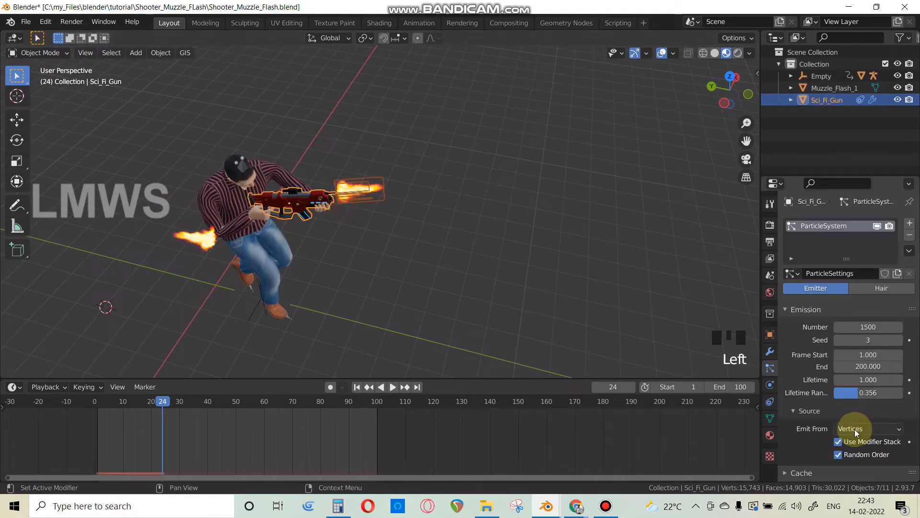
{"action": "scroll", "coordinate": [849, 424], "scroll_direction": "down", "scroll_amount": 15}
{"action": "left_click_drag", "start_coordinate": [857, 367], "coordinate": [885, 368]}
{"action": "left_click", "coordinate": [456, 250]}
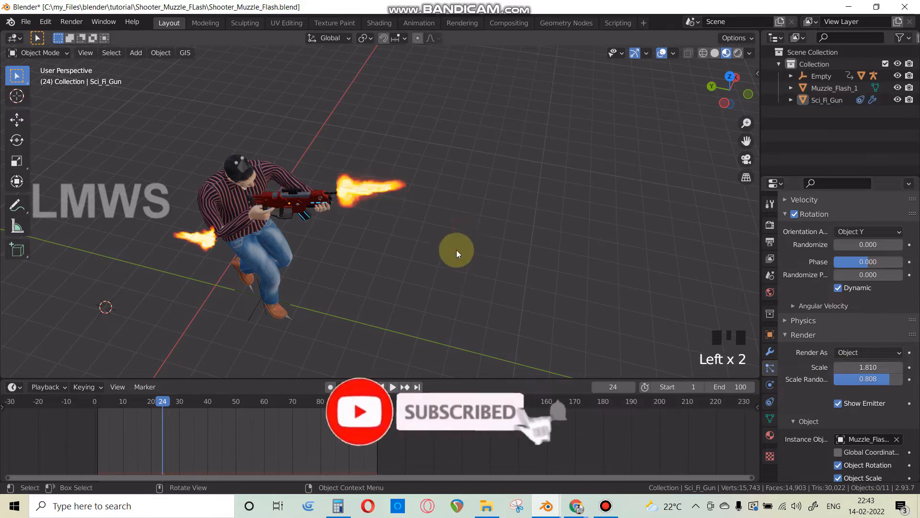
{"action": "scroll", "coordinate": [433, 237], "scroll_direction": "up", "scroll_amount": 2}
{"action": "key", "text": "space"}
{"action": "scroll", "coordinate": [431, 240], "scroll_direction": "down", "scroll_amount": 1}
{"action": "scroll", "coordinate": [425, 245], "scroll_direction": "up", "scroll_amount": 2}
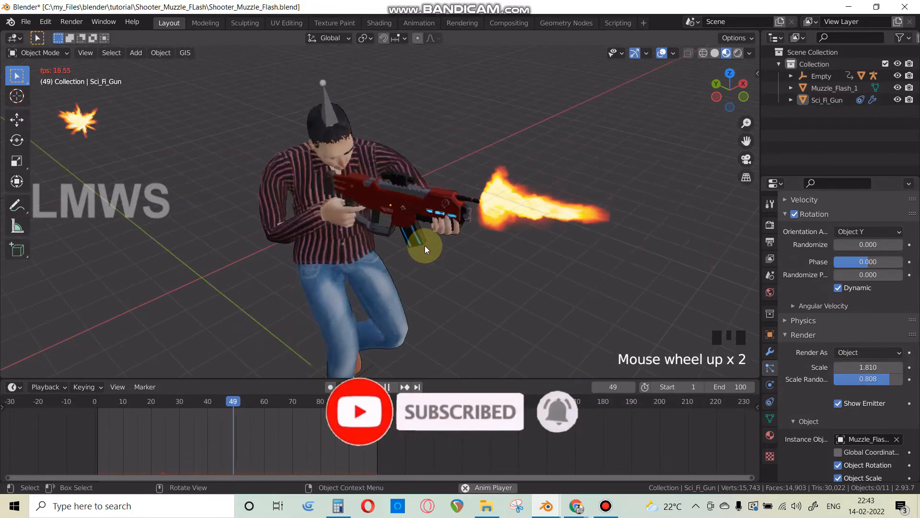
{"action": "key", "text": "space"}
Step: Move Muzzle_Flash_1 farther behind the shooter at frame 0 and insert a Rotation keyframe for it
{"action": "left_click", "coordinate": [82, 128]}
{"action": "middle_click_drag", "start_coordinate": [147, 221], "coordinate": [264, 231], "text": "shift"}
{"action": "scroll", "coordinate": [263, 232], "scroll_direction": "up", "scroll_amount": 2}
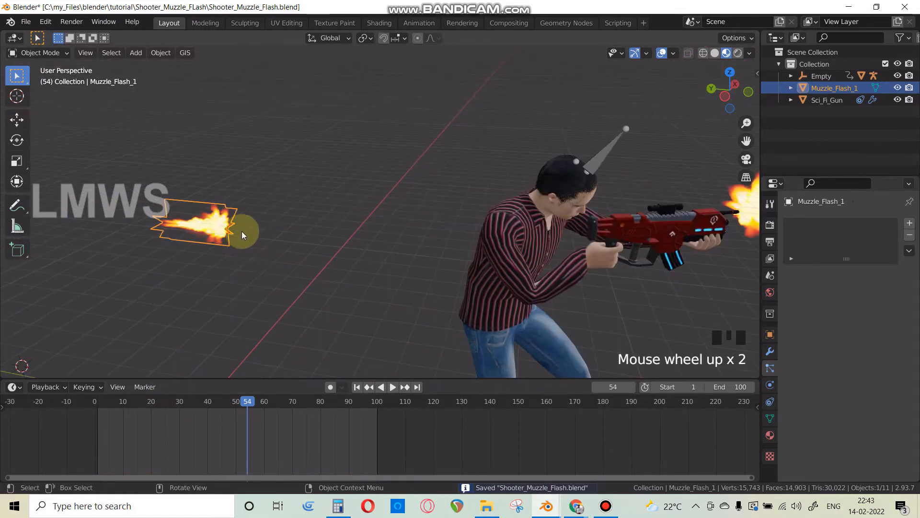
{"action": "left_click", "coordinate": [89, 400]}
{"action": "middle_click_drag", "start_coordinate": [213, 283], "coordinate": [438, 298], "text": "shift"}
{"action": "key", "text": "g"}
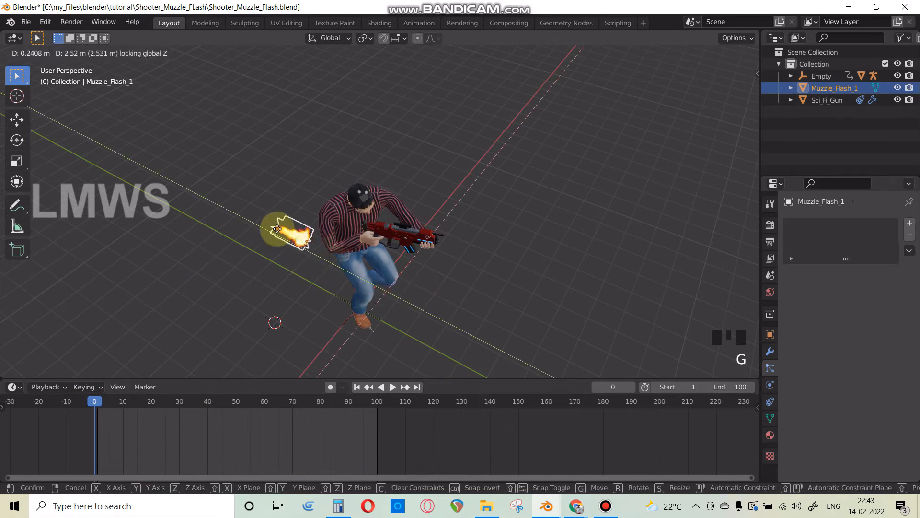
{"action": "left_click", "coordinate": [251, 266]}
{"action": "middle_click_drag", "start_coordinate": [251, 266], "coordinate": [310, 257], "text": "shift"}
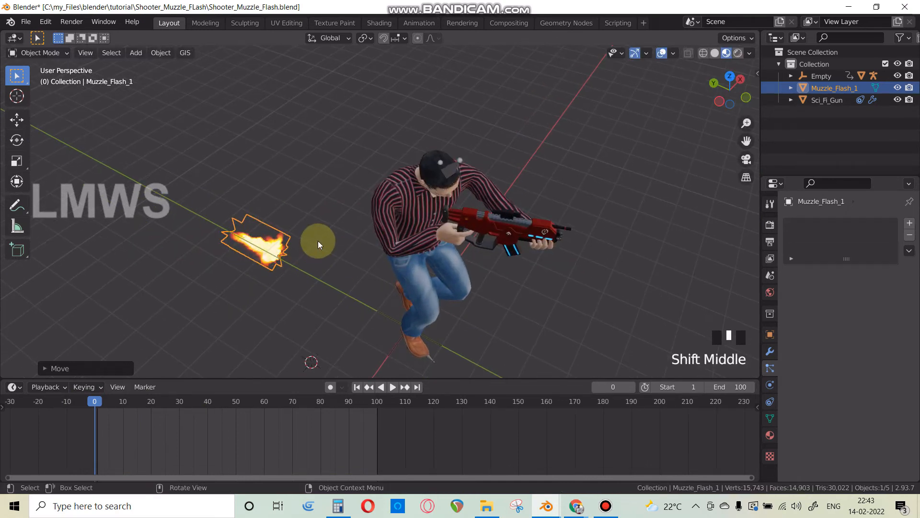
{"action": "key", "text": "i"}
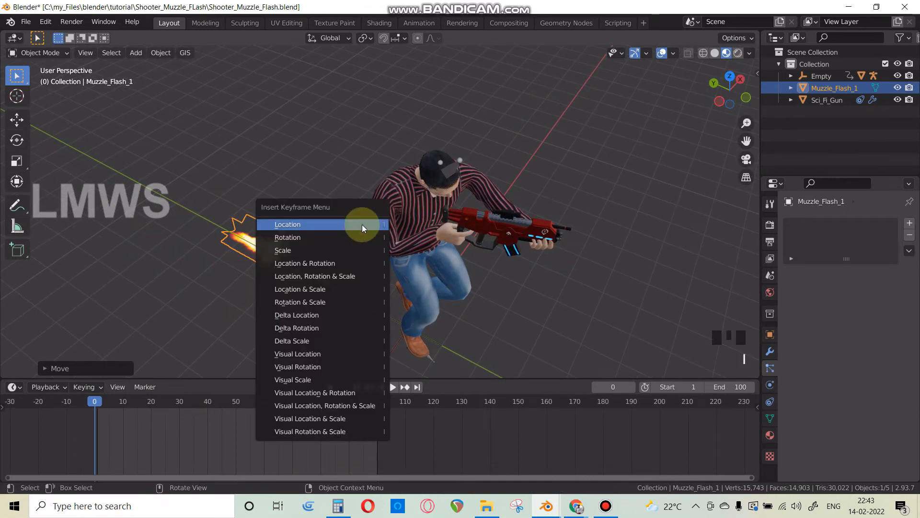
{"action": "left_click", "coordinate": [337, 237]}
Step: Set Muzzle_Flash_1's X rotation to a multiple of 360° at frame 102 and keyframe the rotation
{"action": "left_click_drag", "start_coordinate": [377, 404], "coordinate": [382, 401]}
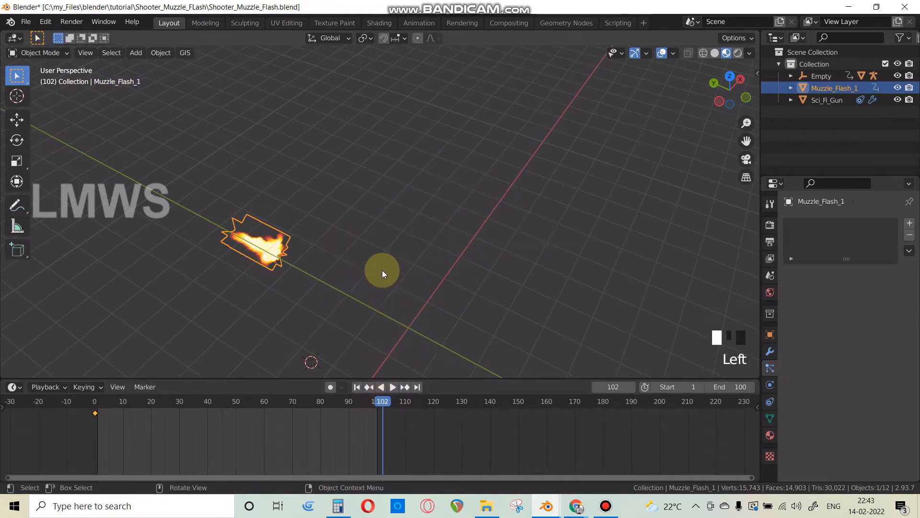
{"action": "key", "text": "n"}
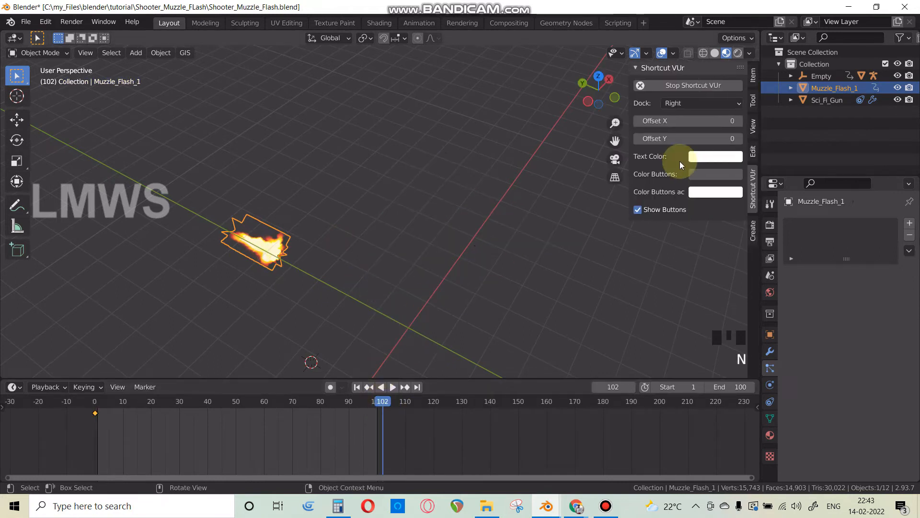
{"action": "left_click", "coordinate": [753, 126]}
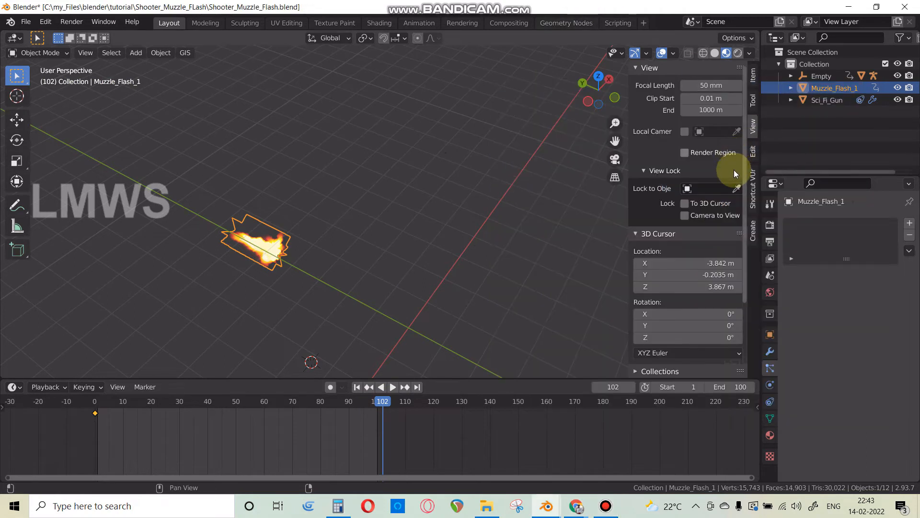
{"action": "left_click", "coordinate": [753, 78]}
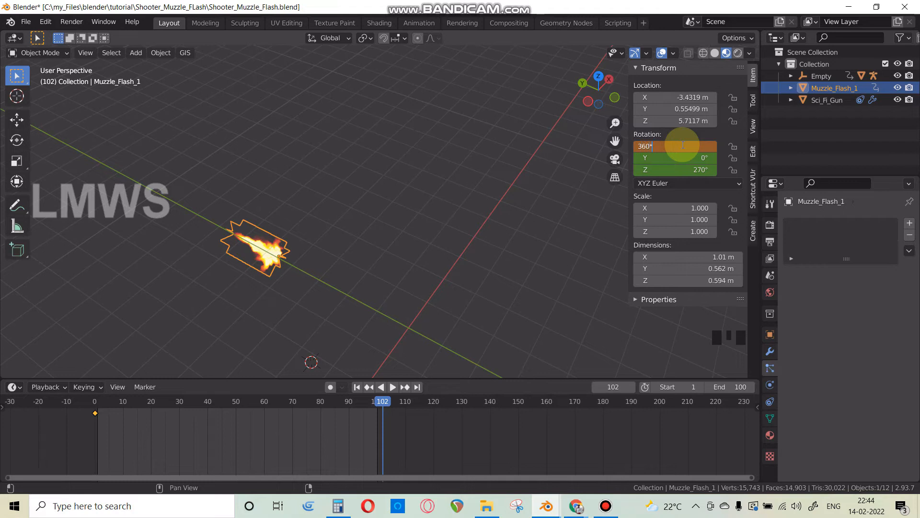
{"action": "key", "text": "Return"}
{"action": "right_click", "coordinate": [683, 145]}
{"action": "left_click", "coordinate": [680, 143]}
Step: Preview the spinning flash and set Muzzle_Flash_1's rotation keyframe interpolation to Linear
{"action": "key", "text": "space"}
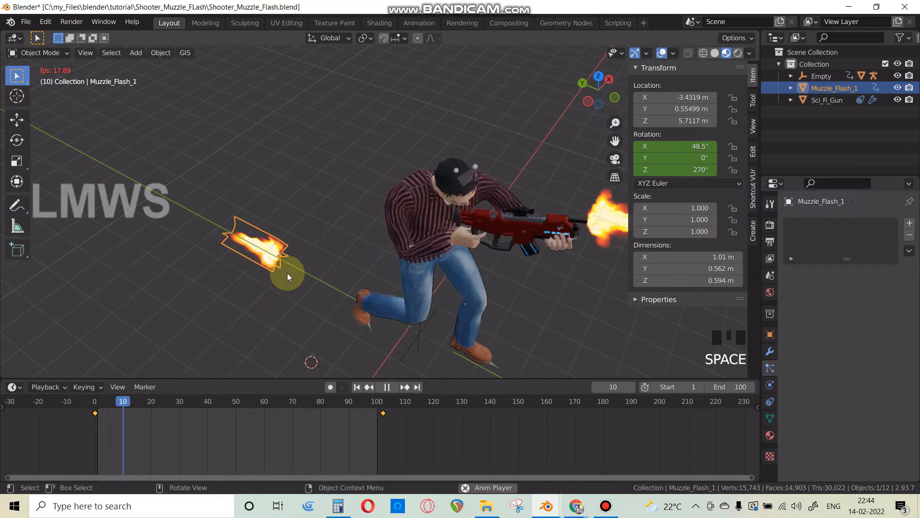
{"action": "key", "text": "space"}
{"action": "left_click", "coordinate": [413, 429]}
{"action": "key", "text": "t"}
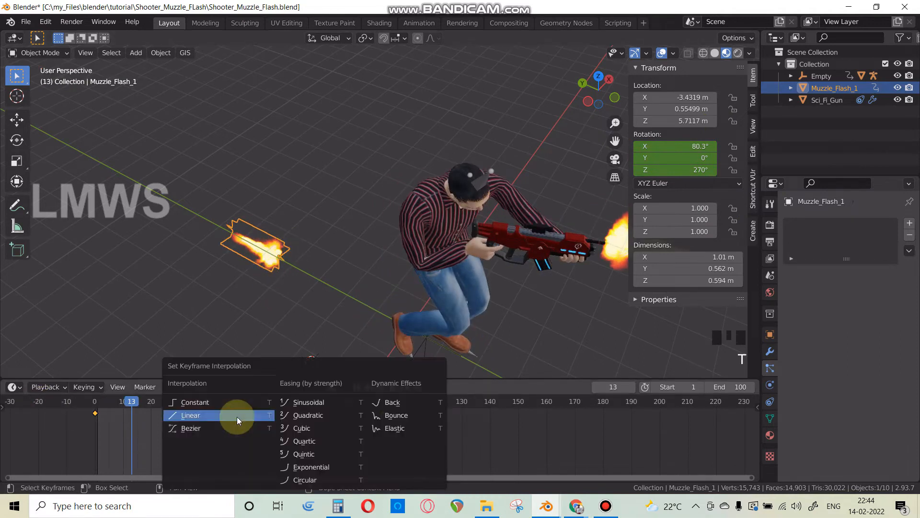
{"action": "left_click", "coordinate": [200, 413]}
Step: Examine the rotating muzzle flash at the gun barrel during playback from close range, with the sidebar hidden
{"action": "key", "text": "space"}
{"action": "scroll", "coordinate": [293, 189], "scroll_direction": "down", "scroll_amount": 2}
{"action": "middle_click_drag", "start_coordinate": [269, 191], "coordinate": [577, 225], "text": "shift"}
{"action": "scroll", "coordinate": [908, 219], "scroll_direction": "up", "scroll_amount": 3}
{"action": "middle_click_drag", "start_coordinate": [904, 201], "coordinate": [706, 249]}
{"action": "middle_click_drag", "start_coordinate": [413, 210], "coordinate": [460, 254]}
{"action": "scroll", "coordinate": [382, 173], "scroll_direction": "up", "scroll_amount": 2}
{"action": "scroll", "coordinate": [386, 198], "scroll_direction": "down", "scroll_amount": 4}
{"action": "key", "text": "n"}
{"action": "scroll", "coordinate": [361, 219], "scroll_direction": "up", "scroll_amount": 2}
{"action": "scroll", "coordinate": [352, 227], "scroll_direction": "up", "scroll_amount": 2}
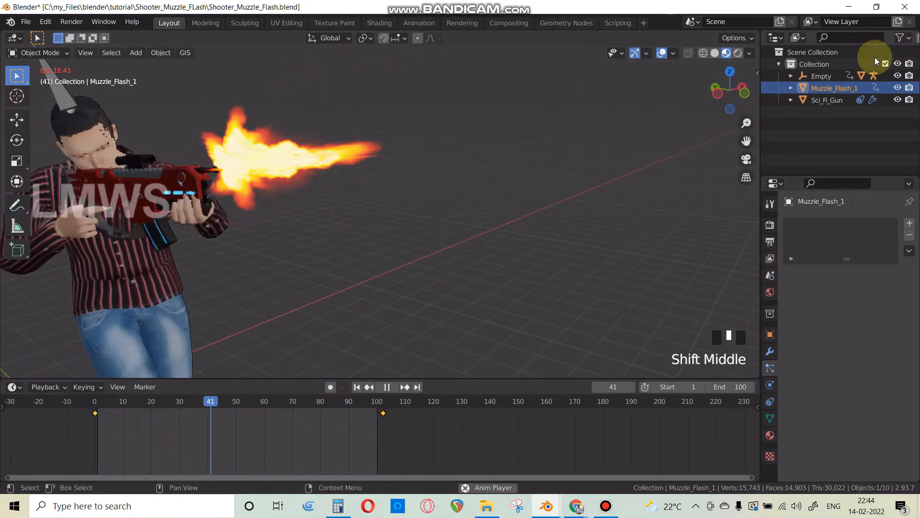
Step: Hide the Muzzle_Flash_1 source mesh in the viewport and check the gun's flash during playback
{"action": "left_click", "coordinate": [897, 88]}
{"action": "middle_click_drag", "start_coordinate": [614, 219], "coordinate": [490, 200]}
{"action": "scroll", "coordinate": [559, 244], "scroll_direction": "up", "scroll_amount": 2}
{"action": "scroll", "coordinate": [494, 201], "scroll_direction": "down", "scroll_amount": 2}
{"action": "middle_click_drag", "start_coordinate": [383, 218], "coordinate": [404, 222]}
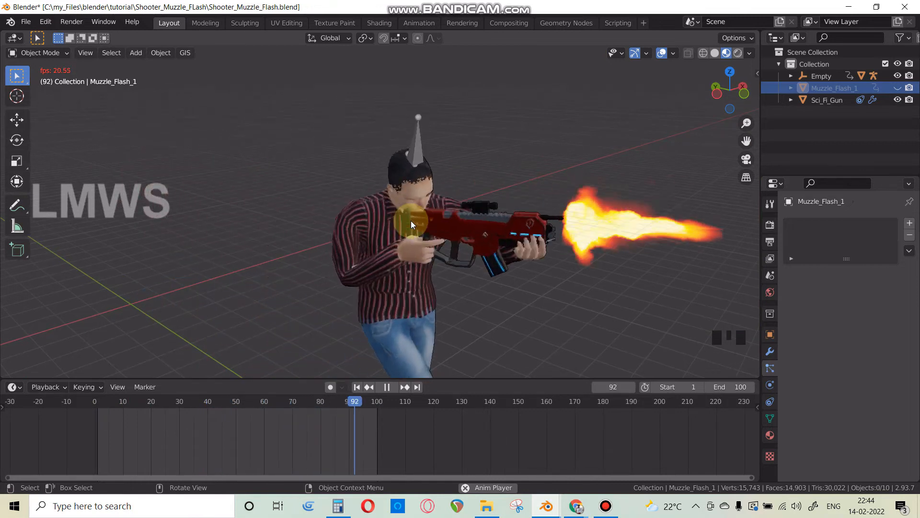
Step: Hide the Arm_Hero armature under the Empty in the viewport and replay the animation
{"action": "left_click", "coordinate": [790, 76]}
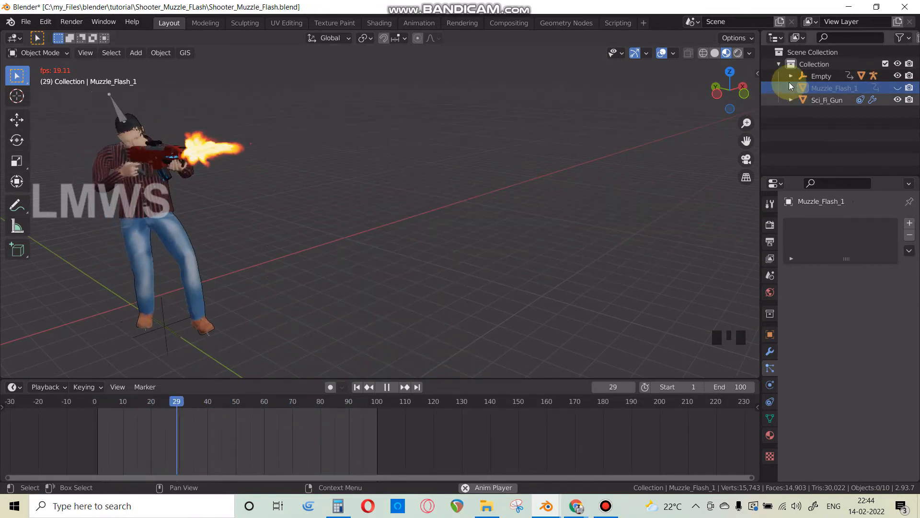
{"action": "left_click", "coordinate": [898, 100]}
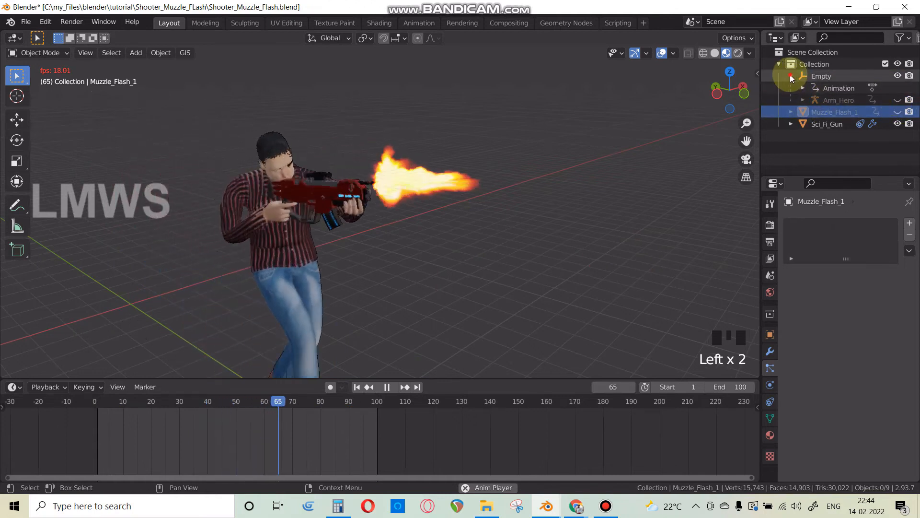
{"action": "left_click", "coordinate": [791, 76]}
{"action": "key", "text": "space"}
{"action": "key", "text": "space"}
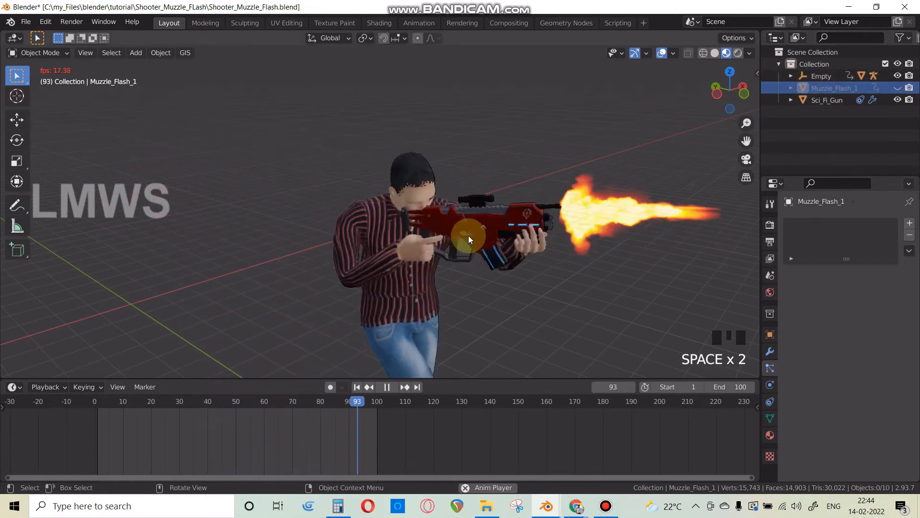
Step: Preview the shooter animation in rendered viewport shading, stop it, and return to frame 0
{"action": "left_click", "coordinate": [738, 53]}
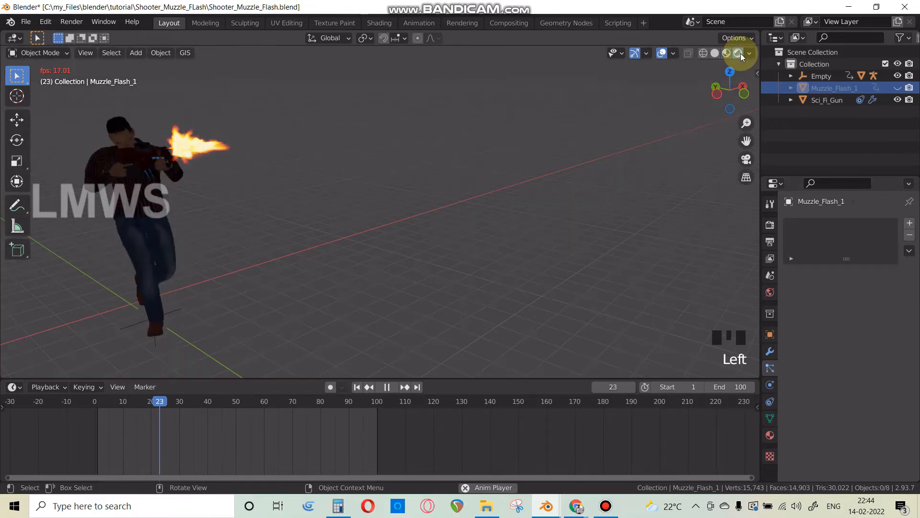
{"action": "key", "text": "space"}
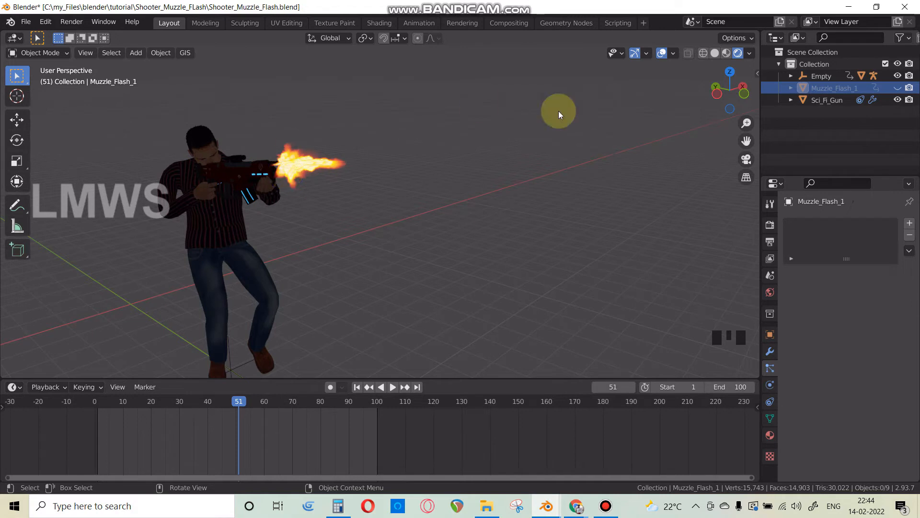
{"action": "left_click", "coordinate": [96, 402]}
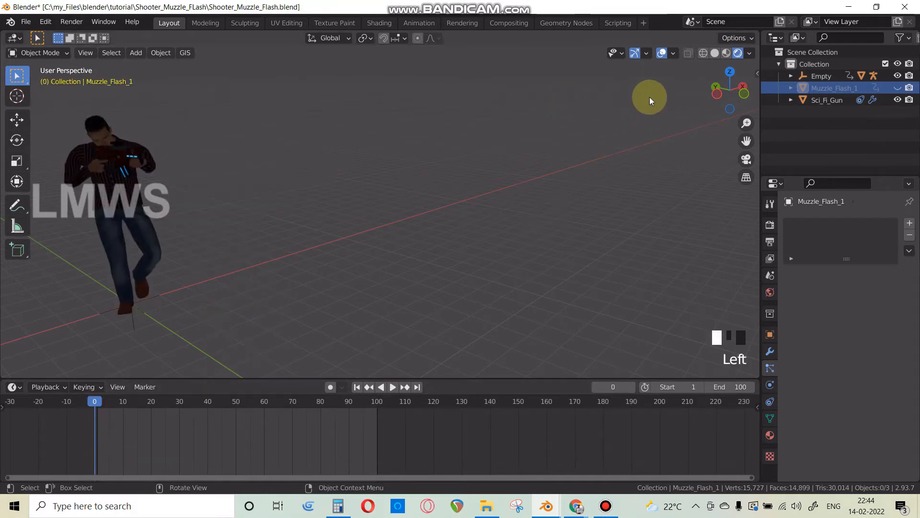
Step: Switch the viewport to solid shading and select the Sci_Fi_Gun object for work on its muzzle
{"action": "left_click", "coordinate": [719, 54]}
{"action": "scroll", "coordinate": [160, 266], "scroll_direction": "up", "scroll_amount": 2}
{"action": "middle_click_drag", "start_coordinate": [160, 265], "coordinate": [401, 314], "text": "shift"}
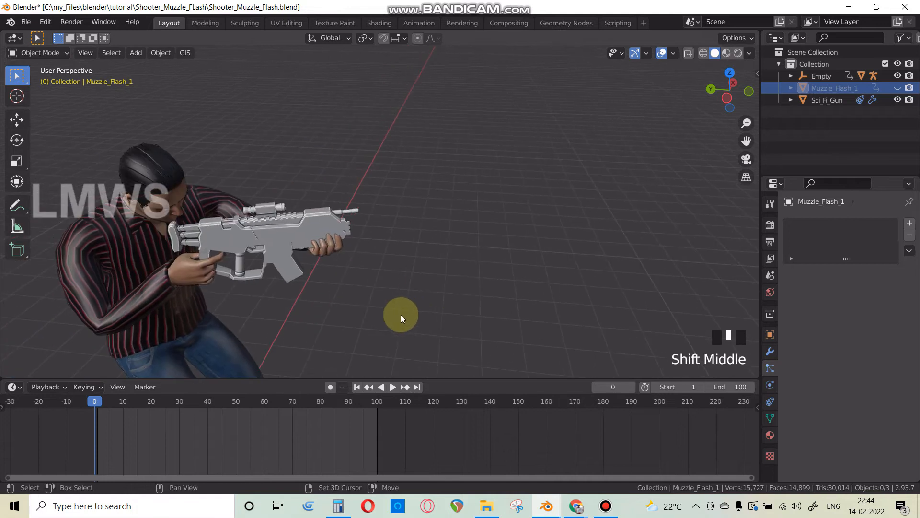
{"action": "scroll", "coordinate": [295, 280], "scroll_direction": "up", "scroll_amount": 2}
{"action": "middle_click_drag", "start_coordinate": [296, 280], "coordinate": [337, 285], "text": "shift"}
{"action": "scroll", "coordinate": [256, 263], "scroll_direction": "up", "scroll_amount": 1}
{"action": "left_click", "coordinate": [258, 261]}
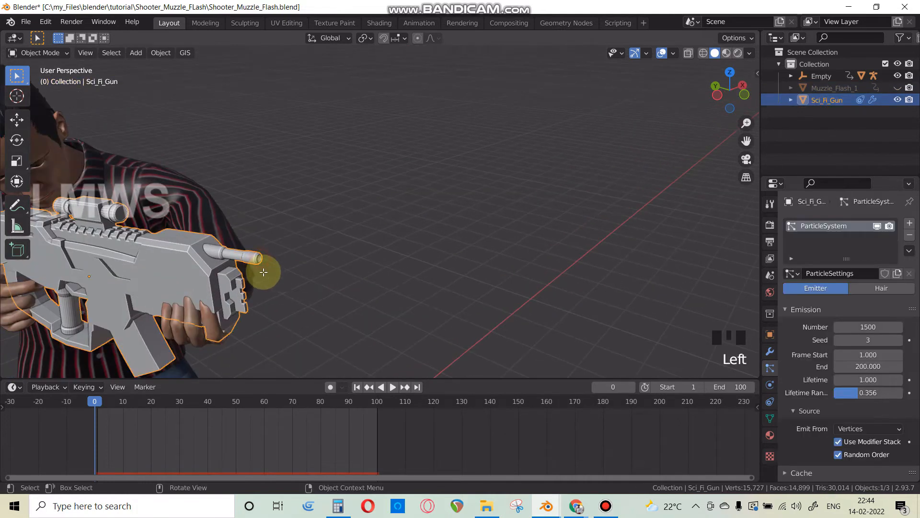
Step: Snap the 3D cursor to the selected muzzle geometry of Sci_Fi_Gun in Edit Mode, and deselect everything in Object Mode
{"action": "key", "text": "Tab"}
{"action": "scroll", "coordinate": [259, 260], "scroll_direction": "up", "scroll_amount": 2}
{"action": "key", "text": "alt+a"}
{"action": "key", "text": "ctrl+z"}
{"action": "middle_click_drag", "start_coordinate": [171, 304], "coordinate": [277, 267], "text": "shift"}
{"action": "mouse_move", "coordinate": [277, 267]}
{"action": "middle_mouse_down"}
{"action": "mouse_move", "coordinate": [265, 270]}
{"action": "mouse_move", "coordinate": [284, 279]}
{"action": "middle_mouse_up"}
{"action": "scroll", "coordinate": [257, 261], "scroll_direction": "up", "scroll_amount": 2}
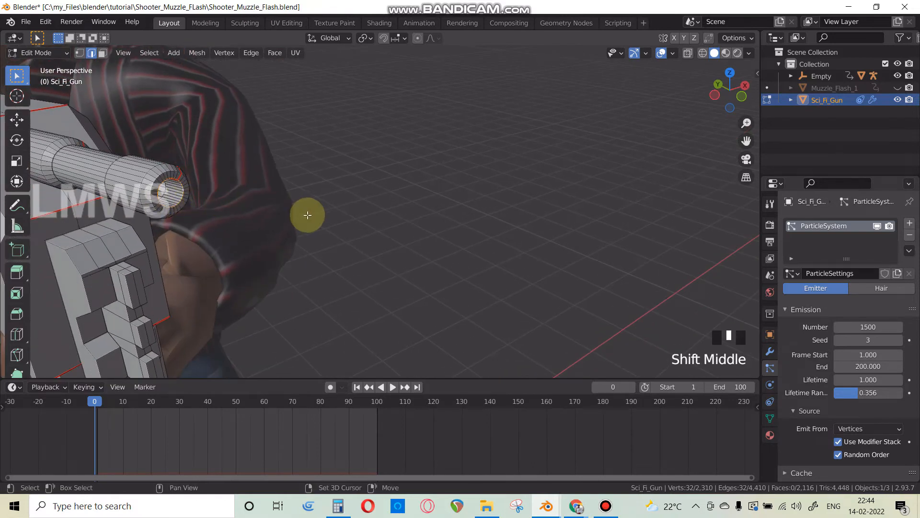
{"action": "key", "text": "shift+s"}
{"action": "left_click", "coordinate": [312, 281]}
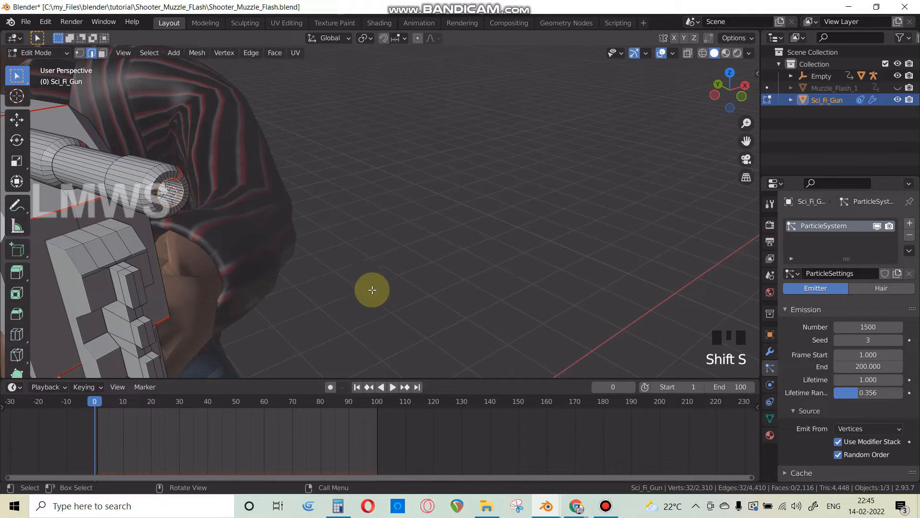
{"action": "key", "text": "Tab"}
{"action": "key", "text": "alt+a"}
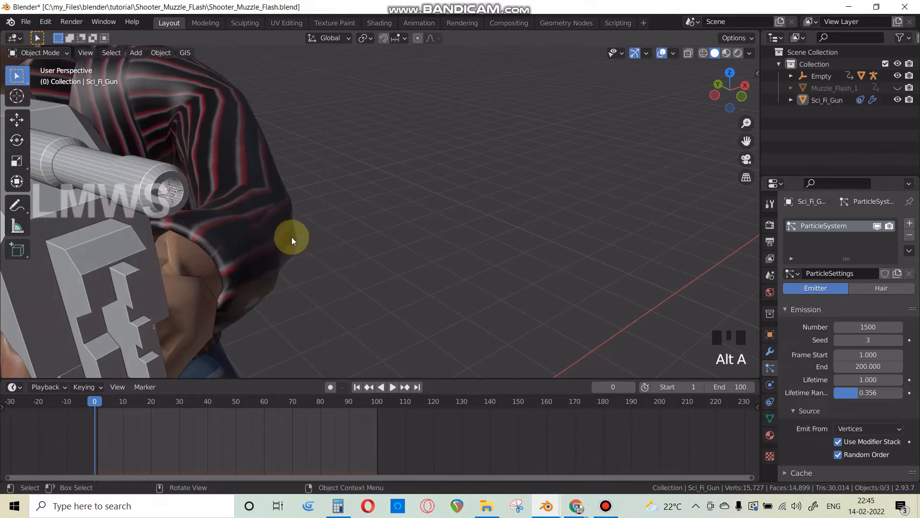
Step: Add a point light at the 3D cursor on the gun's muzzle
{"action": "key", "text": "shift+a"}
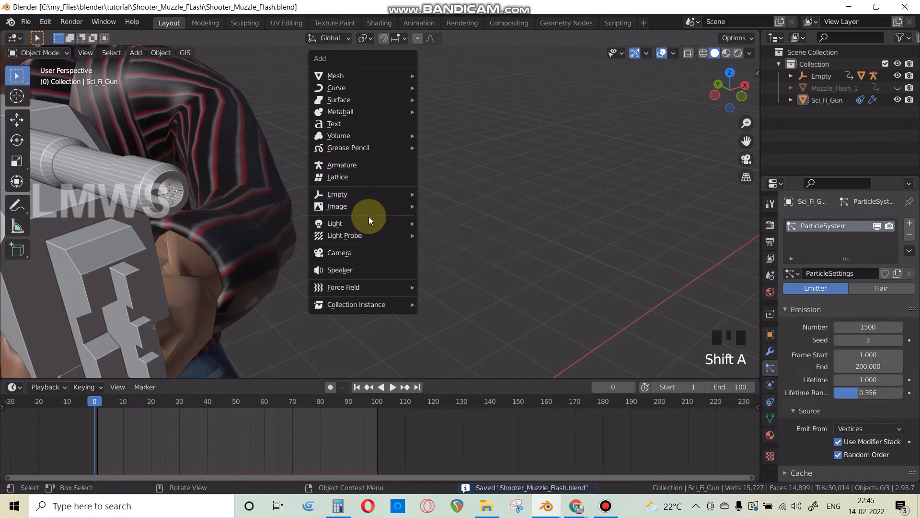
{"action": "mouse_move", "coordinate": [418, 222]}
{"action": "left_click", "coordinate": [445, 223]}
{"action": "scroll", "coordinate": [354, 252], "scroll_direction": "down", "scroll_amount": 2}
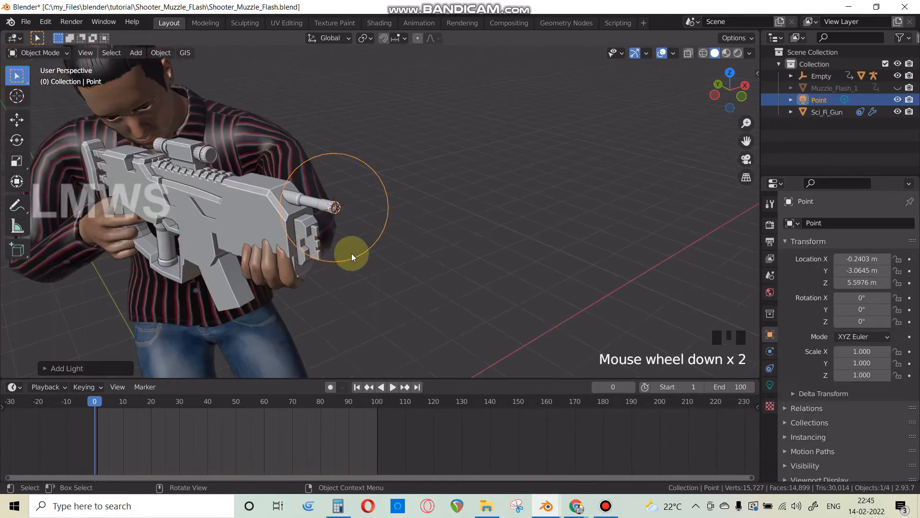
Step: Move the point light just in front of the muzzle, at about X -0.242 m, Y -3.092 m, and save the file
{"action": "key", "text": "g"}
{"action": "key", "text": "x"}
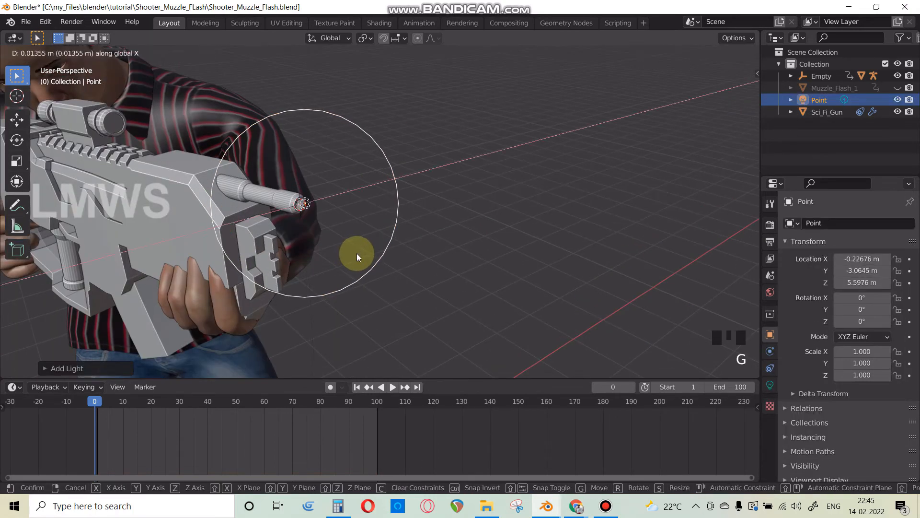
{"action": "left_click", "coordinate": [357, 253]}
{"action": "key", "text": "g"}
{"action": "left_click", "coordinate": [385, 252]}
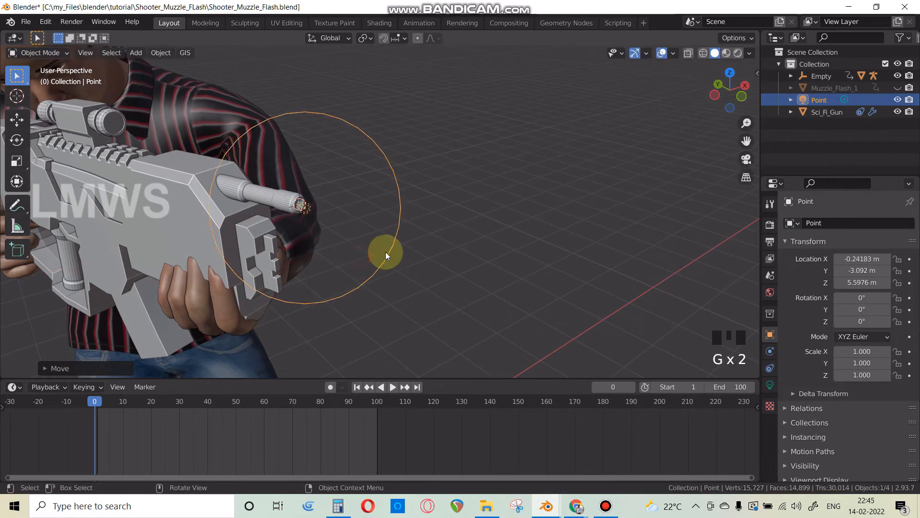
{"action": "scroll", "coordinate": [352, 262], "scroll_direction": "down", "scroll_amount": 3}
{"action": "scroll", "coordinate": [352, 262], "scroll_direction": "up", "scroll_amount": 1}
{"action": "key", "text": "ctrl+s"}
{"action": "scroll", "coordinate": [355, 232], "scroll_direction": "up", "scroll_amount": 1}
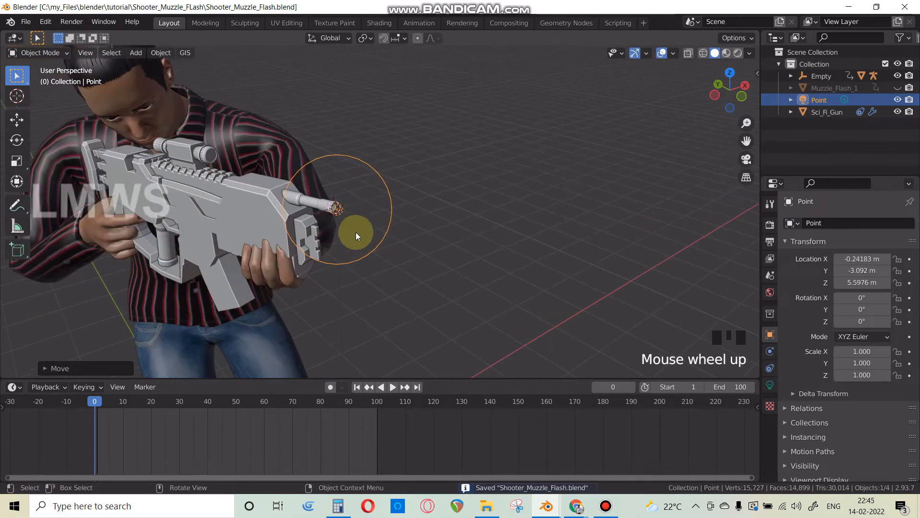
Step: Parent the point light to Sci_Fi_Gun with Object (Keep Transform)
{"action": "left_click", "coordinate": [243, 197], "text": "shift"}
{"action": "key", "text": "ctrl+p"}
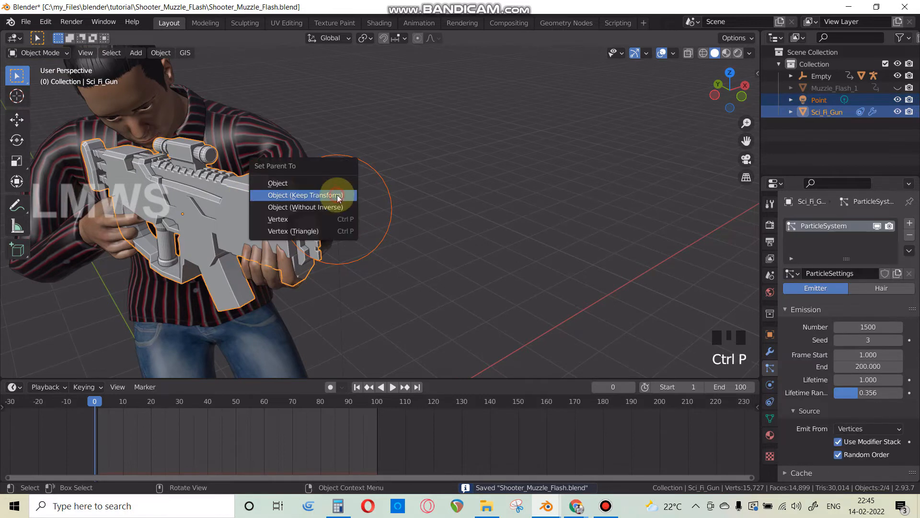
{"action": "left_click", "coordinate": [338, 196]}
Step: Scrub and play the animation to check that the point light follows the gun
{"action": "left_click_drag", "start_coordinate": [95, 401], "coordinate": [154, 405]}
{"action": "scroll", "coordinate": [271, 293], "scroll_direction": "down", "scroll_amount": 13}
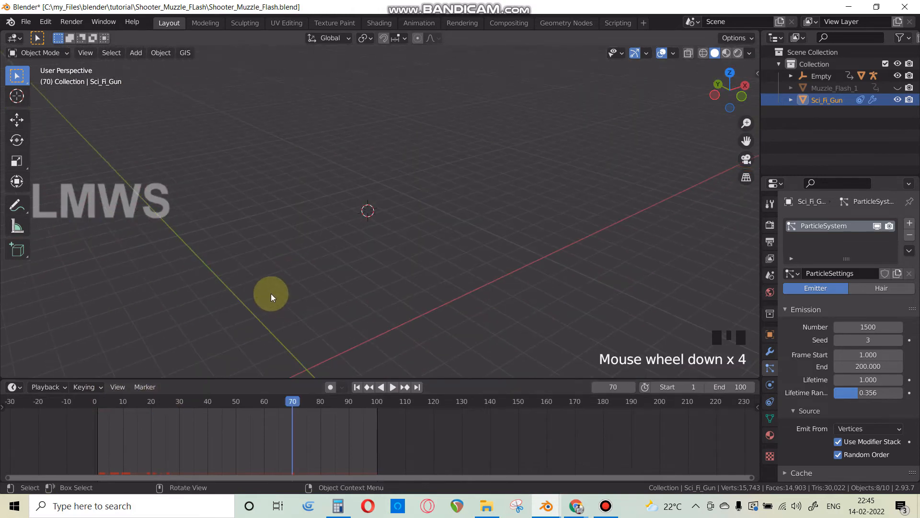
{"action": "scroll", "coordinate": [468, 308], "scroll_direction": "up", "scroll_amount": 2}
{"action": "key", "text": "space"}
{"action": "middle_click_drag", "start_coordinate": [468, 308], "coordinate": [362, 252], "text": "shift"}
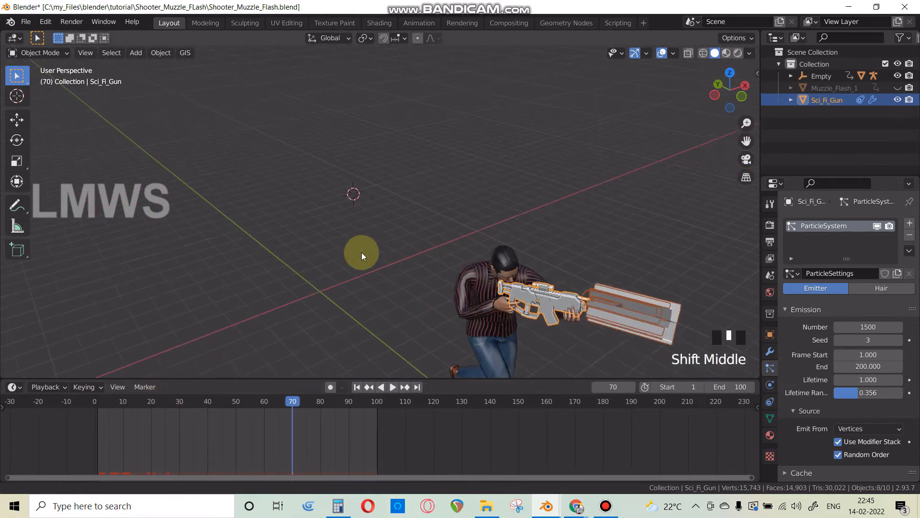
{"action": "scroll", "coordinate": [396, 285], "scroll_direction": "up", "scroll_amount": 1}
{"action": "key", "text": "space"}
{"action": "key", "text": "space"}
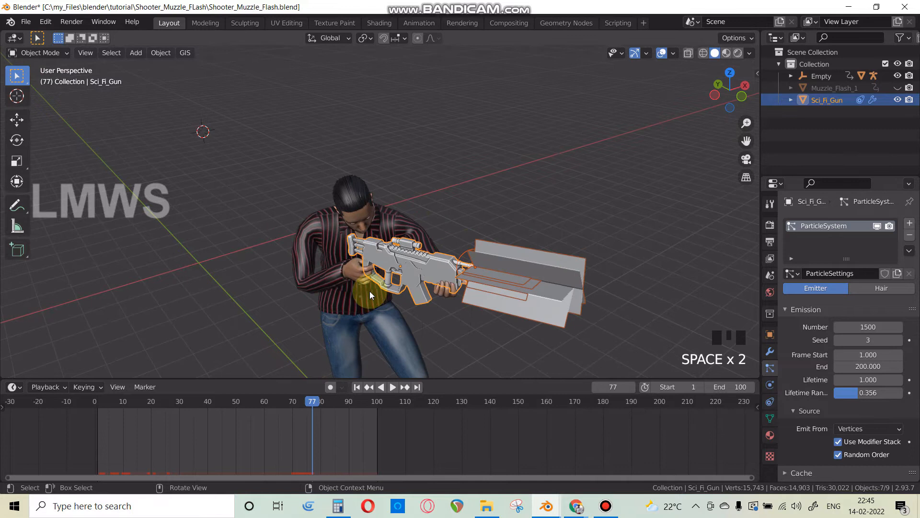
Step: Show the flash up close at frame 10 in rendered shading with nothing selected
{"action": "left_click", "coordinate": [123, 401]}
{"action": "left_click", "coordinate": [736, 56]}
{"action": "scroll", "coordinate": [388, 202], "scroll_direction": "up", "scroll_amount": 3}
{"action": "mouse_move", "coordinate": [297, 187]}
{"action": "middle_mouse_down", "text": "shift"}
{"action": "mouse_move", "coordinate": [430, 209]}
{"action": "mouse_move", "coordinate": [438, 229]}
{"action": "middle_mouse_up", "text": "shift"}
{"action": "scroll", "coordinate": [438, 229], "scroll_direction": "up", "scroll_amount": 2}
{"action": "middle_click_drag", "start_coordinate": [374, 168], "coordinate": [452, 243], "text": "shift"}
{"action": "key", "text": "alt+a"}
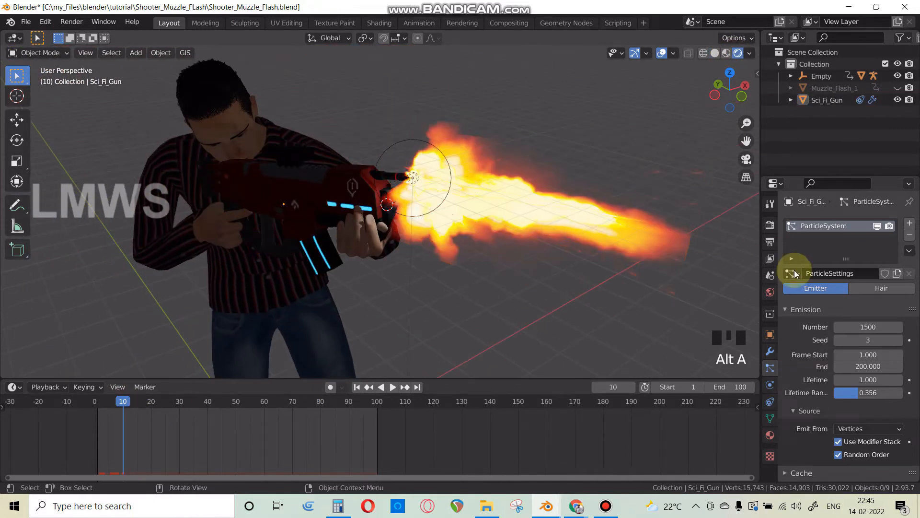
Step: Enable Ambient Occlusion in the Eevee render settings with a distance of 15 m
{"action": "double_click", "coordinate": [770, 225]}
{"action": "left_click", "coordinate": [770, 226]}
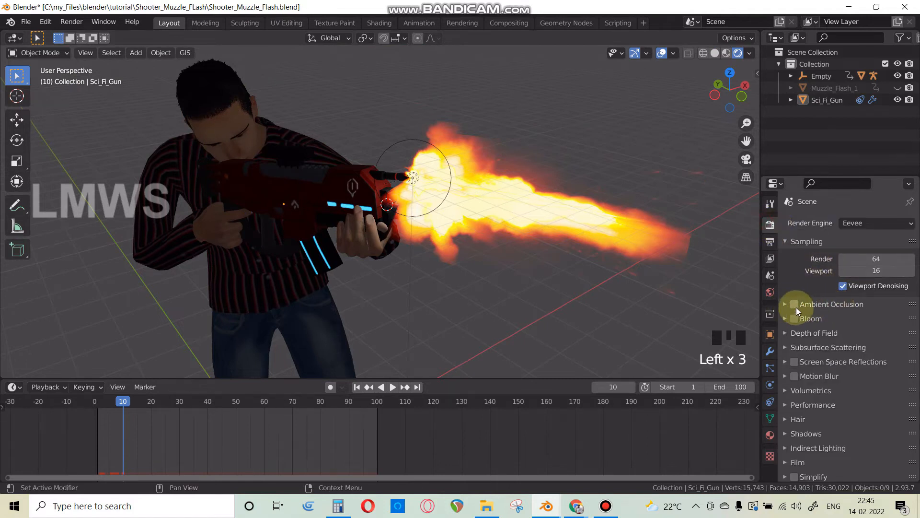
{"action": "left_click", "coordinate": [808, 305]}
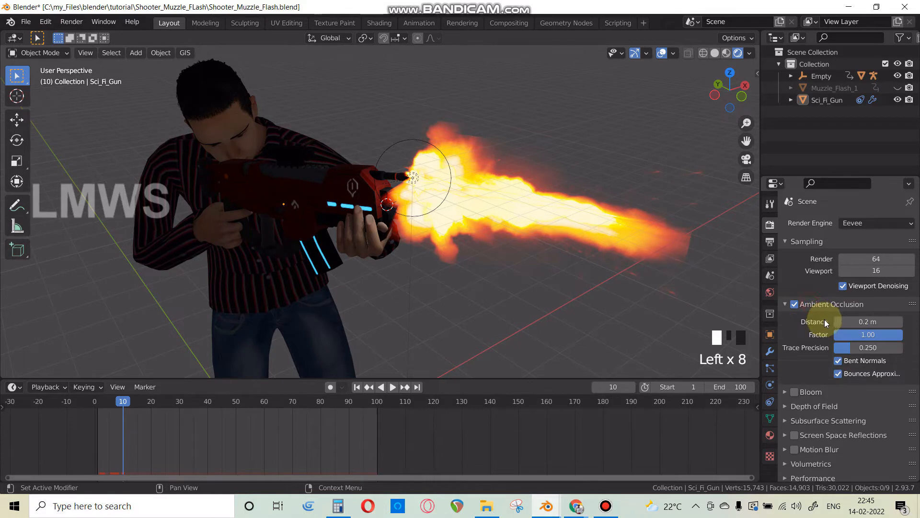
{"action": "left_click", "coordinate": [850, 317]}
{"action": "type", "text": "10"}
{"action": "key", "text": "Tab"}
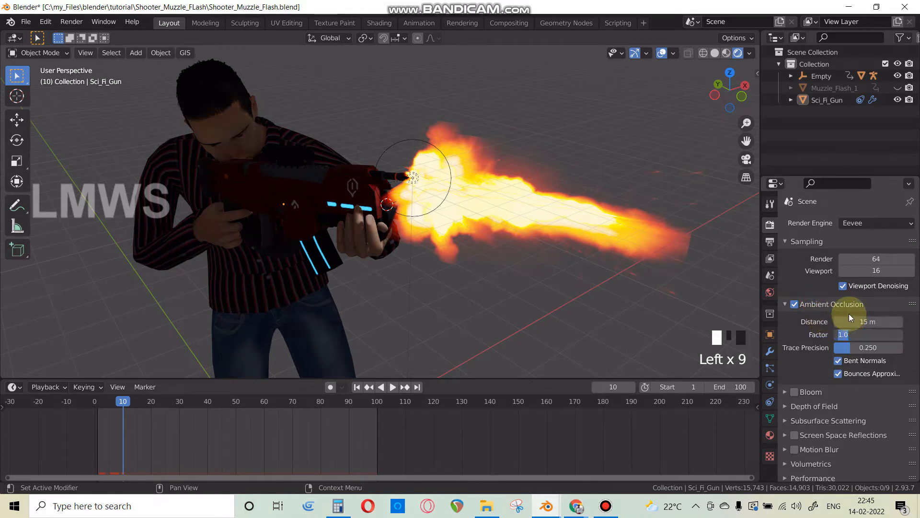
{"action": "key", "text": "Return"}
Step: Enable Bloom and Screen Space Reflections in the Eevee render settings
{"action": "left_click", "coordinate": [846, 305]}
{"action": "left_click", "coordinate": [794, 319]}
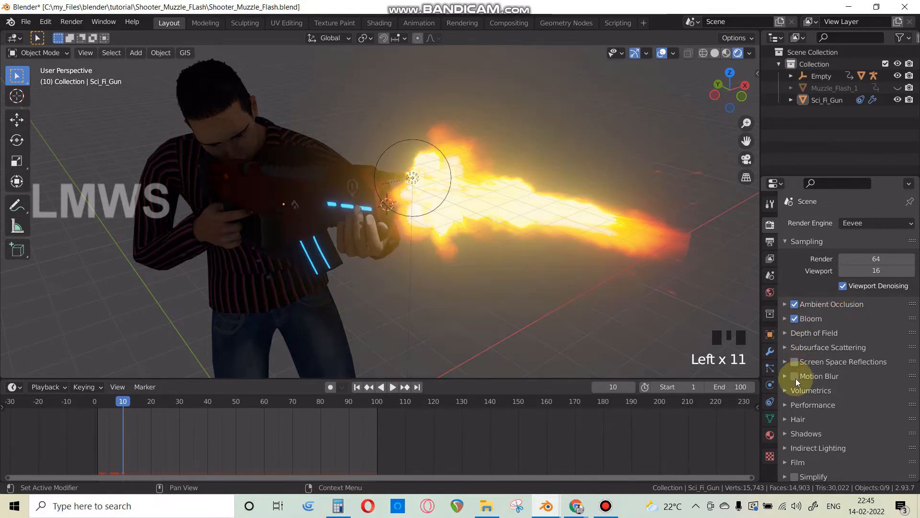
{"action": "left_click", "coordinate": [795, 362]}
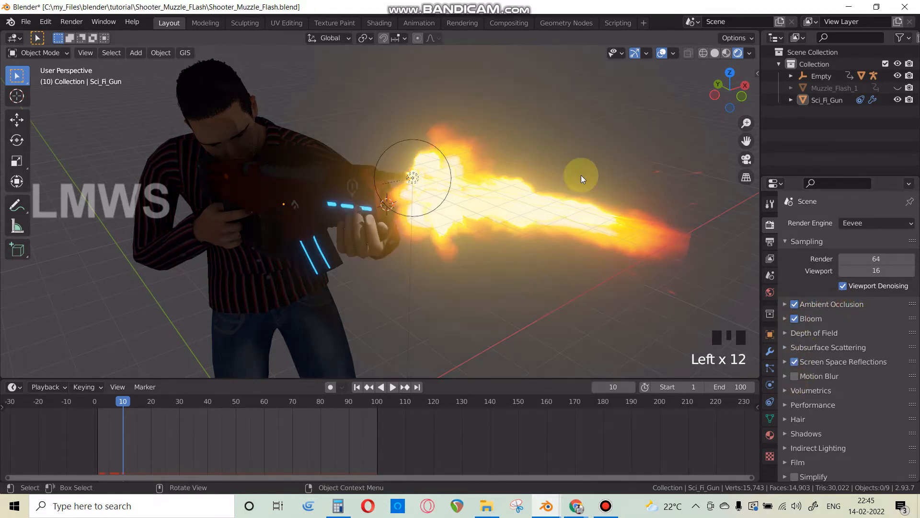
Step: At frame 4, enable Custom Distance on the muzzle point light and color it light orange (H 0.076, S 0.886, V 1.000)
{"action": "left_click", "coordinate": [414, 179]}
{"action": "scroll", "coordinate": [423, 254], "scroll_direction": "down", "scroll_amount": 2}
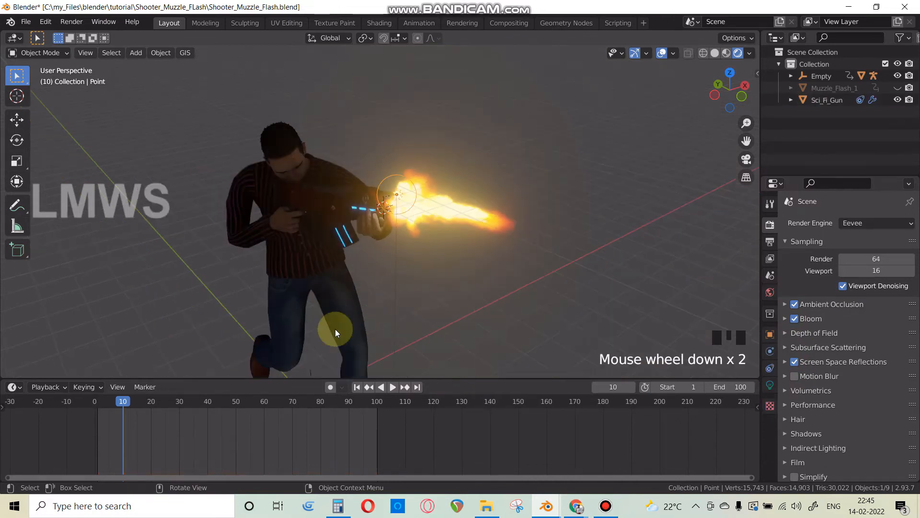
{"action": "left_click", "coordinate": [94, 401]}
{"action": "left_click_drag", "start_coordinate": [102, 403], "coordinate": [106, 403]}
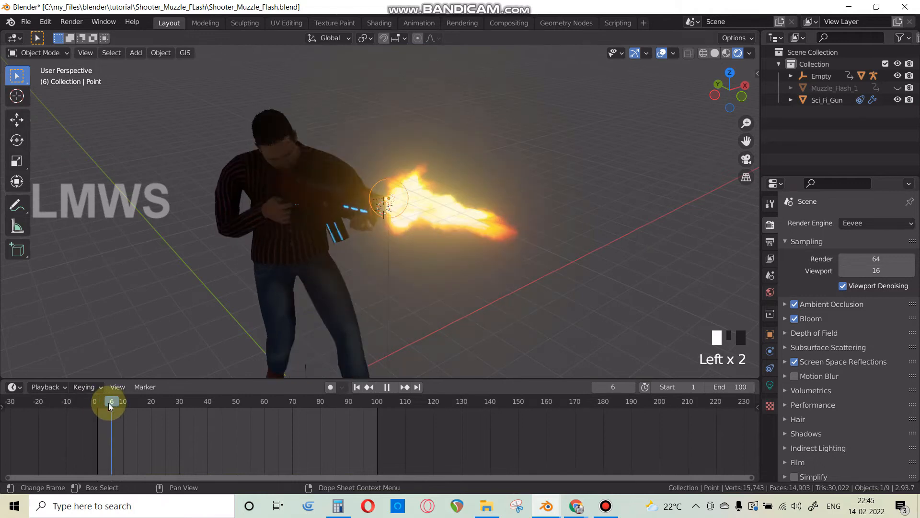
{"action": "left_click", "coordinate": [770, 384]}
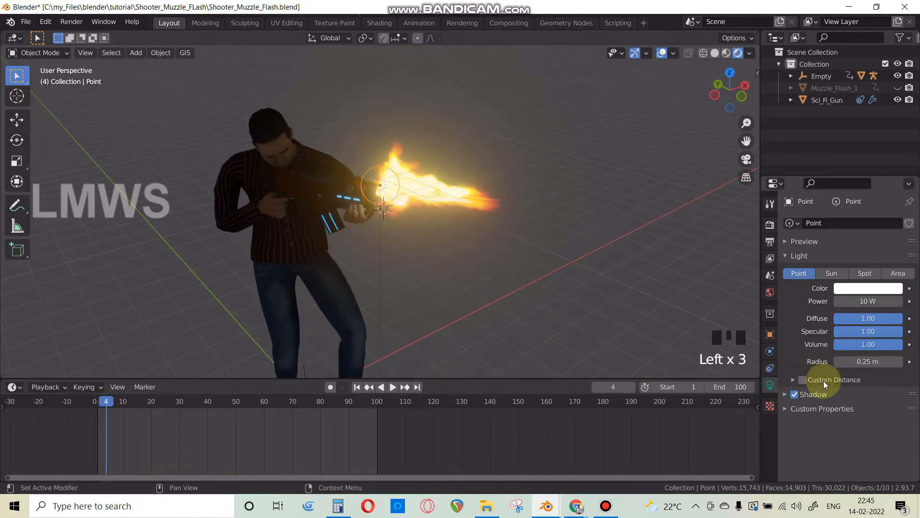
{"action": "left_click", "coordinate": [870, 290]}
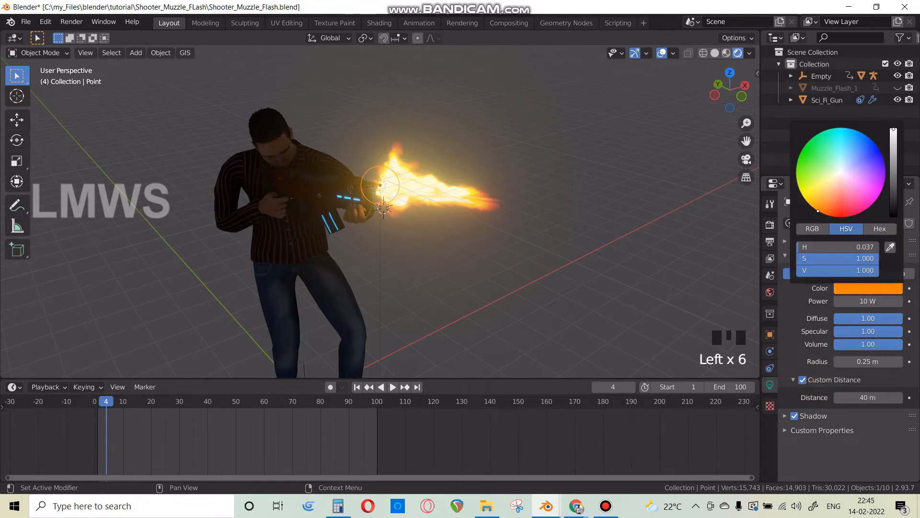
{"action": "left_click", "coordinate": [858, 288]}
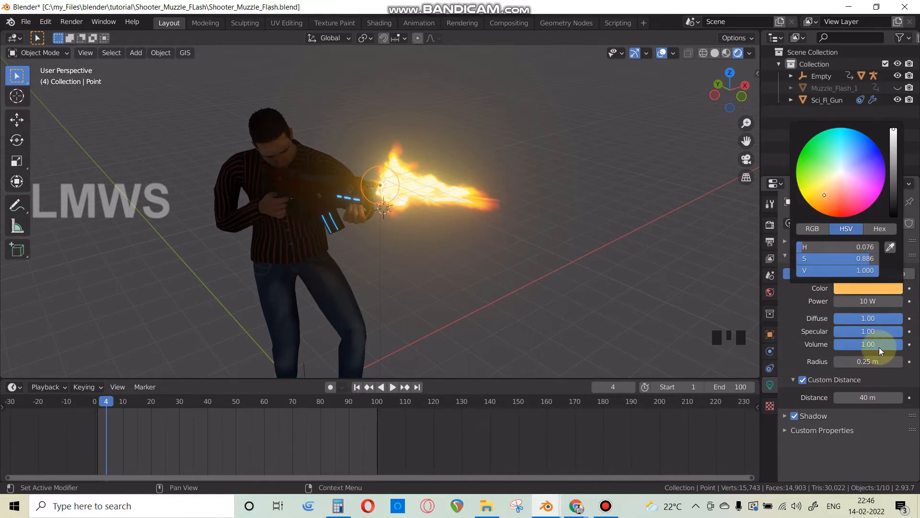
Step: Set the point light's power to 500 W after trying 1500 W and 150 W, and save the file
{"action": "left_click", "coordinate": [863, 304]}
{"action": "type", "text": "0"}
{"action": "key", "text": "Return"}
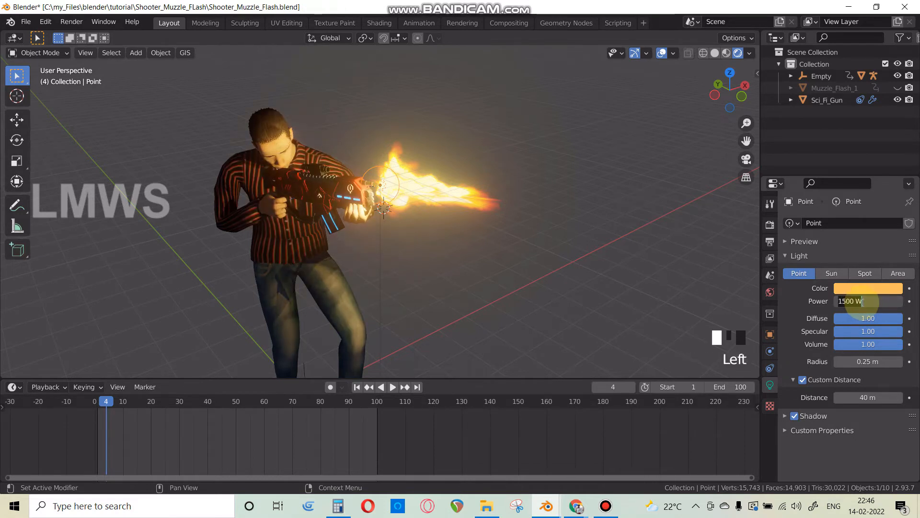
{"action": "key", "text": "Return"}
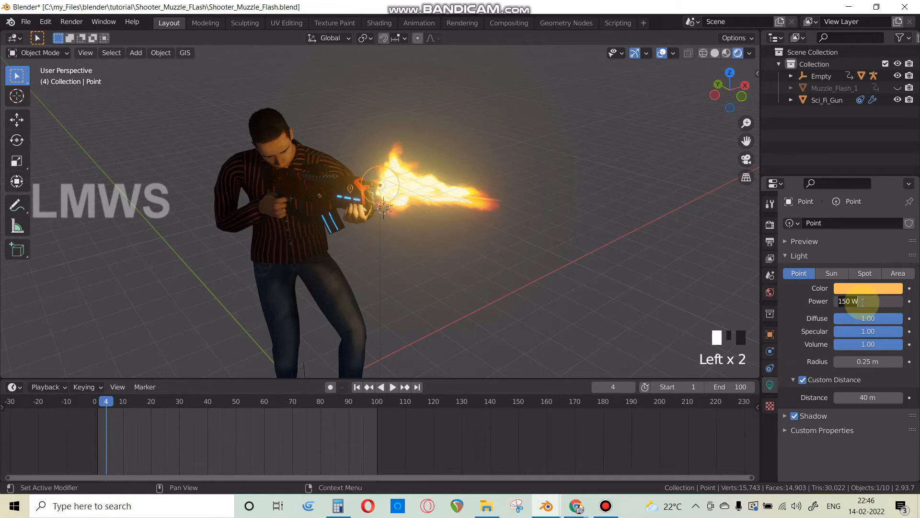
{"action": "key", "text": "Return"}
{"action": "middle_click_drag", "start_coordinate": [490, 211], "coordinate": [577, 274]}
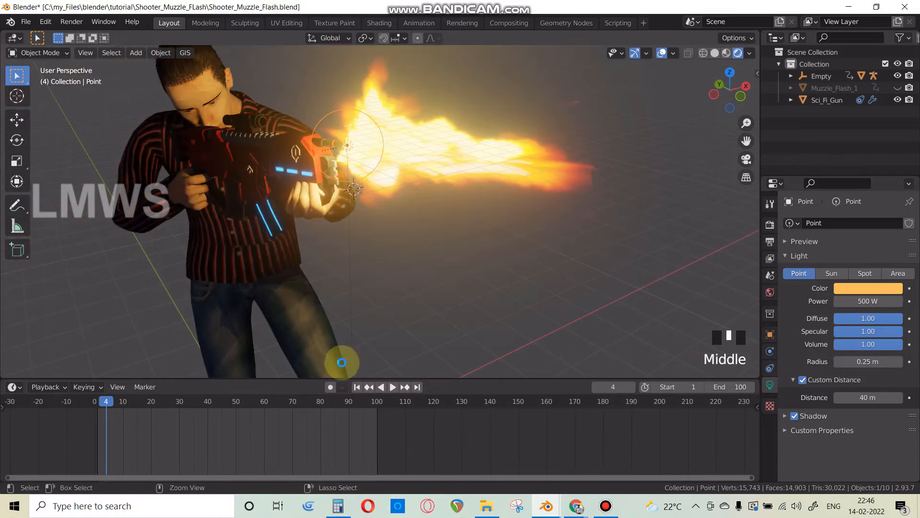
{"action": "key", "text": "ctrl+s"}
Step: Insert a keyframe for the point light's 500 W power at frame 0
{"action": "left_click", "coordinate": [94, 403]}
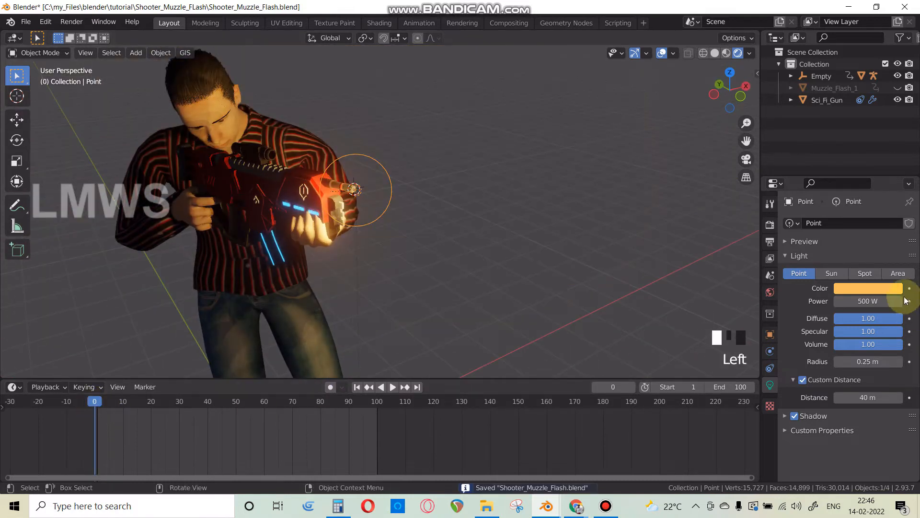
{"action": "right_click", "coordinate": [845, 301]}
{"action": "left_click", "coordinate": [843, 302]}
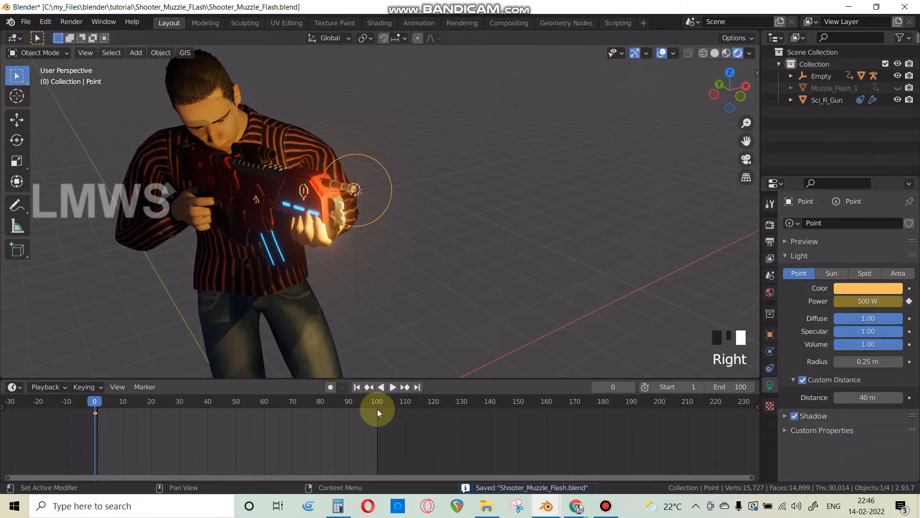
Step: Go to frame 101 and play the animation from a wider view to check the muzzle light
{"action": "left_click", "coordinate": [380, 404]}
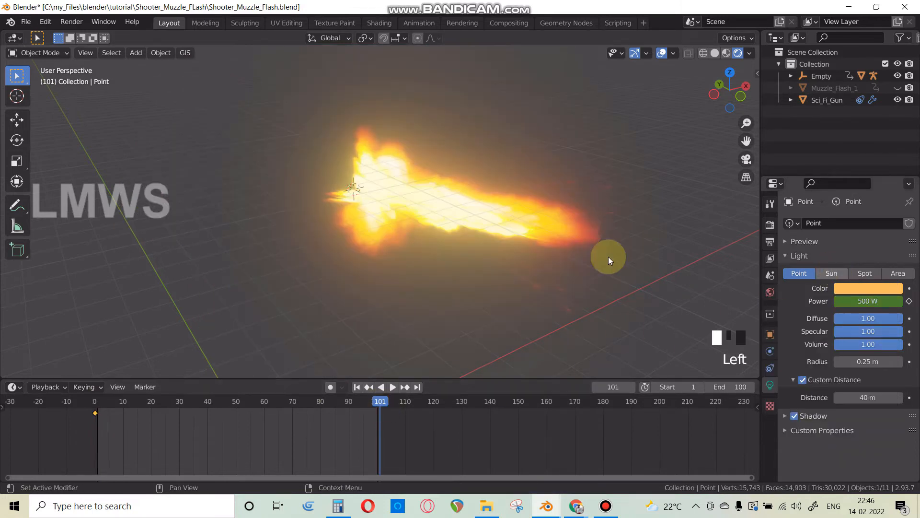
{"action": "scroll", "coordinate": [468, 281], "scroll_direction": "down", "scroll_amount": 4}
{"action": "middle_click_drag", "start_coordinate": [468, 281], "coordinate": [479, 280]}
{"action": "key", "text": "space"}
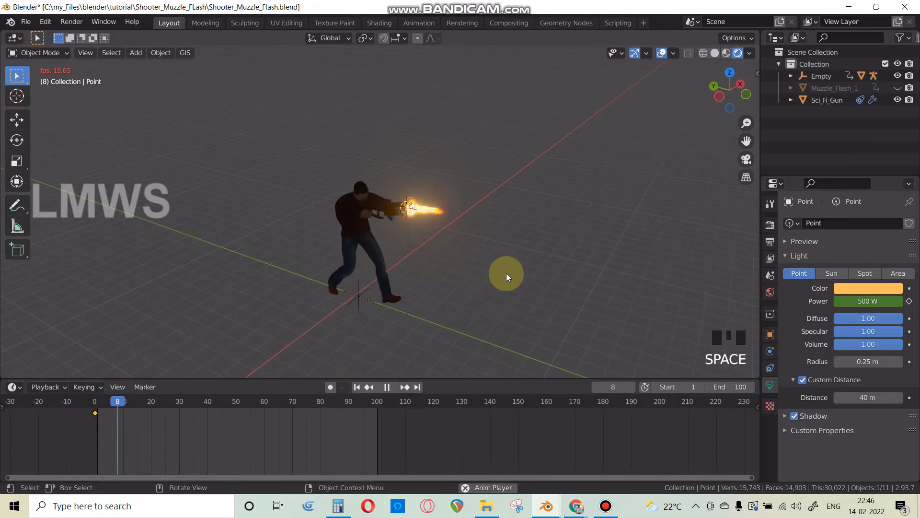
Step: Watch the shooter and muzzle light from a closer view during playback, then stop the animation
{"action": "scroll", "coordinate": [525, 270], "scroll_direction": "up", "scroll_amount": 2}
{"action": "scroll", "coordinate": [515, 274], "scroll_direction": "up", "scroll_amount": 1}
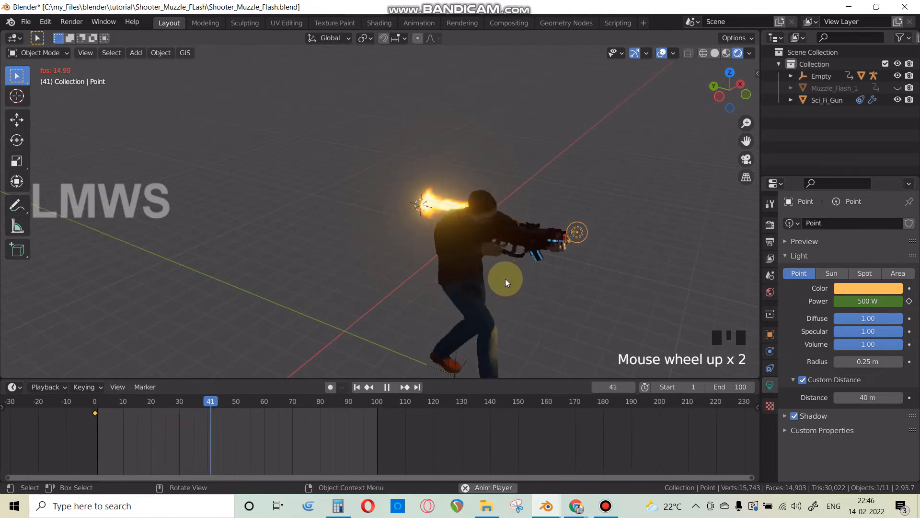
{"action": "key", "text": "space"}
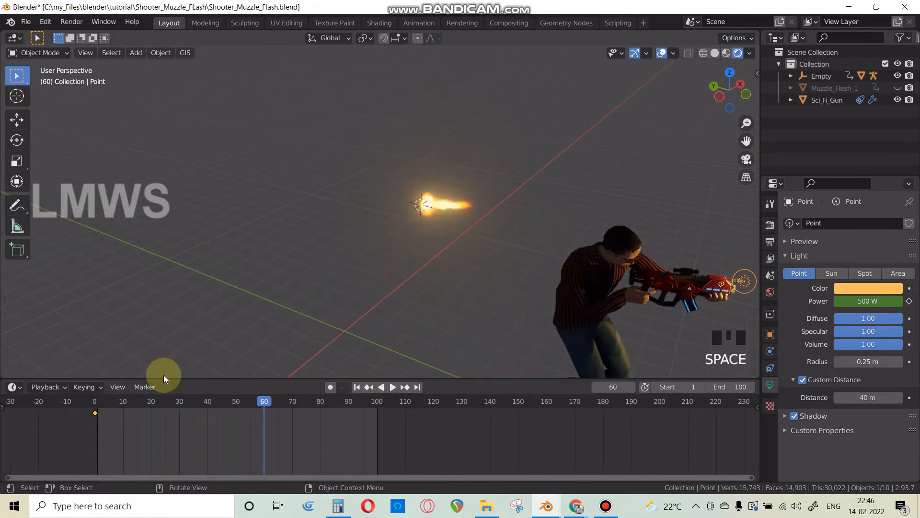
Step: Return to frame 1, toggle the Muzzle_Flash_1 source object so it stays hidden in the viewport, and replay the animation
{"action": "left_click", "coordinate": [97, 401]}
{"action": "left_click", "coordinate": [897, 87]}
{"action": "scroll", "coordinate": [510, 229], "scroll_direction": "up", "scroll_amount": 2}
{"action": "left_click", "coordinate": [501, 239]}
{"action": "key", "text": "space"}
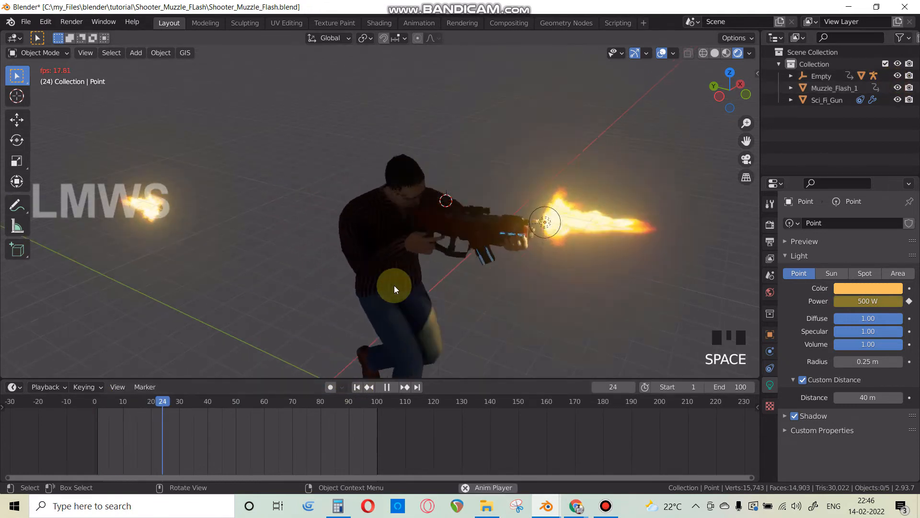
Step: Check the light on the shooter from the front during playback, stop at frame 49, and save the file
{"action": "scroll", "coordinate": [434, 227], "scroll_direction": "down", "scroll_amount": 1}
{"action": "scroll", "coordinate": [544, 220], "scroll_direction": "down", "scroll_amount": 2}
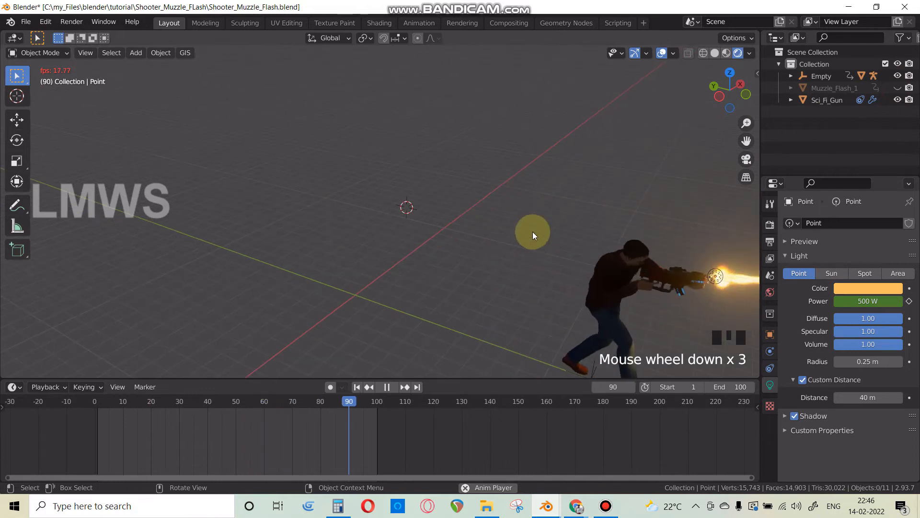
{"action": "scroll", "coordinate": [498, 227], "scroll_direction": "up", "scroll_amount": 2}
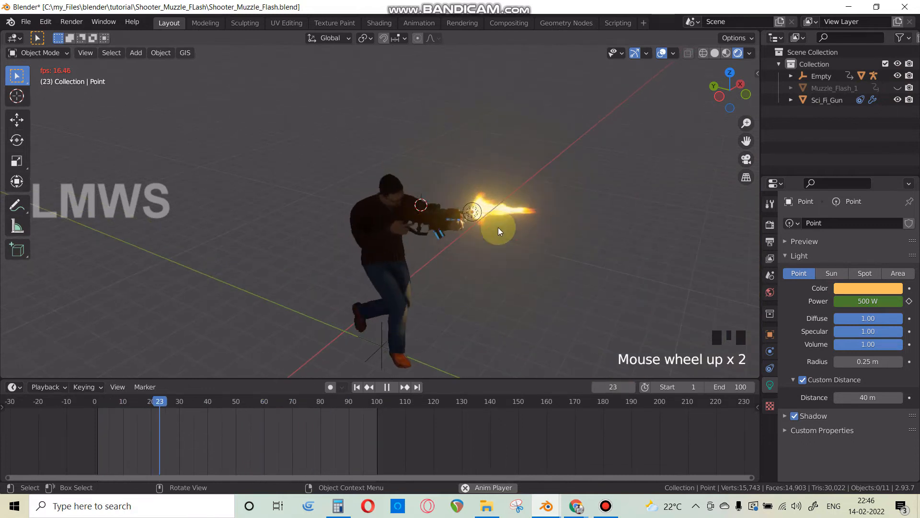
{"action": "middle_click_drag", "start_coordinate": [498, 227], "coordinate": [462, 217]}
{"action": "scroll", "coordinate": [463, 220], "scroll_direction": "up", "scroll_amount": 4}
{"action": "key", "text": "space"}
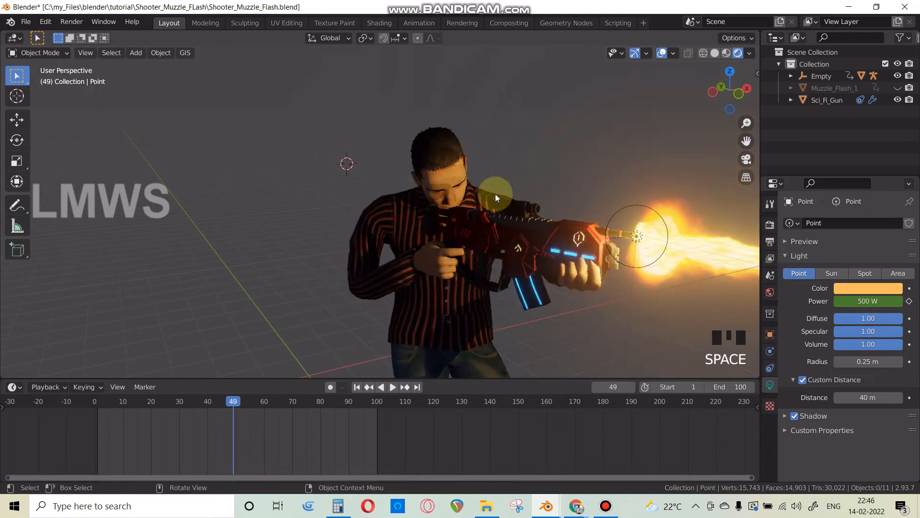
{"action": "scroll", "coordinate": [479, 235], "scroll_direction": "down", "scroll_amount": 1}
{"action": "key", "text": "ctrl+s"}
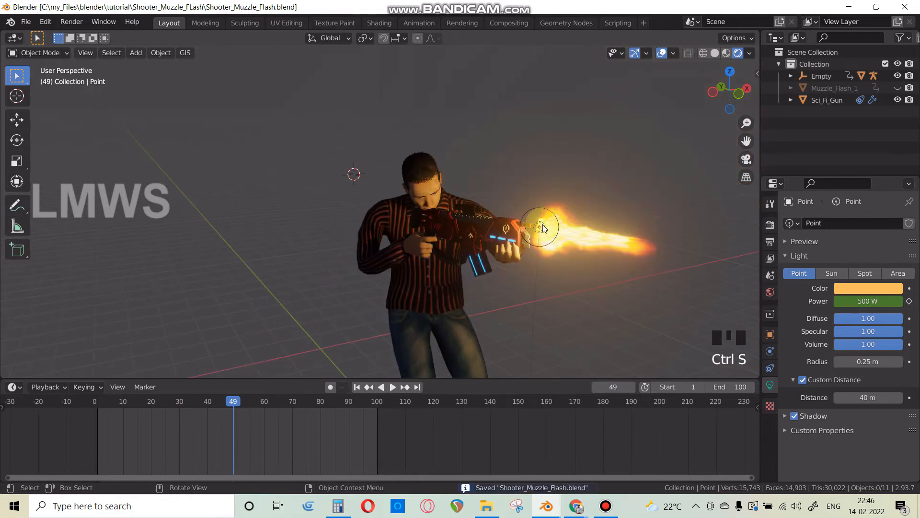
Step: Duplicate the point light's power keyframe from frame 0 to frame 101 and save the file
{"action": "left_click", "coordinate": [545, 272]}
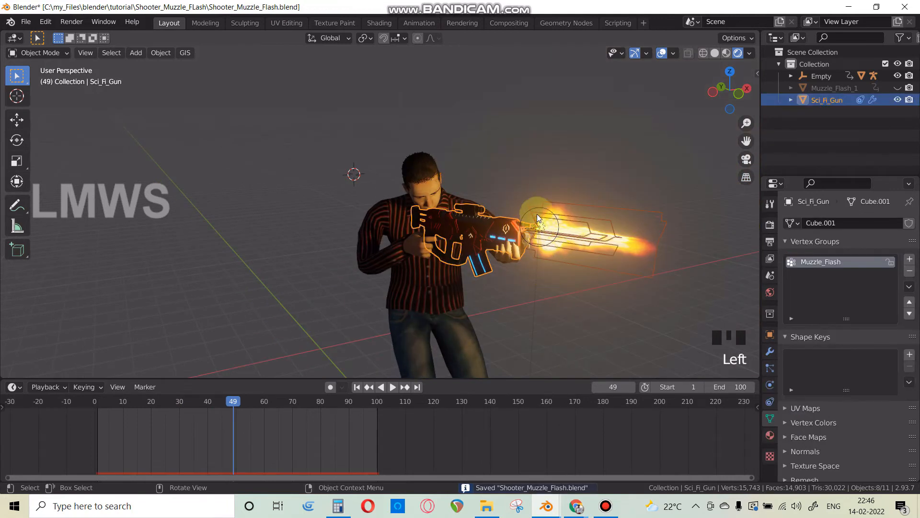
{"action": "left_click", "coordinate": [542, 231]}
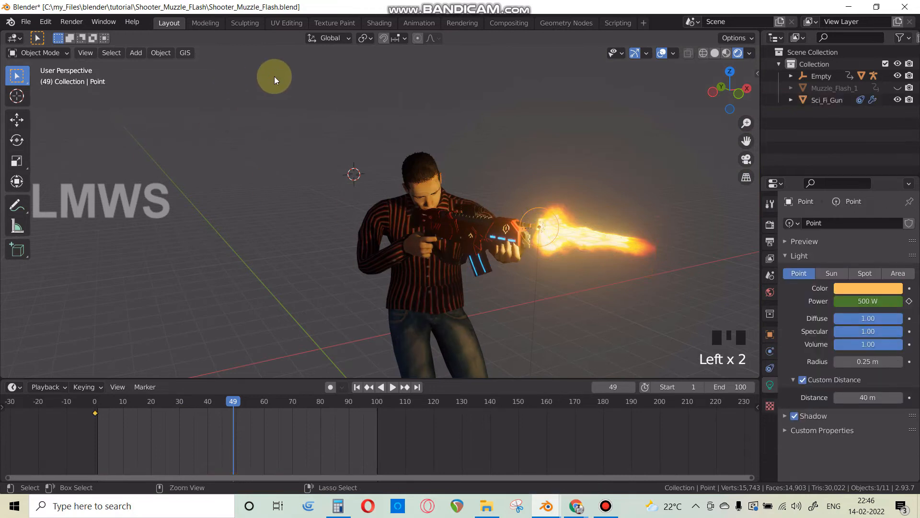
{"action": "left_click_drag", "start_coordinate": [80, 426], "coordinate": [119, 401]}
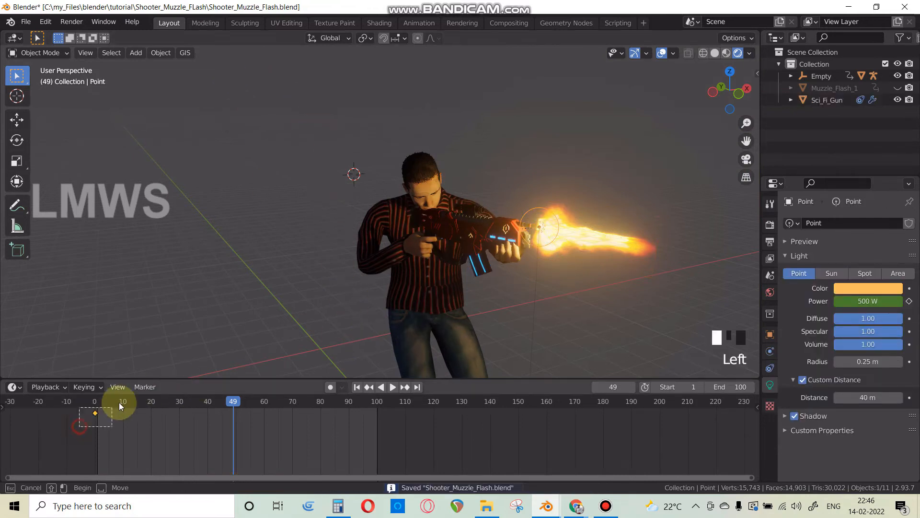
{"action": "key", "text": "shift+d"}
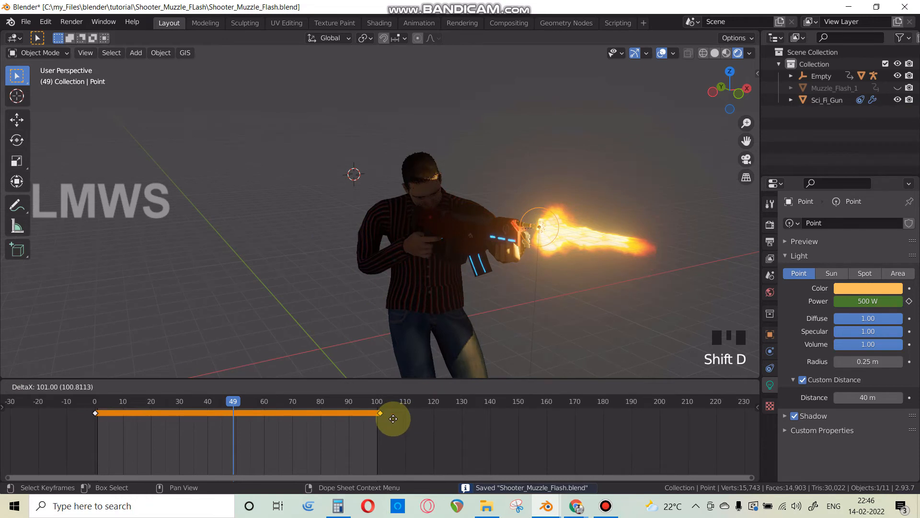
{"action": "left_click", "coordinate": [393, 418]}
{"action": "key", "text": "ctrl+s"}
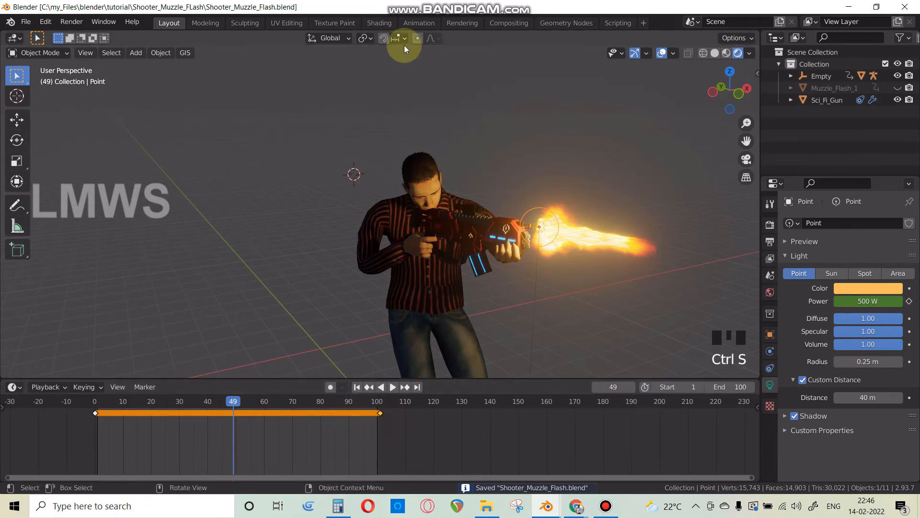
Step: Switch to the Animation workspace, widen its secondary viewport, and change that area to a Graph Editor
{"action": "left_click", "coordinate": [420, 23]}
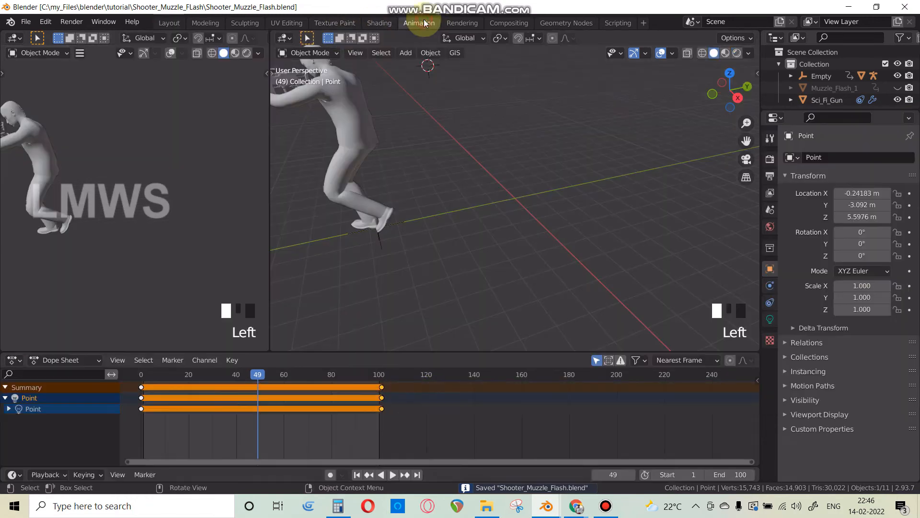
{"action": "left_click", "coordinate": [262, 149]}
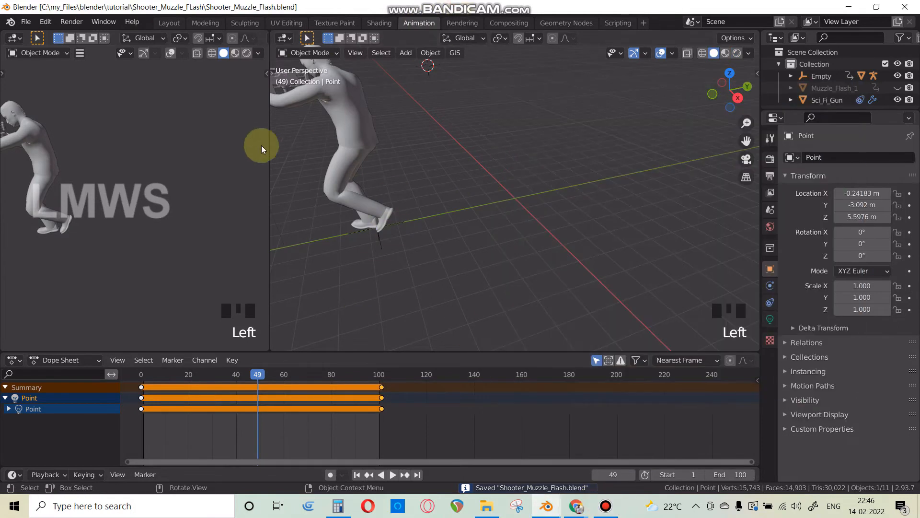
{"action": "left_click_drag", "start_coordinate": [269, 162], "coordinate": [359, 165]}
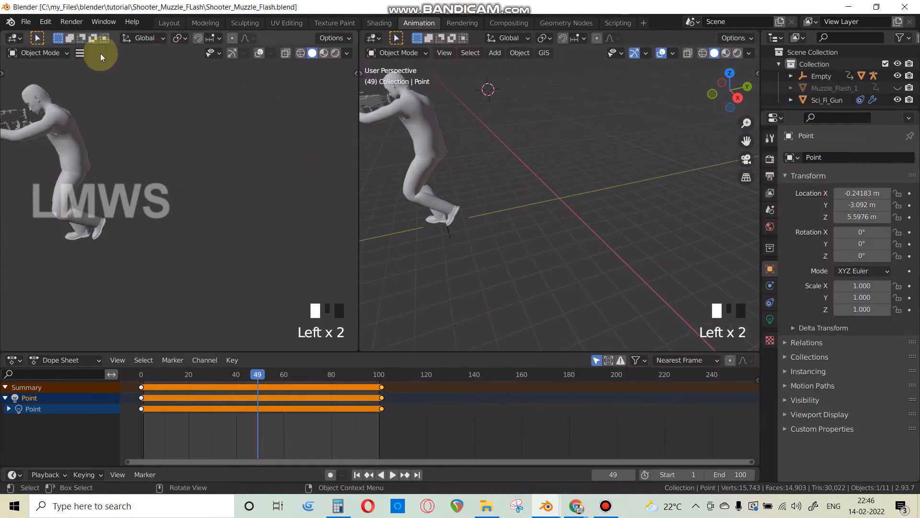
{"action": "left_click", "coordinate": [16, 38]}
{"action": "left_click", "coordinate": [170, 95]}
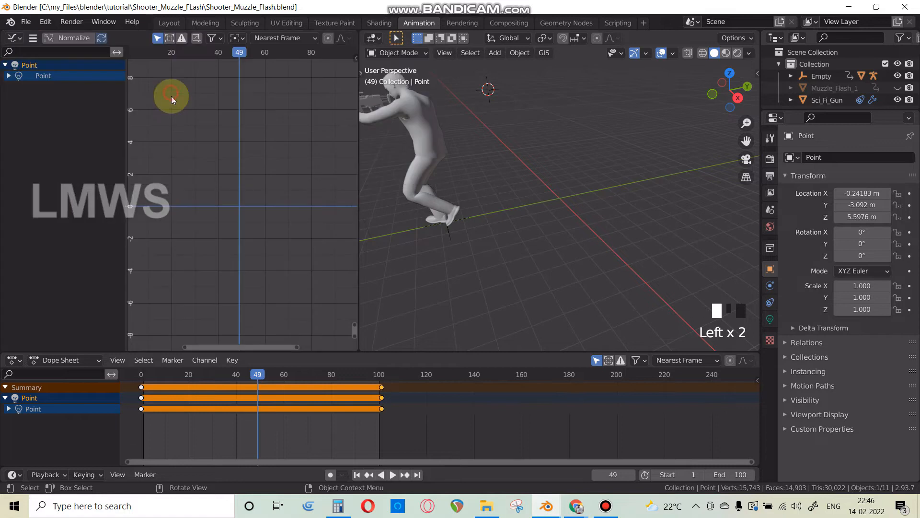
{"action": "scroll", "coordinate": [194, 211], "scroll_direction": "down", "scroll_amount": 3}
Step: Set the Animation workspace's 3D viewport to rendered shading, frame the shooter, and play the animation up to frame 62
{"action": "middle_click_drag", "start_coordinate": [366, 195], "coordinate": [570, 214]}
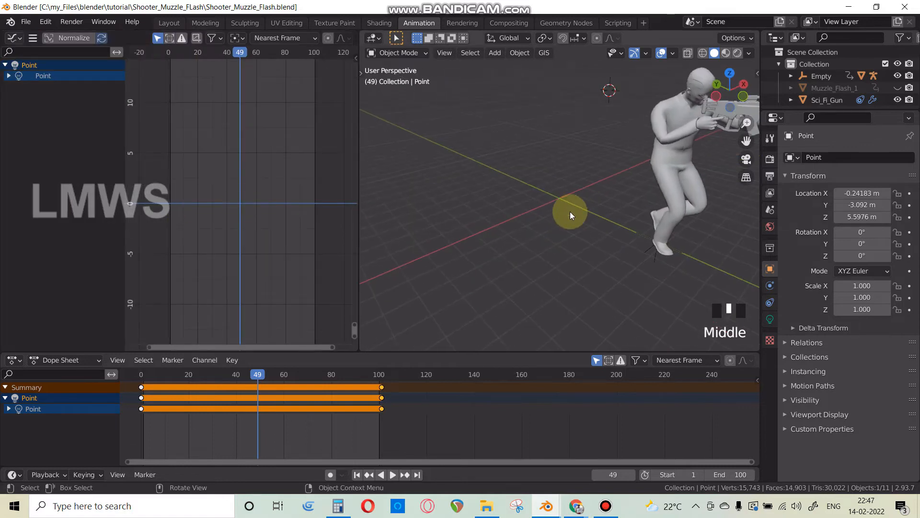
{"action": "left_click", "coordinate": [737, 52]}
{"action": "mouse_move", "coordinate": [624, 174]}
{"action": "middle_mouse_down", "text": "shift"}
{"action": "mouse_move", "coordinate": [577, 189]}
{"action": "mouse_move", "coordinate": [514, 181]}
{"action": "mouse_move", "coordinate": [522, 172]}
{"action": "middle_mouse_up", "text": "shift"}
{"action": "key", "text": "space"}
{"action": "scroll", "coordinate": [573, 189], "scroll_direction": "down", "scroll_amount": 2}
{"action": "scroll", "coordinate": [558, 186], "scroll_direction": "up", "scroll_amount": 2}
{"action": "key", "text": "space"}
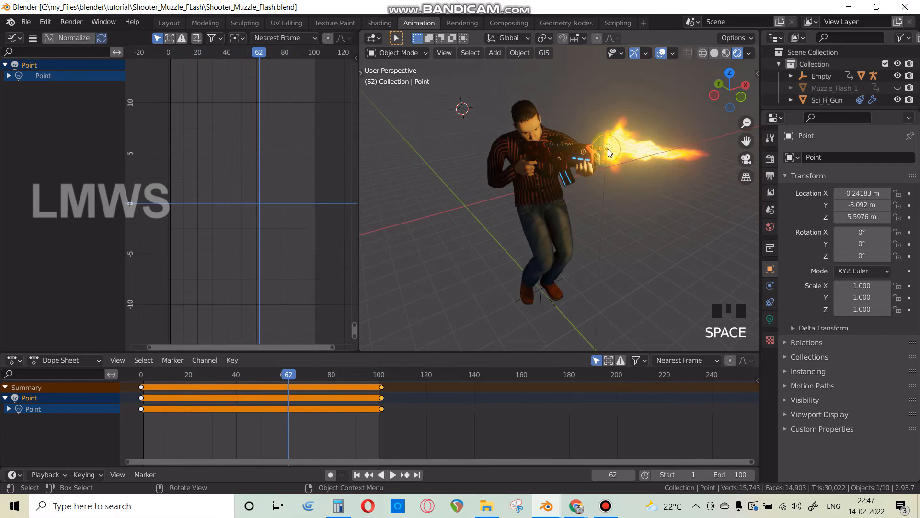
Step: Set the emission End frame of the Sci_Fi_Gun particle system to 85
{"action": "left_click", "coordinate": [582, 158]}
{"action": "left_click", "coordinate": [770, 305]}
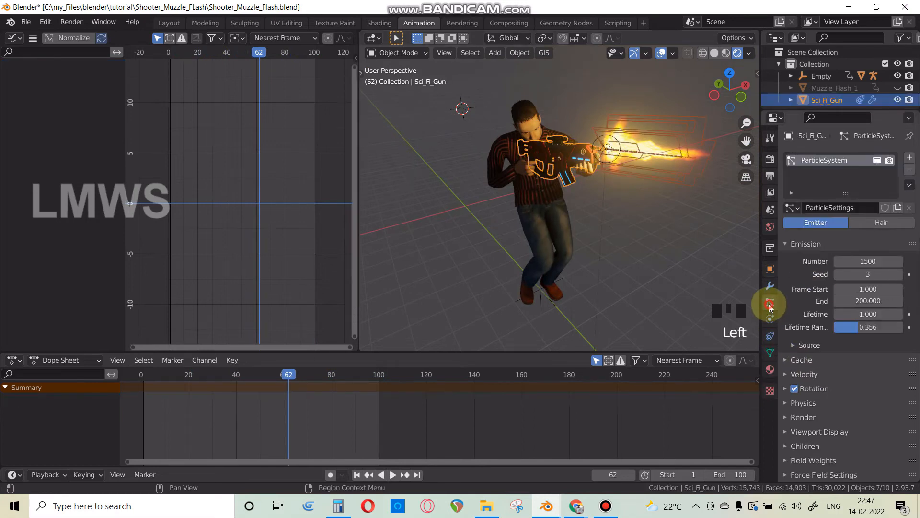
{"action": "scroll", "coordinate": [827, 337], "scroll_direction": "down", "scroll_amount": 2}
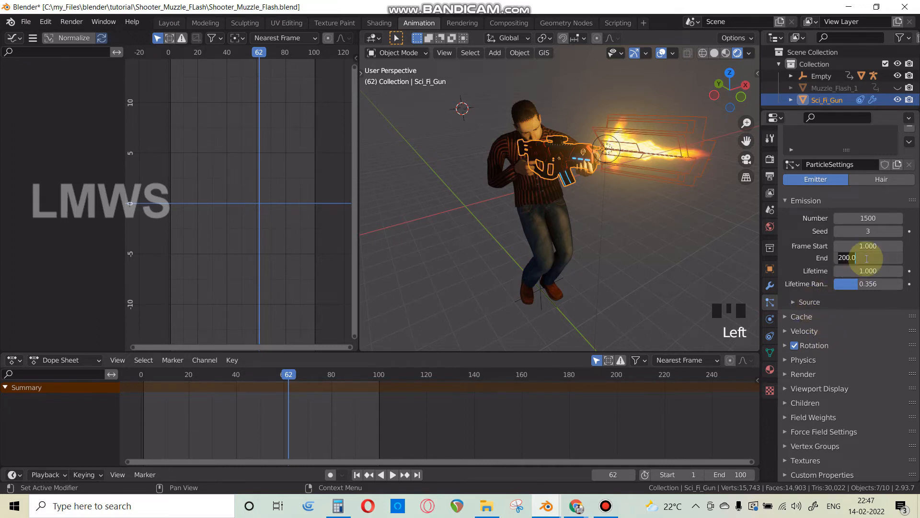
{"action": "type", "text": "85"}
{"action": "key", "text": "Return"}
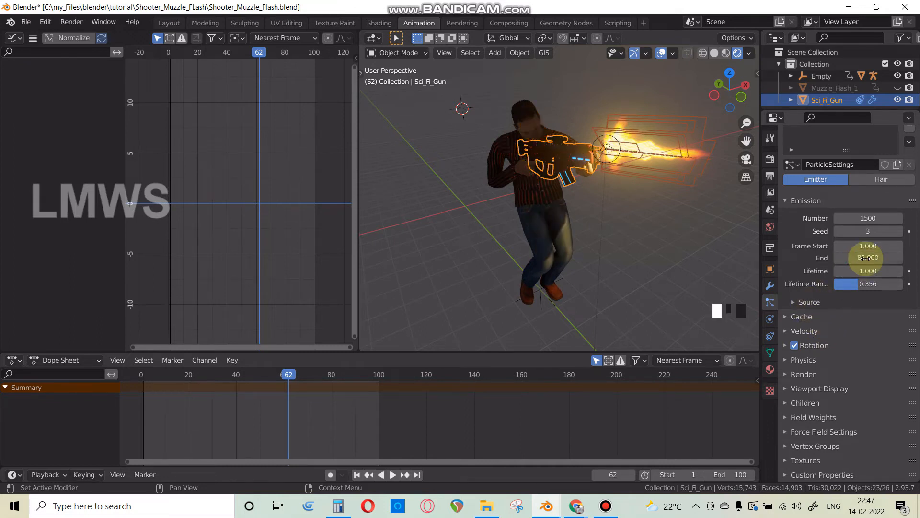
Step: Replay the animation from several distances to check when the muzzle flash stops
{"action": "left_click", "coordinate": [375, 376]}
{"action": "scroll", "coordinate": [530, 202], "scroll_direction": "down", "scroll_amount": 2}
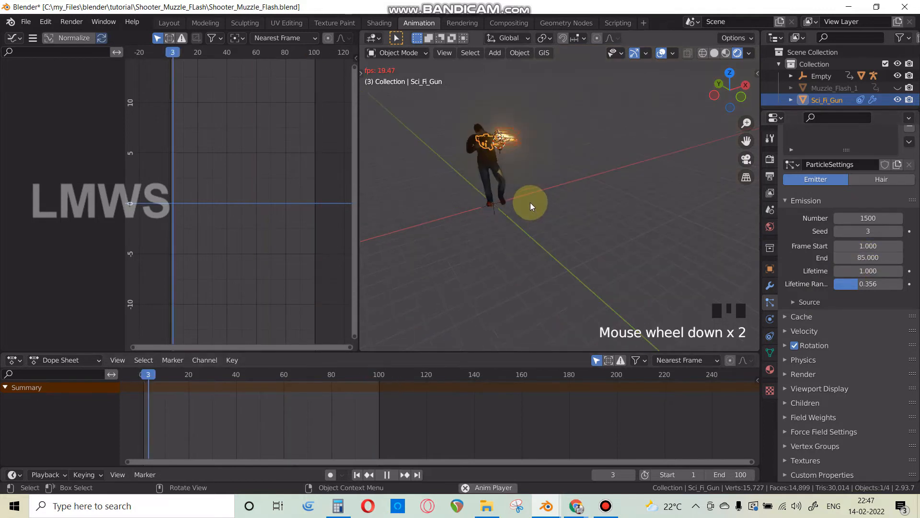
{"action": "scroll", "coordinate": [589, 201], "scroll_direction": "up", "scroll_amount": 2}
{"action": "left_click", "coordinate": [577, 182]}
{"action": "middle_click_drag", "start_coordinate": [577, 182], "coordinate": [565, 197]}
{"action": "scroll", "coordinate": [588, 196], "scroll_direction": "up", "scroll_amount": 2}
{"action": "scroll", "coordinate": [565, 198], "scroll_direction": "down", "scroll_amount": 2}
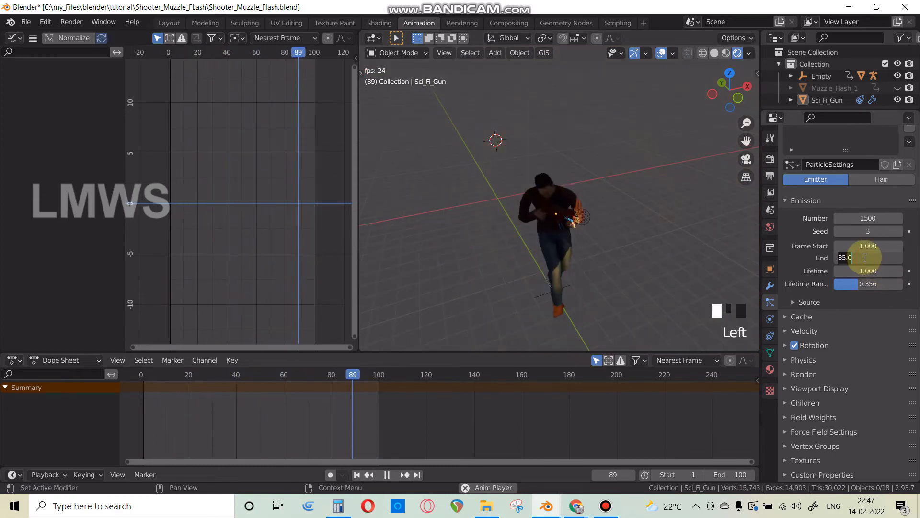
Step: Set the gun particle system's emission End frame to 95 and check the flash during playback
{"action": "key", "text": "Return"}
{"action": "scroll", "coordinate": [614, 238], "scroll_direction": "up", "scroll_amount": 1}
{"action": "scroll", "coordinate": [618, 243], "scroll_direction": "down", "scroll_amount": 3}
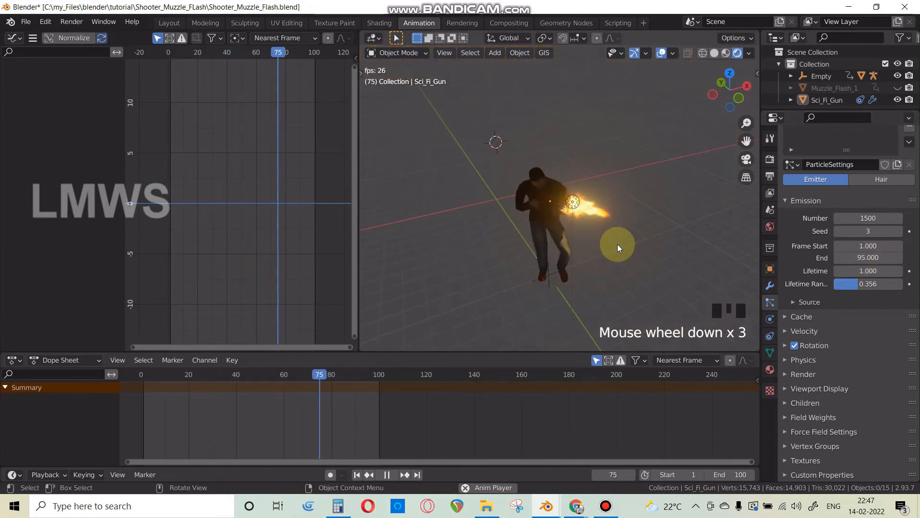
{"action": "mouse_move", "coordinate": [605, 237]}
{"action": "middle_mouse_down"}
{"action": "mouse_move", "coordinate": [592, 229]}
{"action": "mouse_move", "coordinate": [625, 249]}
{"action": "mouse_move", "coordinate": [611, 242]}
{"action": "middle_mouse_up"}
{"action": "scroll", "coordinate": [592, 230], "scroll_direction": "up", "scroll_amount": 1}
{"action": "scroll", "coordinate": [615, 240], "scroll_direction": "up", "scroll_amount": 2}
{"action": "scroll", "coordinate": [628, 248], "scroll_direction": "down", "scroll_amount": 3}
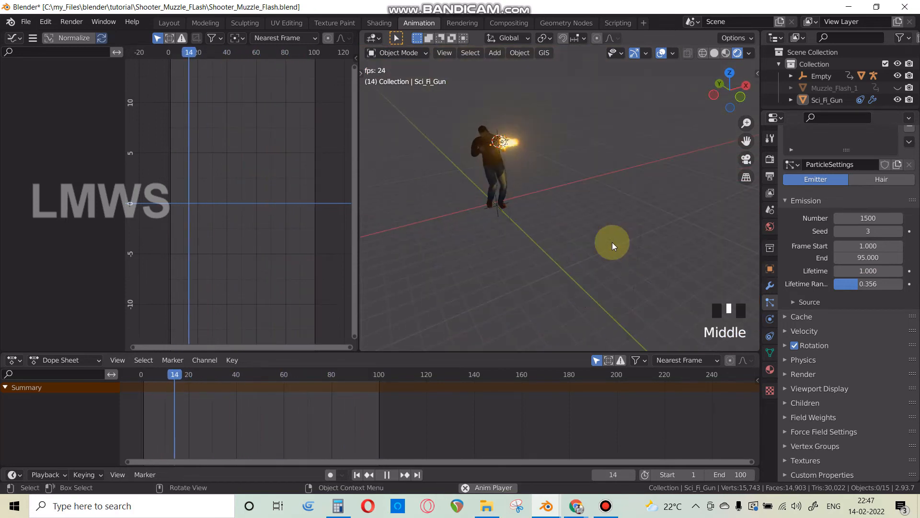
{"action": "scroll", "coordinate": [825, 319], "scroll_direction": "down", "scroll_amount": 3}
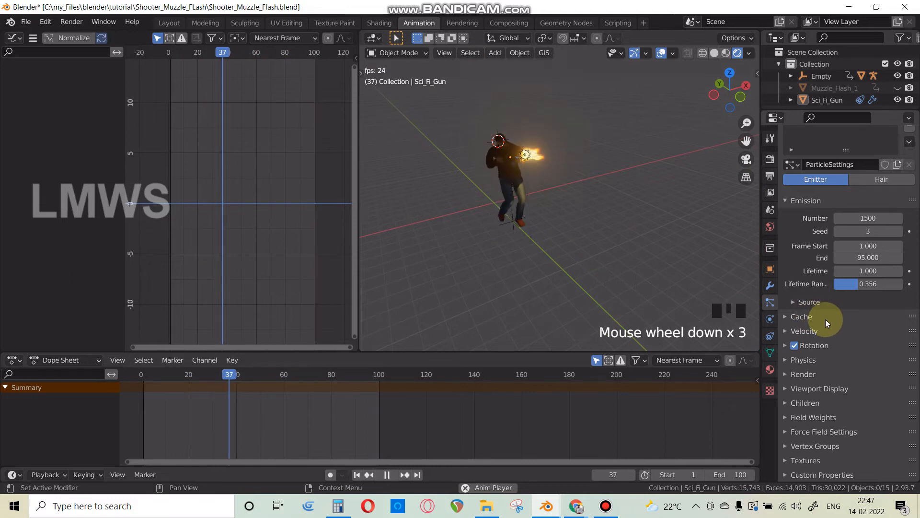
Step: Review the particle system's Velocity settings and view the flash from near and far during playback
{"action": "left_click", "coordinate": [806, 334]}
{"action": "left_click", "coordinate": [859, 348]}
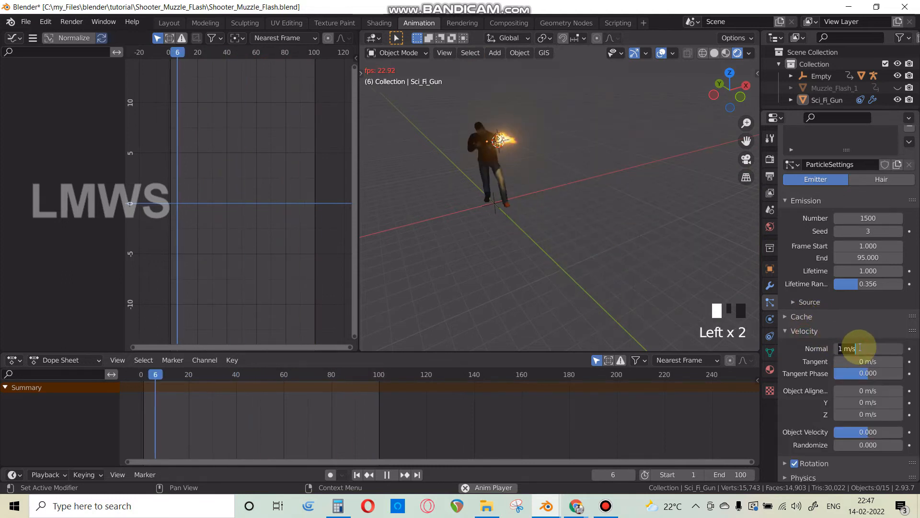
{"action": "left_click", "coordinate": [789, 331]}
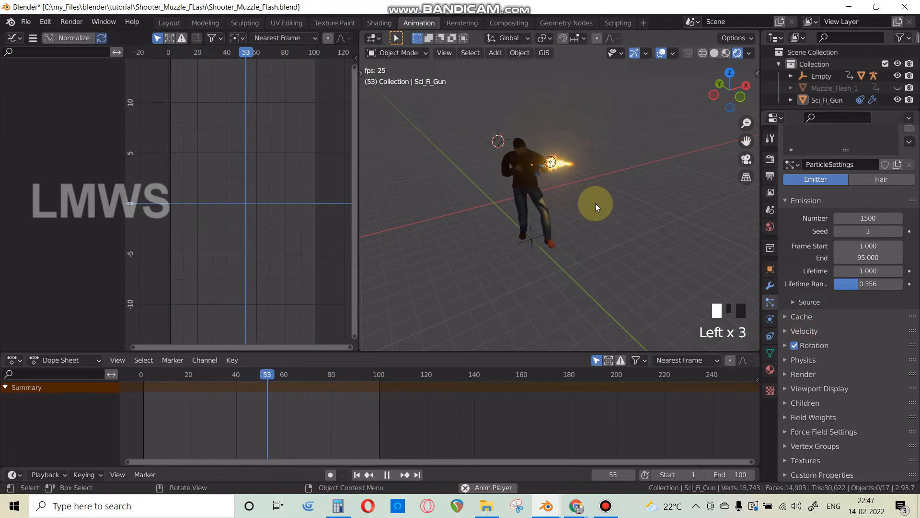
{"action": "scroll", "coordinate": [605, 205], "scroll_direction": "up", "scroll_amount": 2}
{"action": "scroll", "coordinate": [605, 206], "scroll_direction": "down", "scroll_amount": 1}
{"action": "scroll", "coordinate": [605, 206], "scroll_direction": "down", "scroll_amount": 2}
{"action": "scroll", "coordinate": [824, 381], "scroll_direction": "down", "scroll_amount": 3}
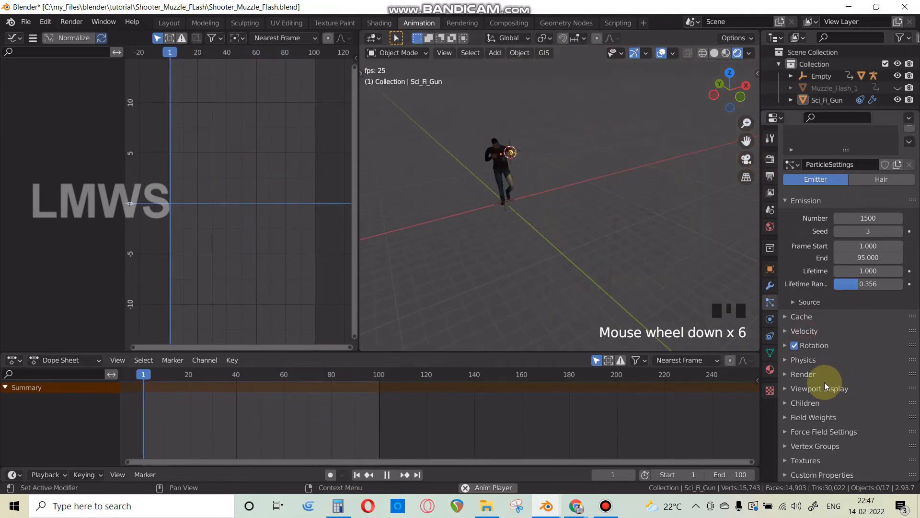
Step: Review the Render, Physics, and Rotation settings of the gun's particle system
{"action": "left_click", "coordinate": [803, 374]}
{"action": "left_click", "coordinate": [800, 373]}
{"action": "left_click", "coordinate": [800, 374]}
{"action": "scroll", "coordinate": [814, 393], "scroll_direction": "down", "scroll_amount": 5}
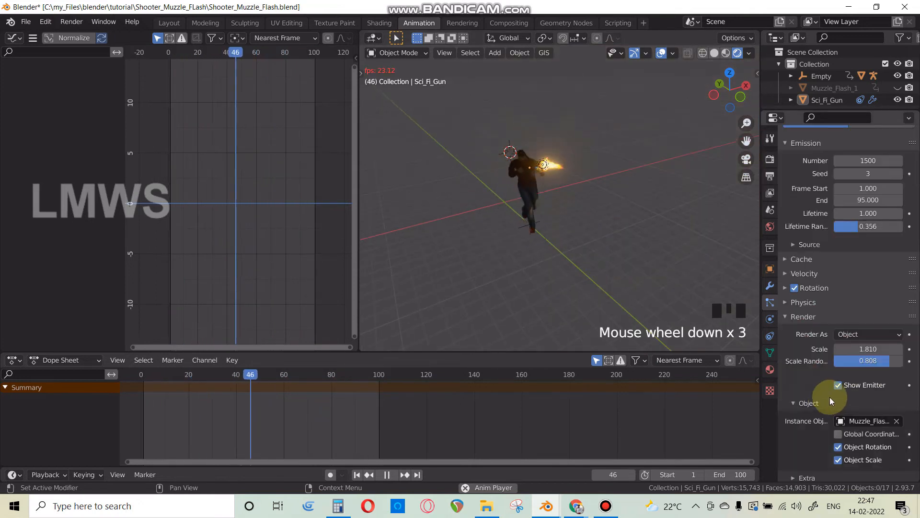
{"action": "scroll", "coordinate": [804, 407], "scroll_direction": "down", "scroll_amount": 3}
{"action": "left_click", "coordinate": [807, 223]}
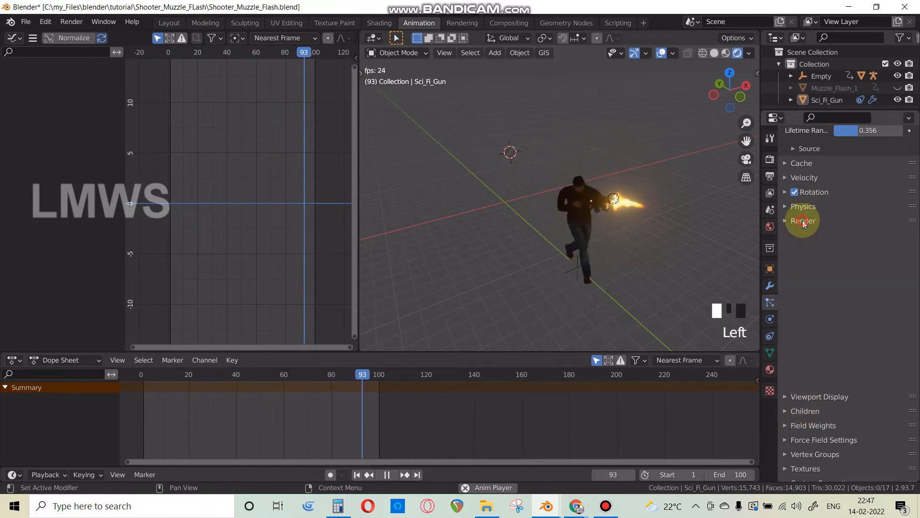
{"action": "left_click", "coordinate": [805, 360]}
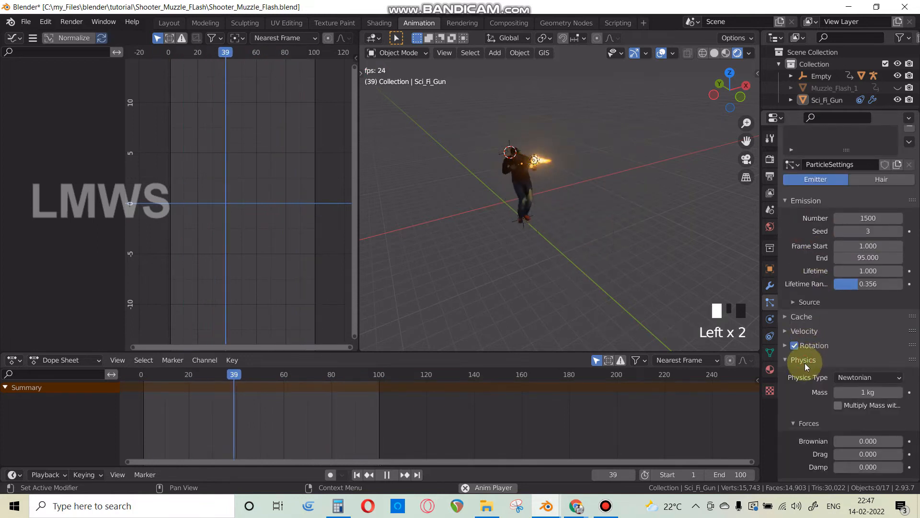
{"action": "left_click", "coordinate": [805, 362]}
{"action": "left_click", "coordinate": [814, 346]}
{"action": "left_click", "coordinate": [814, 346]}
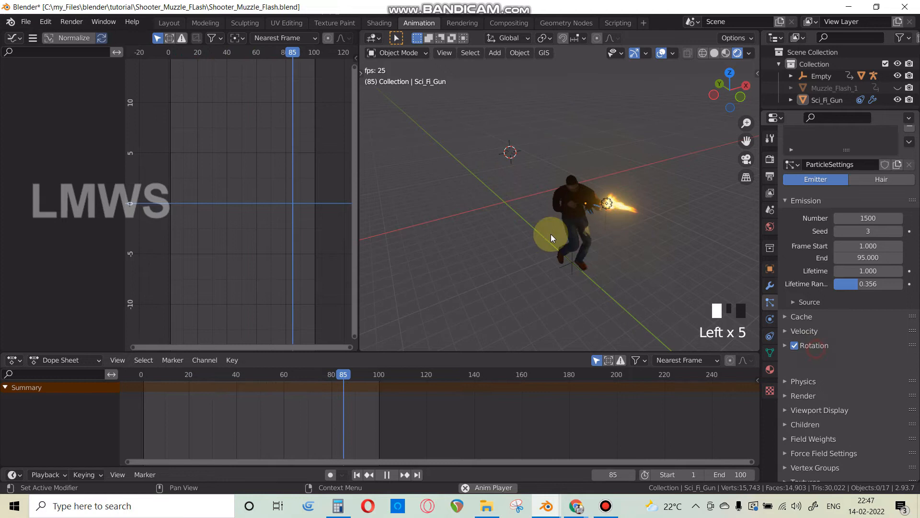
Step: Stop playback at frame 58 on a close view of the muzzle flash and enlarge the Outliner
{"action": "scroll", "coordinate": [603, 228], "scroll_direction": "up", "scroll_amount": 2}
{"action": "middle_click_drag", "start_coordinate": [604, 228], "coordinate": [534, 188]}
{"action": "key", "text": "space"}
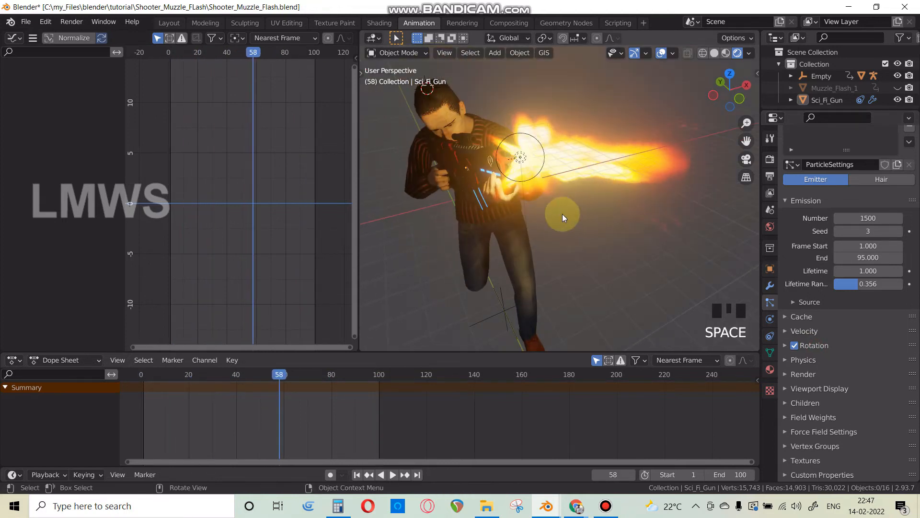
{"action": "left_click_drag", "start_coordinate": [814, 110], "coordinate": [814, 192]}
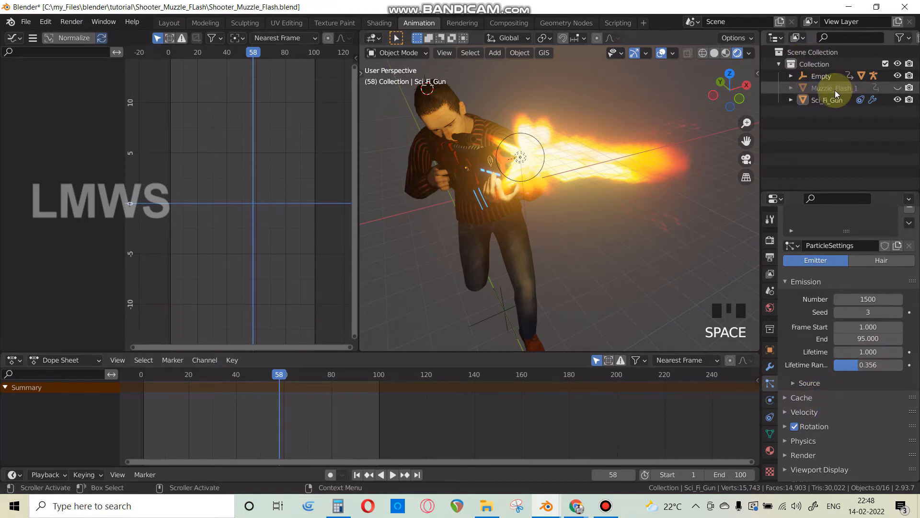
Step: Select the point light, expand its animation channels during playback, and save the file
{"action": "double_click", "coordinate": [827, 100]}
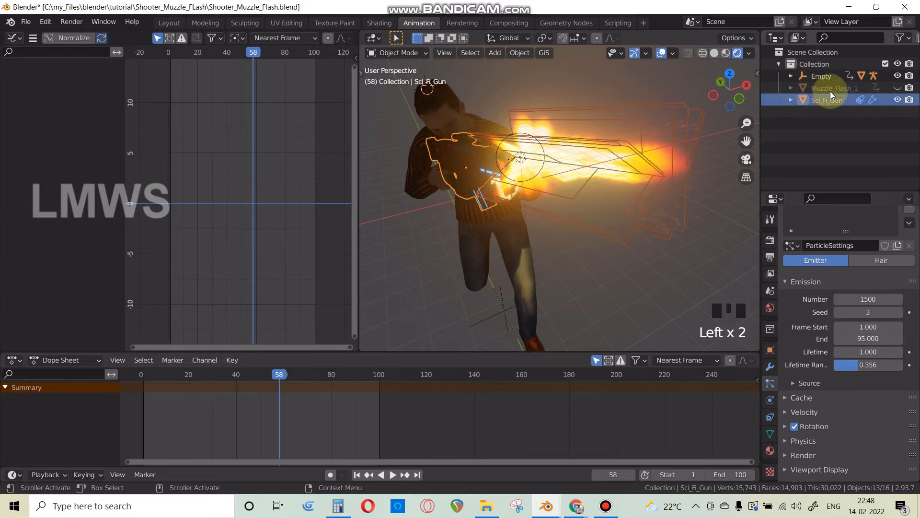
{"action": "left_click", "coordinate": [519, 162]}
{"action": "key", "text": "space"}
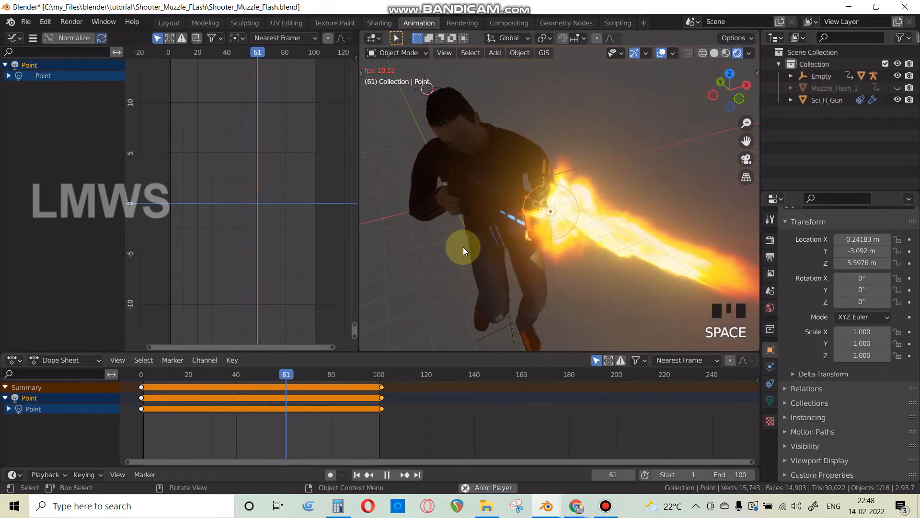
{"action": "scroll", "coordinate": [463, 246], "scroll_direction": "down", "scroll_amount": 2}
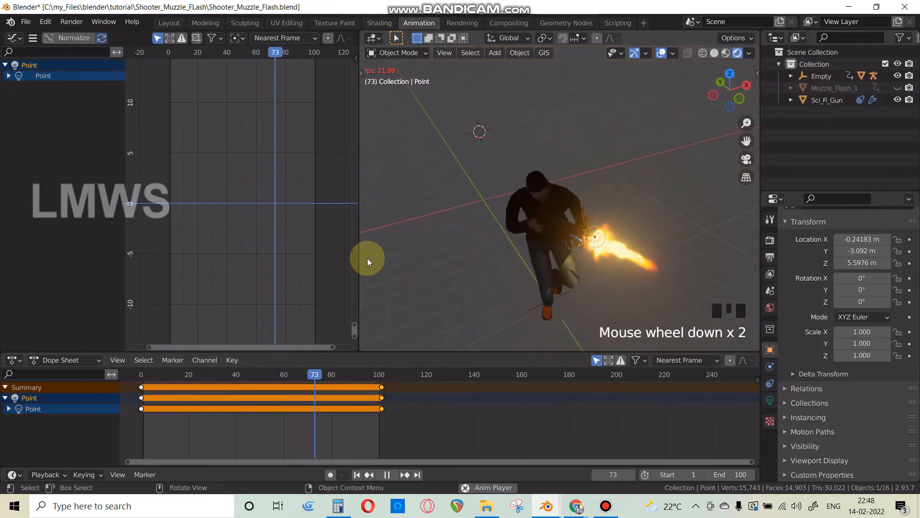
{"action": "left_click", "coordinate": [9, 75]}
{"action": "left_click", "coordinate": [42, 89]}
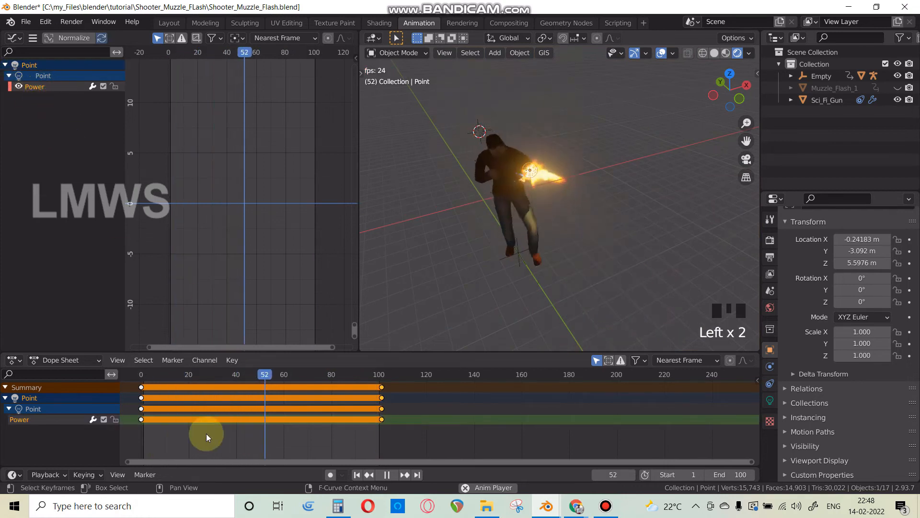
{"action": "key", "text": "ctrl+s"}
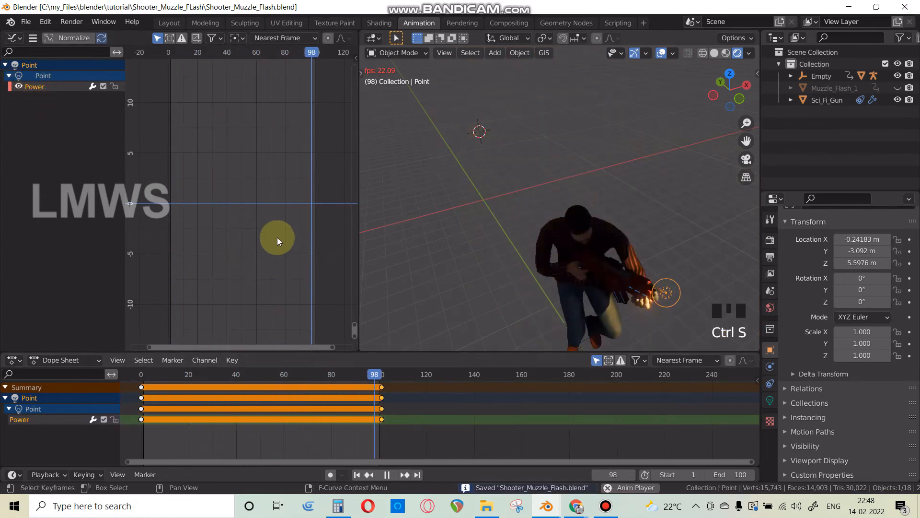
Step: Select the light's Power curve in the Graph Editor and show its F-Curve properties
{"action": "scroll", "coordinate": [275, 237], "scroll_direction": "down", "scroll_amount": 3}
{"action": "scroll", "coordinate": [2, 106], "scroll_direction": "up", "scroll_amount": 3}
{"action": "left_click", "coordinate": [37, 85]}
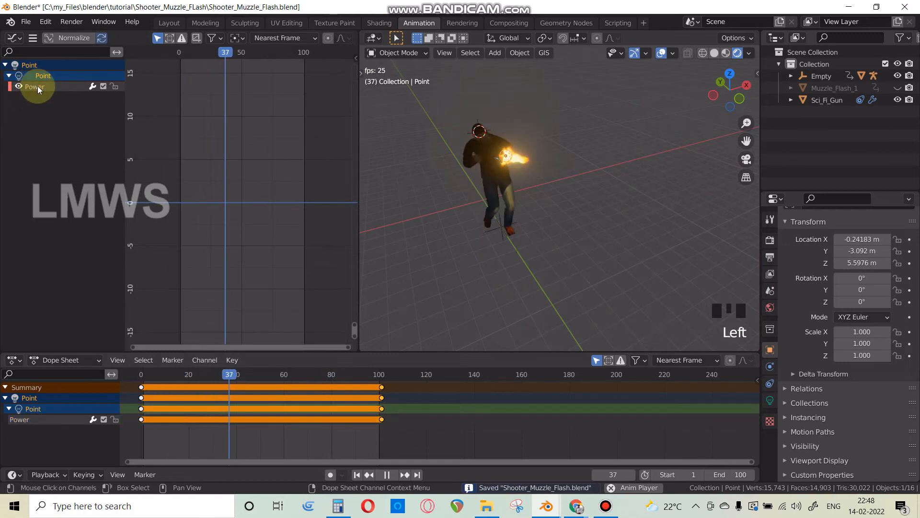
{"action": "left_click", "coordinate": [266, 191]}
{"action": "key", "text": "n"}
{"action": "scroll", "coordinate": [149, 188], "scroll_direction": "down", "scroll_amount": 10}
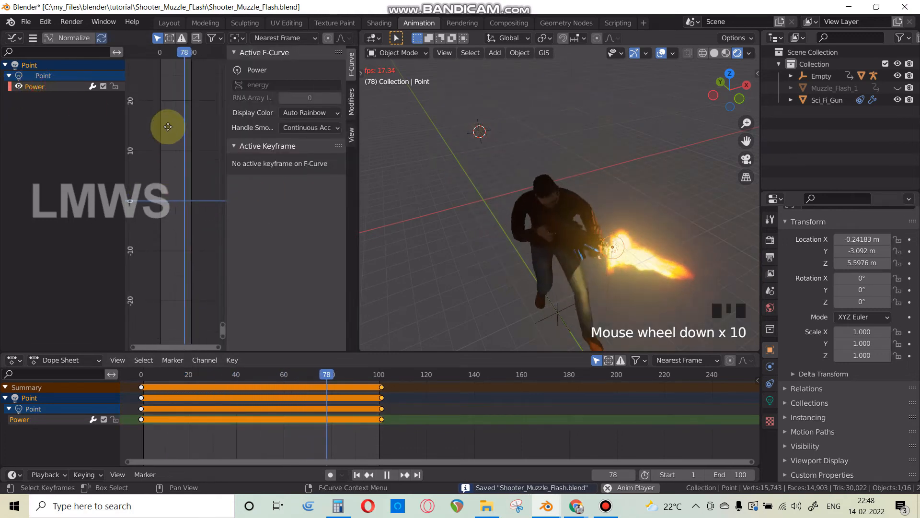
Step: Bring the Power curve at value 500 into view and widen the Graph Editor
{"action": "middle_click_drag", "start_coordinate": [168, 128], "coordinate": [169, 223]}
{"action": "scroll", "coordinate": [202, 198], "scroll_direction": "down", "scroll_amount": 4}
{"action": "left_click_drag", "start_coordinate": [221, 324], "coordinate": [230, 36]}
{"action": "middle_click_drag", "start_coordinate": [160, 70], "coordinate": [171, 179]}
{"action": "scroll", "coordinate": [172, 192], "scroll_direction": "up", "scroll_amount": 7}
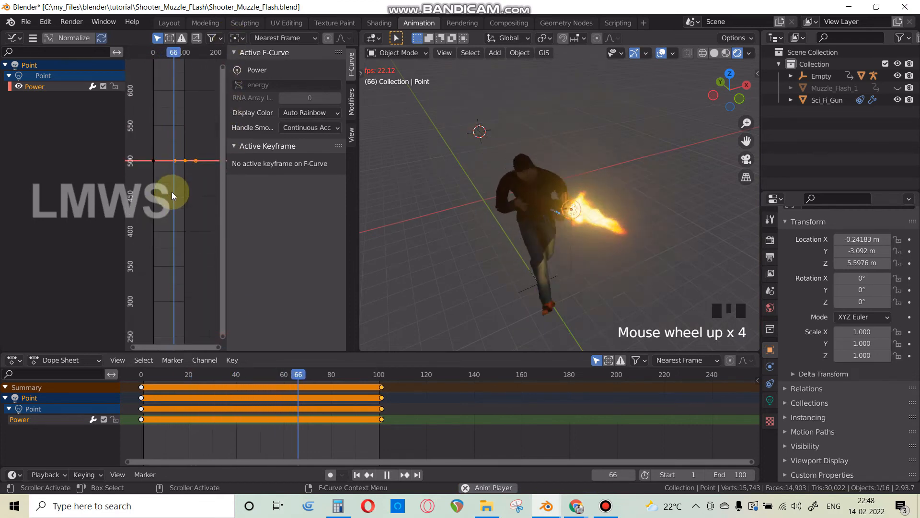
{"action": "left_click_drag", "start_coordinate": [358, 203], "coordinate": [503, 201]}
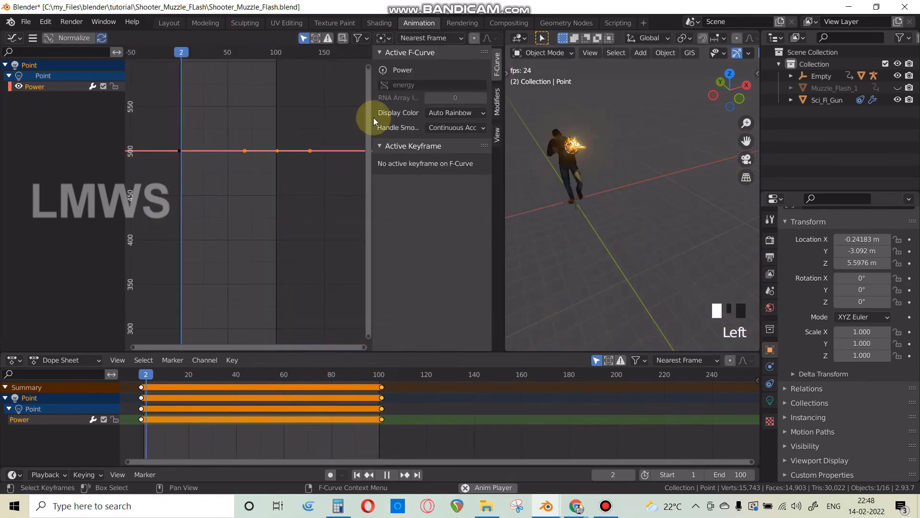
{"action": "key", "text": "n"}
{"action": "key", "text": "n"}
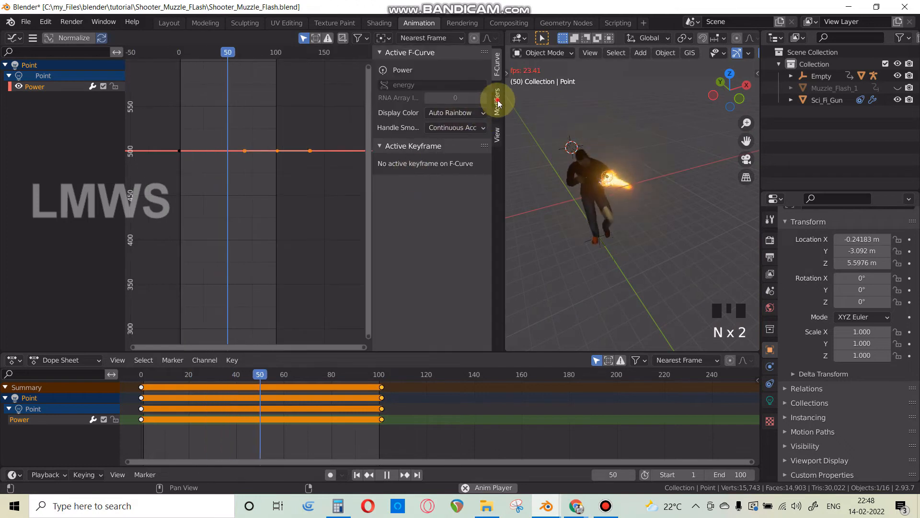
Step: Add a Noise modifier to the light's Power curve and set its Strength to 192.3
{"action": "left_click", "coordinate": [498, 103]}
{"action": "left_click", "coordinate": [414, 56]}
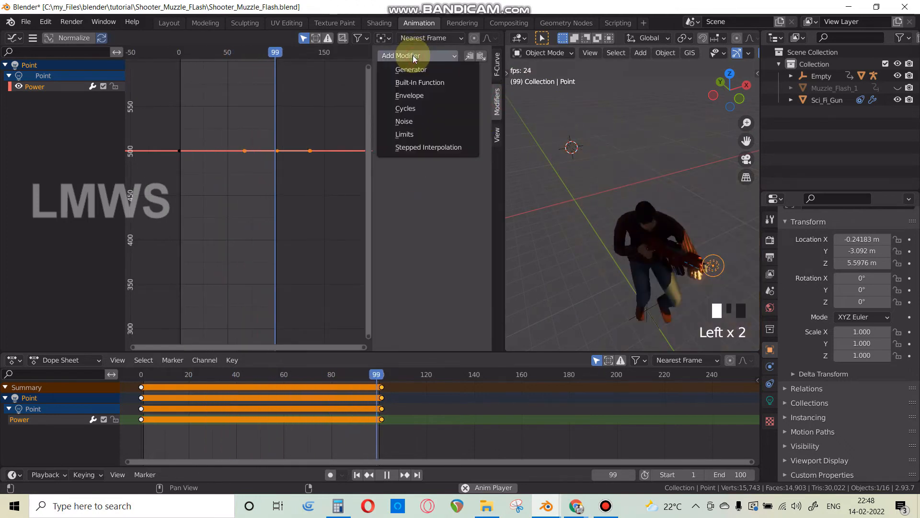
{"action": "left_click", "coordinate": [416, 121]}
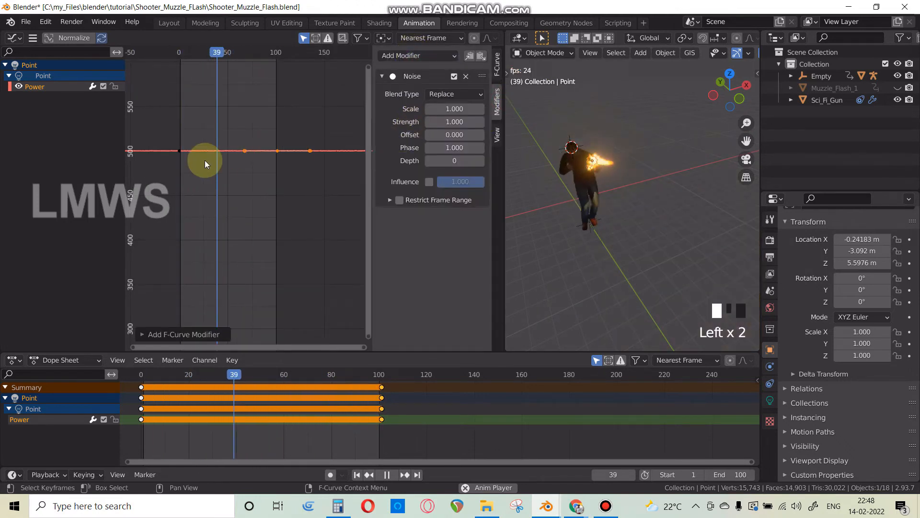
{"action": "scroll", "coordinate": [205, 159], "scroll_direction": "up", "scroll_amount": 7}
{"action": "middle_click_drag", "start_coordinate": [208, 159], "coordinate": [219, 137]}
{"action": "scroll", "coordinate": [220, 137], "scroll_direction": "down", "scroll_amount": 7}
{"action": "scroll", "coordinate": [219, 137], "scroll_direction": "down", "scroll_amount": 3}
{"action": "middle_click_drag", "start_coordinate": [223, 173], "coordinate": [213, 138]}
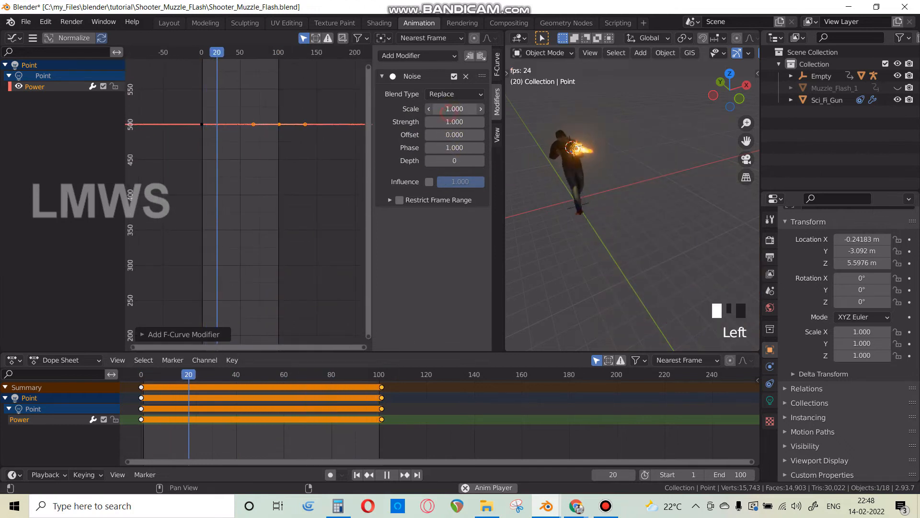
{"action": "left_click_drag", "start_coordinate": [455, 122], "coordinate": [458, 120]}
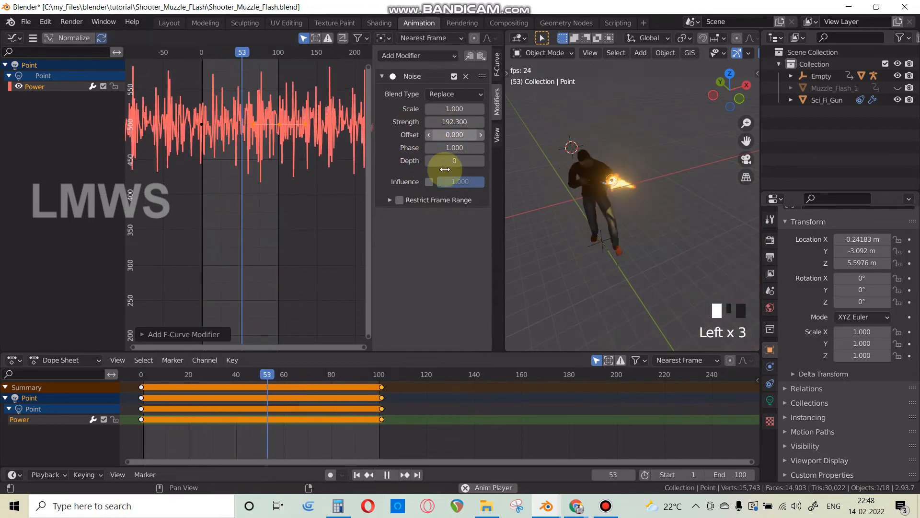
Step: Restrict the Noise modifier's frame range to Start 1 and End 100
{"action": "left_click", "coordinate": [426, 200]}
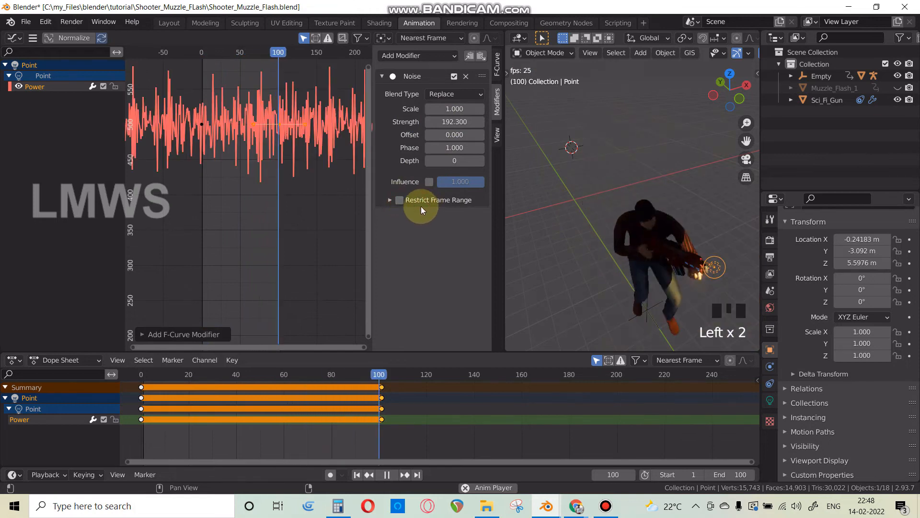
{"action": "left_click", "coordinate": [399, 200]}
{"action": "left_click", "coordinate": [389, 200]}
{"action": "left_click", "coordinate": [447, 216]}
{"action": "type", "text": "1"}
{"action": "key", "text": "Tab"}
{"action": "type", "text": "10"}
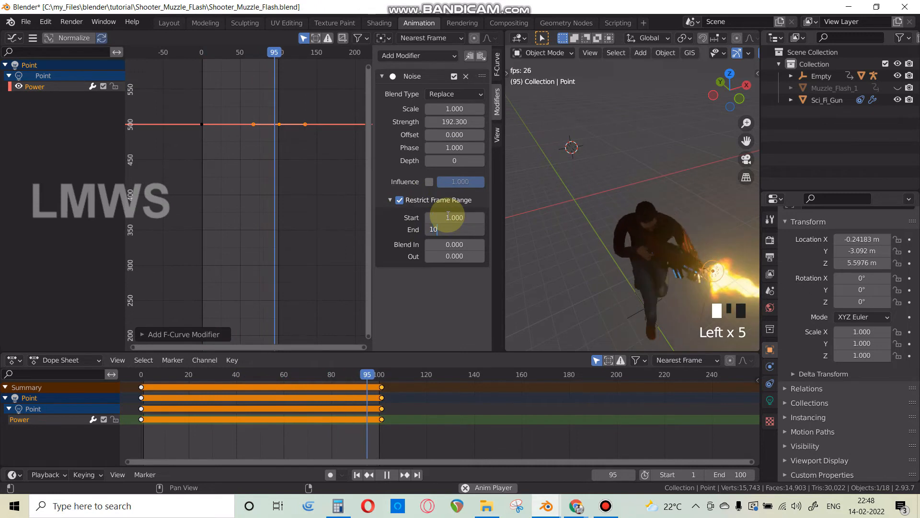
{"action": "type", "text": "0"}
{"action": "key", "text": "Return"}
{"action": "scroll", "coordinate": [254, 144], "scroll_direction": "down", "scroll_amount": 4}
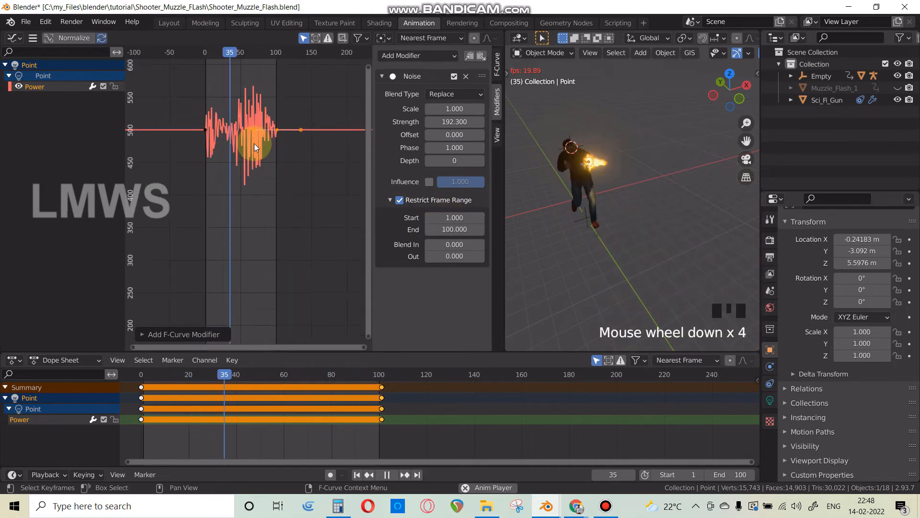
{"action": "middle_click_drag", "start_coordinate": [256, 147], "coordinate": [249, 138]}
Step: Try a Noise Strength of 557.5 and check the light's flicker on the shooter during playback
{"action": "left_click", "coordinate": [448, 120]}
{"action": "left_click_drag", "start_coordinate": [449, 120], "coordinate": [491, 120]}
{"action": "scroll", "coordinate": [249, 199], "scroll_direction": "down", "scroll_amount": 6}
{"action": "middle_click_drag", "start_coordinate": [284, 237], "coordinate": [281, 202]}
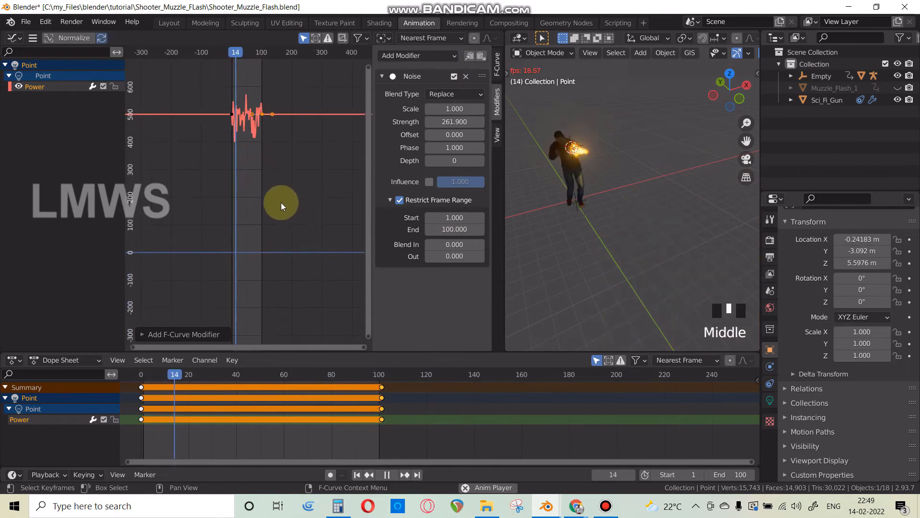
{"action": "left_click_drag", "start_coordinate": [433, 120], "coordinate": [484, 120]}
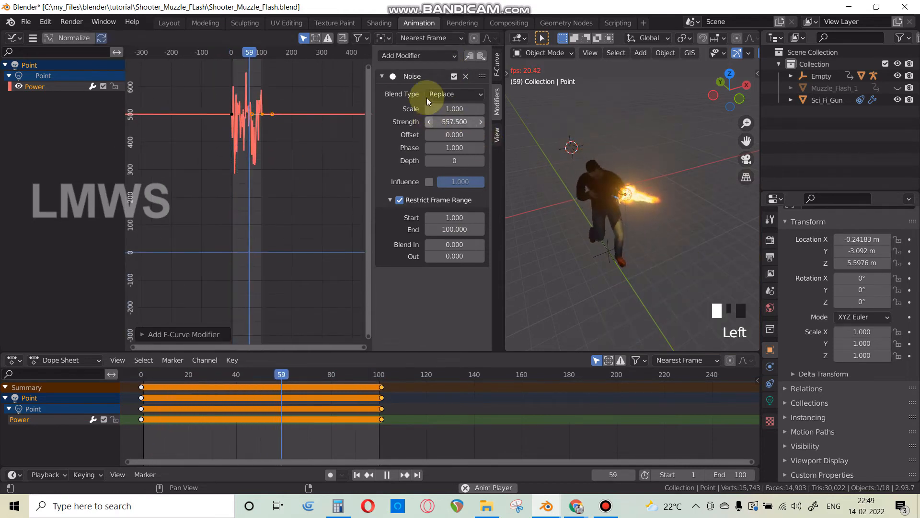
{"action": "scroll", "coordinate": [639, 225], "scroll_direction": "up", "scroll_amount": 4}
{"action": "scroll", "coordinate": [638, 225], "scroll_direction": "down", "scroll_amount": 2}
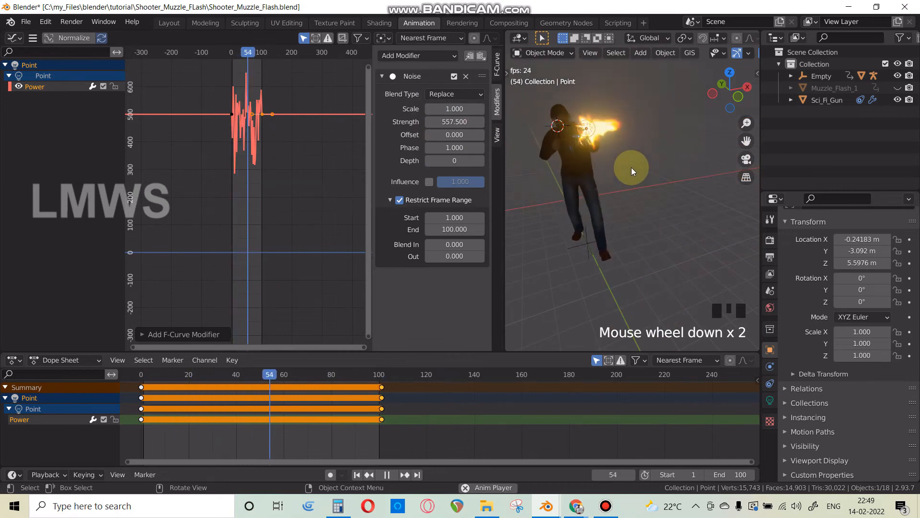
{"action": "scroll", "coordinate": [639, 182], "scroll_direction": "down", "scroll_amount": 2}
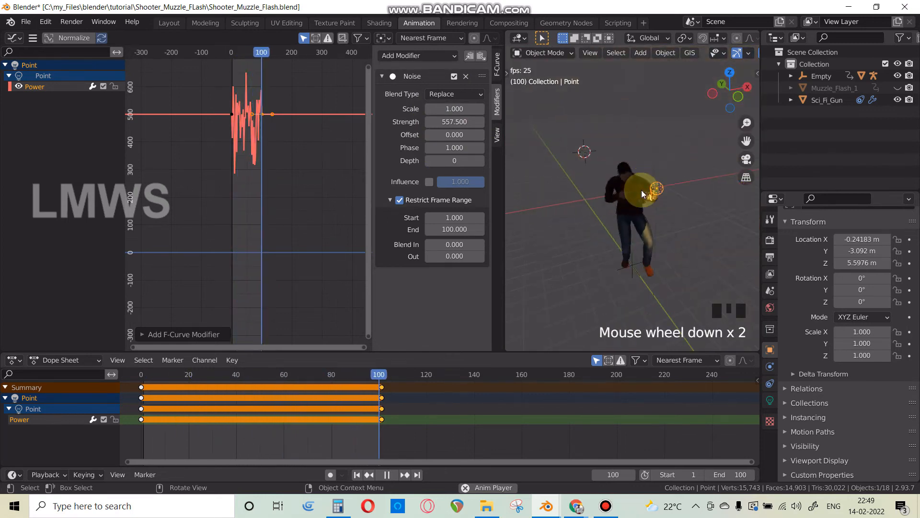
{"action": "scroll", "coordinate": [639, 191], "scroll_direction": "up", "scroll_amount": 1}
{"action": "scroll", "coordinate": [324, 149], "scroll_direction": "up", "scroll_amount": 1}
{"action": "scroll", "coordinate": [540, 145], "scroll_direction": "up", "scroll_amount": 1}
{"action": "middle_click_drag", "start_coordinate": [541, 145], "coordinate": [585, 159]}
Step: Set the Noise modifier's Strength to 5000 and inspect the resulting Power curve
{"action": "scroll", "coordinate": [268, 171], "scroll_direction": "down", "scroll_amount": 7}
{"action": "middle_click_drag", "start_coordinate": [264, 180], "coordinate": [247, 155]}
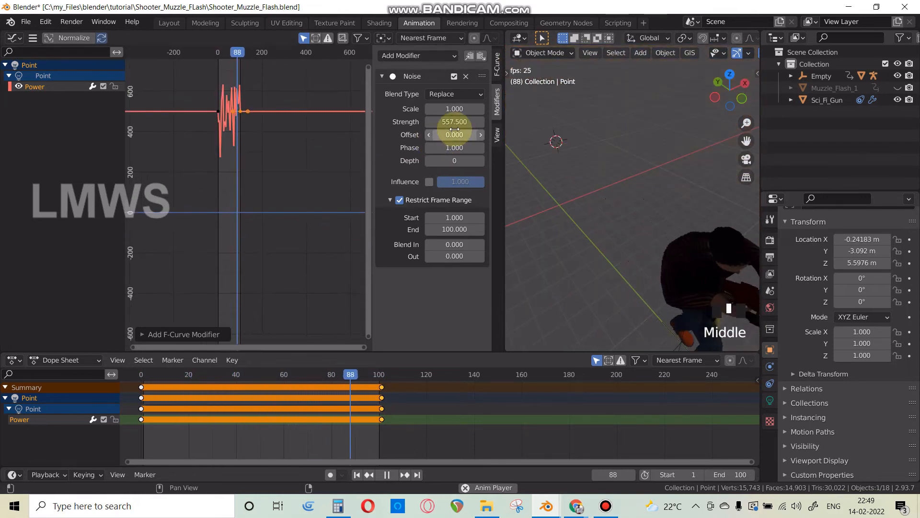
{"action": "left_click", "coordinate": [456, 122]}
{"action": "type", "text": "5000"}
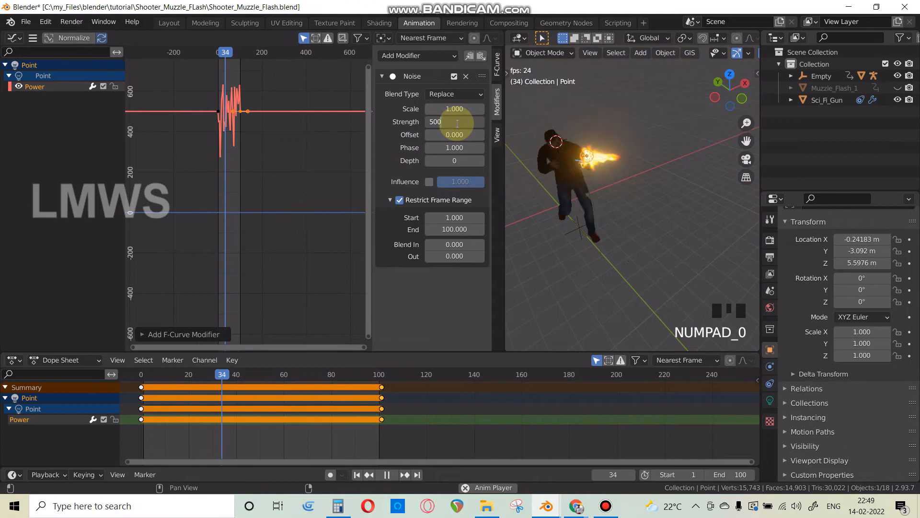
{"action": "key", "text": "Return"}
{"action": "scroll", "coordinate": [184, 186], "scroll_direction": "down", "scroll_amount": 1}
{"action": "middle_click_drag", "start_coordinate": [185, 186], "coordinate": [226, 213]}
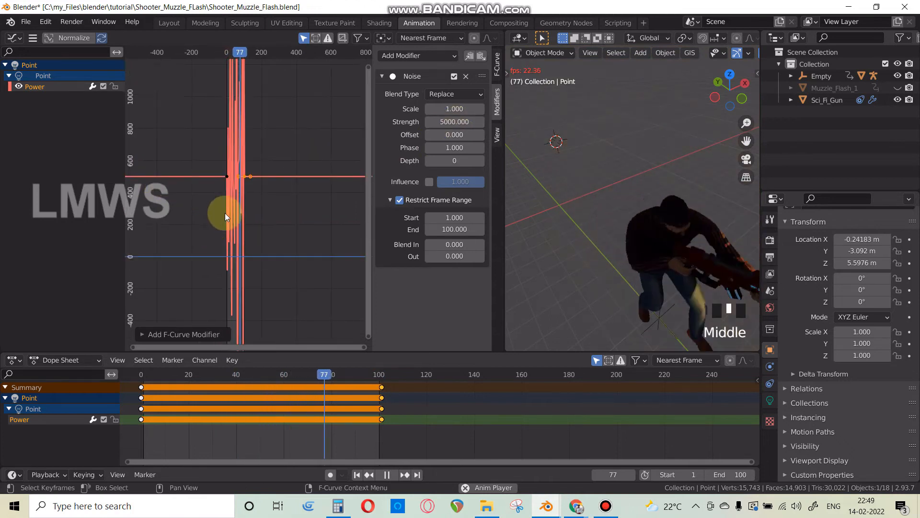
{"action": "scroll", "coordinate": [219, 215], "scroll_direction": "up", "scroll_amount": 5}
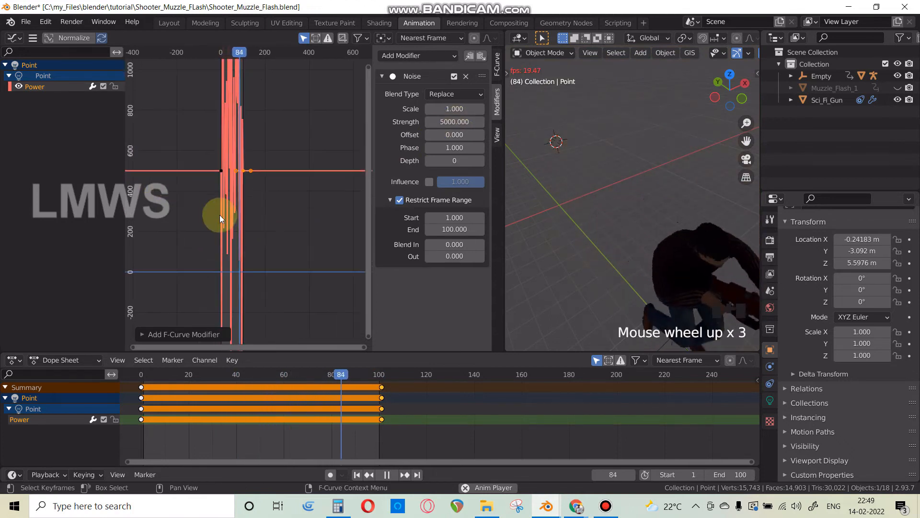
Step: Check the flicker during playback, set the Noise modifier's Scale to 3.9, and collapse the modifier
{"action": "left_click", "coordinate": [382, 76]}
{"action": "middle_click_drag", "start_coordinate": [542, 179], "coordinate": [557, 183]}
{"action": "scroll", "coordinate": [558, 185], "scroll_direction": "down", "scroll_amount": 1}
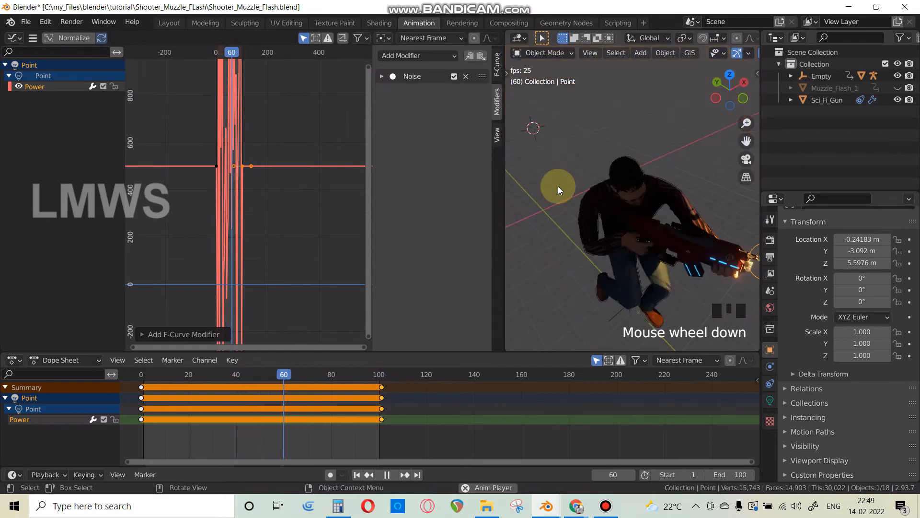
{"action": "scroll", "coordinate": [223, 183], "scroll_direction": "up", "scroll_amount": 2}
{"action": "scroll", "coordinate": [223, 180], "scroll_direction": "up", "scroll_amount": 5}
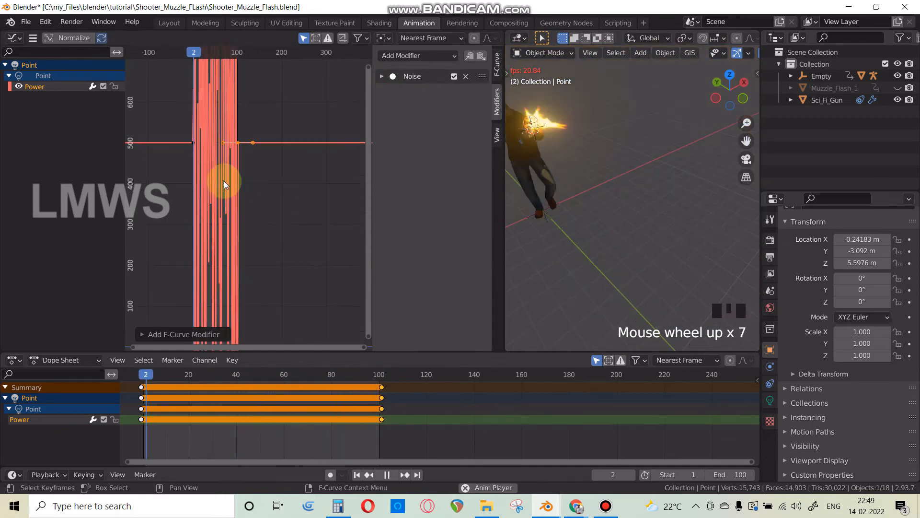
{"action": "left_click", "coordinate": [486, 97]}
{"action": "left_click", "coordinate": [379, 78]}
{"action": "mouse_move", "coordinate": [456, 111]}
{"action": "left_mouse_down"}
{"action": "mouse_move", "coordinate": [473, 111]}
{"action": "mouse_move", "coordinate": [453, 123]}
{"action": "left_mouse_up"}
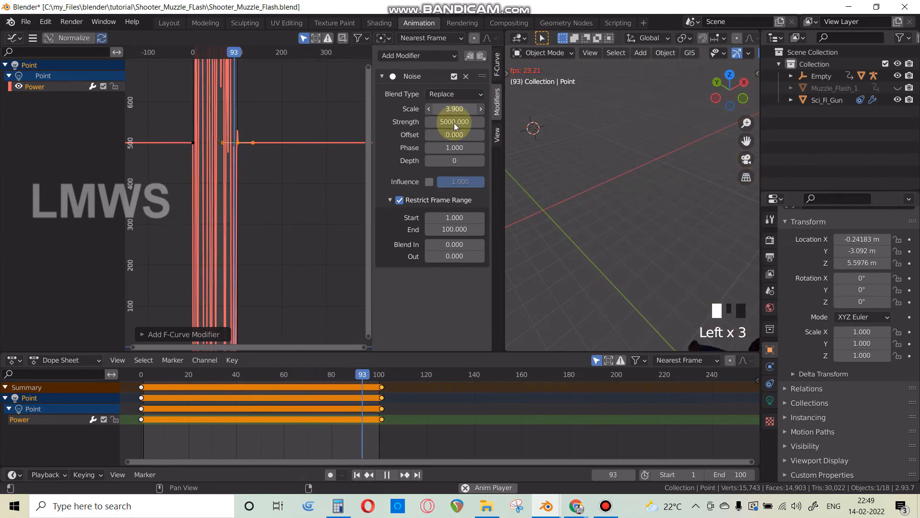
{"action": "left_click", "coordinate": [382, 76]}
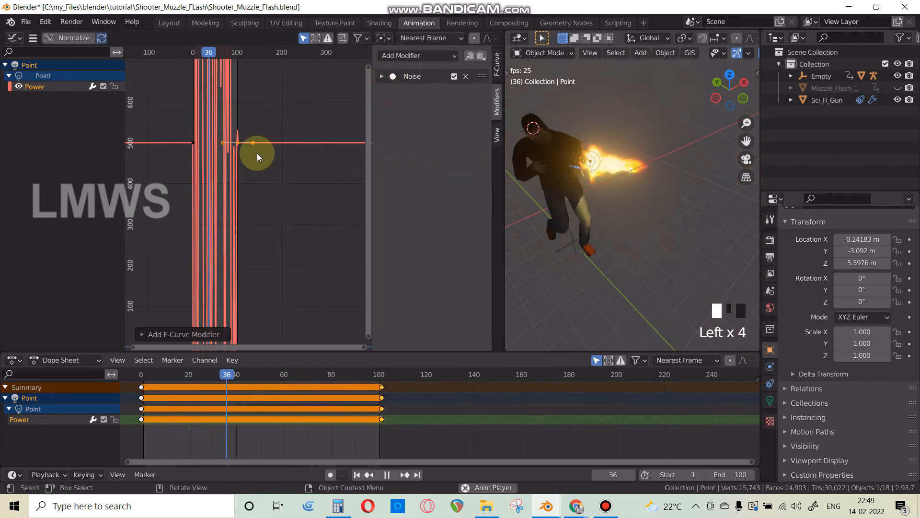
Step: Stop playback at frame 65 and add a Limits modifier to the light's Power curve
{"action": "scroll", "coordinate": [257, 151], "scroll_direction": "down", "scroll_amount": 3}
{"action": "scroll", "coordinate": [257, 148], "scroll_direction": "down", "scroll_amount": 3}
{"action": "key", "text": "space"}
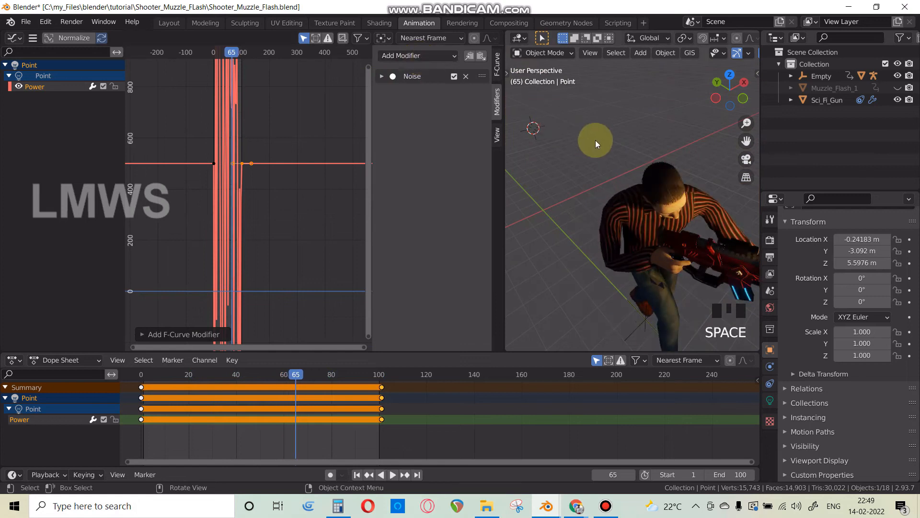
{"action": "middle_click_drag", "start_coordinate": [596, 140], "coordinate": [582, 119]}
{"action": "left_click", "coordinate": [420, 55]}
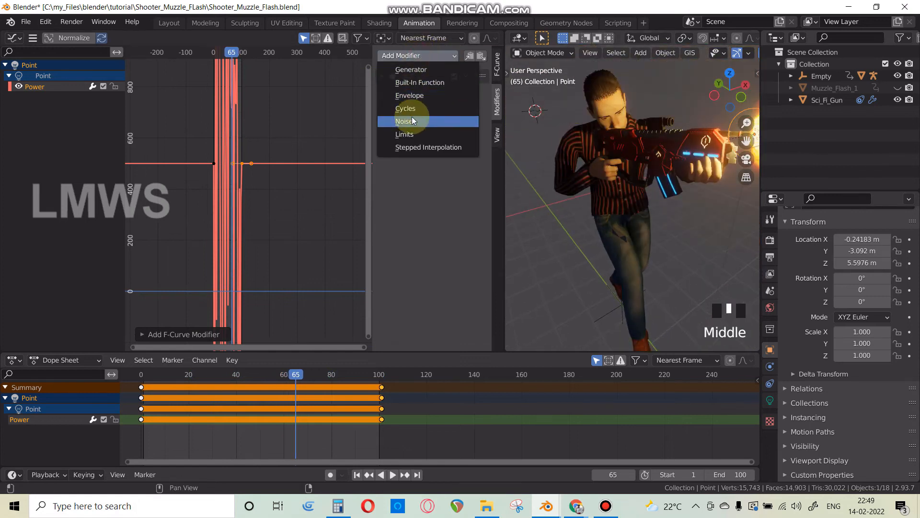
{"action": "left_click", "coordinate": [409, 136]}
Step: Enable the Limits modifier's Minimum Y at 0 to cut off negative Power values
{"action": "scroll", "coordinate": [211, 142], "scroll_direction": "down", "scroll_amount": 3}
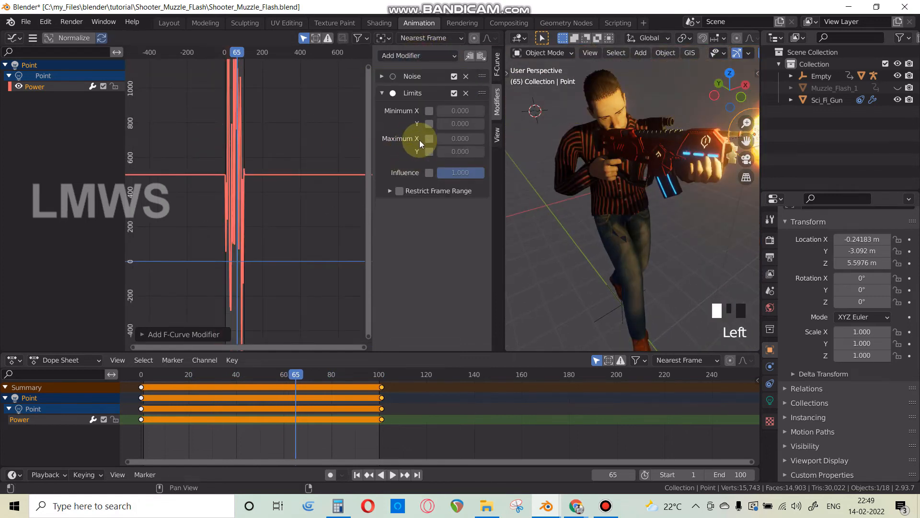
{"action": "scroll", "coordinate": [203, 155], "scroll_direction": "down", "scroll_amount": 1}
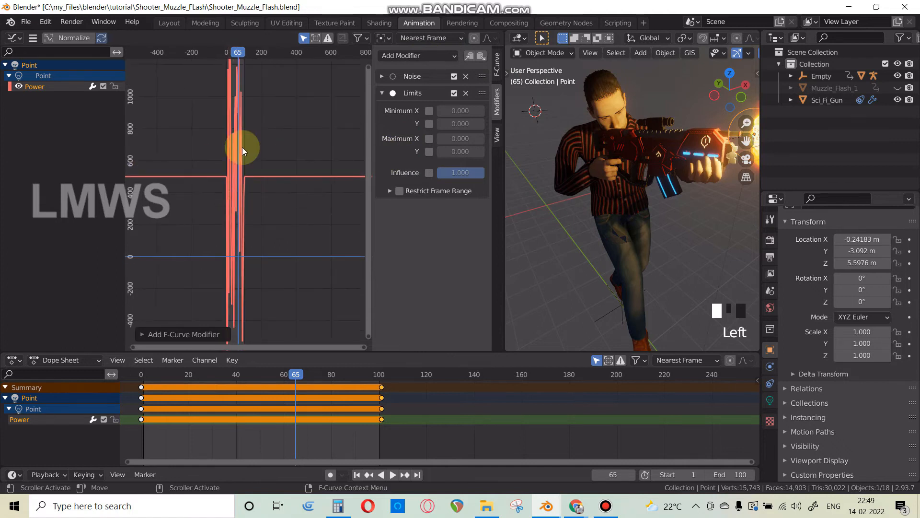
{"action": "scroll", "coordinate": [232, 261], "scroll_direction": "up", "scroll_amount": 2}
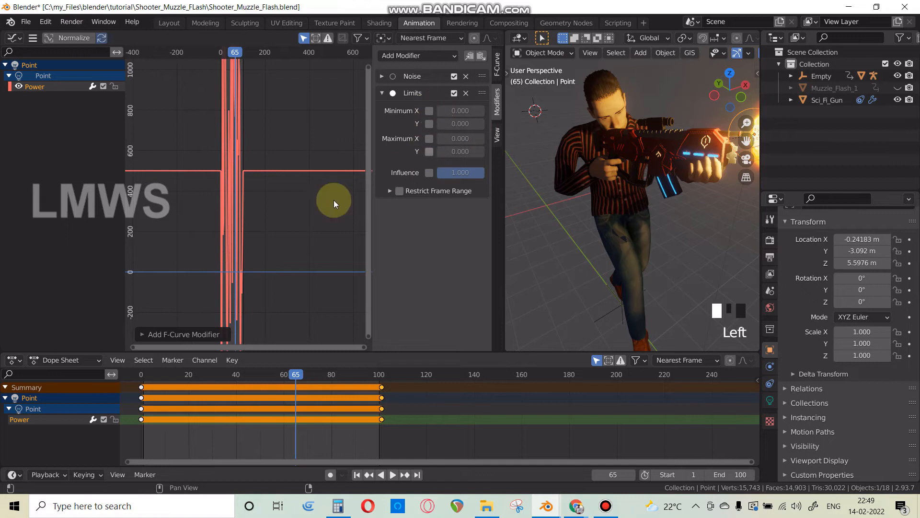
{"action": "left_click", "coordinate": [428, 124]}
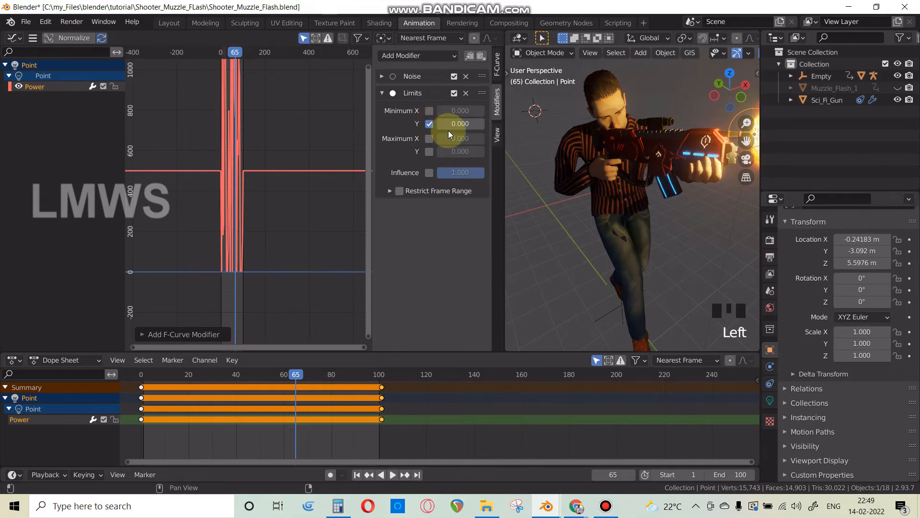
Step: Enable Maximum Y in the Limits modifier and set it to 700 to cap the Power curve
{"action": "left_click", "coordinate": [430, 153]}
{"action": "scroll", "coordinate": [225, 171], "scroll_direction": "down", "scroll_amount": 4}
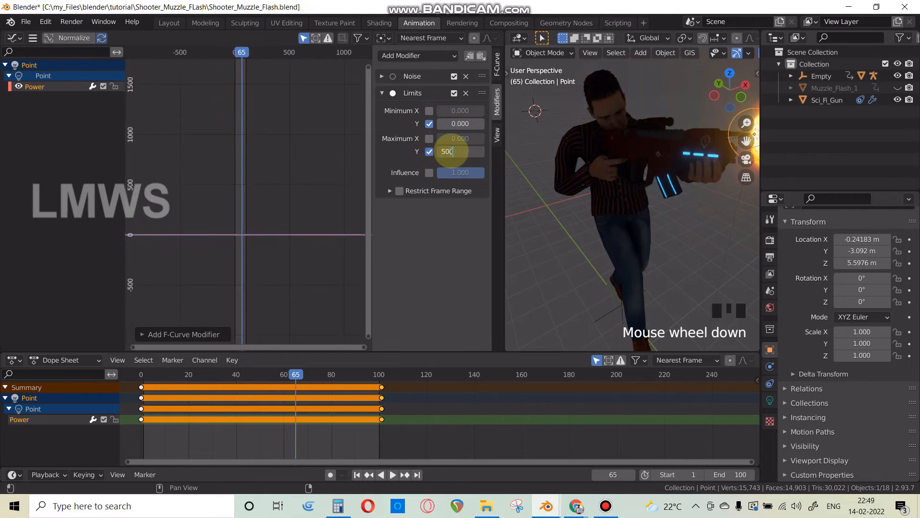
{"action": "key", "text": "Return"}
{"action": "scroll", "coordinate": [284, 152], "scroll_direction": "down", "scroll_amount": 2}
{"action": "middle_click_drag", "start_coordinate": [271, 152], "coordinate": [279, 163]}
{"action": "scroll", "coordinate": [278, 163], "scroll_direction": "up", "scroll_amount": 2}
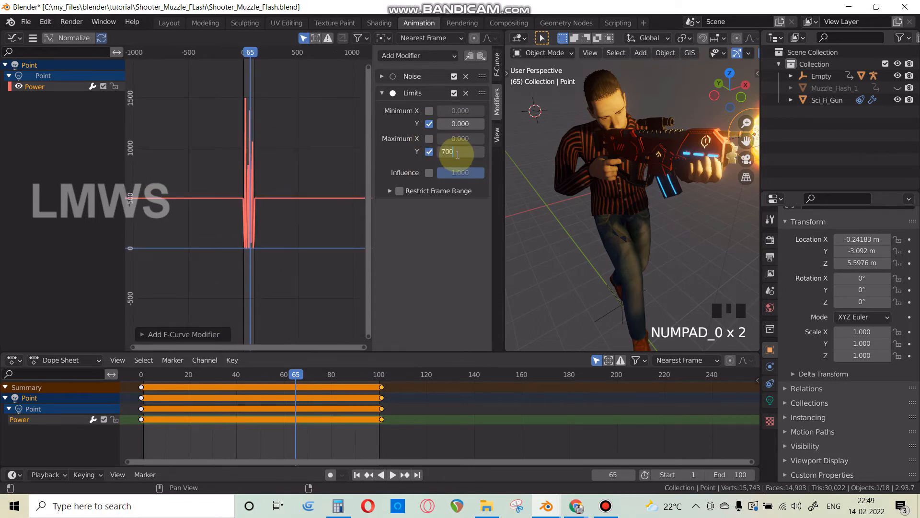
{"action": "key", "text": "Return"}
{"action": "scroll", "coordinate": [278, 223], "scroll_direction": "up", "scroll_amount": 8}
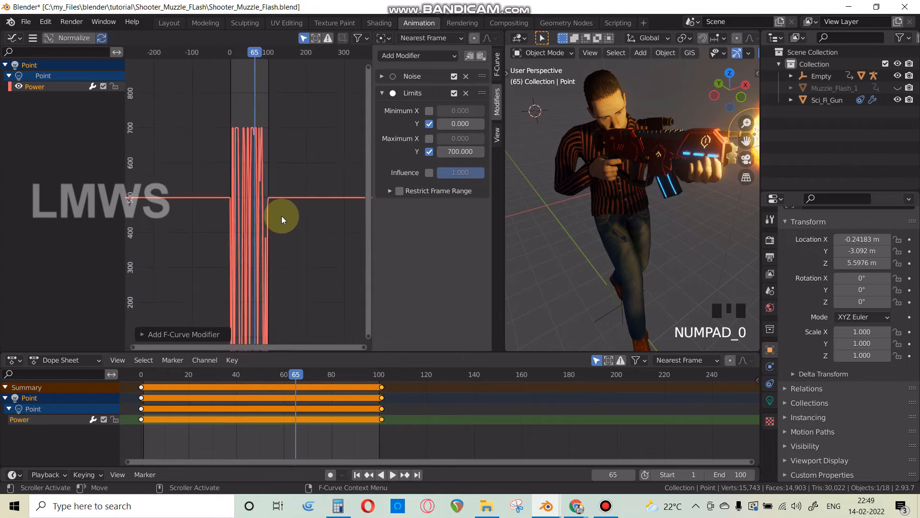
{"action": "middle_click_drag", "start_coordinate": [280, 215], "coordinate": [281, 175]}
Step: Check the capped flicker in playback and expand the Noise modifier's settings
{"action": "left_click_drag", "start_coordinate": [358, 345], "coordinate": [272, 361]}
{"action": "key", "text": "space"}
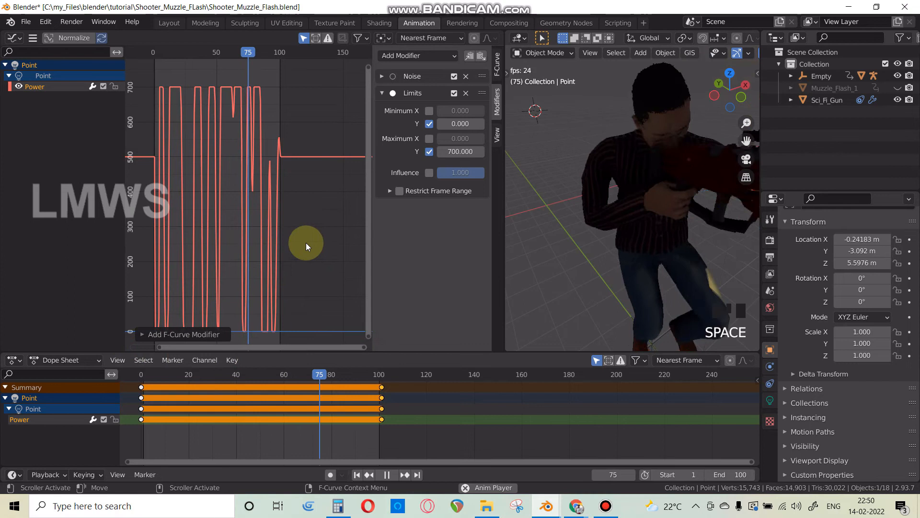
{"action": "scroll", "coordinate": [306, 242], "scroll_direction": "down", "scroll_amount": 2}
{"action": "left_click", "coordinate": [381, 76]}
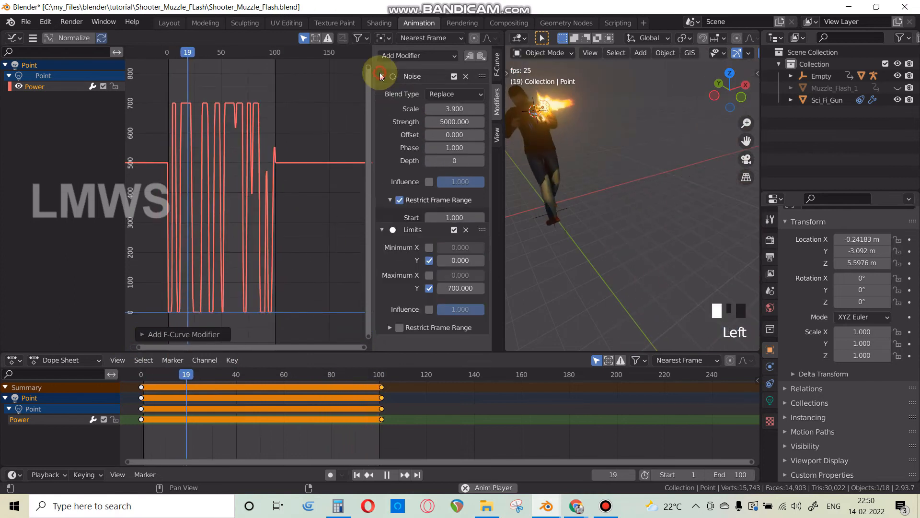
{"action": "key", "text": "Left"}
{"action": "key", "text": "space"}
{"action": "key", "text": "space"}
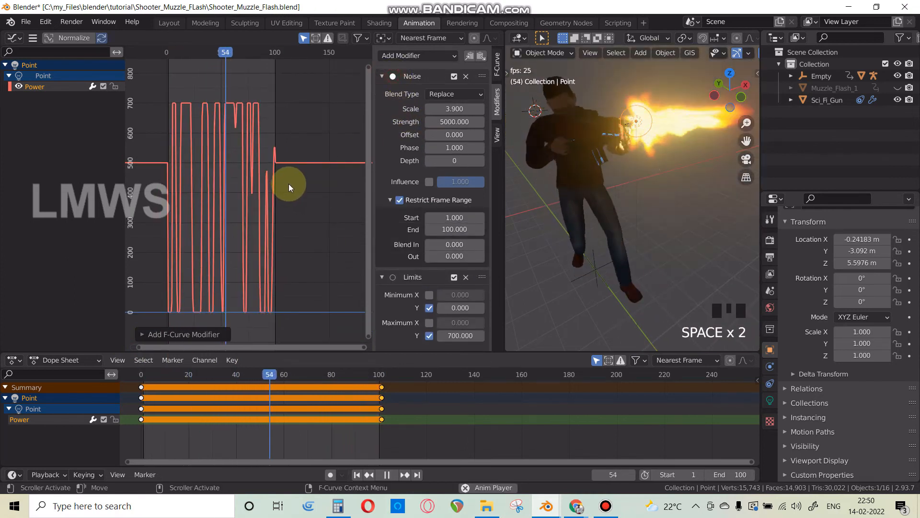
Step: Pause at frame 82 and move the point light along global X to about -0.618 m
{"action": "scroll", "coordinate": [542, 191], "scroll_direction": "down", "scroll_amount": 3}
{"action": "middle_click_drag", "start_coordinate": [608, 215], "coordinate": [637, 225]}
{"action": "scroll", "coordinate": [646, 211], "scroll_direction": "down", "scroll_amount": 2}
{"action": "key", "text": "space"}
{"action": "scroll", "coordinate": [674, 222], "scroll_direction": "up", "scroll_amount": 1}
{"action": "key", "text": "g"}
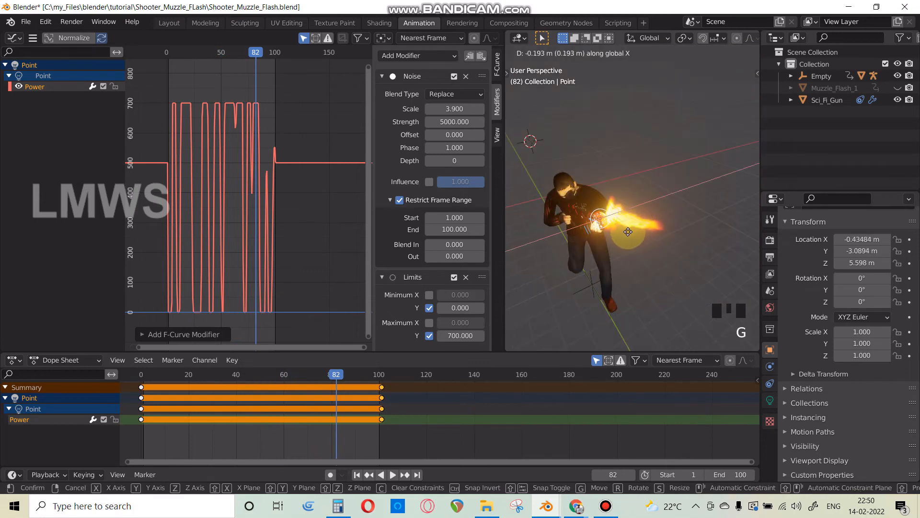
{"action": "left_click", "coordinate": [625, 245]}
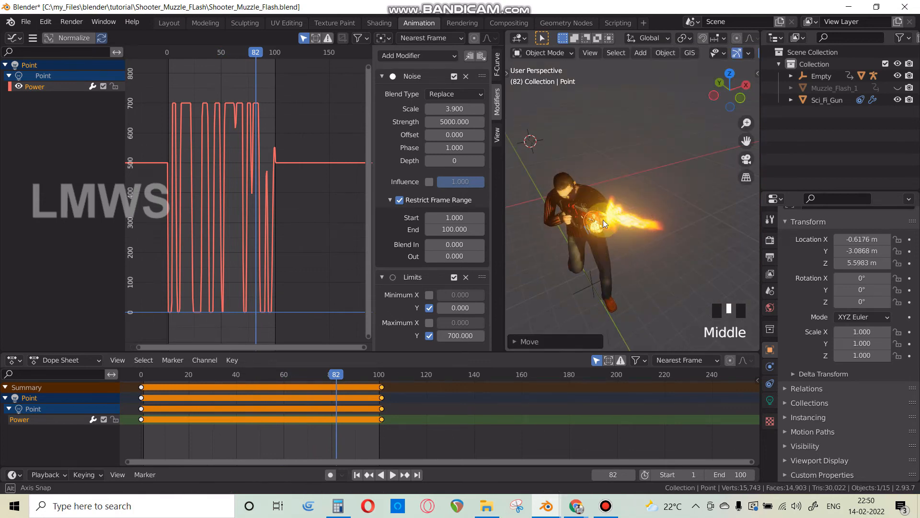
{"action": "middle_click_drag", "start_coordinate": [602, 220], "coordinate": [604, 191]}
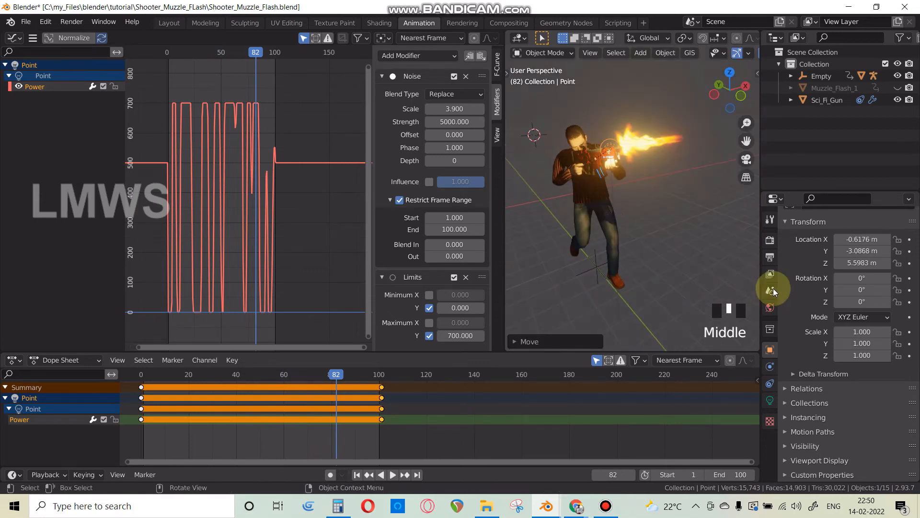
Step: Open the point light's data settings, expand its Shadow options, and save the file
{"action": "left_click", "coordinate": [770, 400]}
{"action": "left_click", "coordinate": [820, 408]}
{"action": "scroll", "coordinate": [820, 398], "scroll_direction": "down", "scroll_amount": 2}
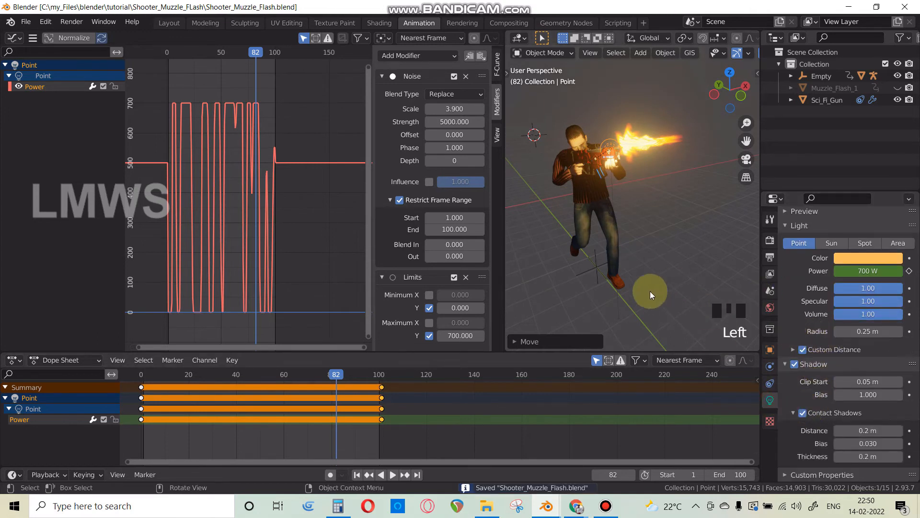
Step: Play to frame 49 and set the Noise modifier's Scale to 2, Phase to 1.6, and Offset to 0.5
{"action": "key", "text": "space"}
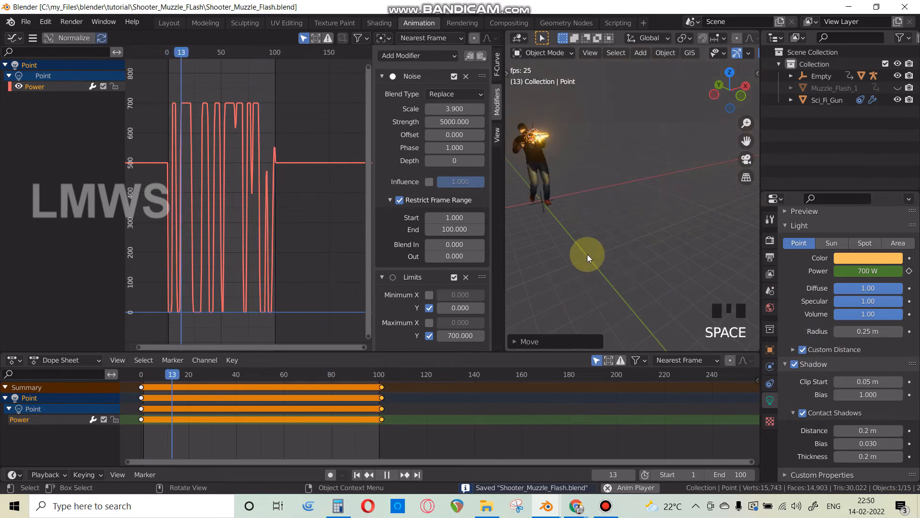
{"action": "key", "text": "space"}
{"action": "left_click_drag", "start_coordinate": [447, 109], "coordinate": [436, 109]}
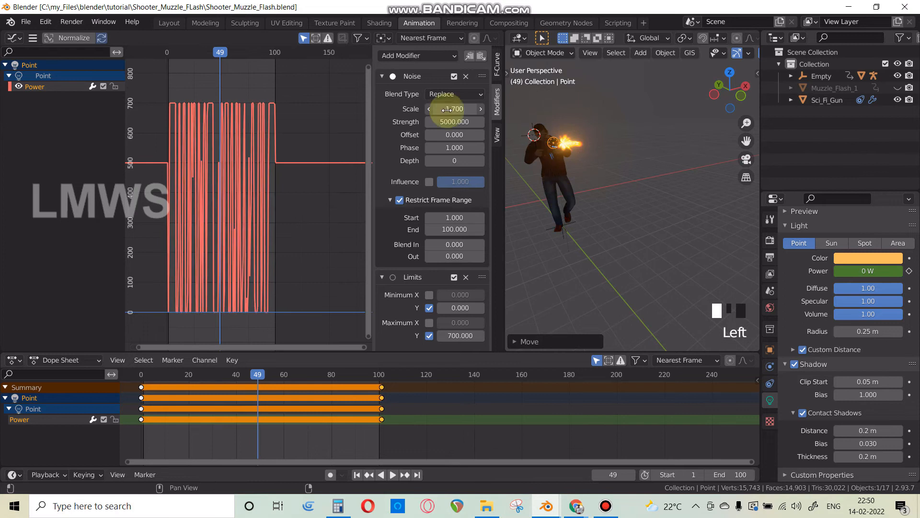
{"action": "left_click", "coordinate": [480, 148]}
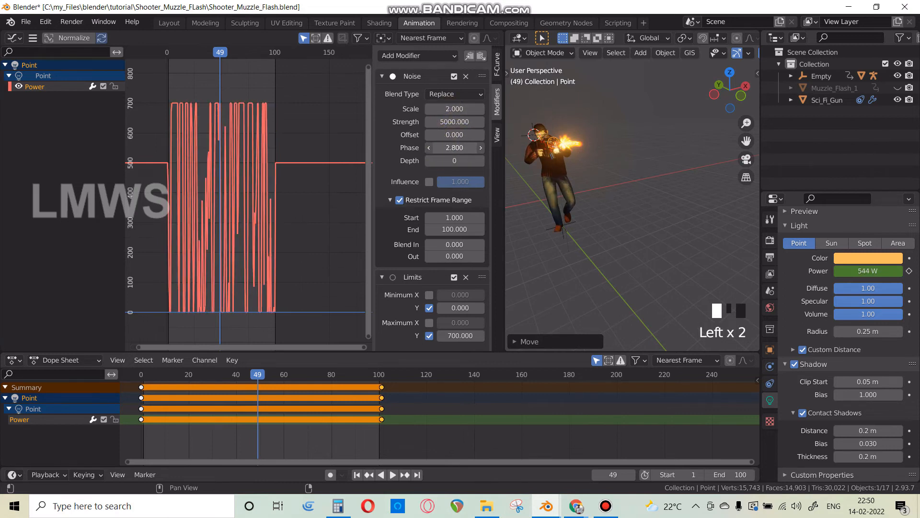
{"action": "left_click_drag", "start_coordinate": [445, 134], "coordinate": [448, 134]}
{"action": "right_click", "coordinate": [448, 134]}
Step: Change the point light's color to a deeper orange during playback and save the file
{"action": "key", "text": "space"}
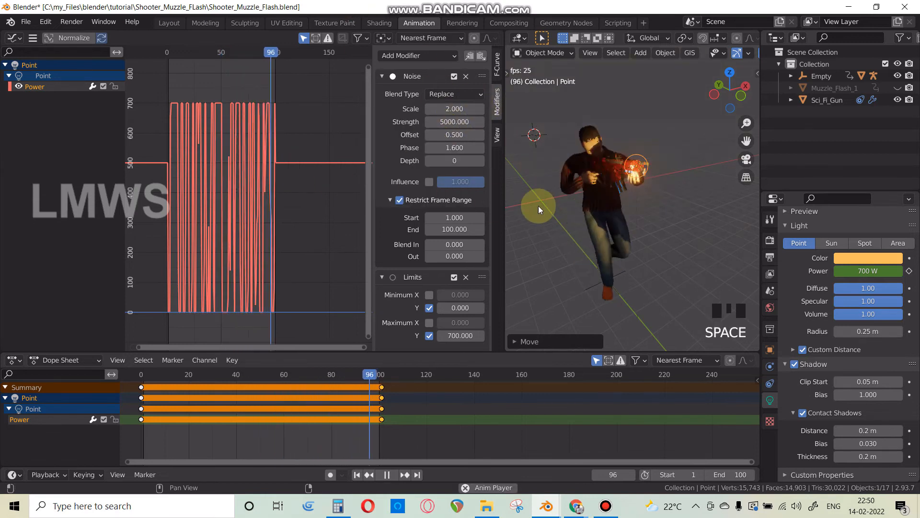
{"action": "left_click", "coordinate": [864, 259]}
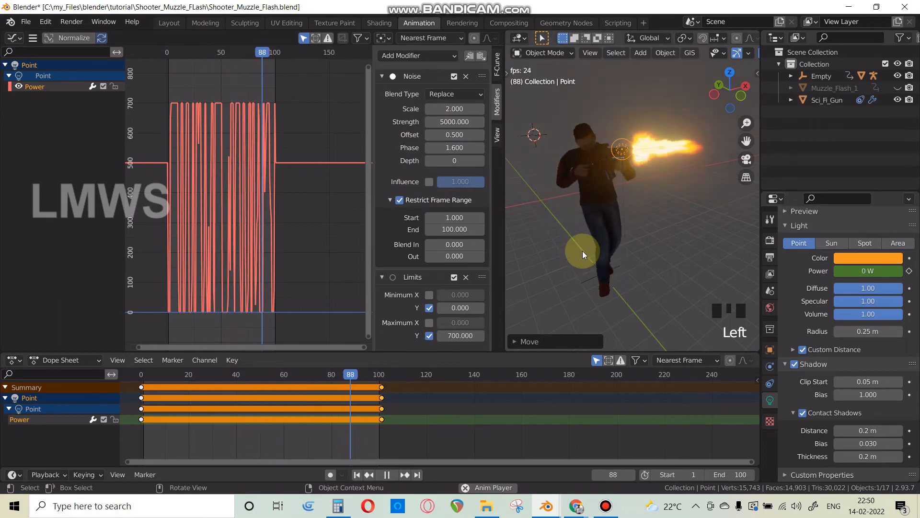
{"action": "key", "text": "ctrl+s"}
Step: Switch to the Layout workspace and open the Eevee render settings
{"action": "left_click", "coordinate": [170, 23]}
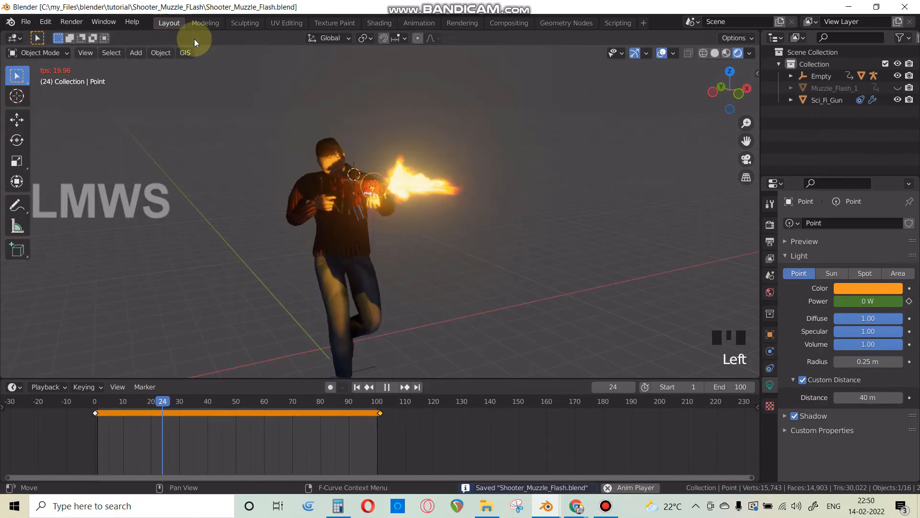
{"action": "left_click", "coordinate": [770, 224]}
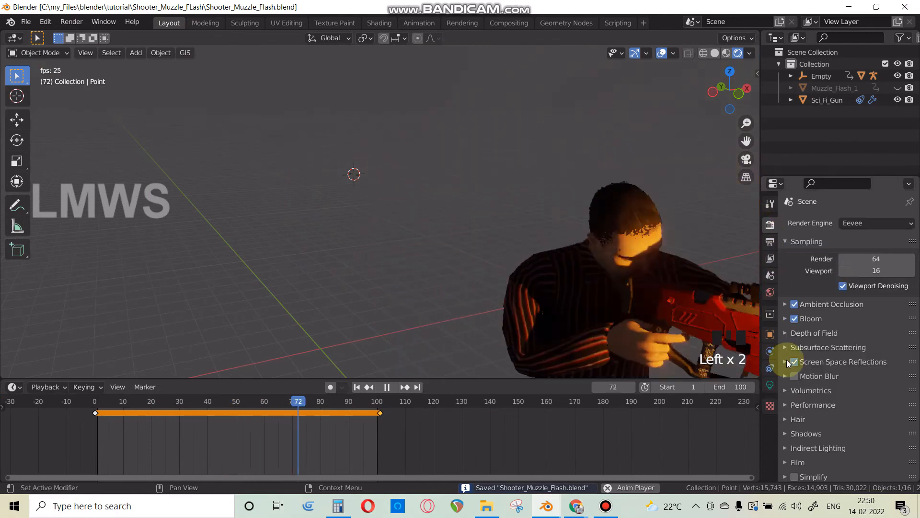
{"action": "scroll", "coordinate": [506, 259], "scroll_direction": "down", "scroll_amount": 3}
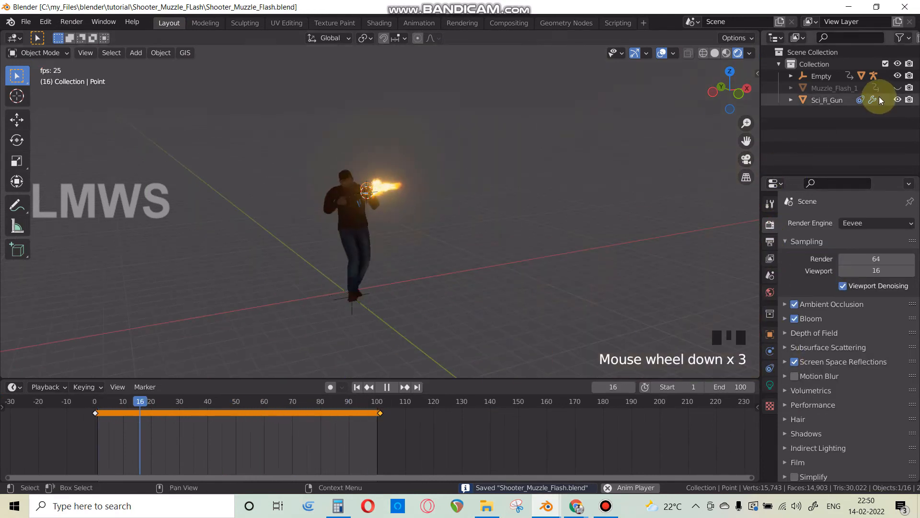
Step: Show the Muzzle_Flash_1 source object in the viewport and examine it beside the moving shooter
{"action": "left_click", "coordinate": [896, 89]}
{"action": "middle_click_drag", "start_coordinate": [375, 256], "coordinate": [448, 261]}
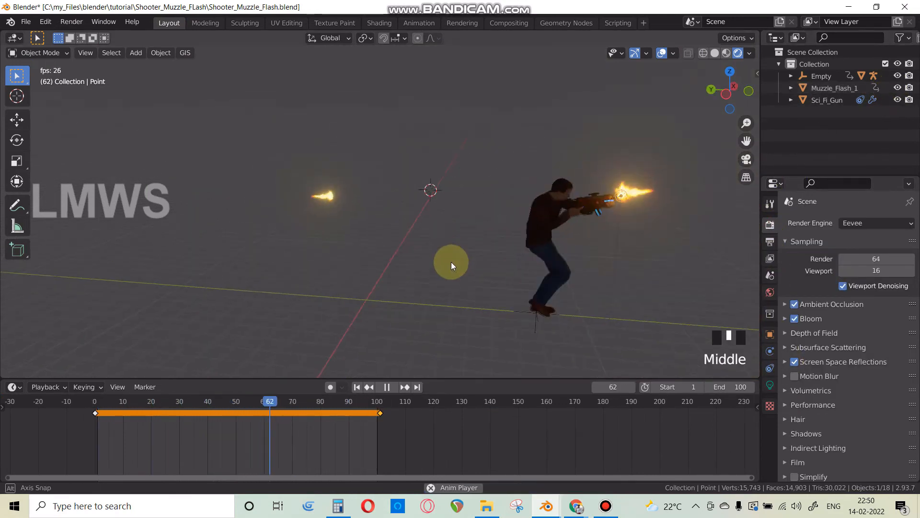
{"action": "scroll", "coordinate": [252, 196], "scroll_direction": "up", "scroll_amount": 3}
{"action": "key", "text": "F12"}
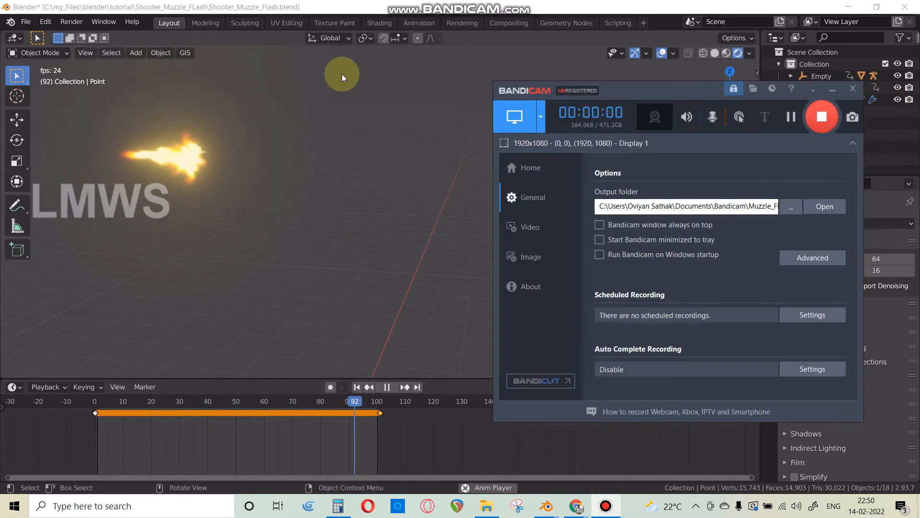
{"action": "left_click", "coordinate": [409, 166]}
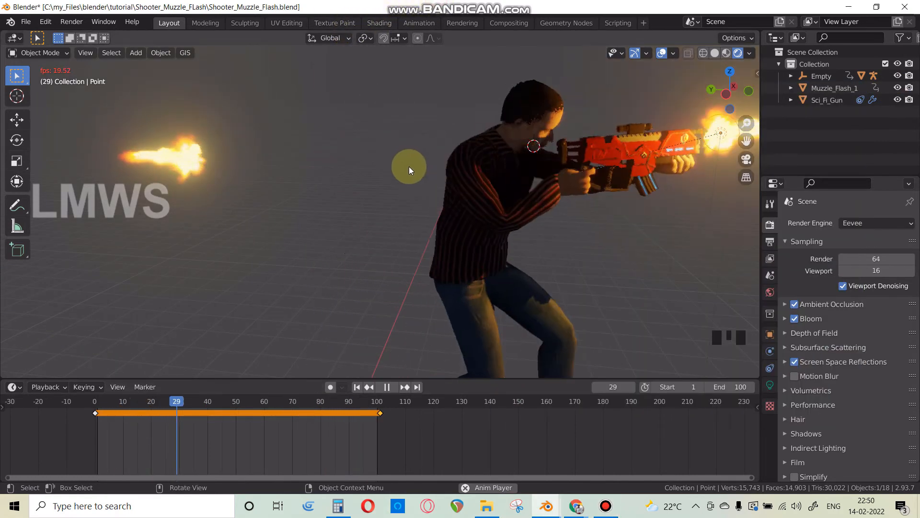
{"action": "scroll", "coordinate": [606, 198], "scroll_direction": "down", "scroll_amount": 3}
{"action": "middle_click_drag", "start_coordinate": [606, 198], "coordinate": [341, 197]}
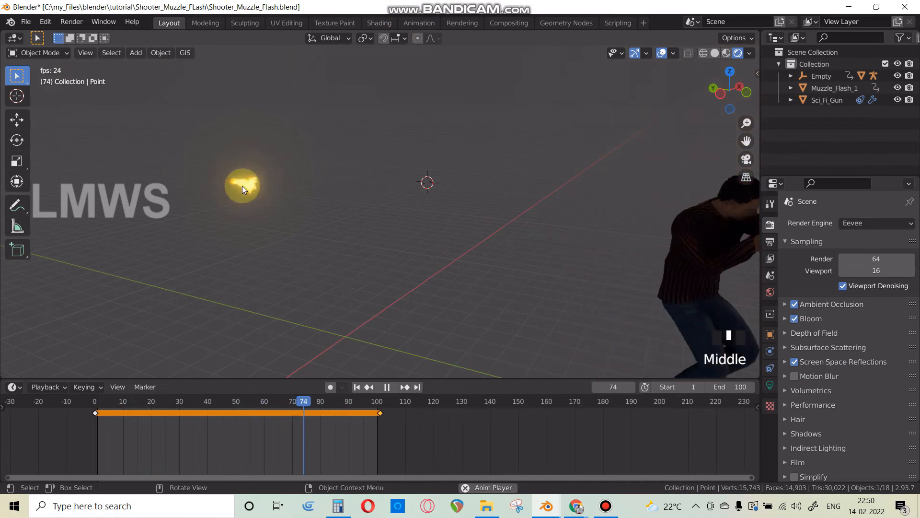
Step: Disable Muzzle_Flash_1 in renders and hide it in the viewport
{"action": "left_click", "coordinate": [909, 88]}
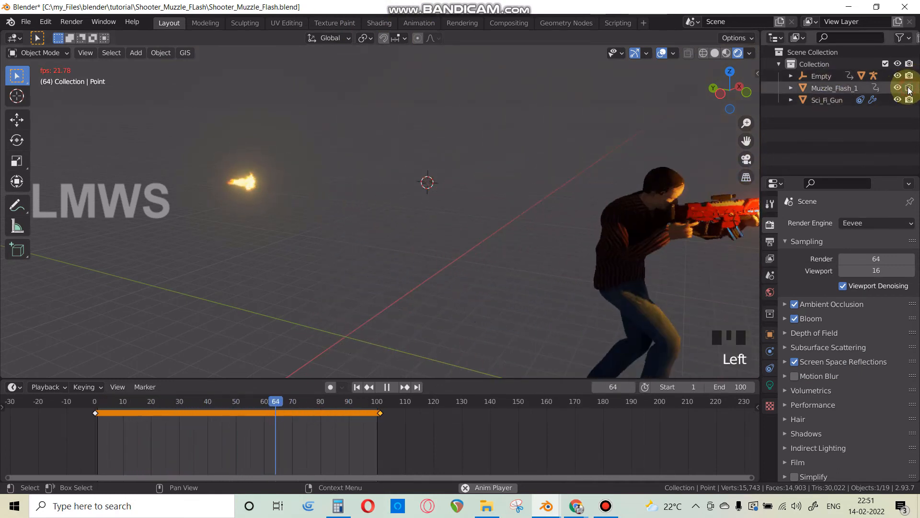
{"action": "left_click", "coordinate": [898, 88]}
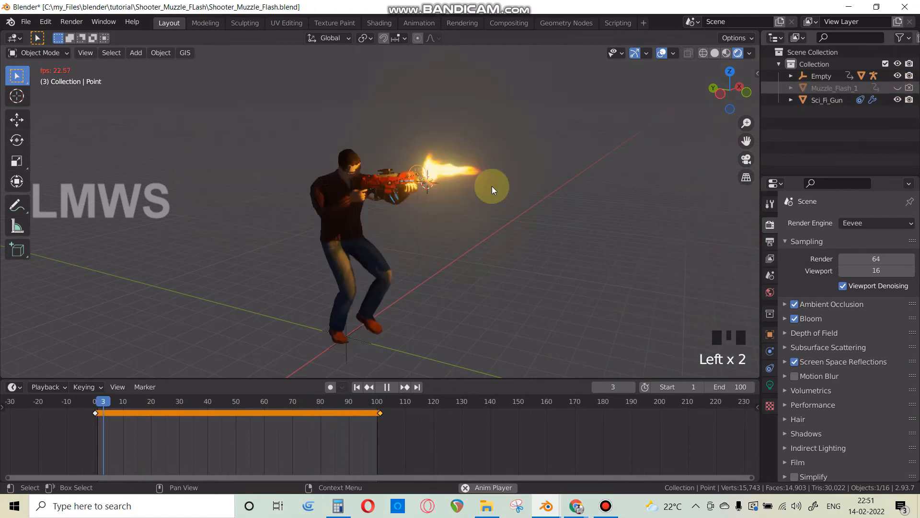
{"action": "scroll", "coordinate": [453, 220], "scroll_direction": "down", "scroll_amount": 2}
{"action": "scroll", "coordinate": [453, 220], "scroll_direction": "up", "scroll_amount": 2}
{"action": "scroll", "coordinate": [509, 232], "scroll_direction": "down", "scroll_amount": 2}
Step: Stop playback at frame 28, add a camera, and align it to the current view of the shooter
{"action": "key", "text": "space"}
{"action": "middle_click_drag", "start_coordinate": [509, 232], "coordinate": [475, 238]}
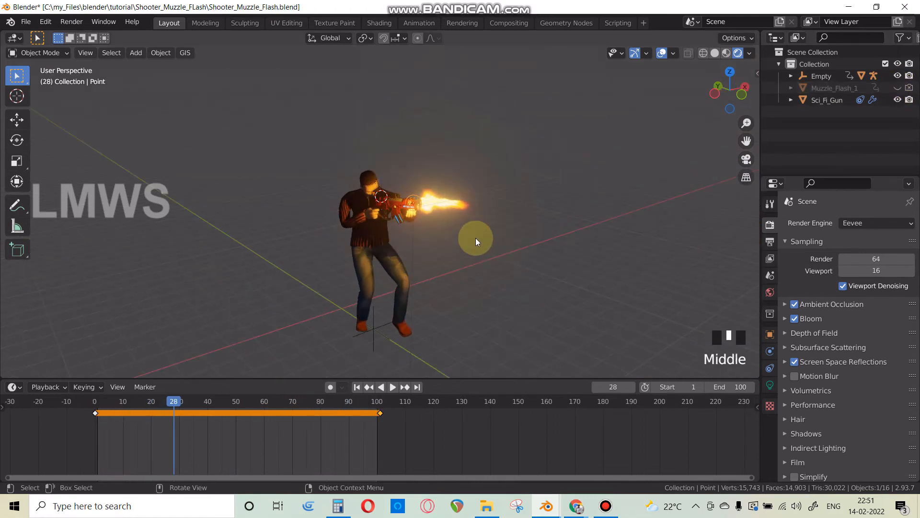
{"action": "key", "text": "shift+a"}
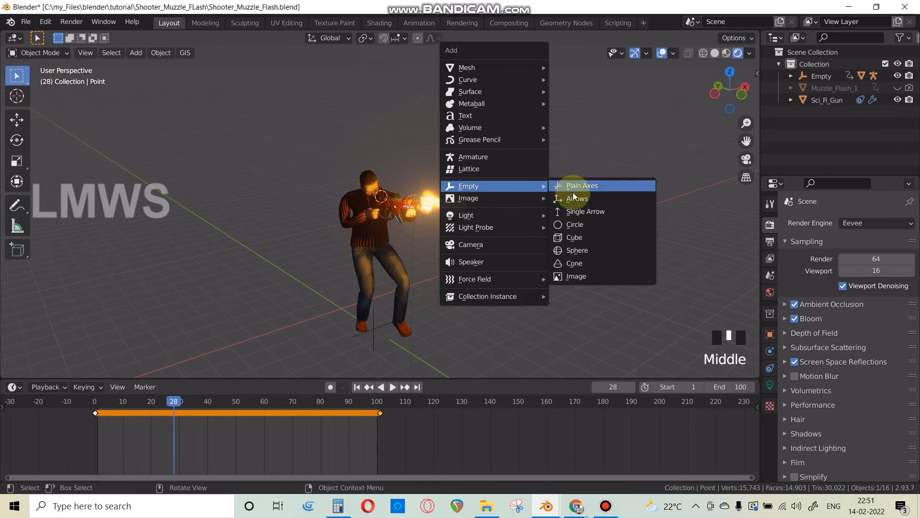
{"action": "left_click", "coordinate": [497, 245]}
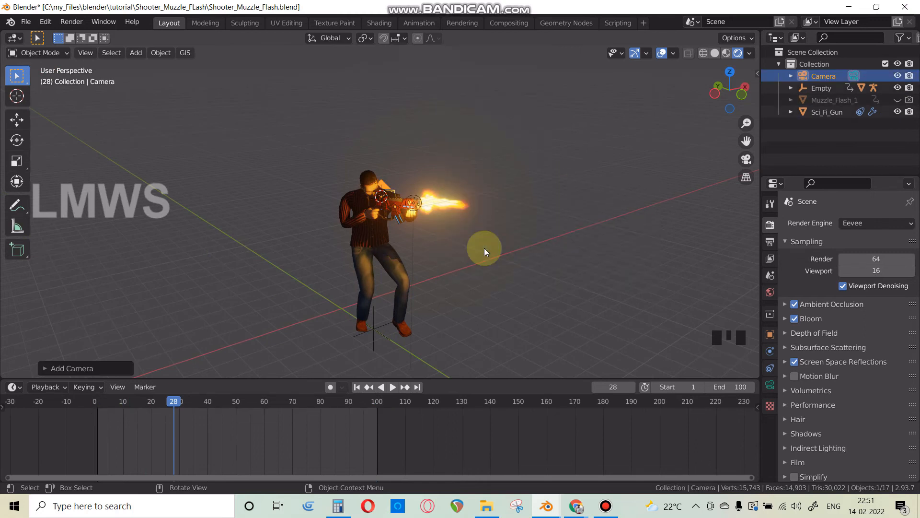
{"action": "key", "text": "ctrl+alt+KP_0"}
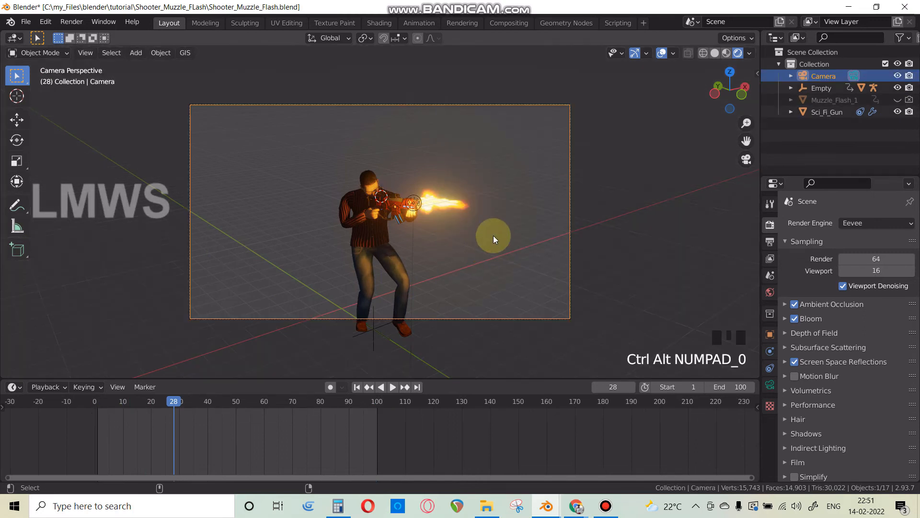
{"action": "scroll", "coordinate": [493, 235], "scroll_direction": "up", "scroll_amount": 3}
{"action": "scroll", "coordinate": [375, 276], "scroll_direction": "down", "scroll_amount": 1}
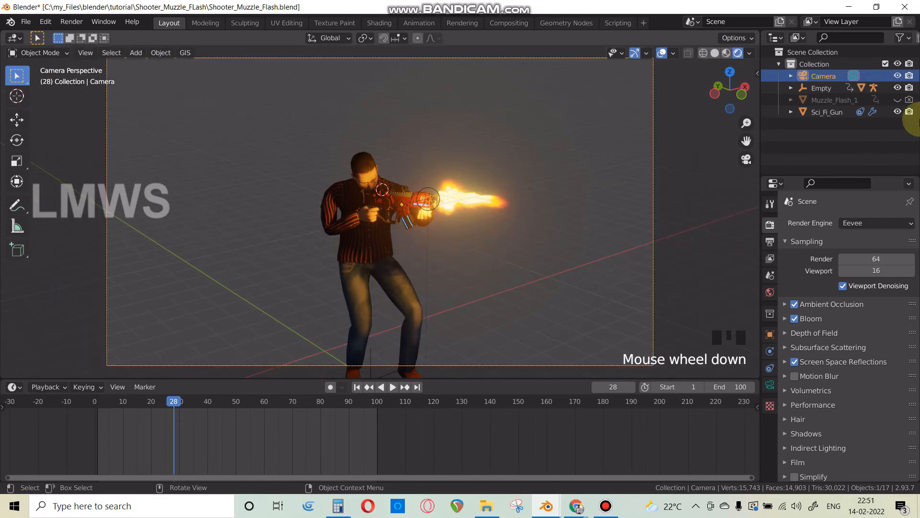
Step: Enable Muzzle_Flash_1 in the viewport and renders, and render a test image of frame 28
{"action": "left_click", "coordinate": [909, 99]}
{"action": "left_click", "coordinate": [897, 100]}
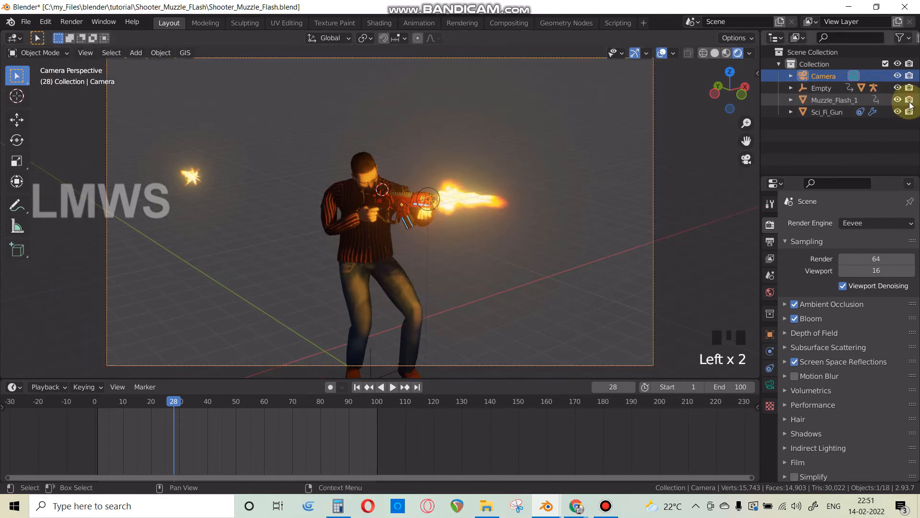
{"action": "left_click", "coordinate": [99, 67]}
{"action": "left_click", "coordinate": [71, 21]}
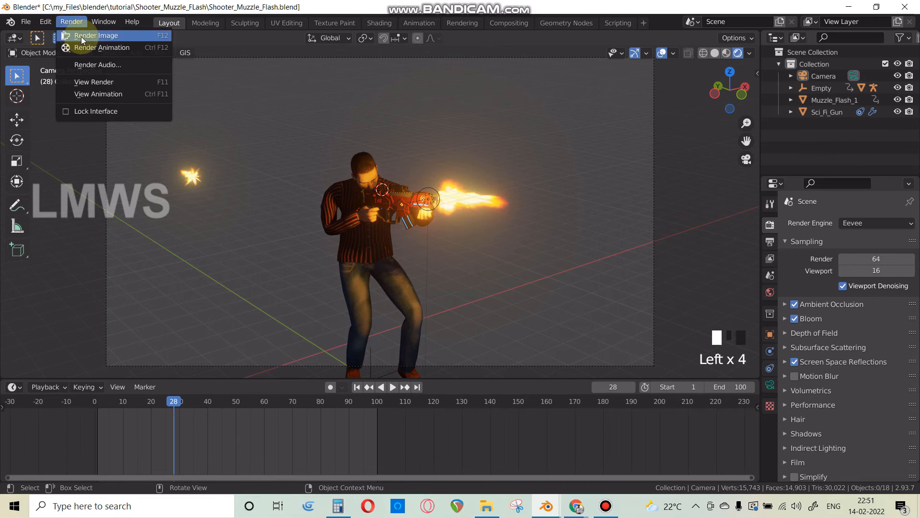
{"action": "left_click", "coordinate": [91, 36]}
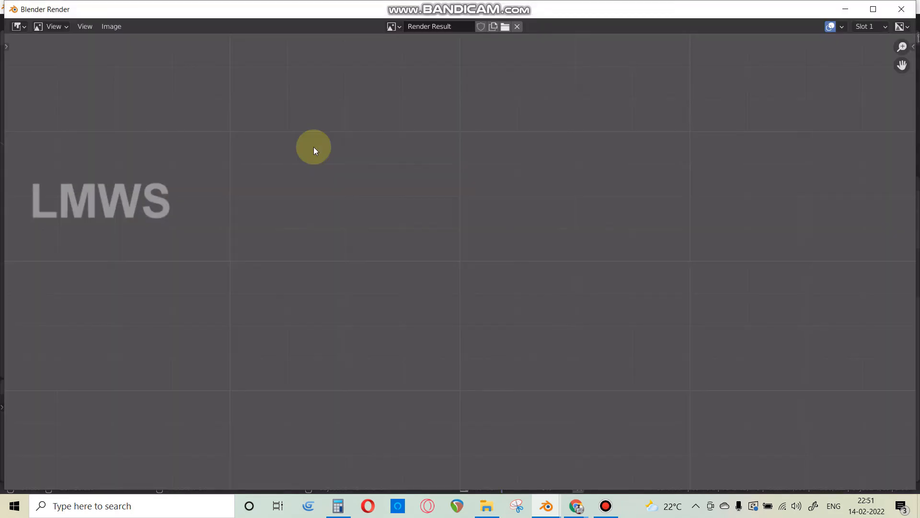
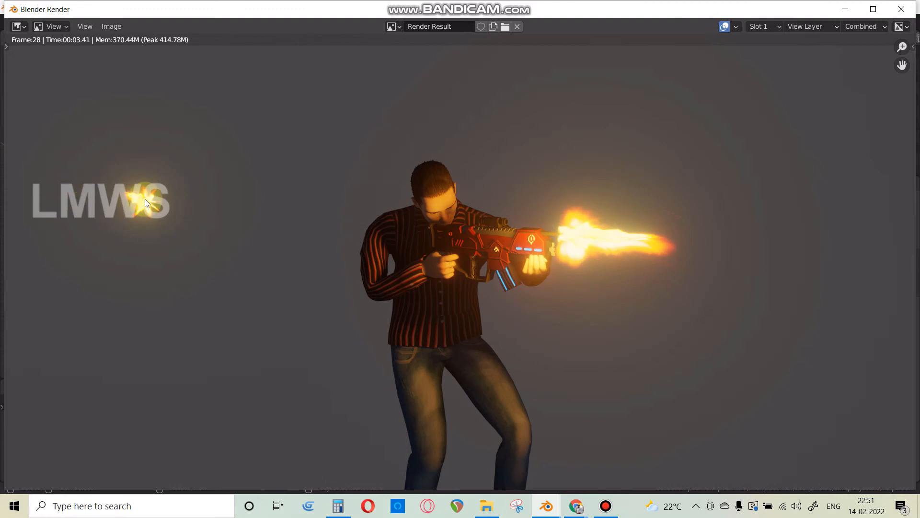
{"action": "left_click", "coordinate": [901, 8]}
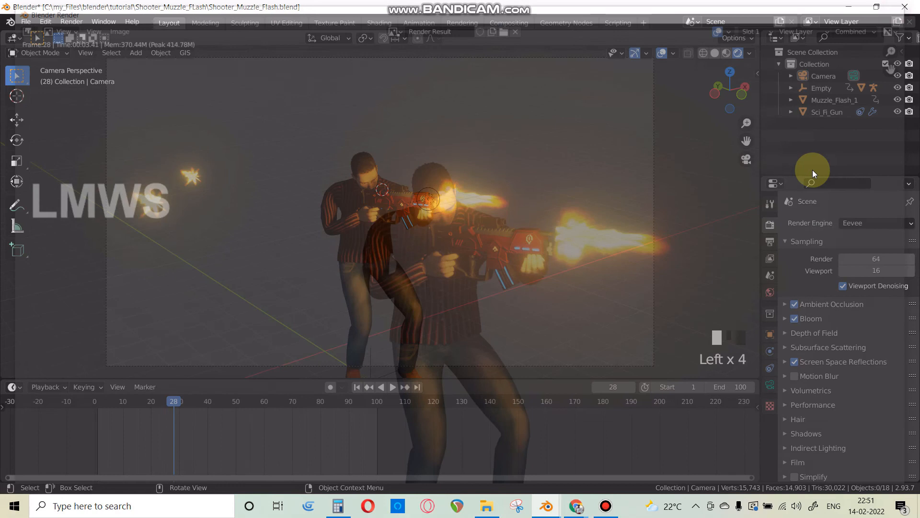
Step: Toggle the viewport visibility of Muzzle_Flash_1 off and on to compare the scene
{"action": "left_click", "coordinate": [898, 100]}
{"action": "left_click", "coordinate": [898, 101]}
{"action": "left_click", "coordinate": [898, 100]}
{"action": "left_click", "coordinate": [898, 101]}
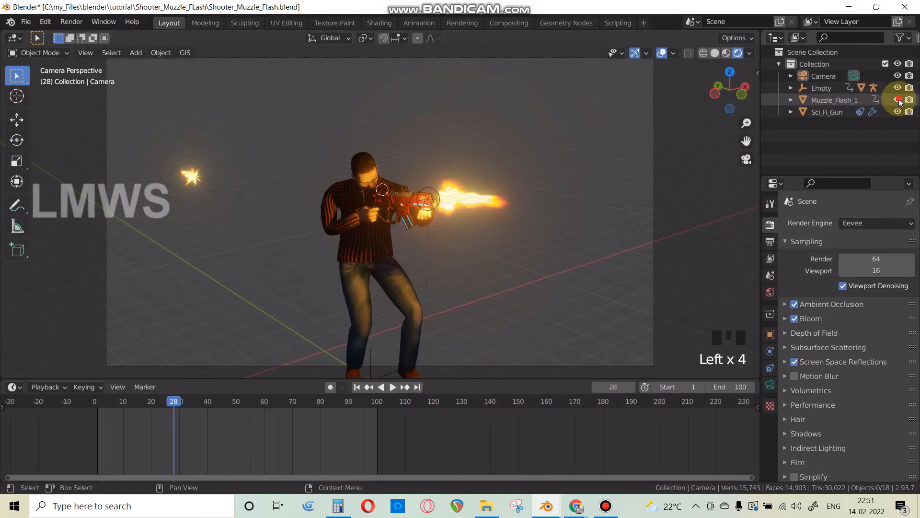
Step: Render a test image of frame 28 with Muzzle_Flash_1 visible, inspect it, and close the render window
{"action": "left_click", "coordinate": [898, 100]}
{"action": "left_click", "coordinate": [71, 22]}
{"action": "left_click", "coordinate": [96, 35]}
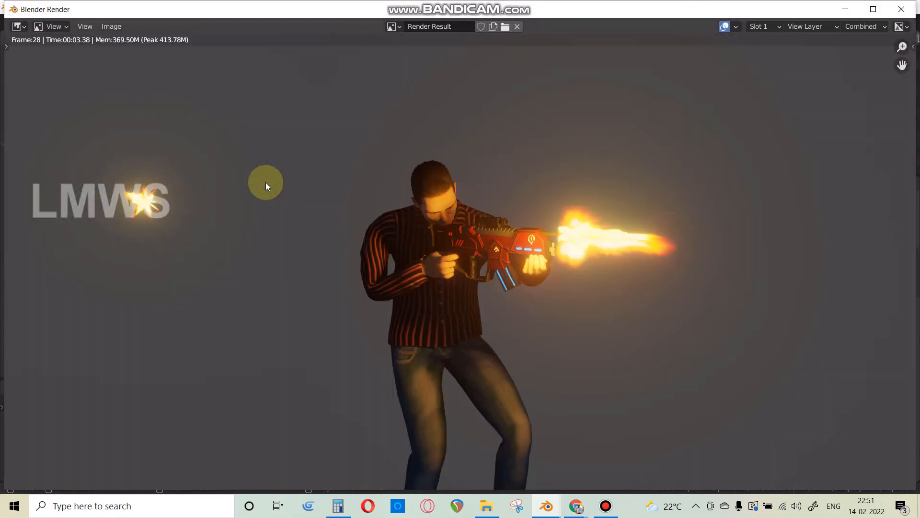
{"action": "left_click", "coordinate": [901, 9]}
Step: Hide Muzzle_Flash_1 in the viewport and disable it in renders
{"action": "left_click", "coordinate": [897, 99]}
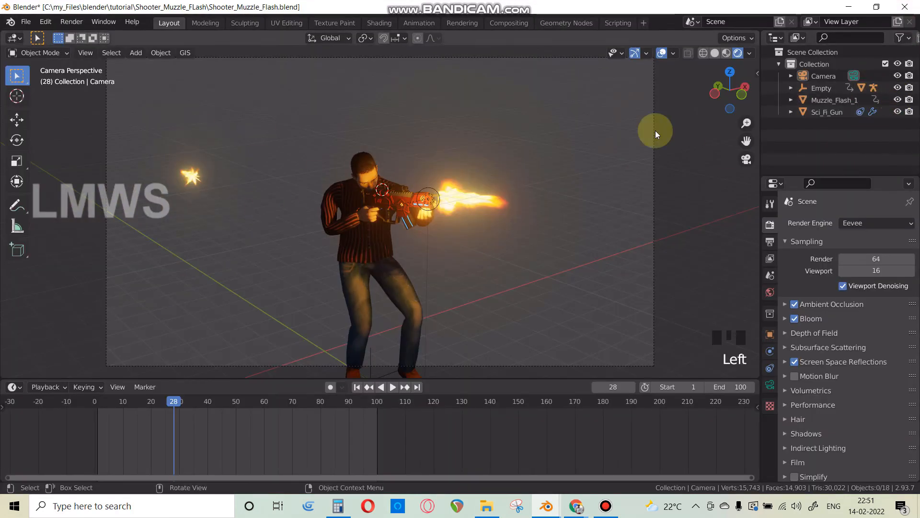
{"action": "left_click", "coordinate": [898, 100]}
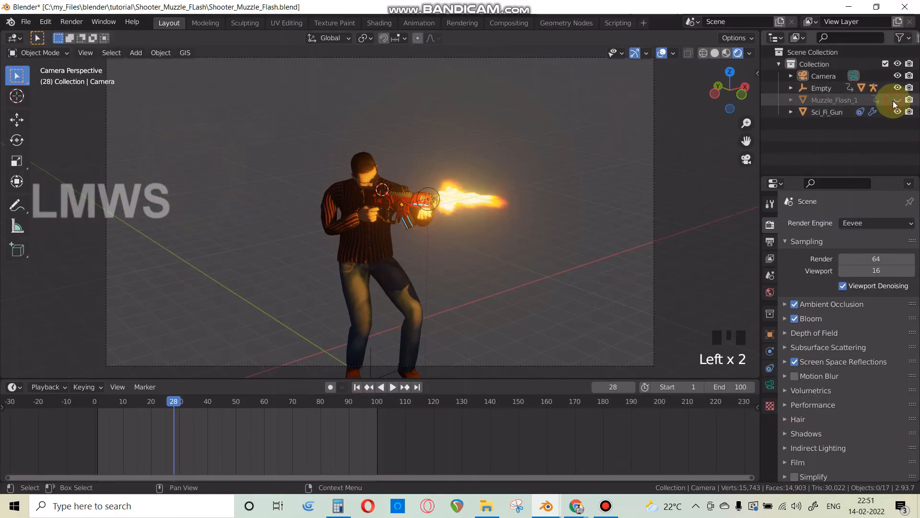
{"action": "left_click", "coordinate": [614, 509]}
{"action": "left_click", "coordinate": [616, 5]}
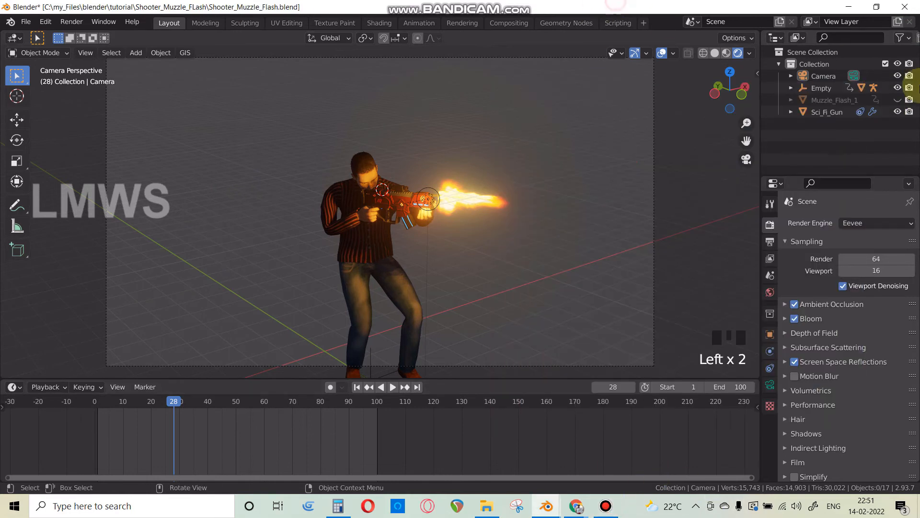
{"action": "left_click", "coordinate": [909, 99]}
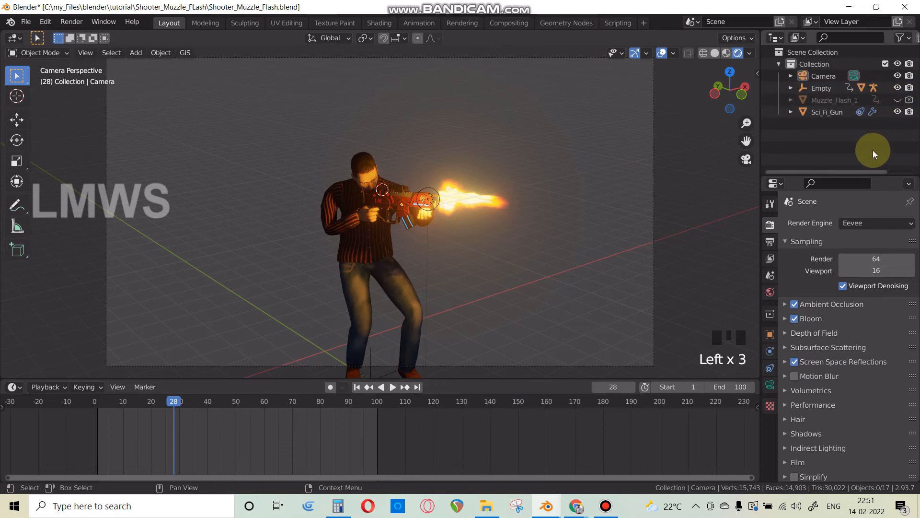
Step: Add a new collection to the scene and move Muzzle_Flash_1 into it
{"action": "right_click", "coordinate": [846, 137]}
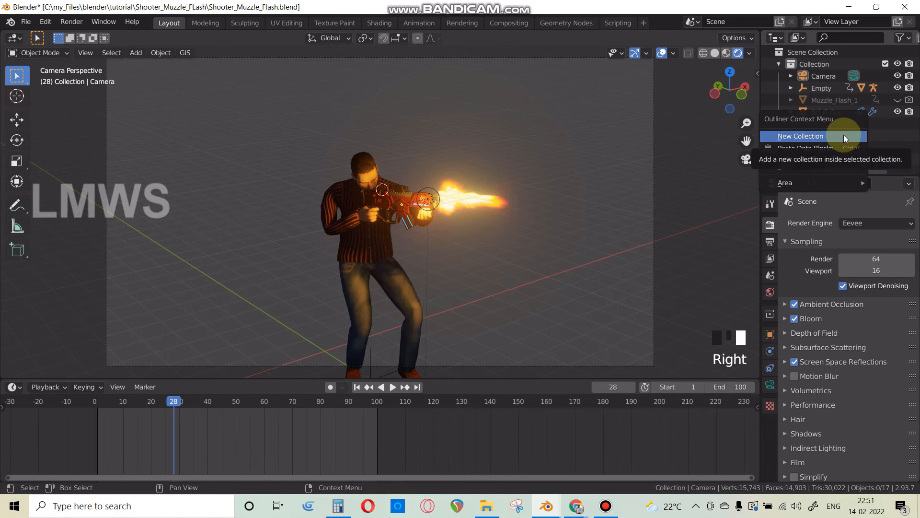
{"action": "left_click", "coordinate": [843, 136]}
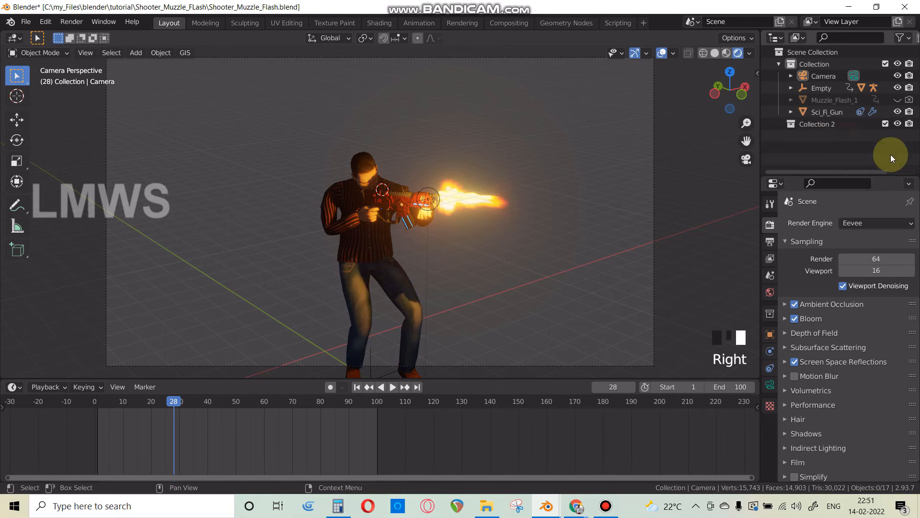
{"action": "left_click", "coordinate": [838, 101]}
{"action": "left_click_drag", "start_coordinate": [835, 101], "coordinate": [836, 125]}
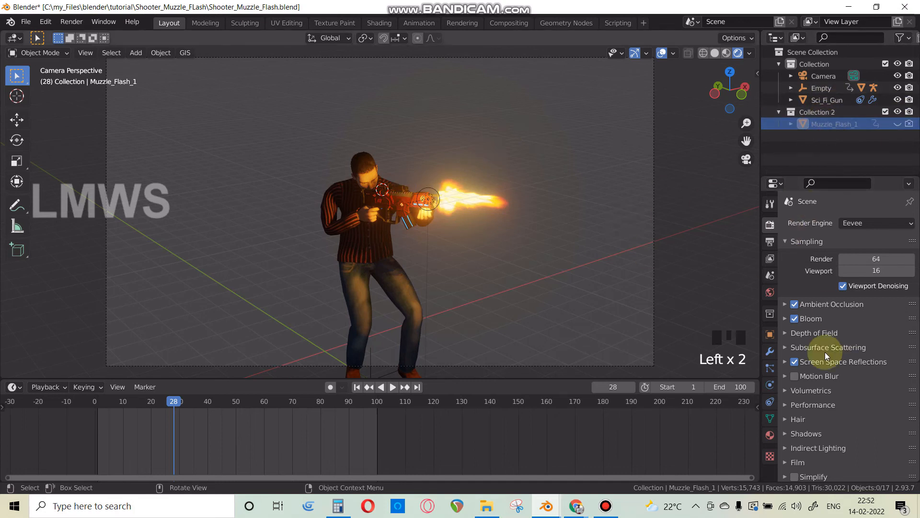
Step: Select the gun and examine the Render As options of its particle system
{"action": "left_click", "coordinate": [450, 222]}
{"action": "left_click", "coordinate": [770, 368]}
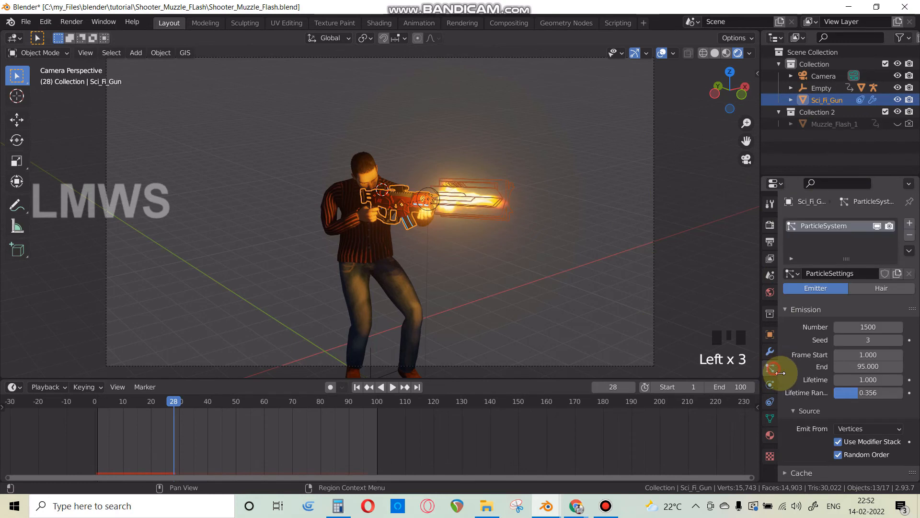
{"action": "scroll", "coordinate": [812, 392], "scroll_direction": "down", "scroll_amount": 10}
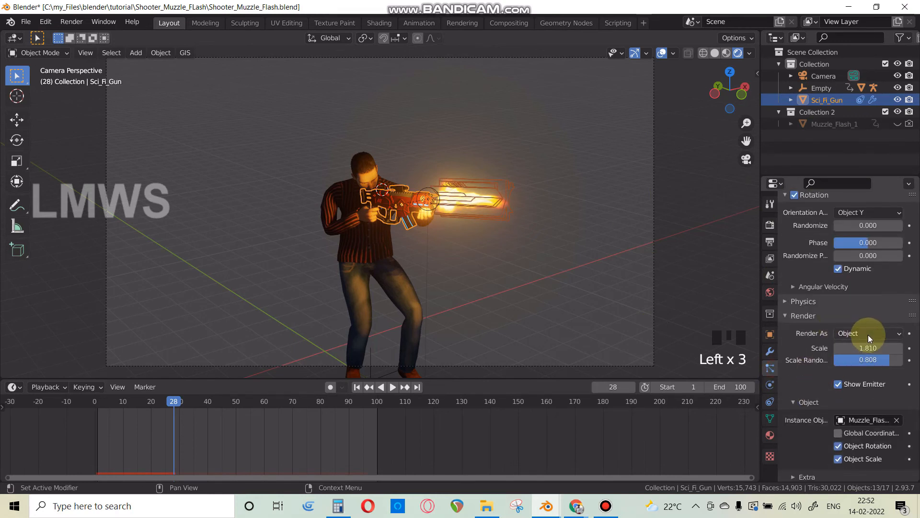
{"action": "left_click", "coordinate": [858, 333]}
{"action": "left_click", "coordinate": [858, 334]}
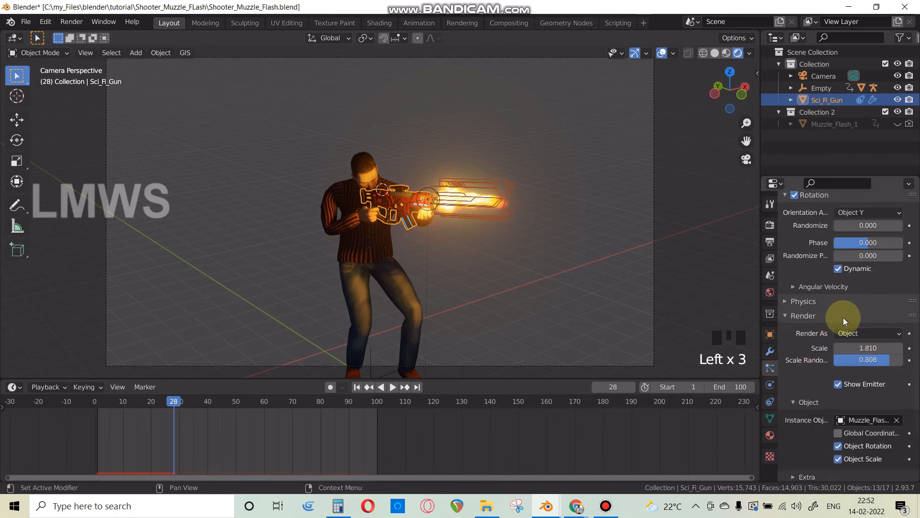
{"action": "left_click", "coordinate": [864, 334]}
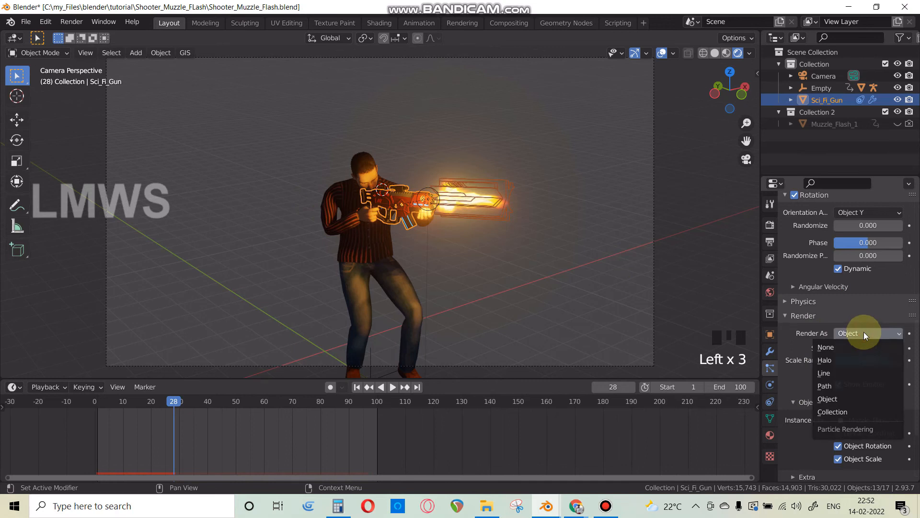
{"action": "left_click", "coordinate": [864, 332]}
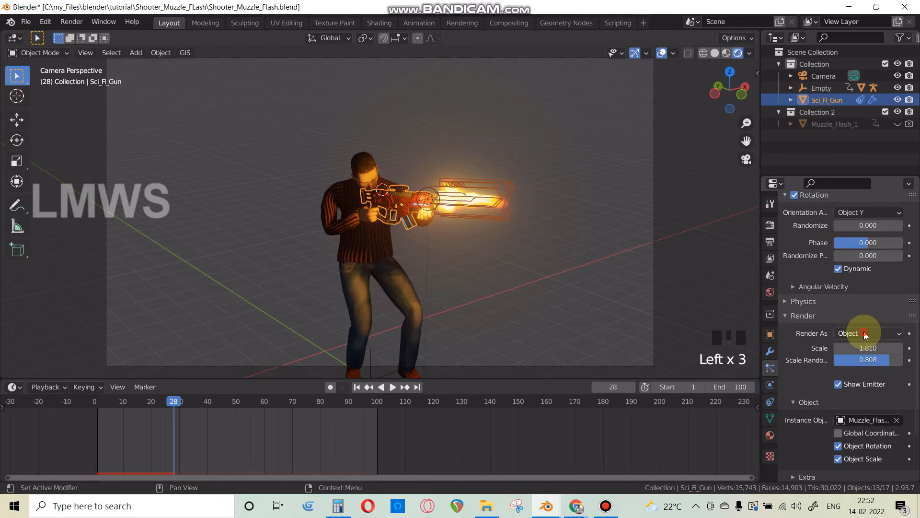
{"action": "left_click", "coordinate": [864, 333]}
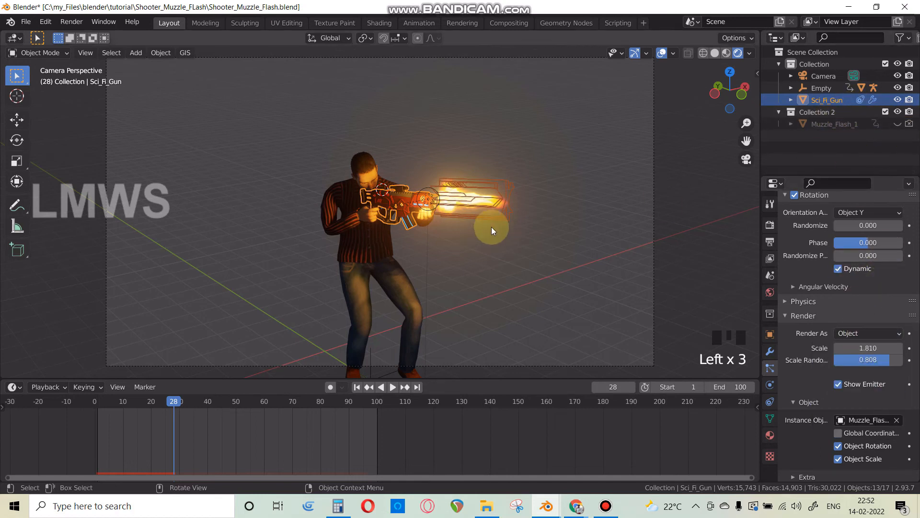
Step: Select the hidden Muzzle_Flash_1, reselect the gun, and check its particle system's Render As setting again
{"action": "scroll", "coordinate": [488, 226], "scroll_direction": "up", "scroll_amount": 1}
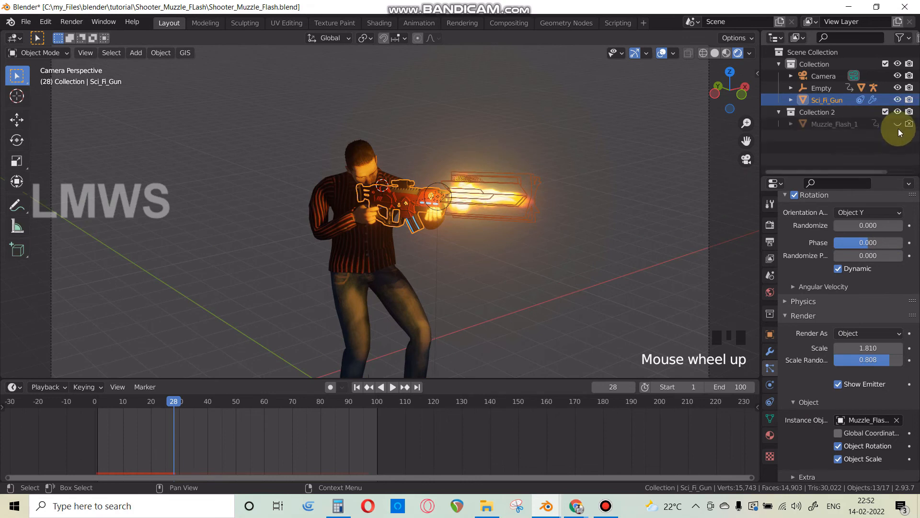
{"action": "left_click", "coordinate": [831, 125]}
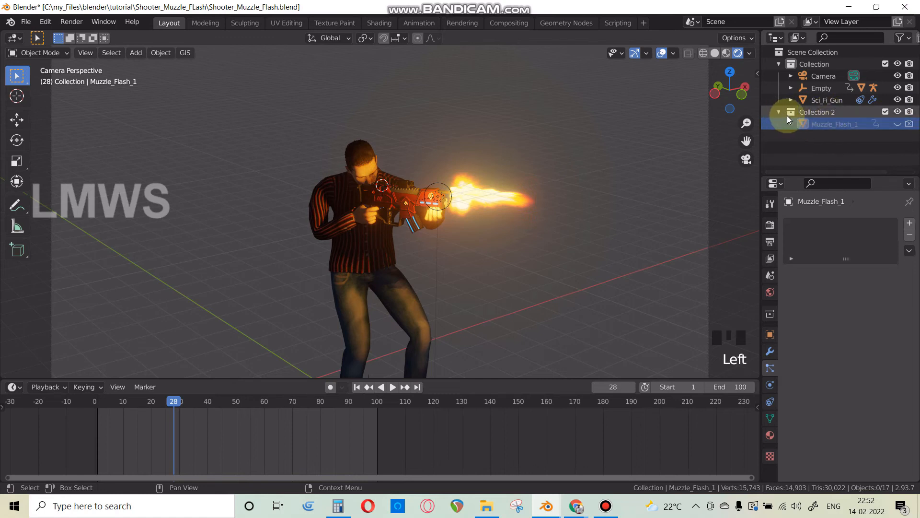
{"action": "scroll", "coordinate": [571, 197], "scroll_direction": "up", "scroll_amount": 2}
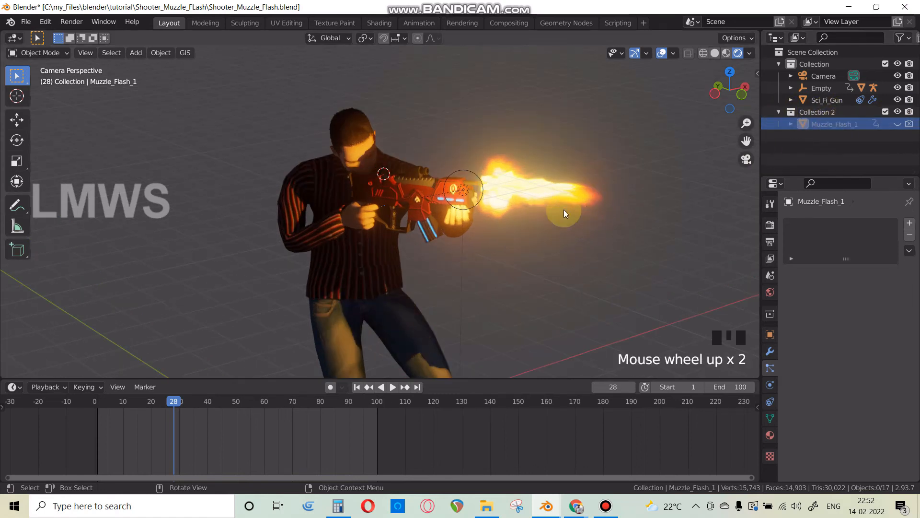
{"action": "left_click", "coordinate": [424, 192]}
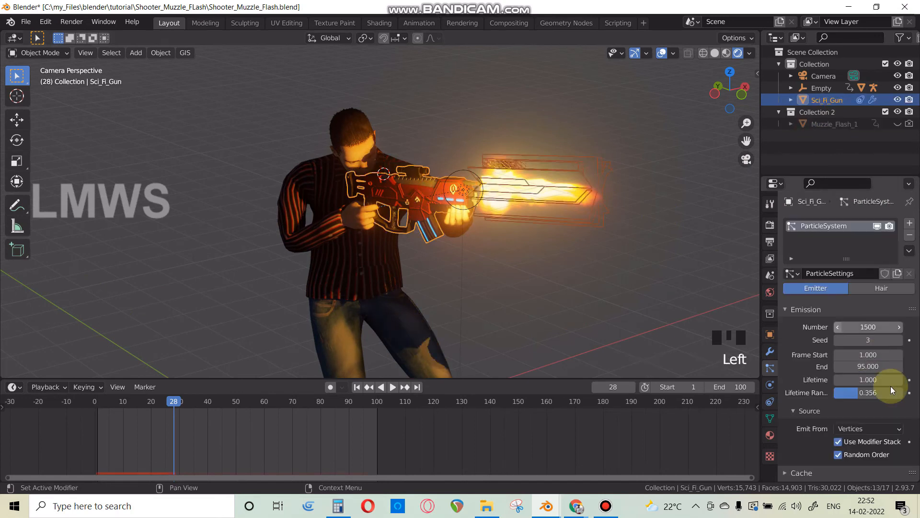
{"action": "scroll", "coordinate": [890, 387], "scroll_direction": "down", "scroll_amount": 3}
{"action": "scroll", "coordinate": [861, 409], "scroll_direction": "down", "scroll_amount": 2}
{"action": "left_click", "coordinate": [856, 447]}
{"action": "left_click", "coordinate": [862, 448]}
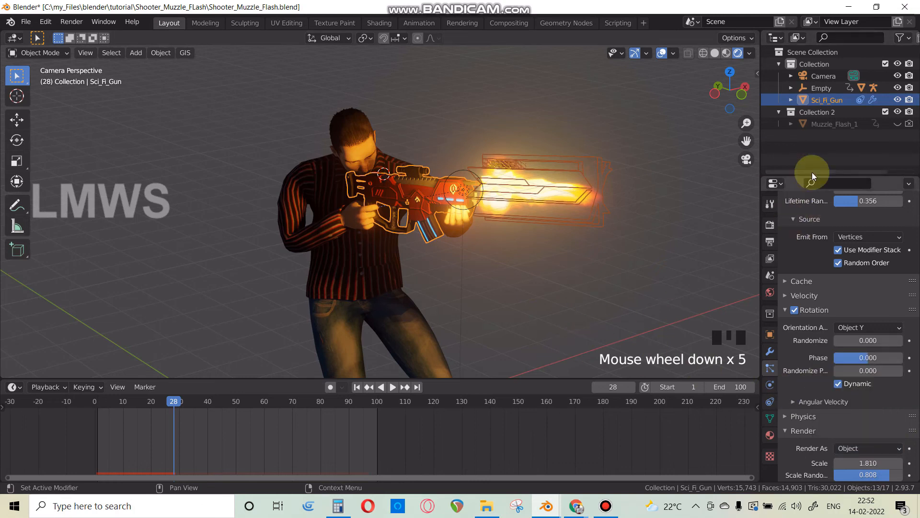
Step: Render a test image of frame 28 with Muzzle_Flash_1 disabled in renders, inspect it, and close the render window
{"action": "scroll", "coordinate": [566, 249], "scroll_direction": "down", "scroll_amount": 3}
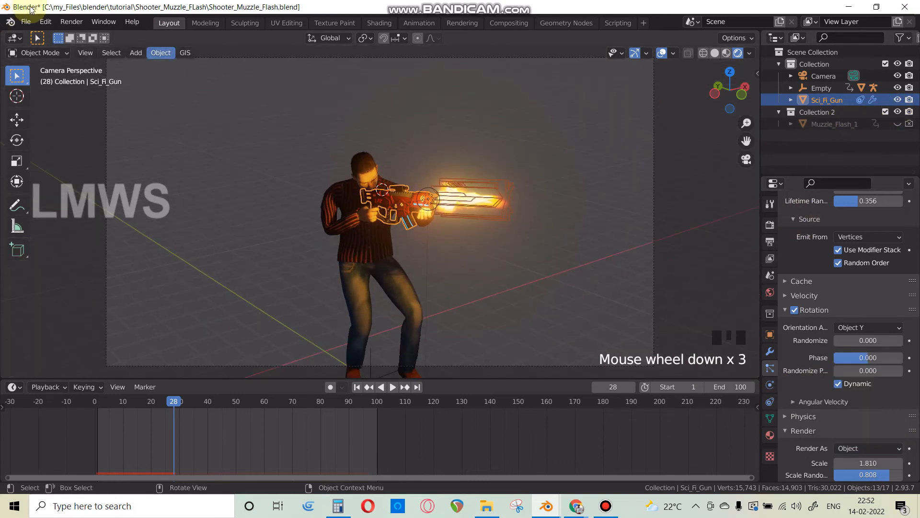
{"action": "left_click", "coordinate": [81, 24]}
{"action": "left_click", "coordinate": [96, 35]}
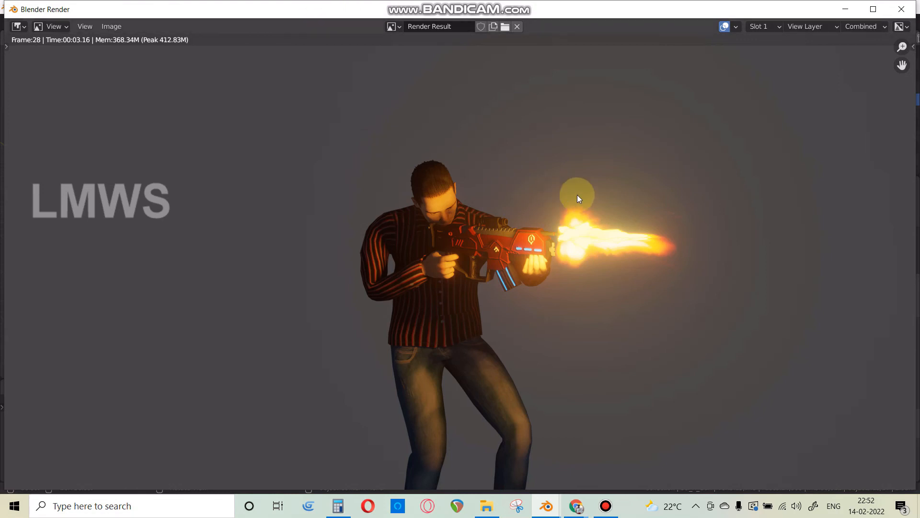
{"action": "scroll", "coordinate": [576, 249], "scroll_direction": "down", "scroll_amount": 2}
{"action": "left_click", "coordinate": [901, 8]}
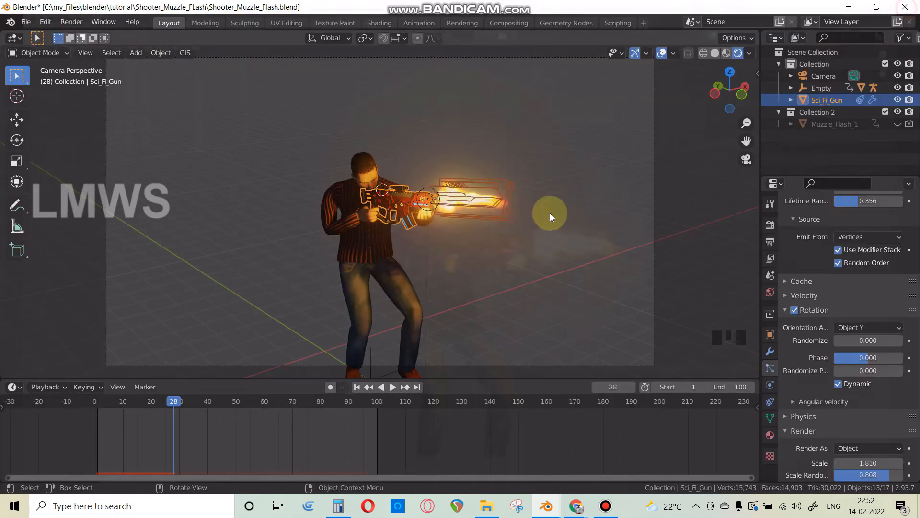
Step: Deselect the gun, play the animation through the camera to check the shooter's framing, and stop at frame 15
{"action": "scroll", "coordinate": [412, 223], "scroll_direction": "up", "scroll_amount": 3}
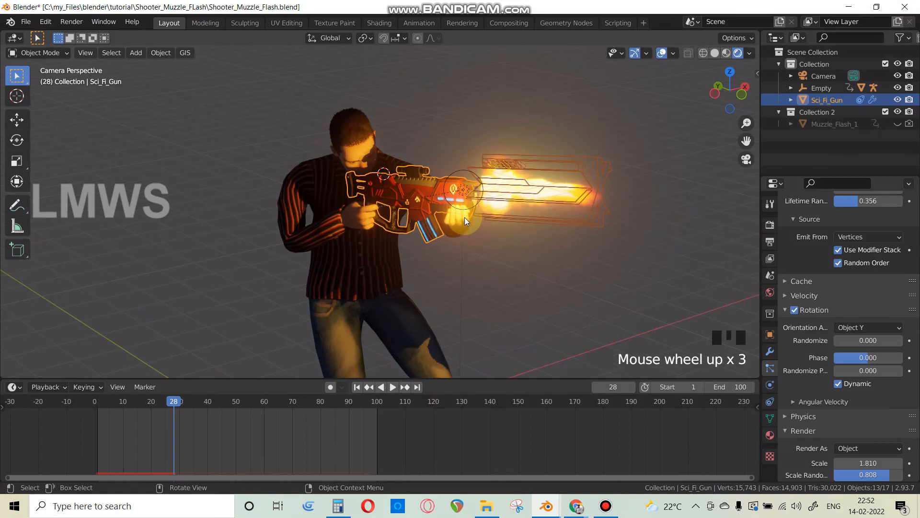
{"action": "left_click", "coordinate": [687, 216]}
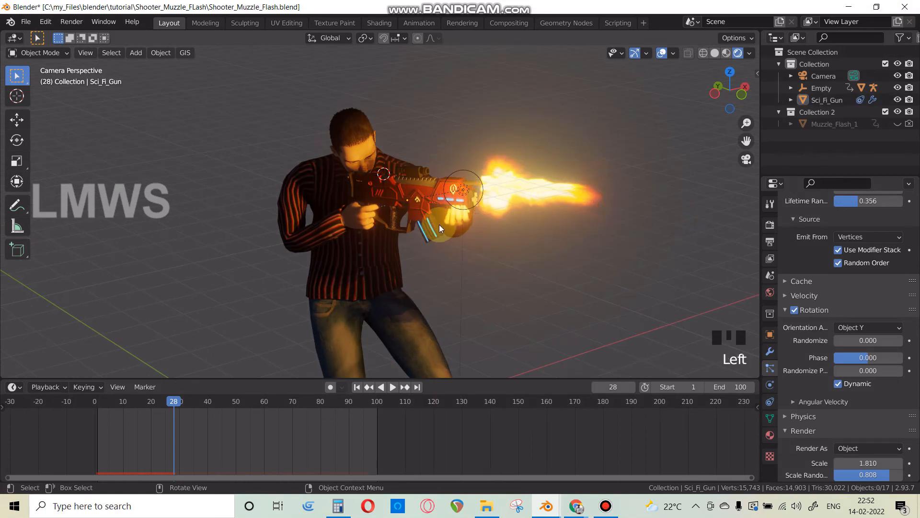
{"action": "scroll", "coordinate": [350, 180], "scroll_direction": "down", "scroll_amount": 1}
{"action": "scroll", "coordinate": [432, 232], "scroll_direction": "up", "scroll_amount": 2}
{"action": "key", "text": "space"}
{"action": "scroll", "coordinate": [424, 219], "scroll_direction": "down", "scroll_amount": 2}
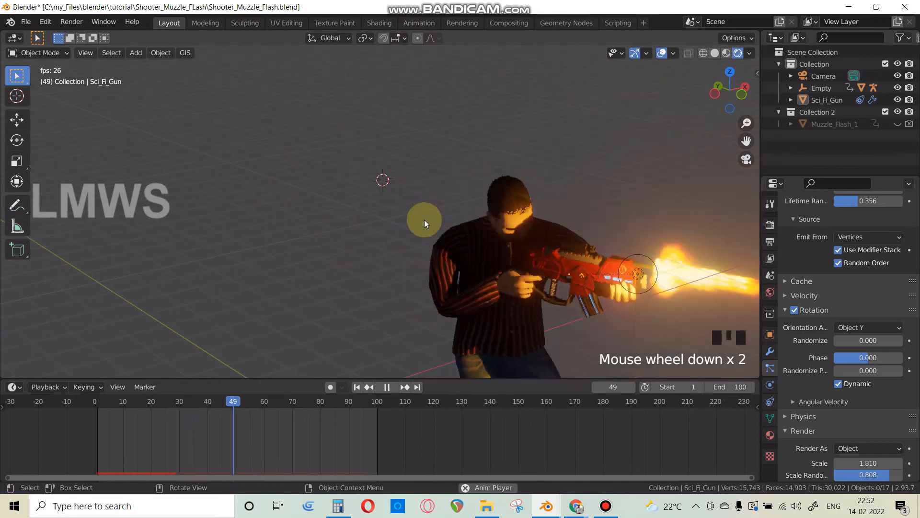
{"action": "scroll", "coordinate": [422, 216], "scroll_direction": "down", "scroll_amount": 3}
{"action": "key", "text": "space"}
{"action": "key", "text": "space"}
{"action": "key", "text": "space"}
{"action": "scroll", "coordinate": [453, 196], "scroll_direction": "down", "scroll_amount": 5}
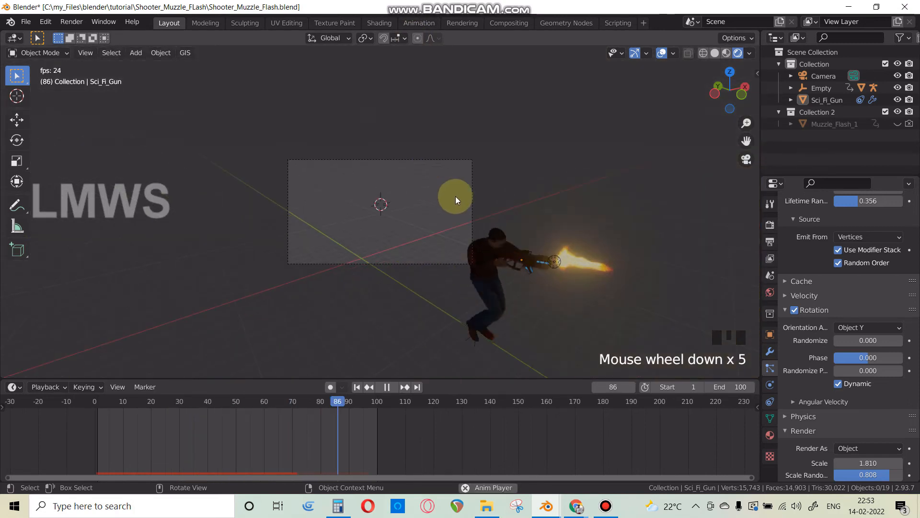
{"action": "key", "text": "space"}
{"action": "scroll", "coordinate": [431, 230], "scroll_direction": "up", "scroll_amount": 2}
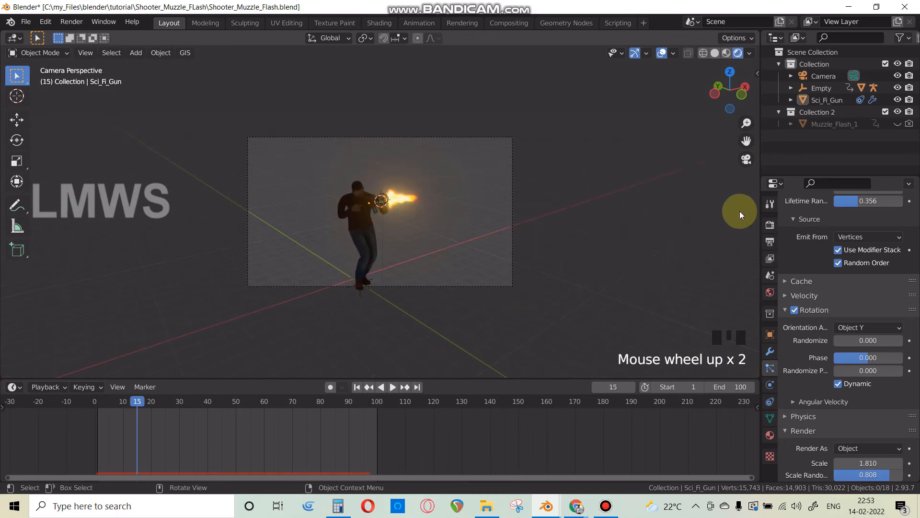
Step: Lock the camera to the view, shift the framing so the shooter stands in the left part of the frame, and unlock it
{"action": "key", "text": "n"}
{"action": "left_click", "coordinate": [753, 127]}
{"action": "left_click", "coordinate": [717, 216]}
{"action": "middle_click_drag", "start_coordinate": [410, 233], "coordinate": [352, 222], "text": "shift"}
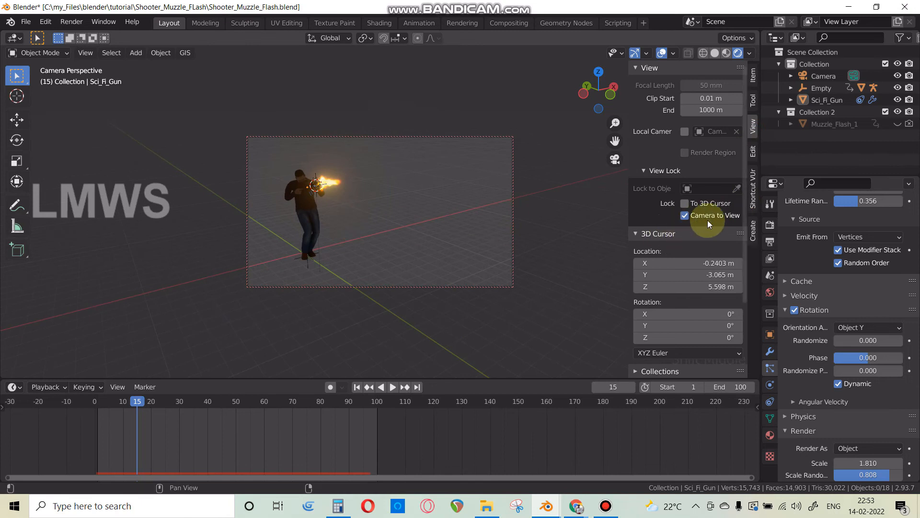
{"action": "left_click", "coordinate": [685, 216]}
Step: Leave the camera view, play the animation to inspect the muzzle flash from above, and stop at frame 41
{"action": "scroll", "coordinate": [407, 263], "scroll_direction": "up", "scroll_amount": 3}
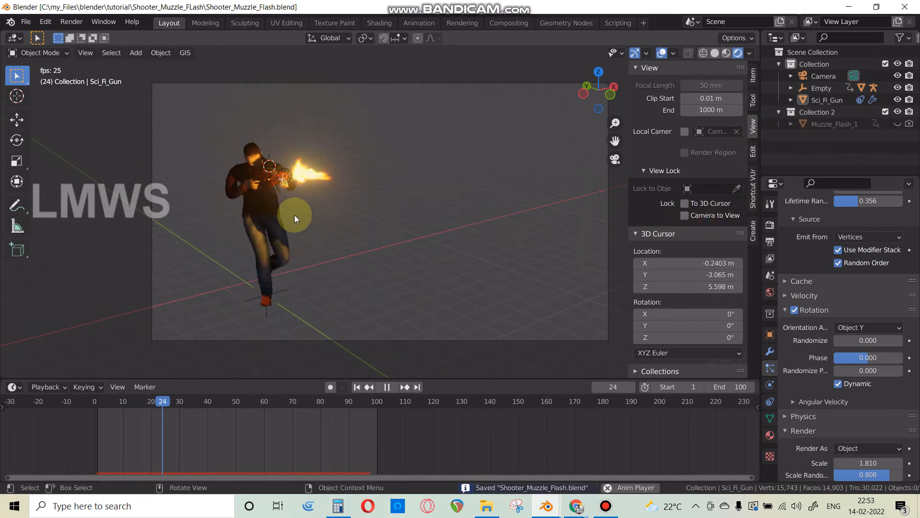
{"action": "scroll", "coordinate": [299, 195], "scroll_direction": "up", "scroll_amount": 4}
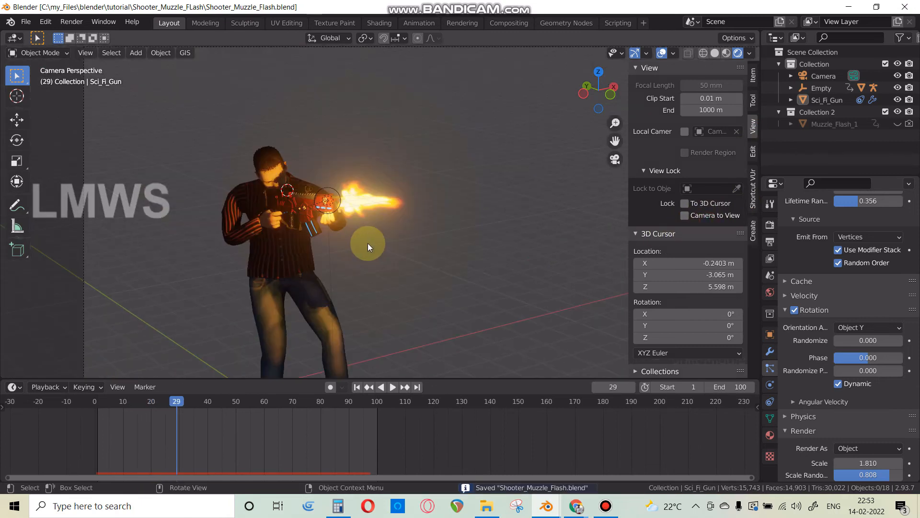
{"action": "scroll", "coordinate": [367, 243], "scroll_direction": "up", "scroll_amount": 2}
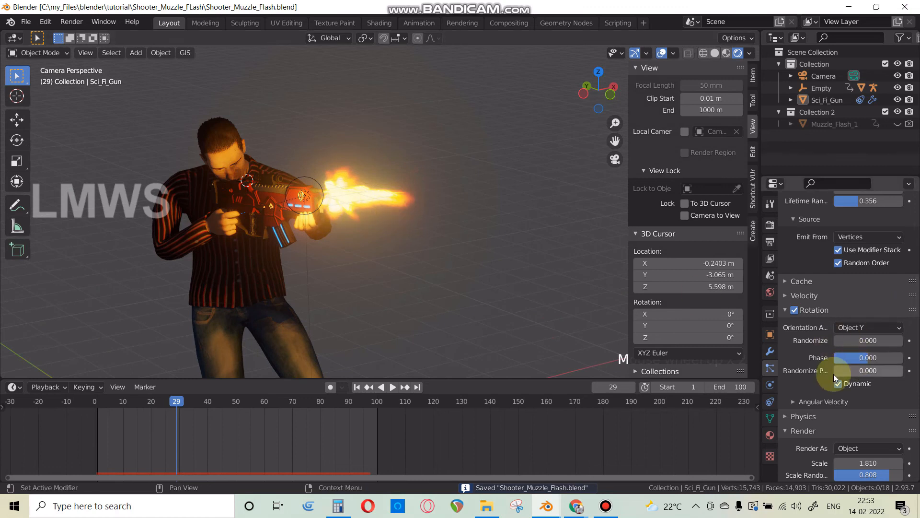
{"action": "scroll", "coordinate": [349, 257], "scroll_direction": "up", "scroll_amount": 1}
{"action": "middle_click_drag", "start_coordinate": [376, 243], "coordinate": [284, 129]}
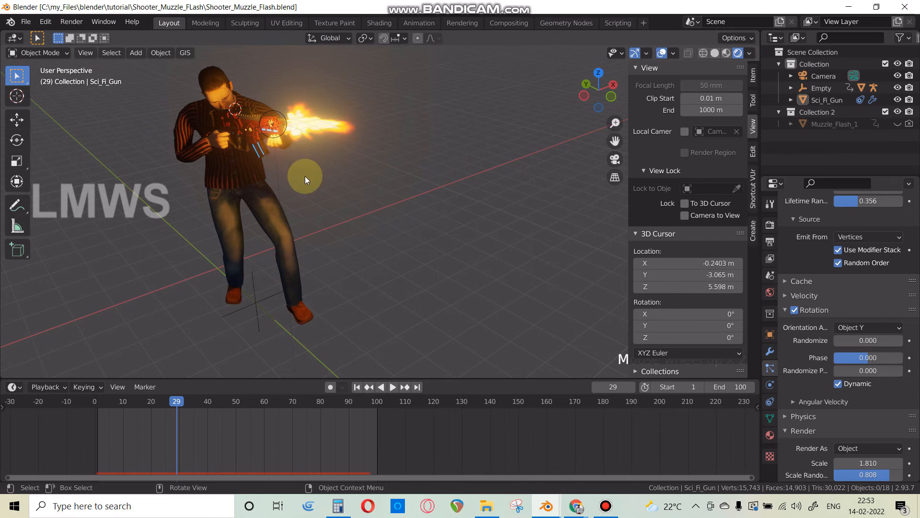
{"action": "key", "text": "space"}
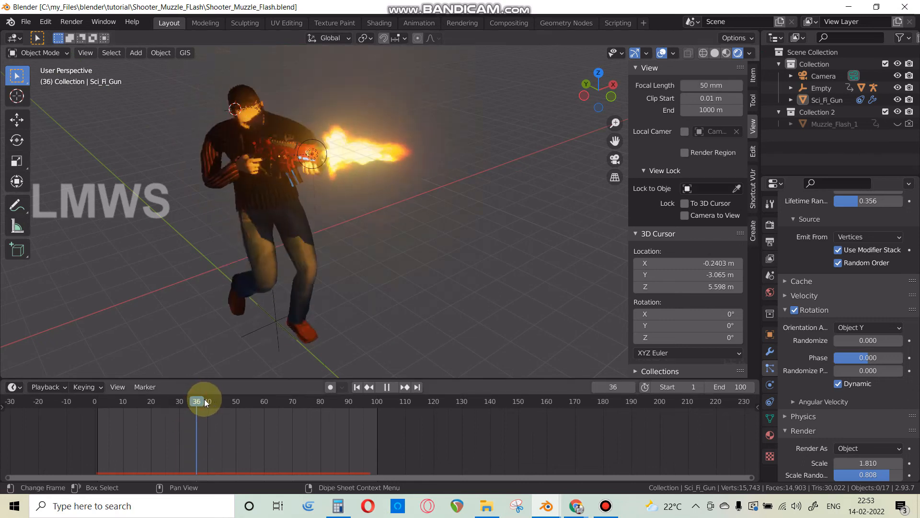
{"action": "key", "text": "space"}
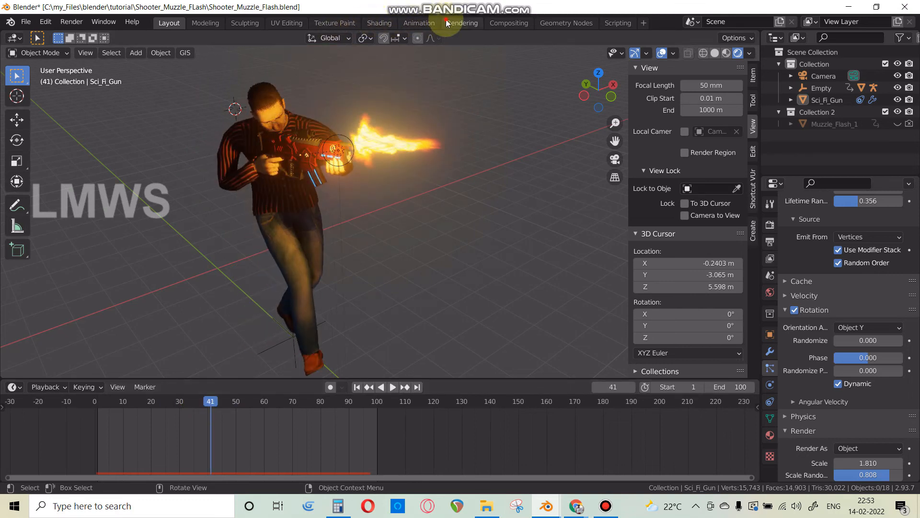
Step: Open the Animation workspace, select the Point light parented to Sci_Fi_Gun, and examine its Power curve with the Noise and Limits modifiers
{"action": "left_click", "coordinate": [419, 22]}
{"action": "scroll", "coordinate": [188, 190], "scroll_direction": "down", "scroll_amount": 2}
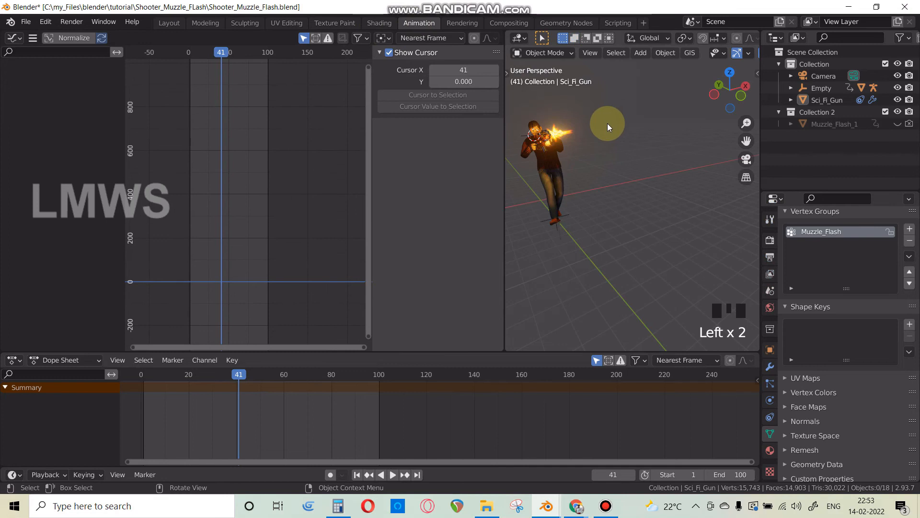
{"action": "left_click", "coordinate": [790, 101]}
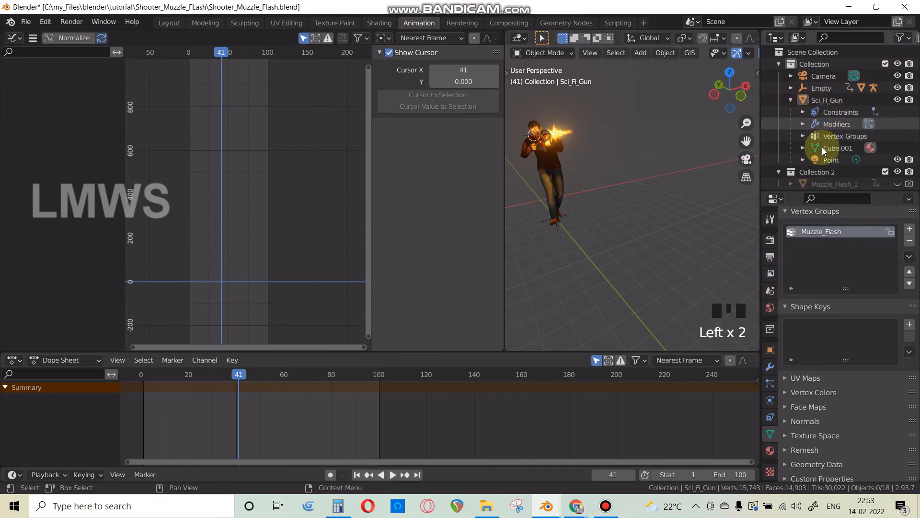
{"action": "left_click", "coordinate": [829, 160]}
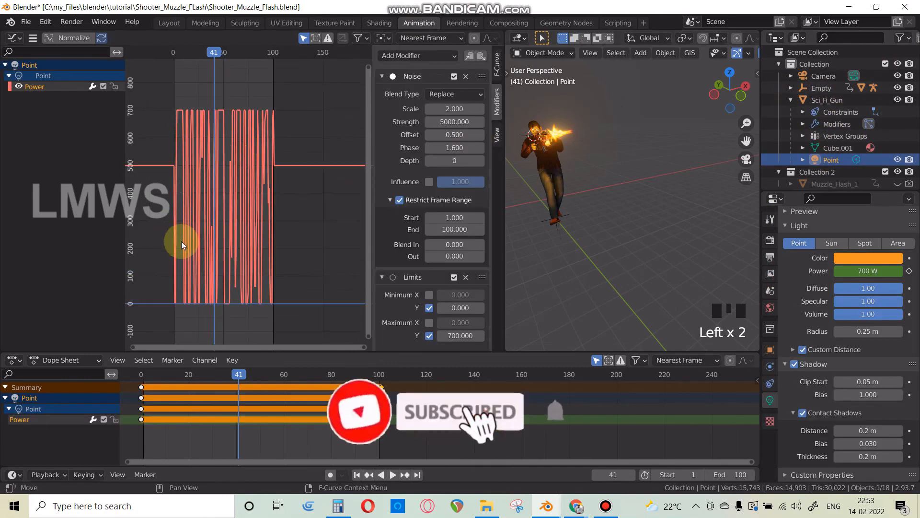
{"action": "scroll", "coordinate": [194, 225], "scroll_direction": "up", "scroll_amount": 1}
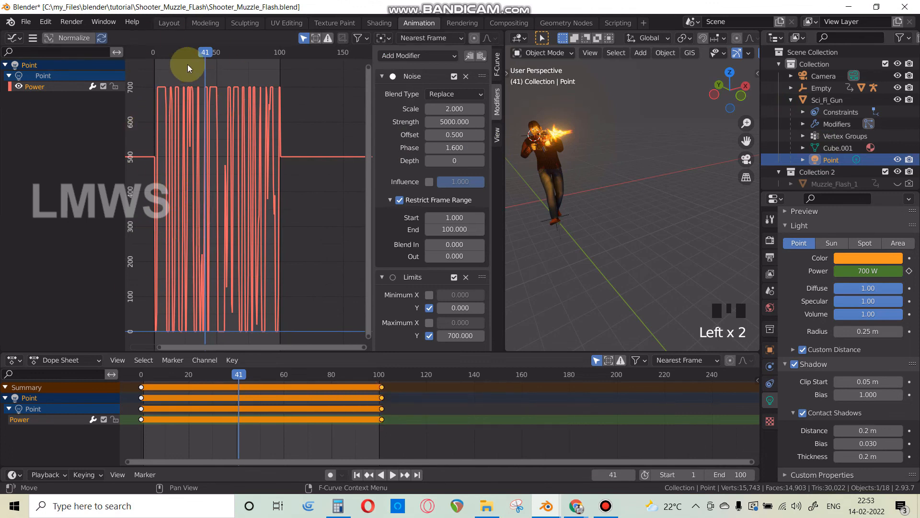
{"action": "scroll", "coordinate": [565, 192], "scroll_direction": "up", "scroll_amount": 10}
{"action": "scroll", "coordinate": [565, 193], "scroll_direction": "down", "scroll_amount": 2}
{"action": "left_click_drag", "start_coordinate": [746, 141], "coordinate": [810, 213]}
{"action": "middle_click_drag", "start_coordinate": [617, 210], "coordinate": [594, 209]}
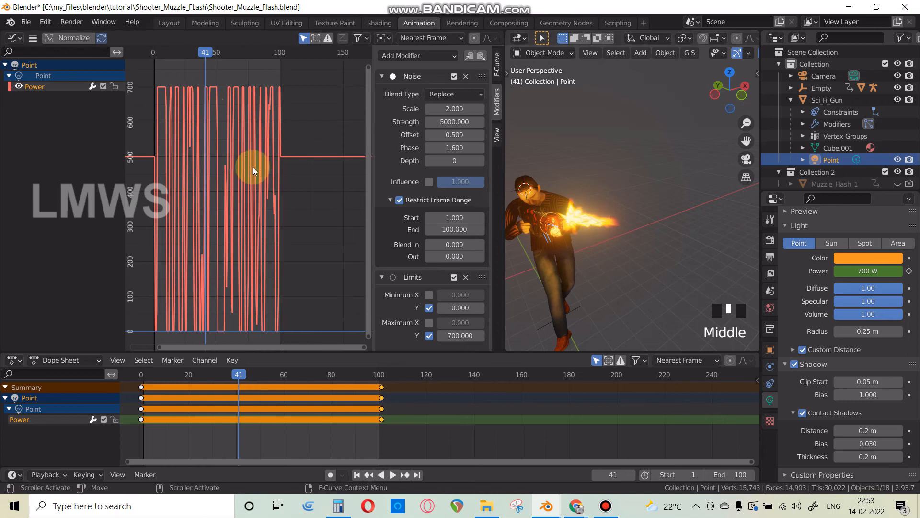
Step: Return to the Layout workspace, frame the shooter in the viewport, and save the blend file
{"action": "left_click", "coordinate": [175, 24]}
{"action": "scroll", "coordinate": [351, 203], "scroll_direction": "down", "scroll_amount": 3}
{"action": "scroll", "coordinate": [352, 203], "scroll_direction": "up", "scroll_amount": 2}
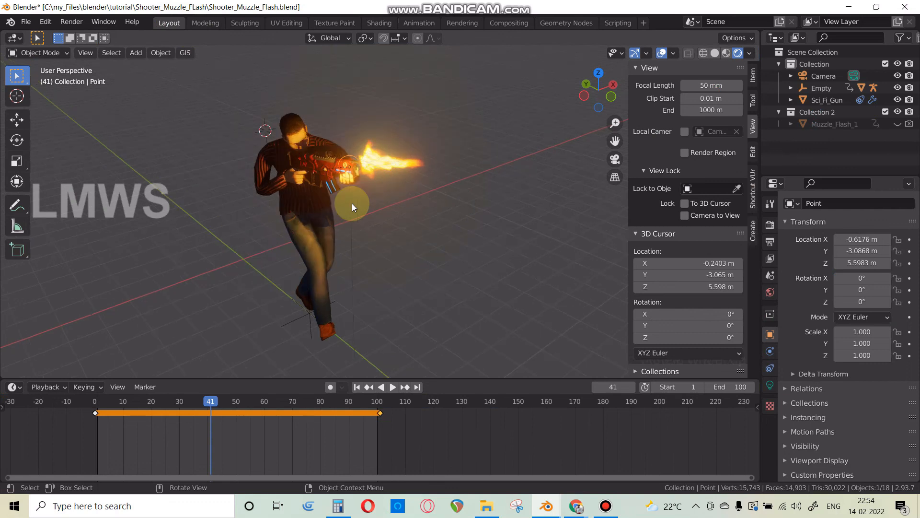
{"action": "key", "text": "ctrl+s"}
Step: Play the animation while viewing the muzzle flash from several angles and distances, and stop at frame 58
{"action": "key", "text": "space"}
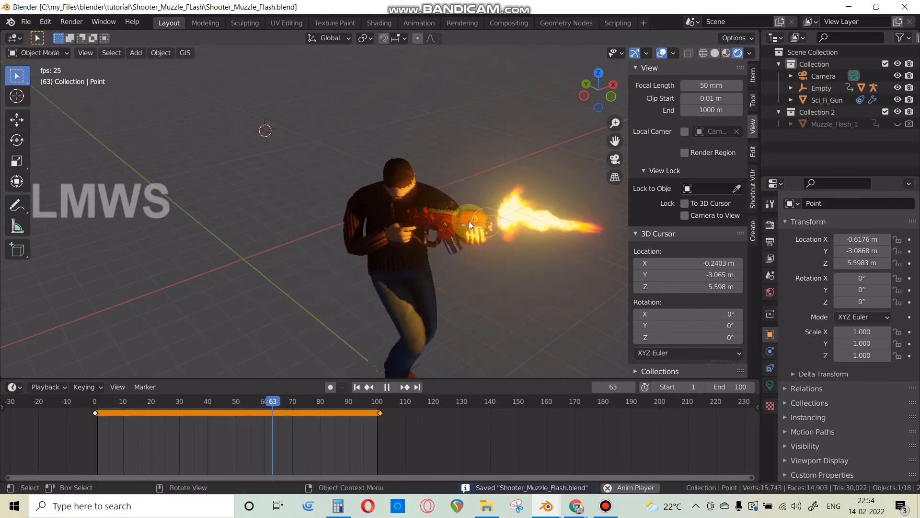
{"action": "middle_click_drag", "start_coordinate": [452, 234], "coordinate": [424, 220]}
{"action": "scroll", "coordinate": [408, 208], "scroll_direction": "up", "scroll_amount": 2}
{"action": "scroll", "coordinate": [425, 220], "scroll_direction": "down", "scroll_amount": 4}
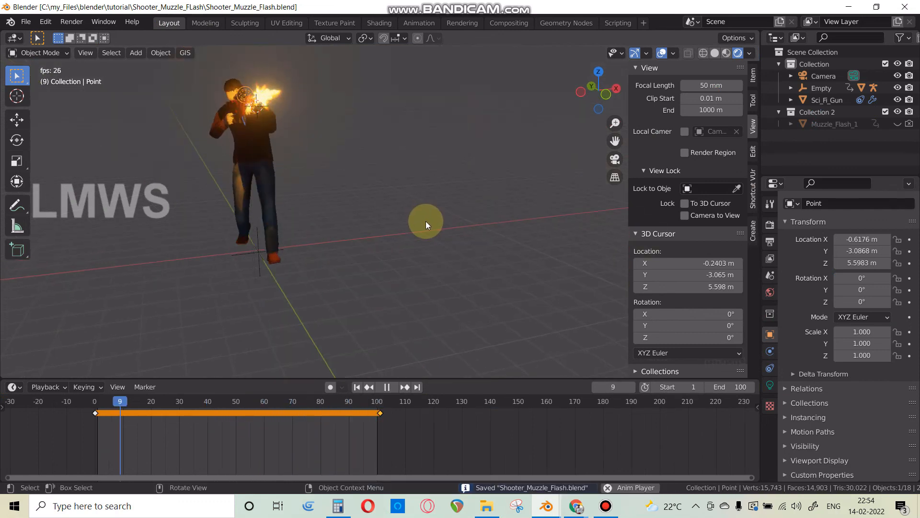
{"action": "middle_click_drag", "start_coordinate": [365, 218], "coordinate": [357, 216]}
{"action": "scroll", "coordinate": [356, 217], "scroll_direction": "up", "scroll_amount": 5}
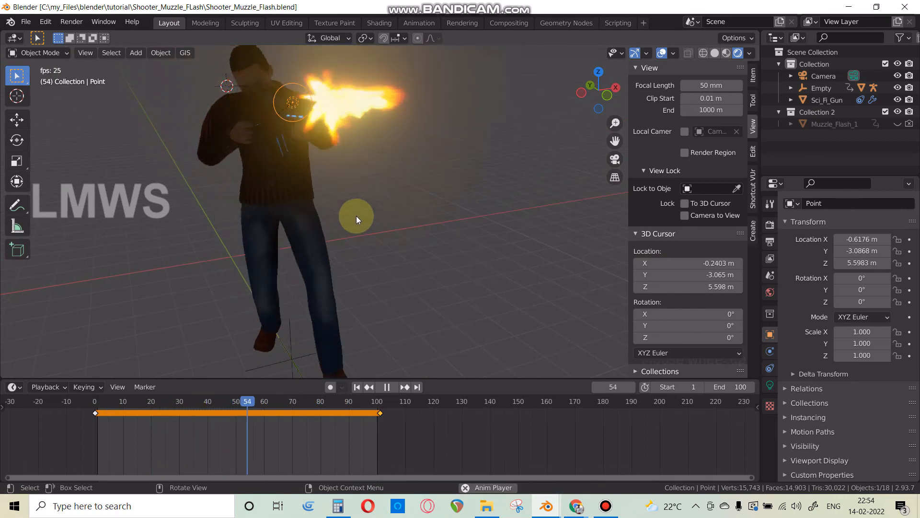
{"action": "key", "text": "space"}
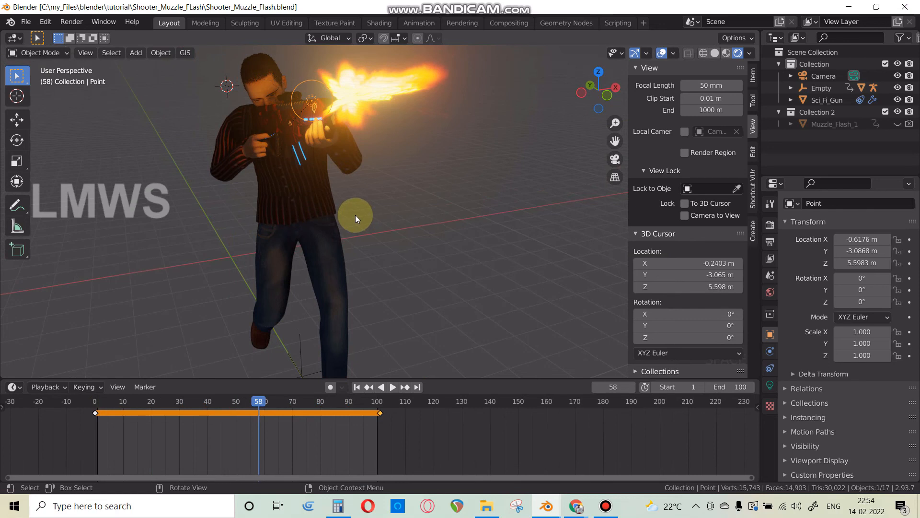
Step: Switch to Chrome to look over the muzzle flash reference images, return to Blender, and deselect the point light
{"action": "mouse_move", "coordinate": [546, 506]}
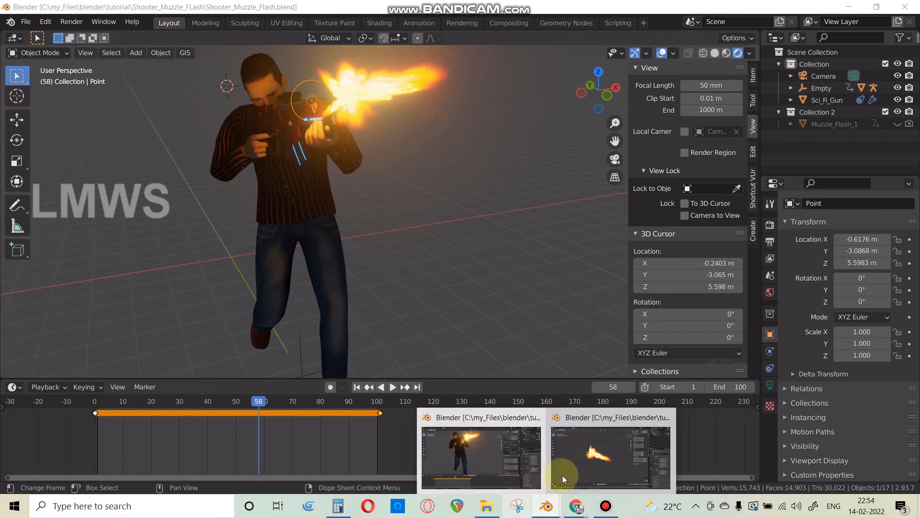
{"action": "mouse_move", "coordinate": [576, 505]}
{"action": "left_click", "coordinate": [603, 465]}
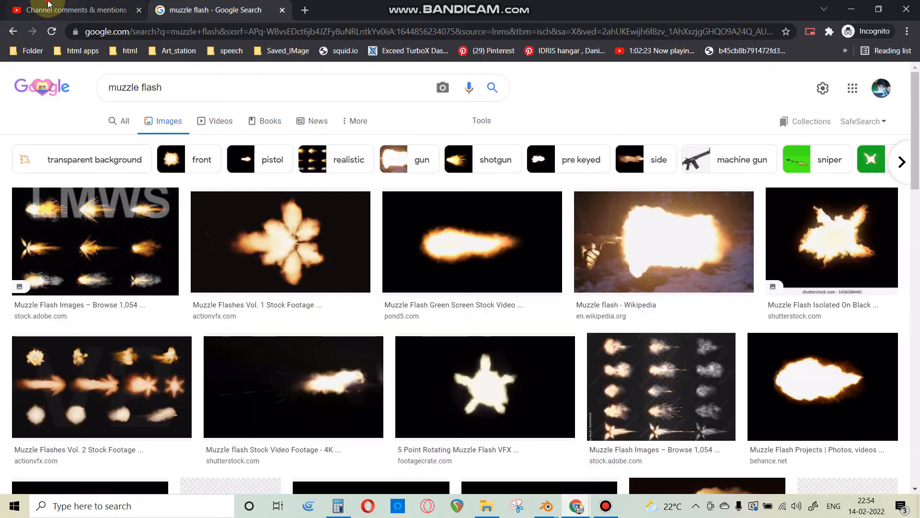
{"action": "left_click", "coordinate": [75, 10]}
{"action": "left_click", "coordinate": [235, 4]}
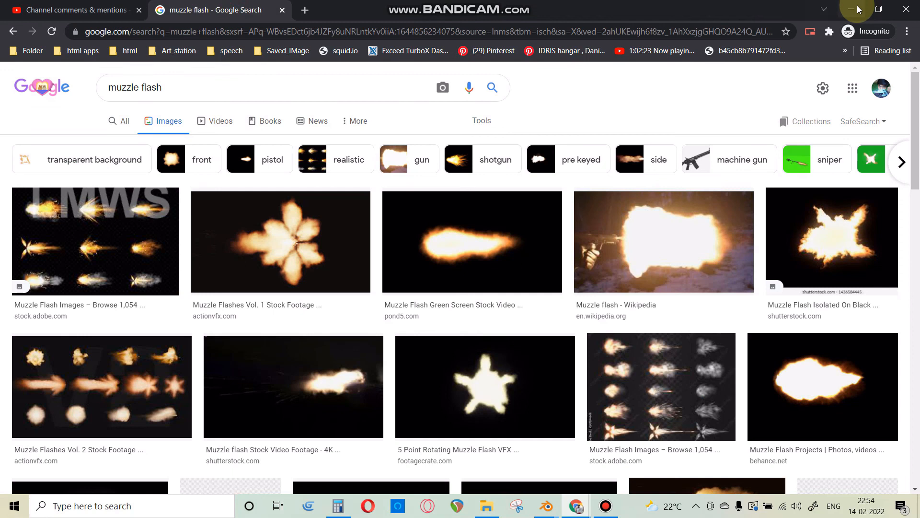
{"action": "left_click", "coordinate": [851, 9]}
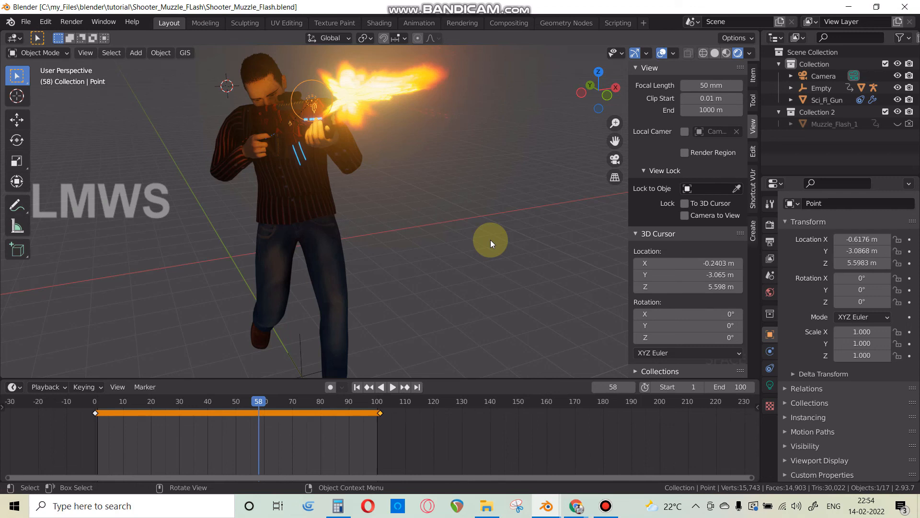
{"action": "middle_click_drag", "start_coordinate": [491, 239], "coordinate": [471, 269]}
{"action": "left_click", "coordinate": [471, 271]}
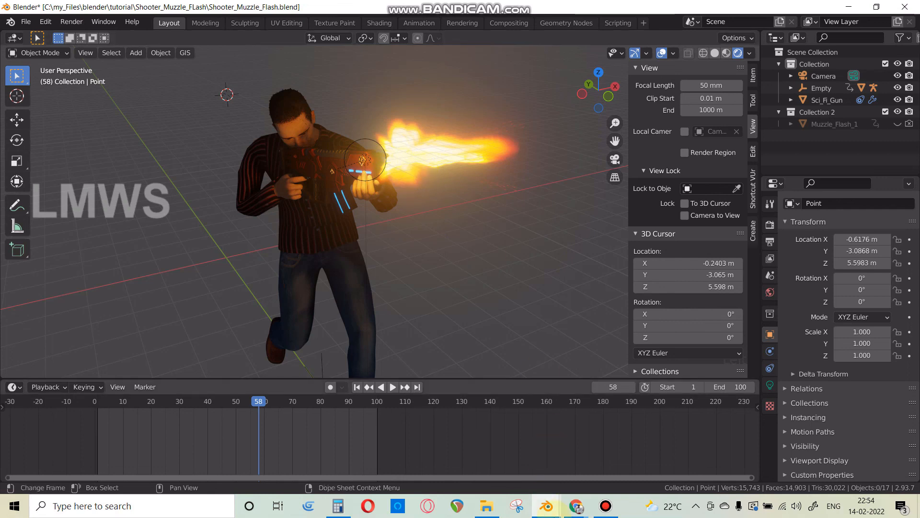
Step: Switch to Chrome, view the shotgun muzzle flash images in a new tab, preview the realistic 4K gun shot result, and return to Blender
{"action": "left_click", "coordinate": [576, 506]}
{"action": "left_click", "coordinate": [629, 464]}
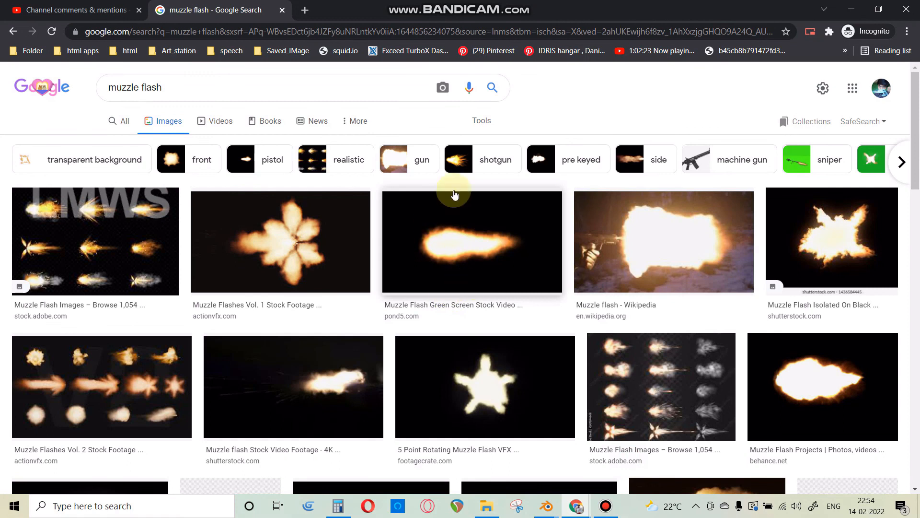
{"action": "left_click", "coordinate": [336, 9]}
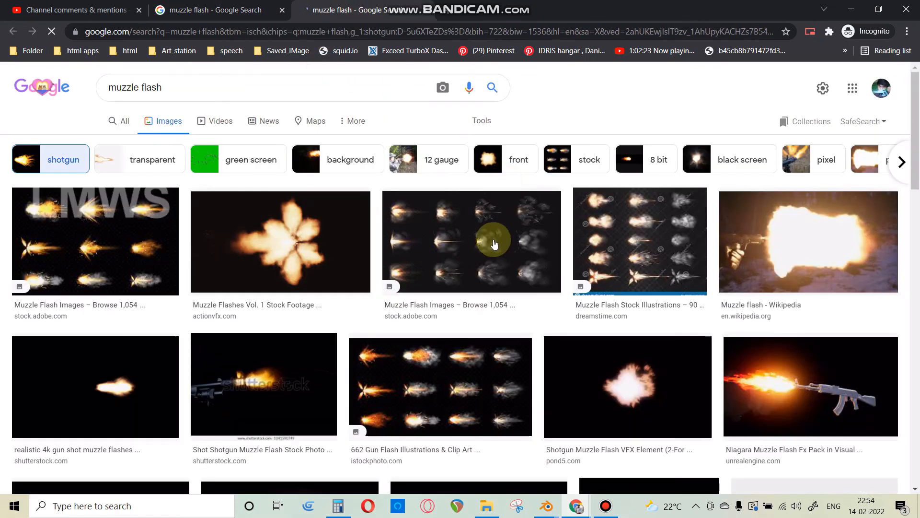
{"action": "left_click", "coordinate": [111, 373]}
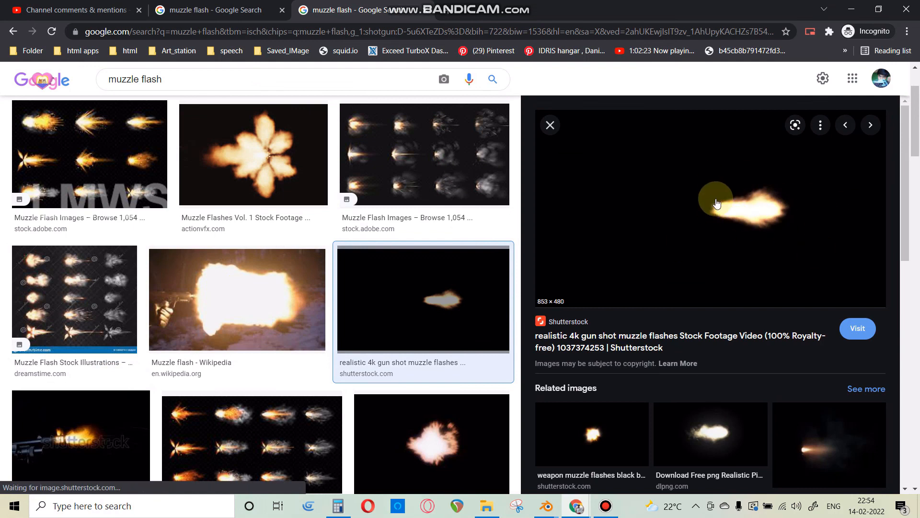
{"action": "left_click", "coordinate": [200, 6]}
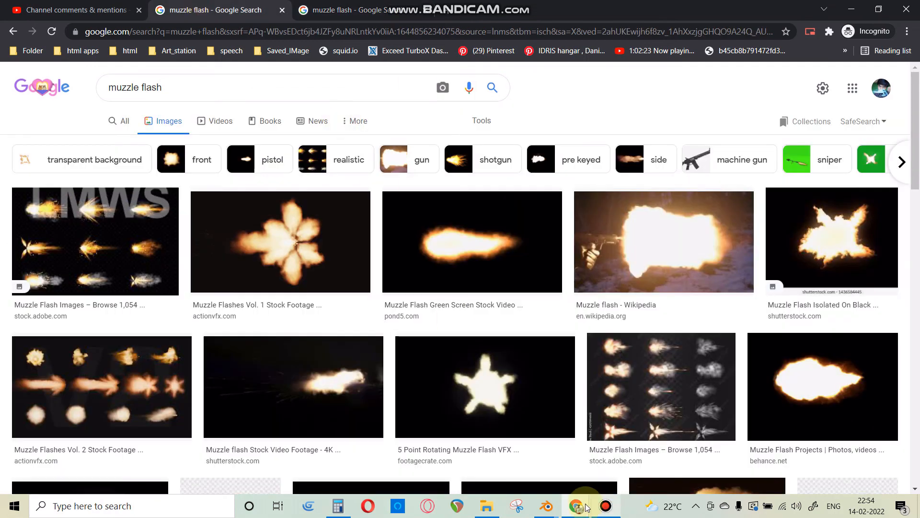
{"action": "mouse_move", "coordinate": [547, 493]}
{"action": "left_click", "coordinate": [481, 458]}
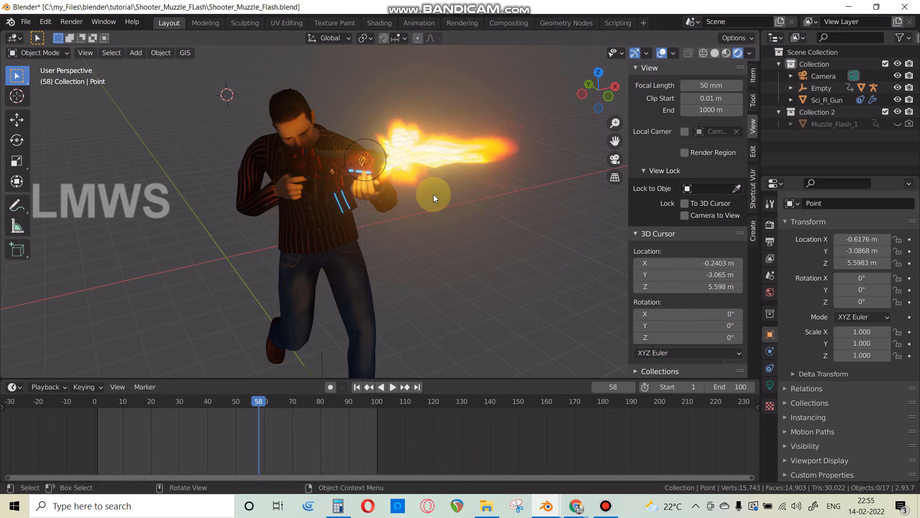
{"action": "left_click", "coordinate": [605, 506]}
{"action": "left_click", "coordinate": [401, 3]}
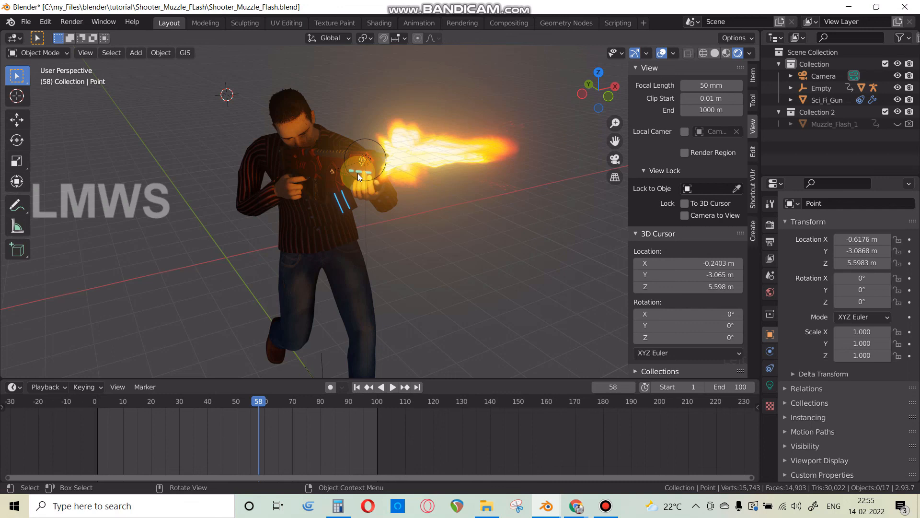
{"action": "left_click", "coordinate": [604, 504]}
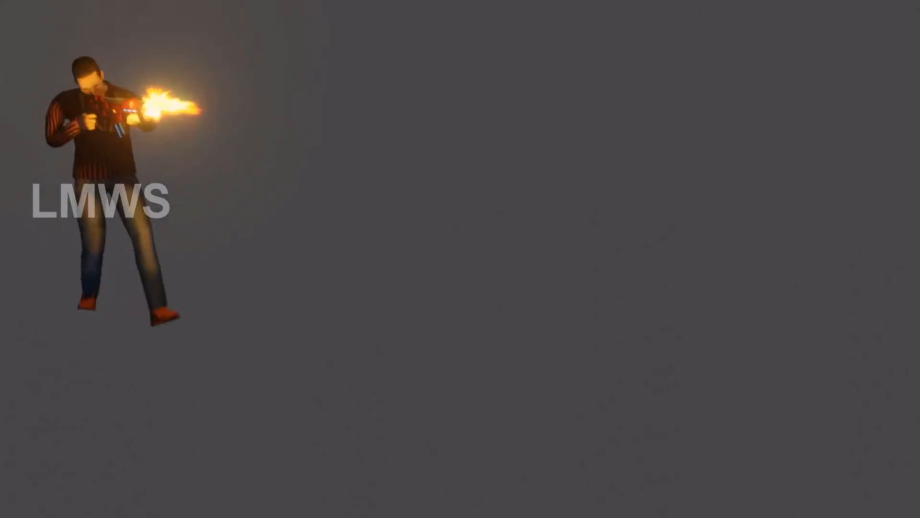